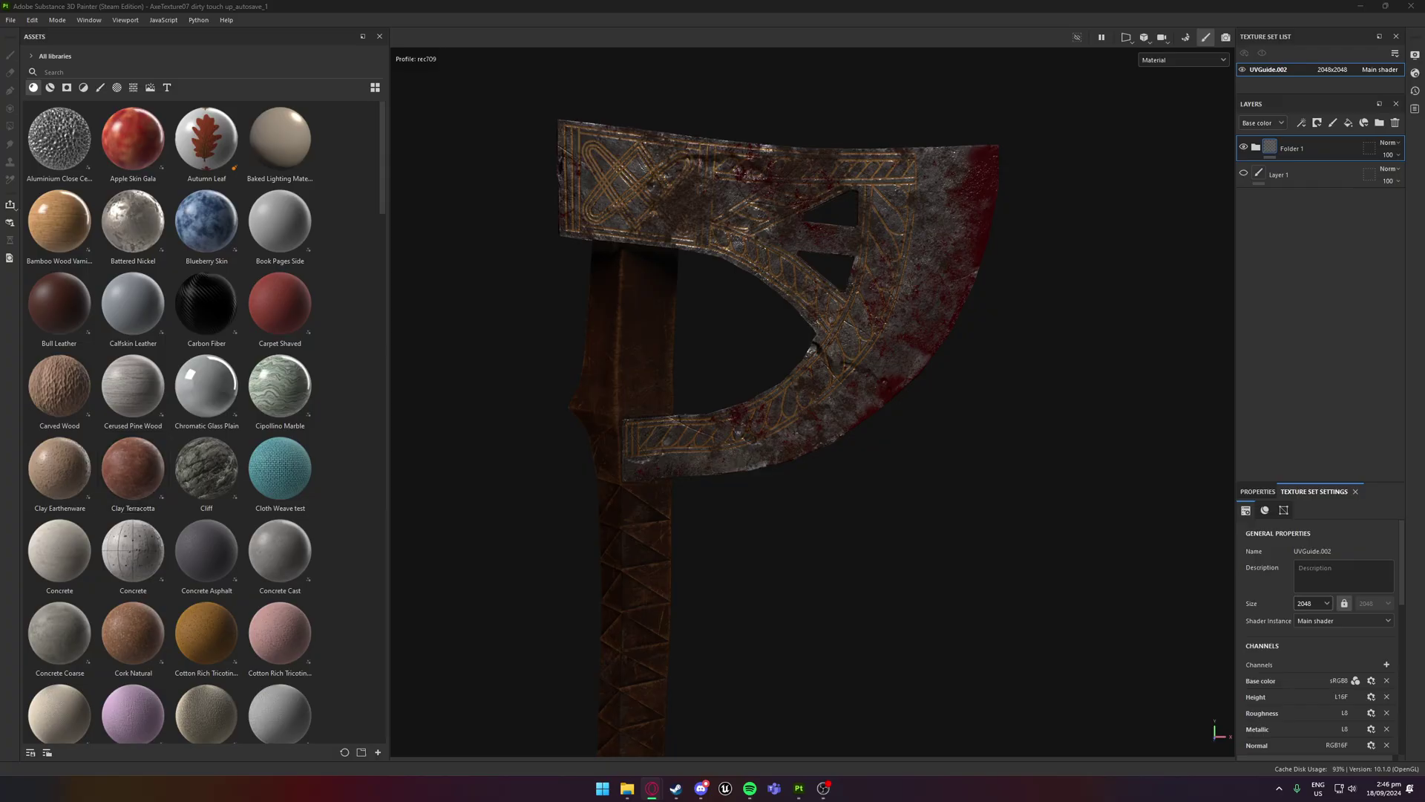
Switch to the browser, read the new default filters section of the version 10.1 release notes, and return to Substance 3D Painter
left_click(652, 788)
scroll(835, 319, "down", 10)
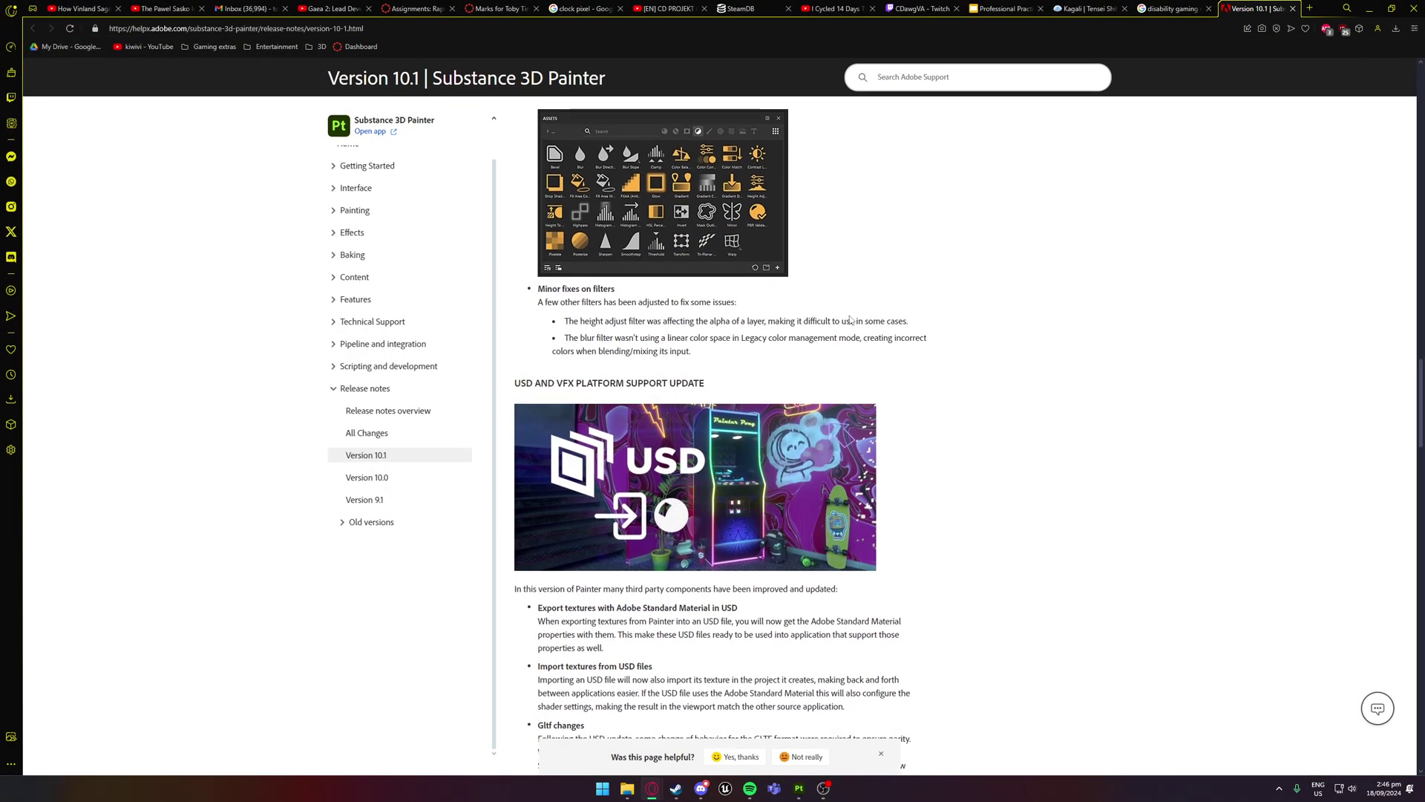
scroll(841, 346, "up", 8)
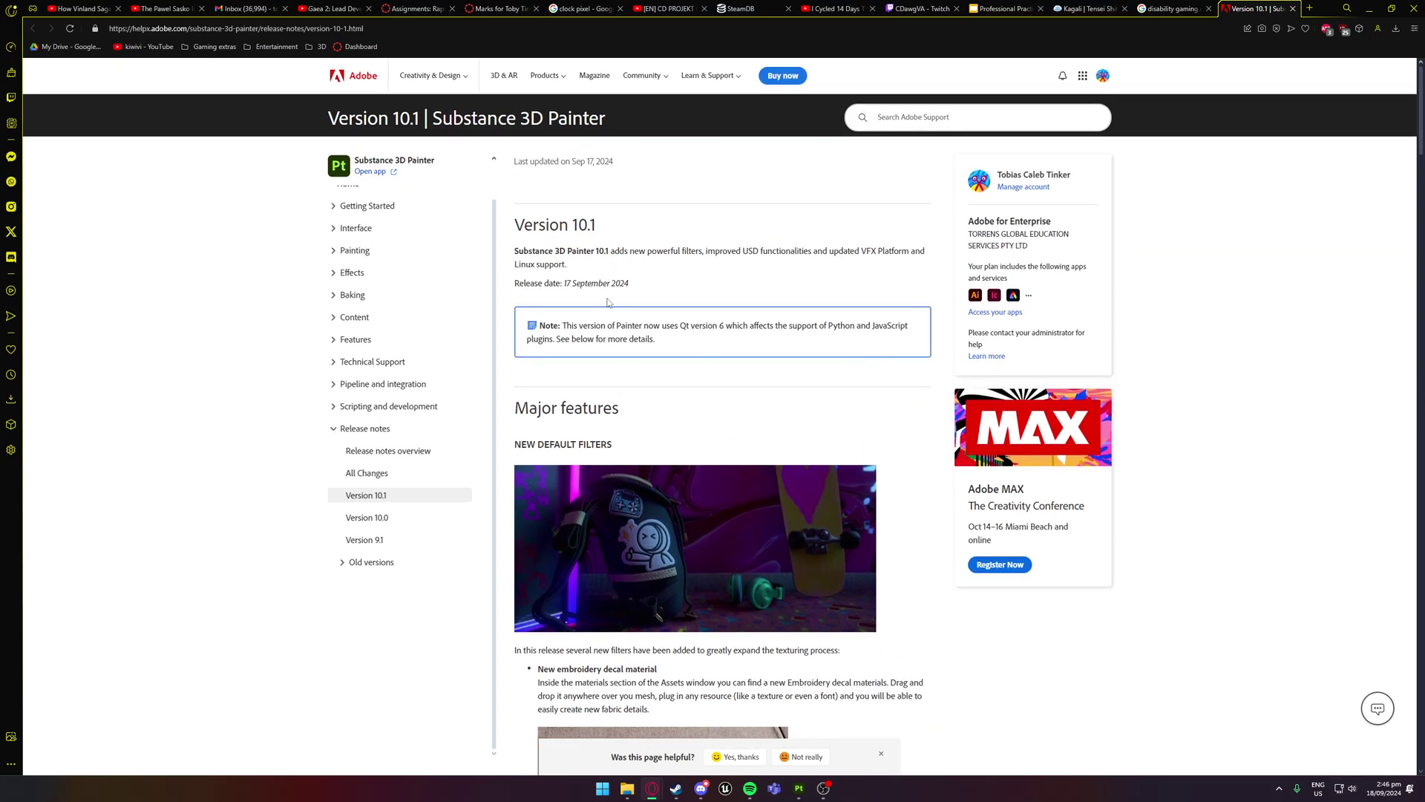
scroll(608, 303, "down", 4)
scroll(608, 301, "up", 2)
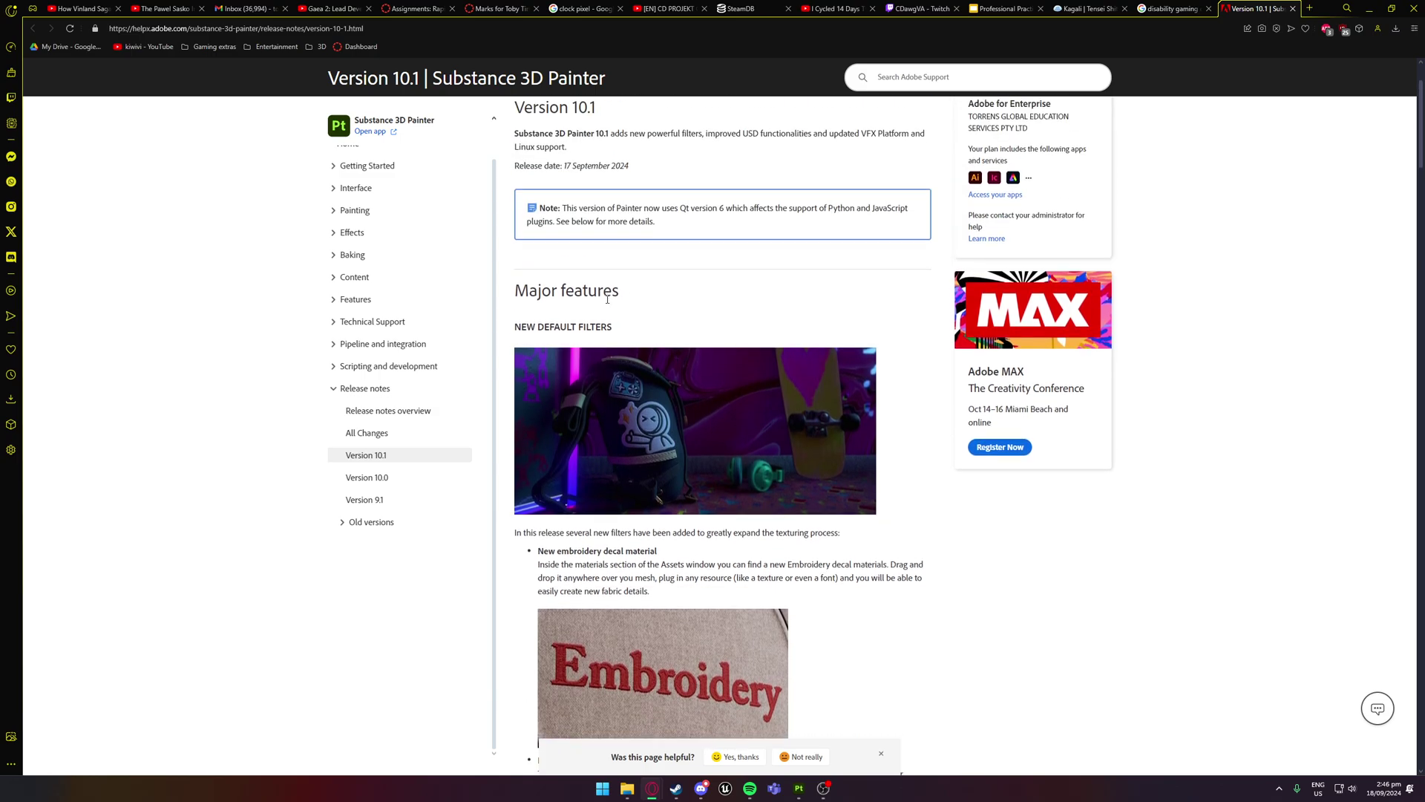
scroll(607, 299, "down", 4)
scroll(610, 298, "up", 2)
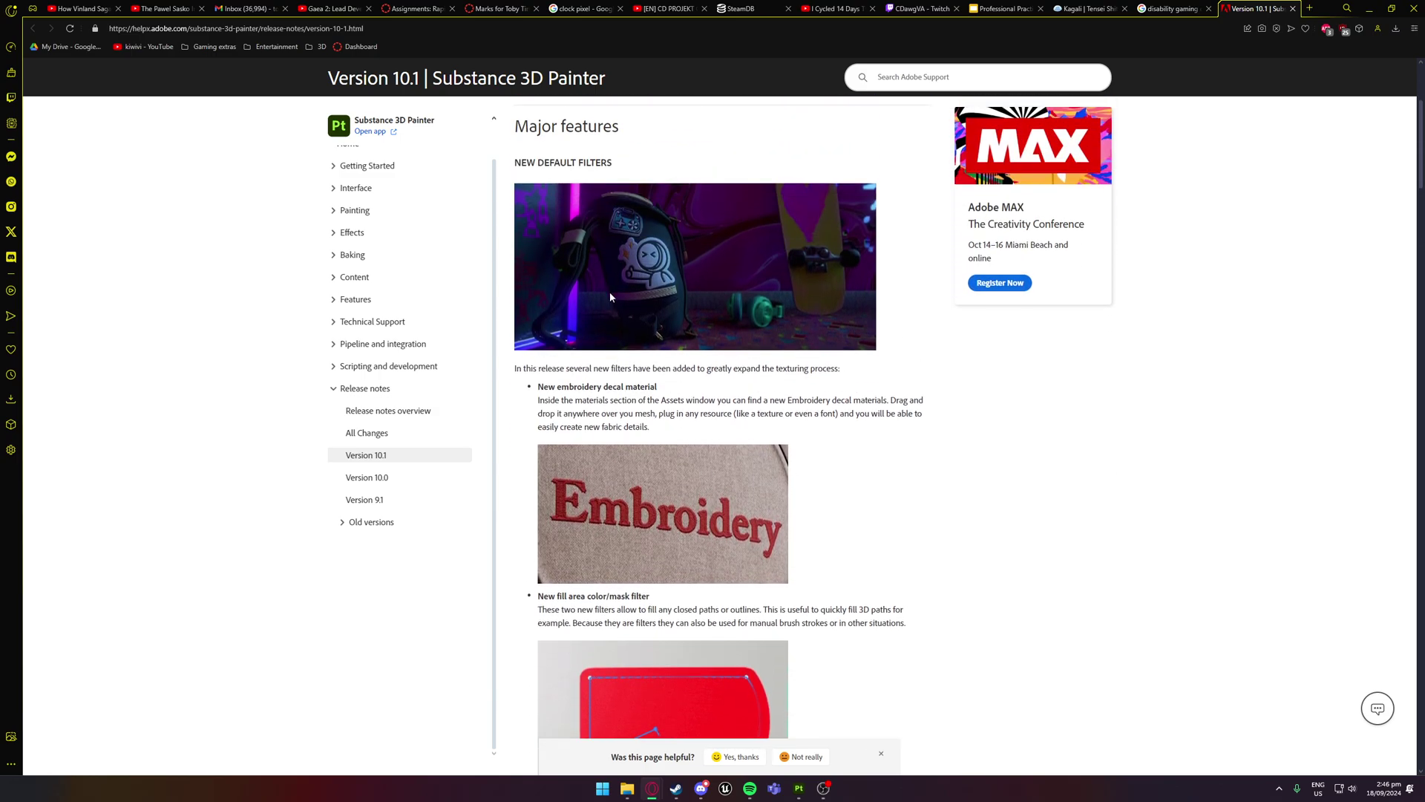
scroll(610, 298, "down", 5)
mouse_move(836, 784)
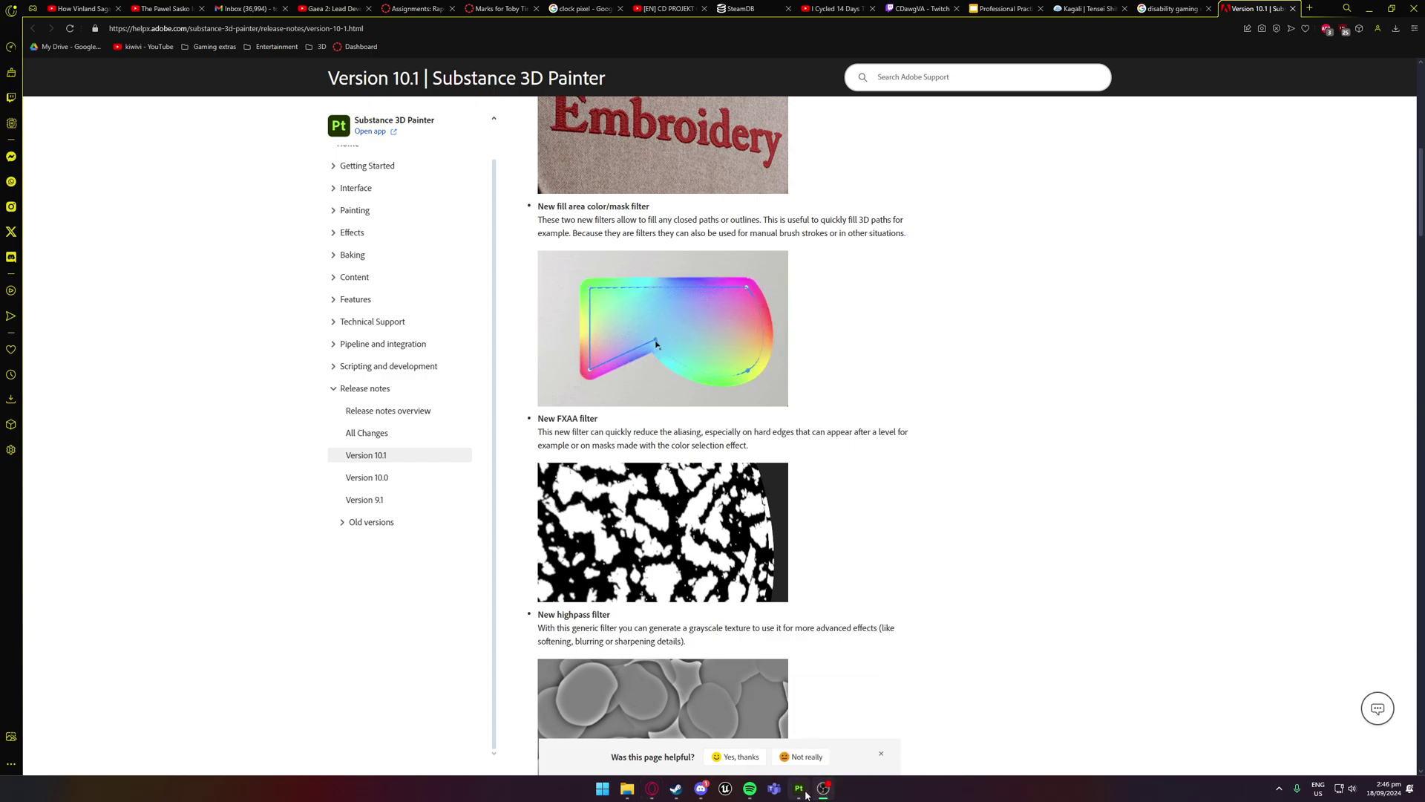
left_click(800, 790)
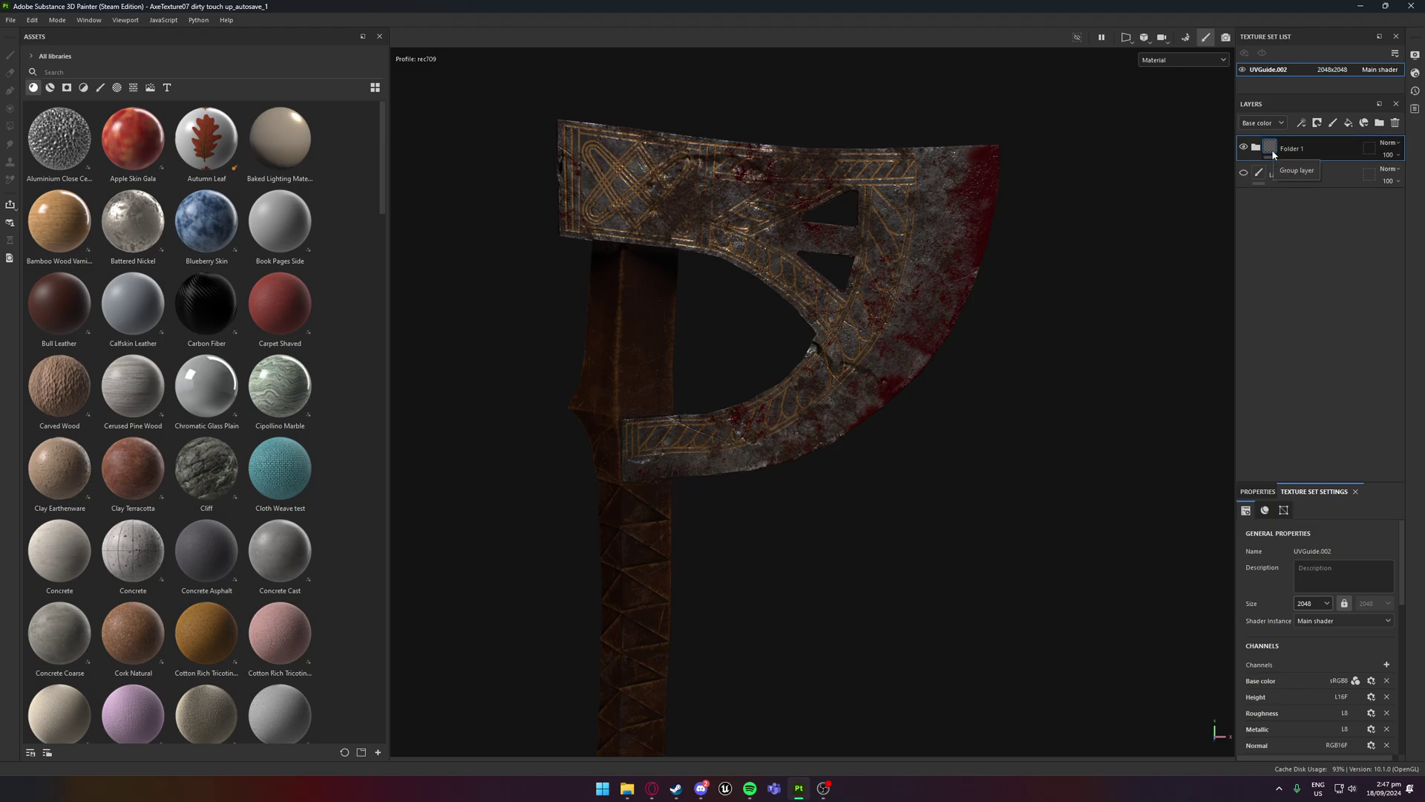
Set the texture set size to 512 and inspect the engraved axe head up close and from a distance
left_click(1314, 604)
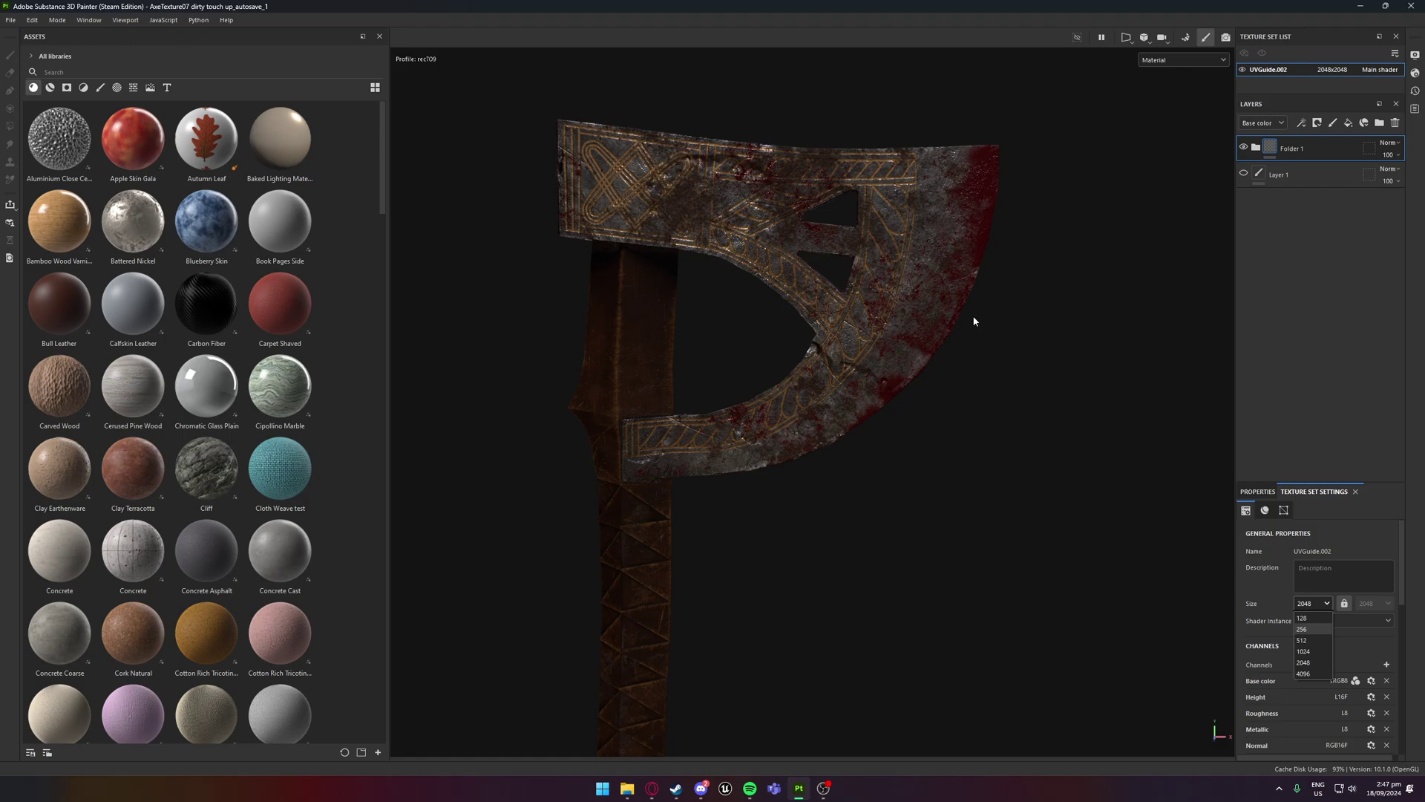
left_click(1309, 640)
scroll(763, 346, "up", 5)
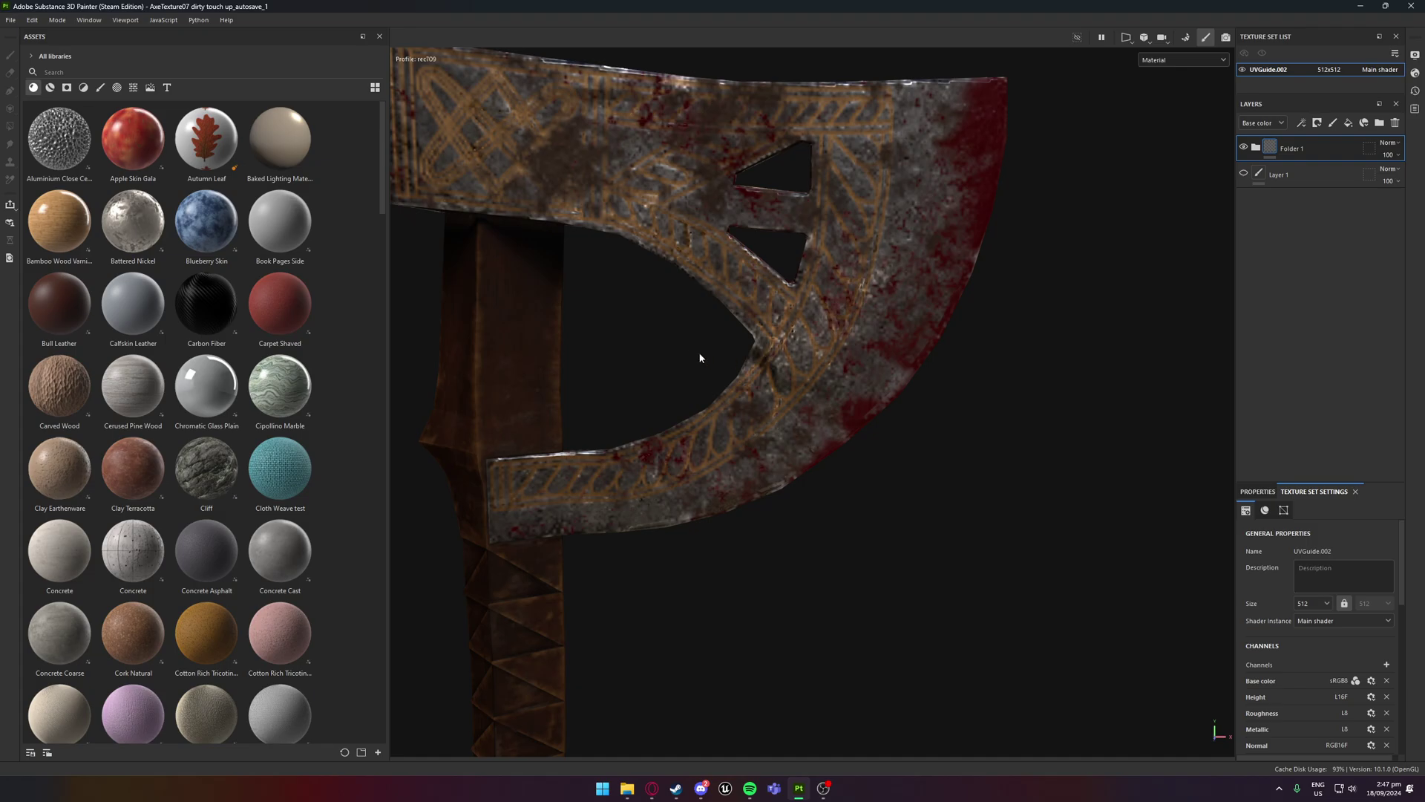
left_click_drag(699, 358, 882, 298, "alt")
scroll(858, 359, "up", 6)
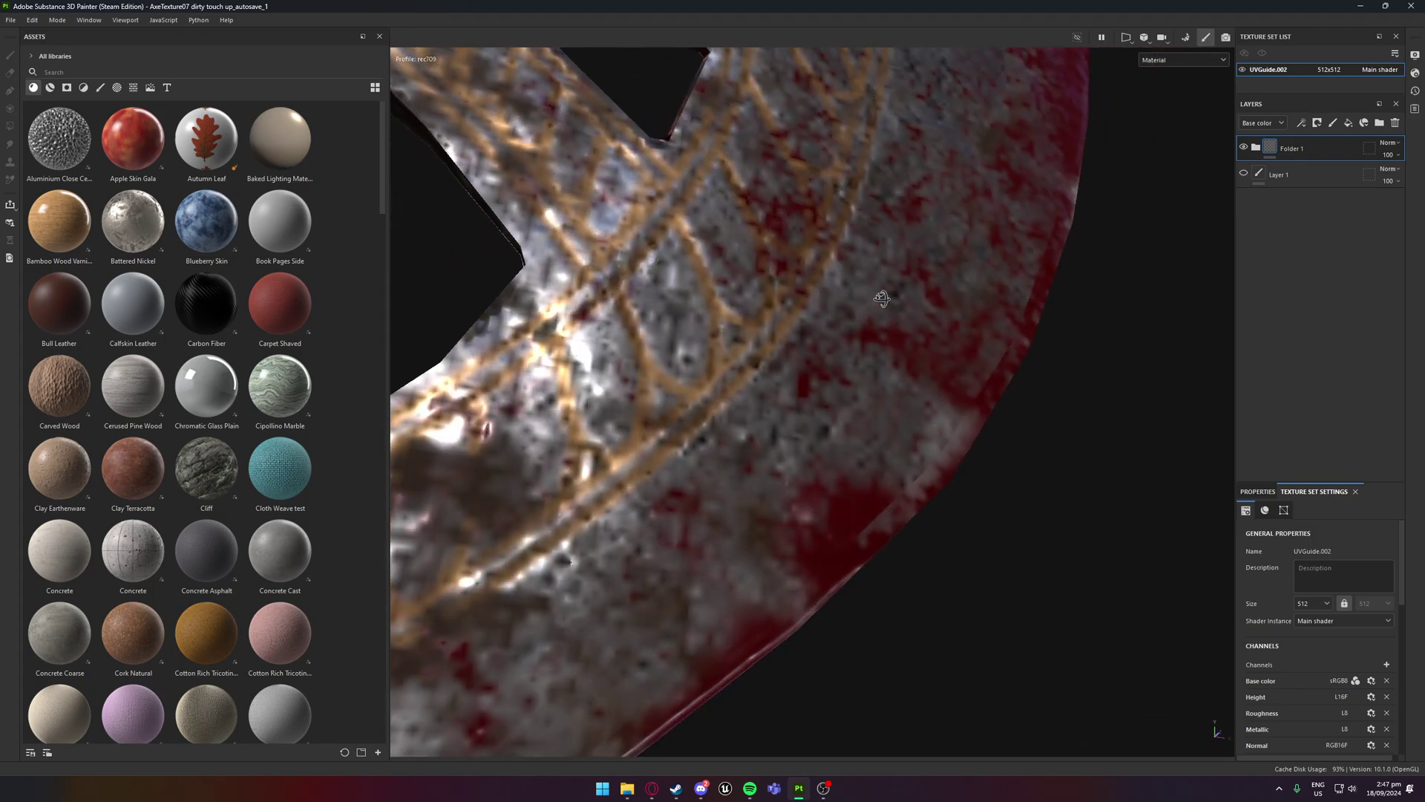
scroll(882, 299, "down", 10)
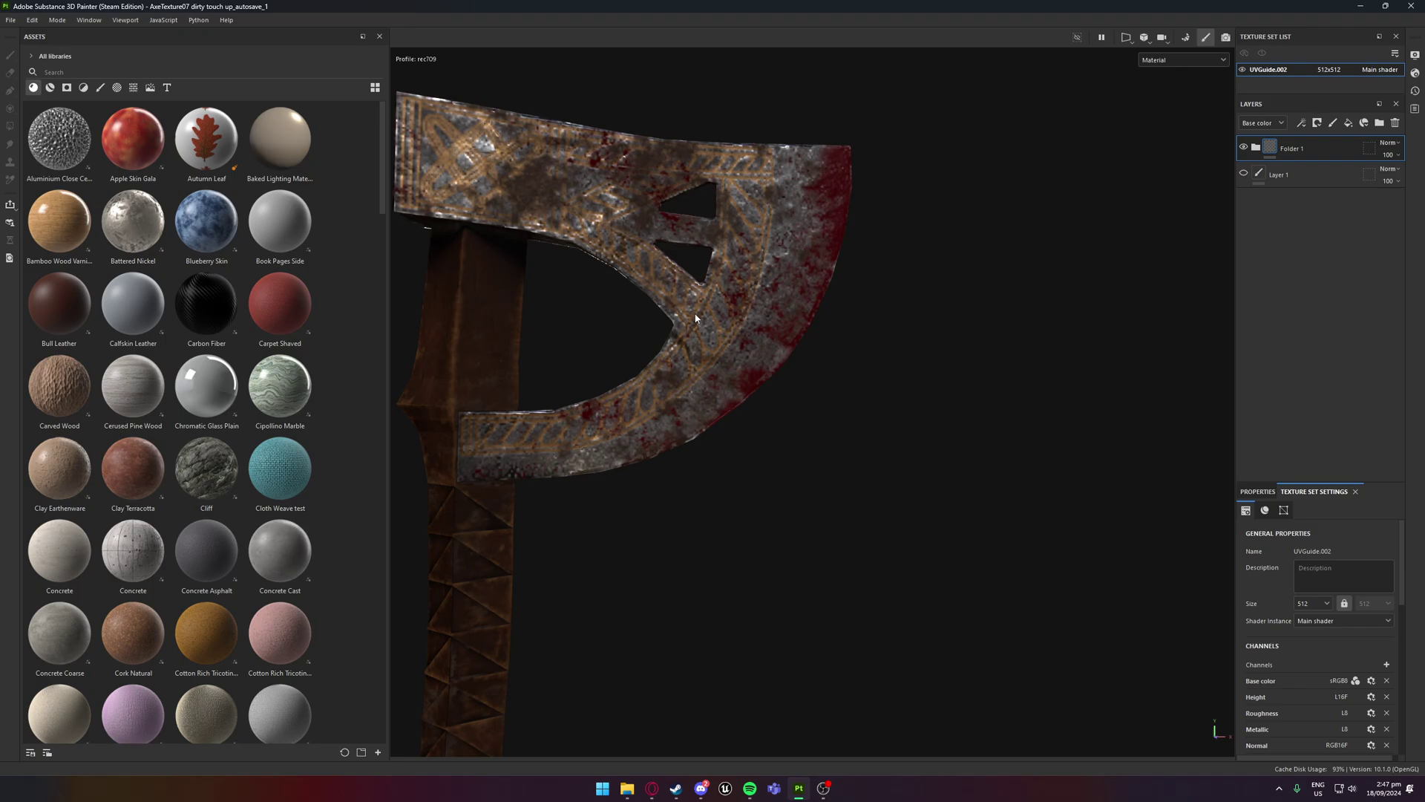
scroll(696, 319, "down", 5)
middle_click_drag(656, 335, 789, 342, "alt")
left_click_drag(759, 315, 778, 271, "alt")
scroll(776, 318, "up", 4)
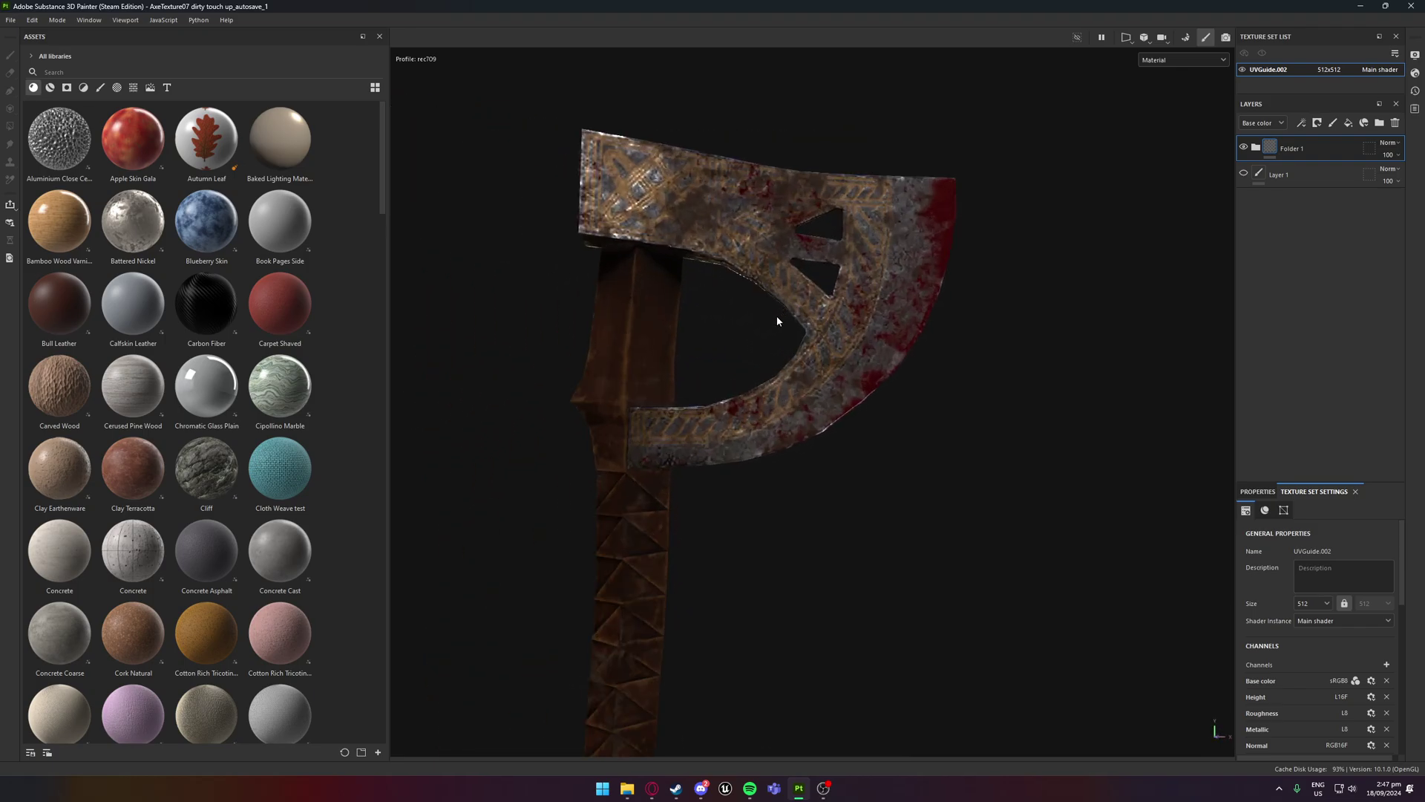
scroll(793, 381, "down", 2)
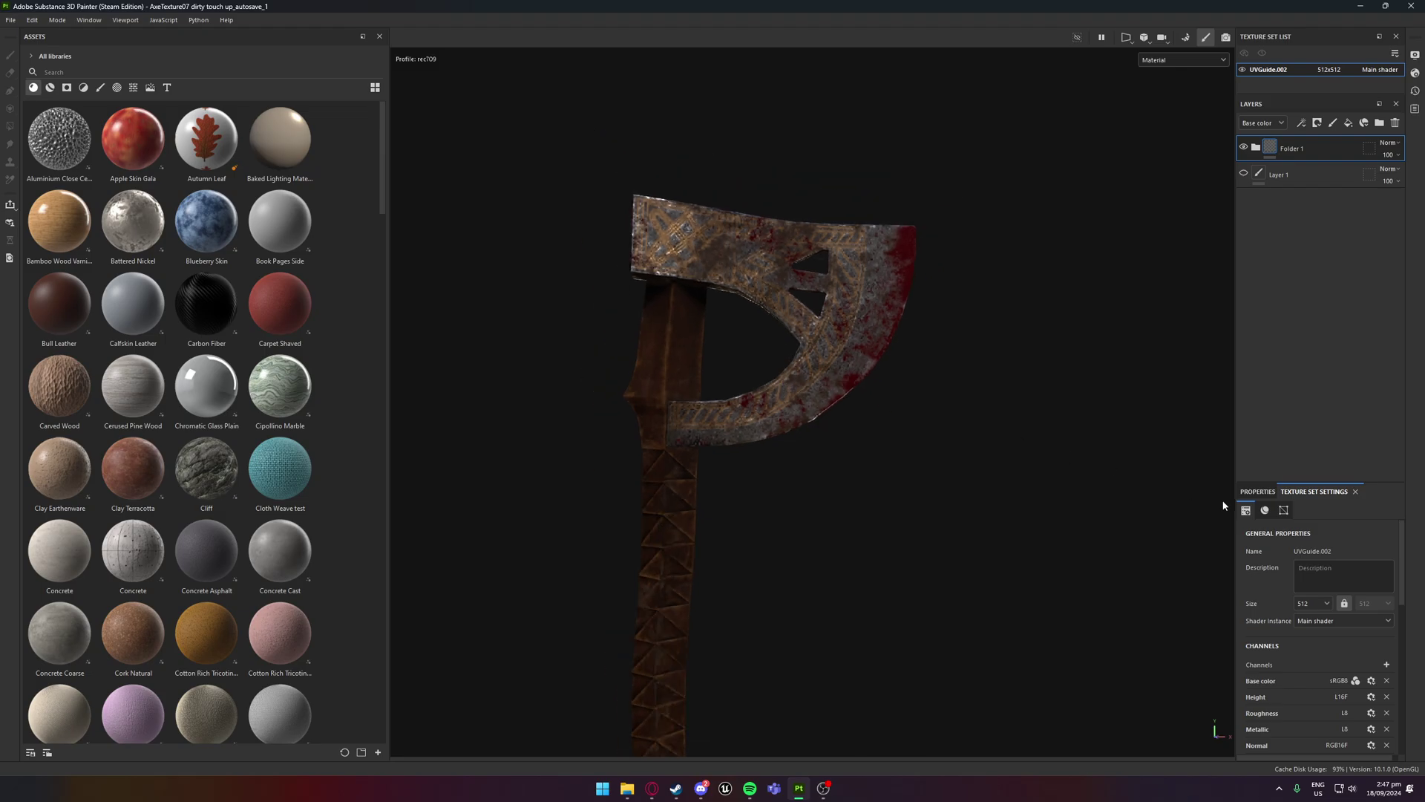
Set the texture set size to 256 and inspect the axe head and handle
left_click(1315, 603)
left_click(1304, 629)
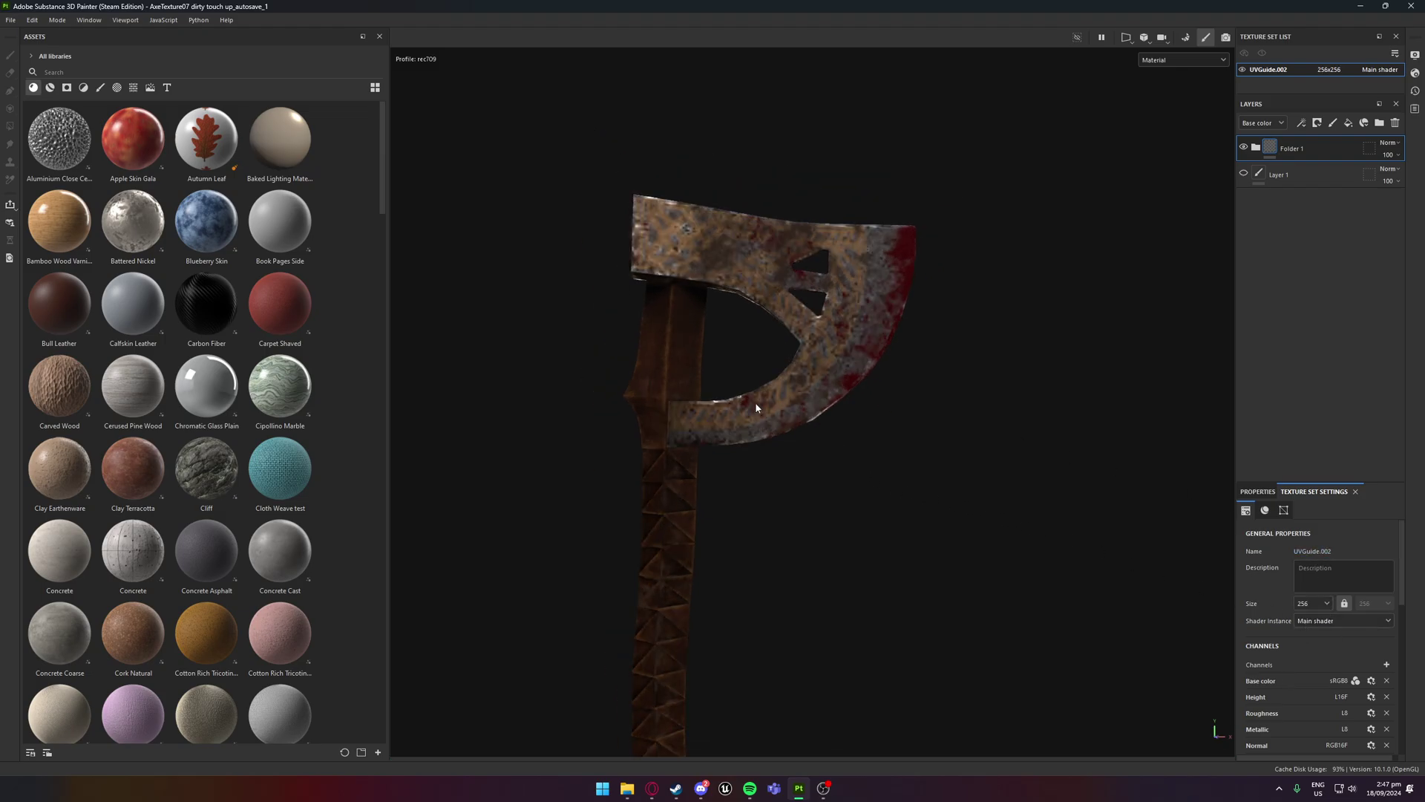
scroll(698, 378, "up", 5)
left_click_drag(650, 347, 617, 334, "alt")
scroll(725, 394, "down", 2)
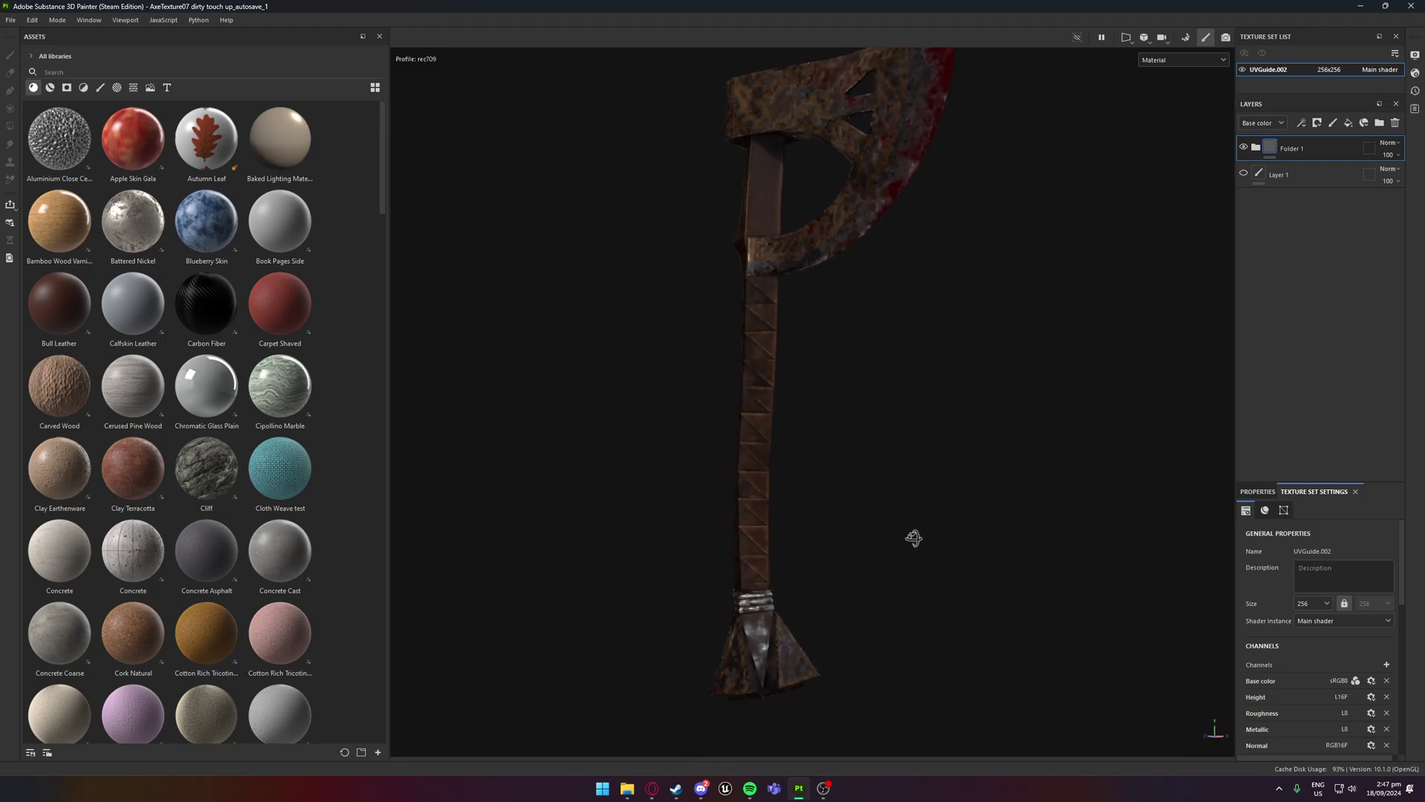
left_click_drag(913, 537, 868, 474, "alt")
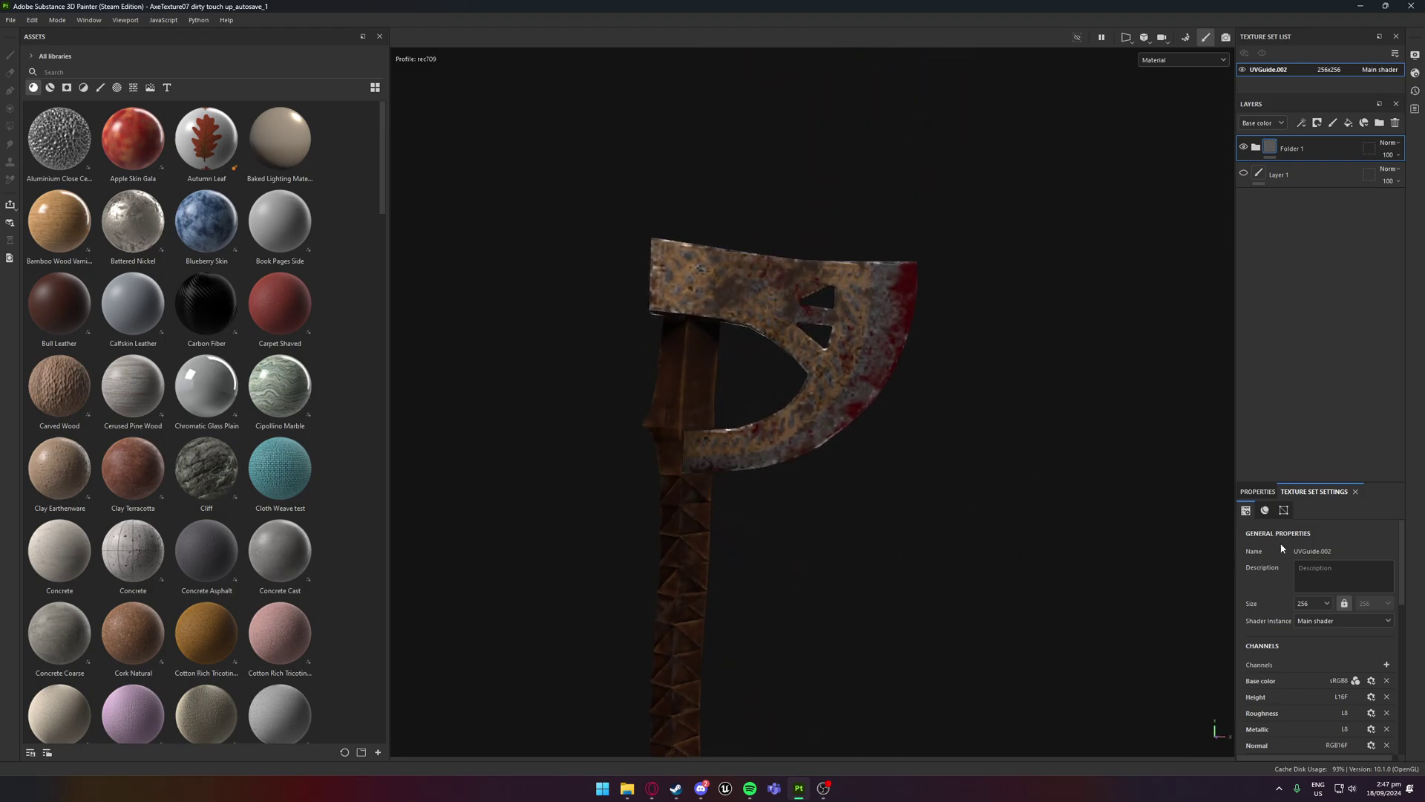
Set the texture set size to 2048 and inspect the axe head from another angle
left_click(1315, 603)
left_click(1308, 663)
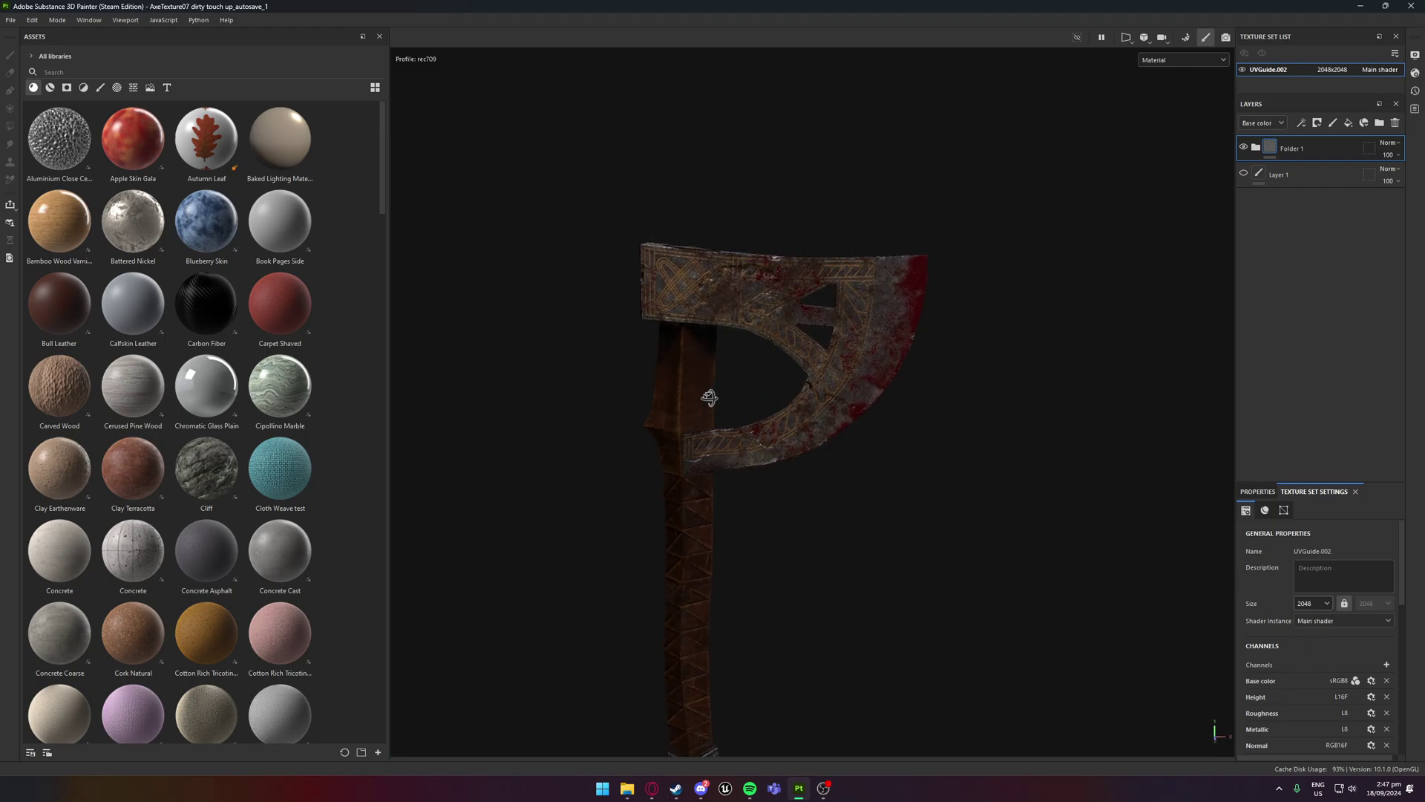
scroll(708, 393, "up", 4)
left_click_drag(759, 380, 858, 322, "alt")
left_click_drag(644, 231, 770, 288, "alt")
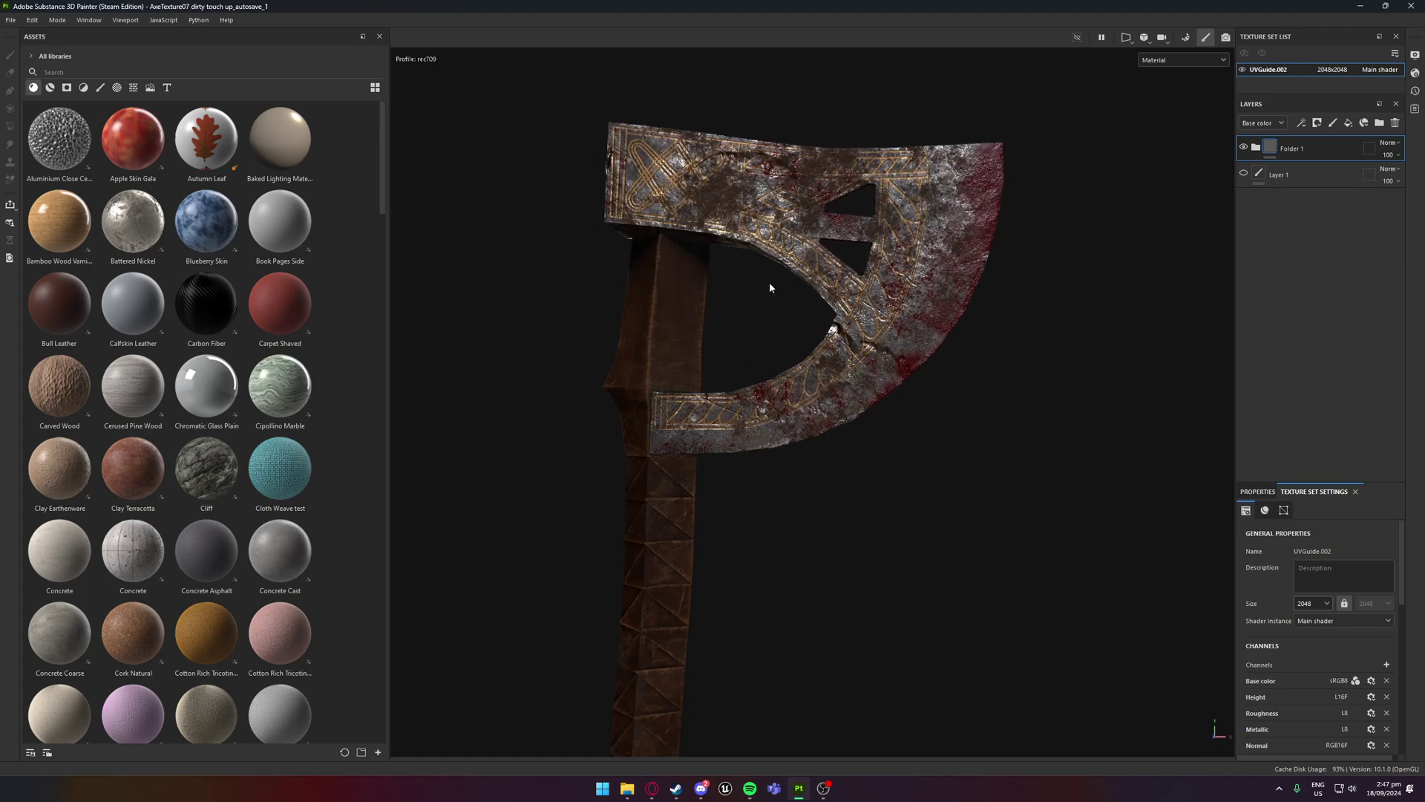
Review the layers inside Folder 1, including its Extras and Wood subfolders, and collapse them all again
left_click(1255, 146)
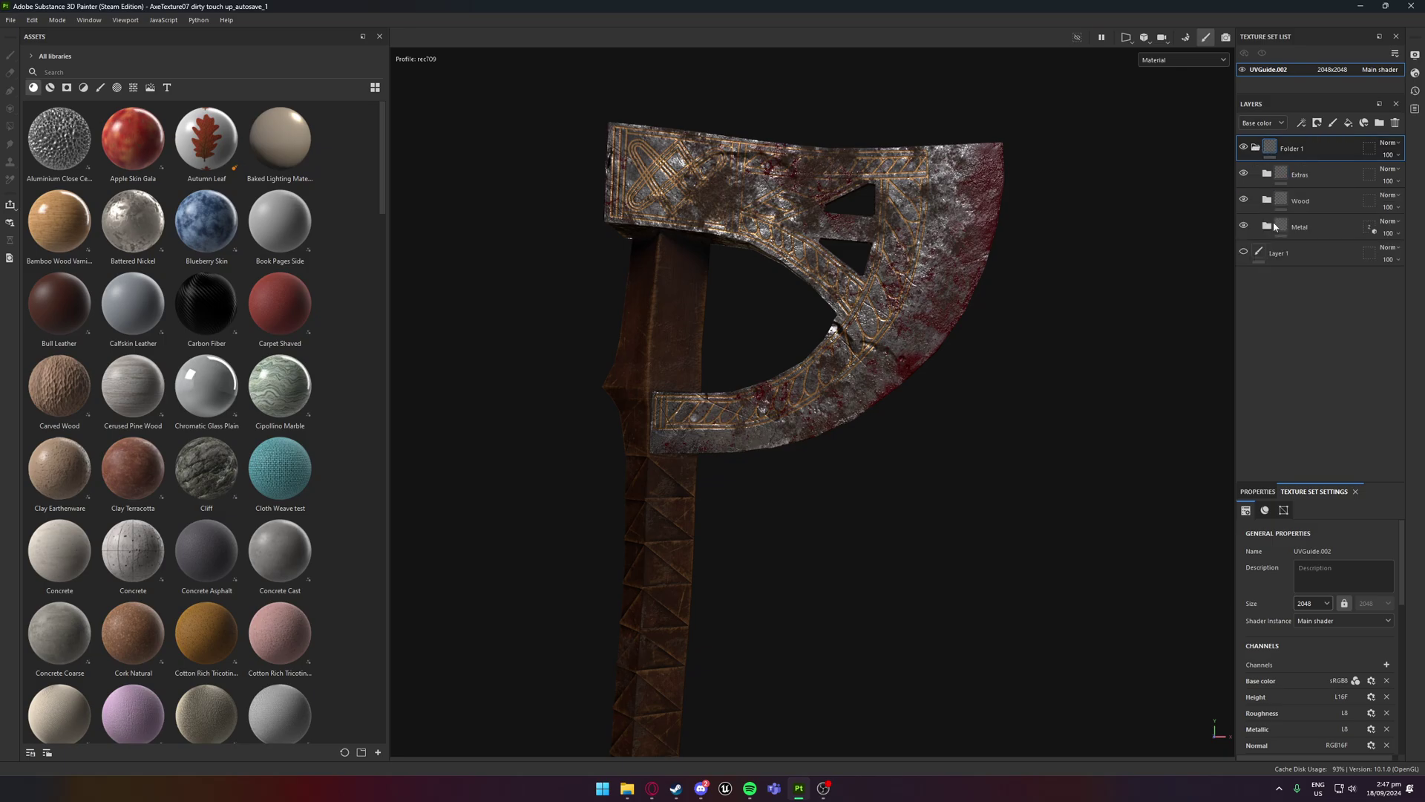
left_click(1267, 179)
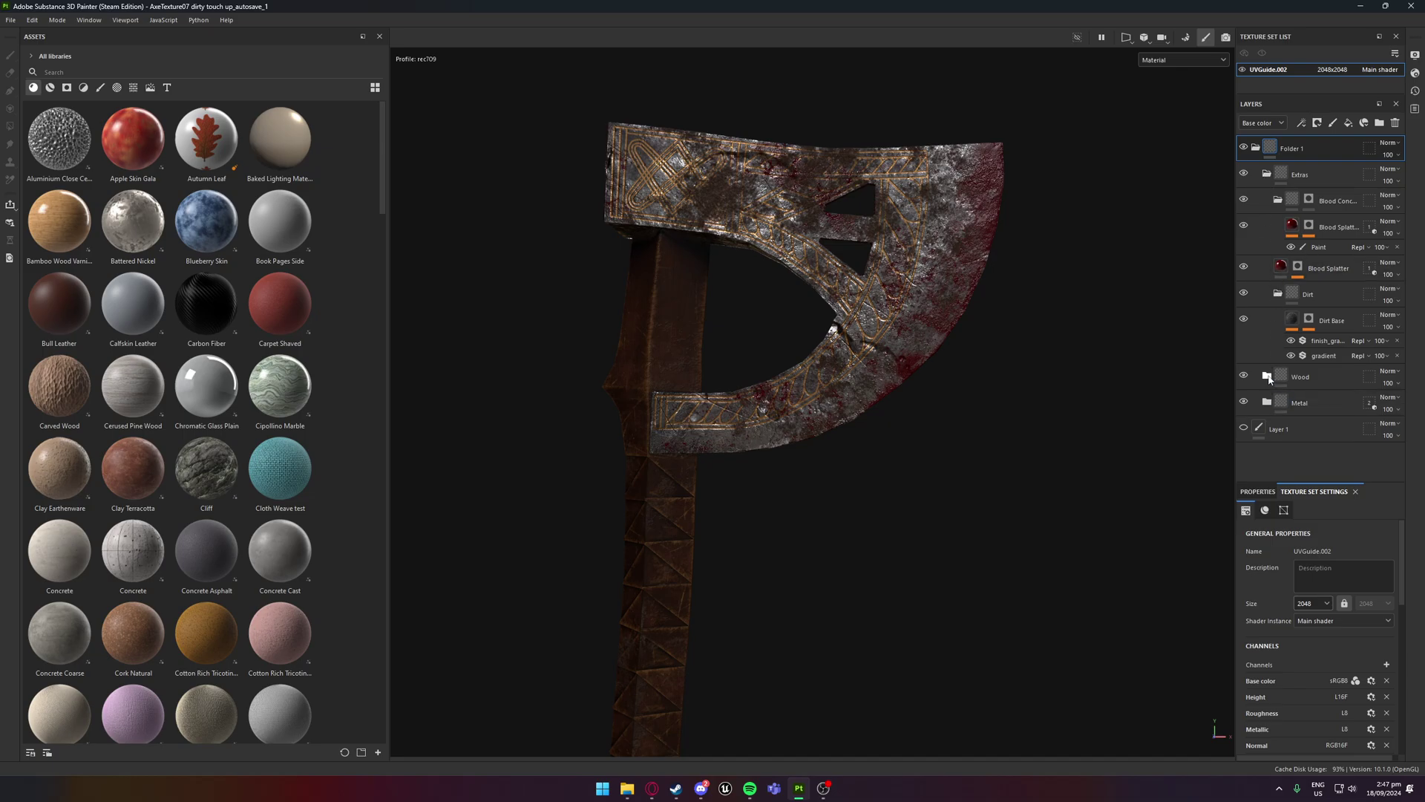
scroll(1269, 414, "down", 3)
scroll(1278, 401, "up", 5)
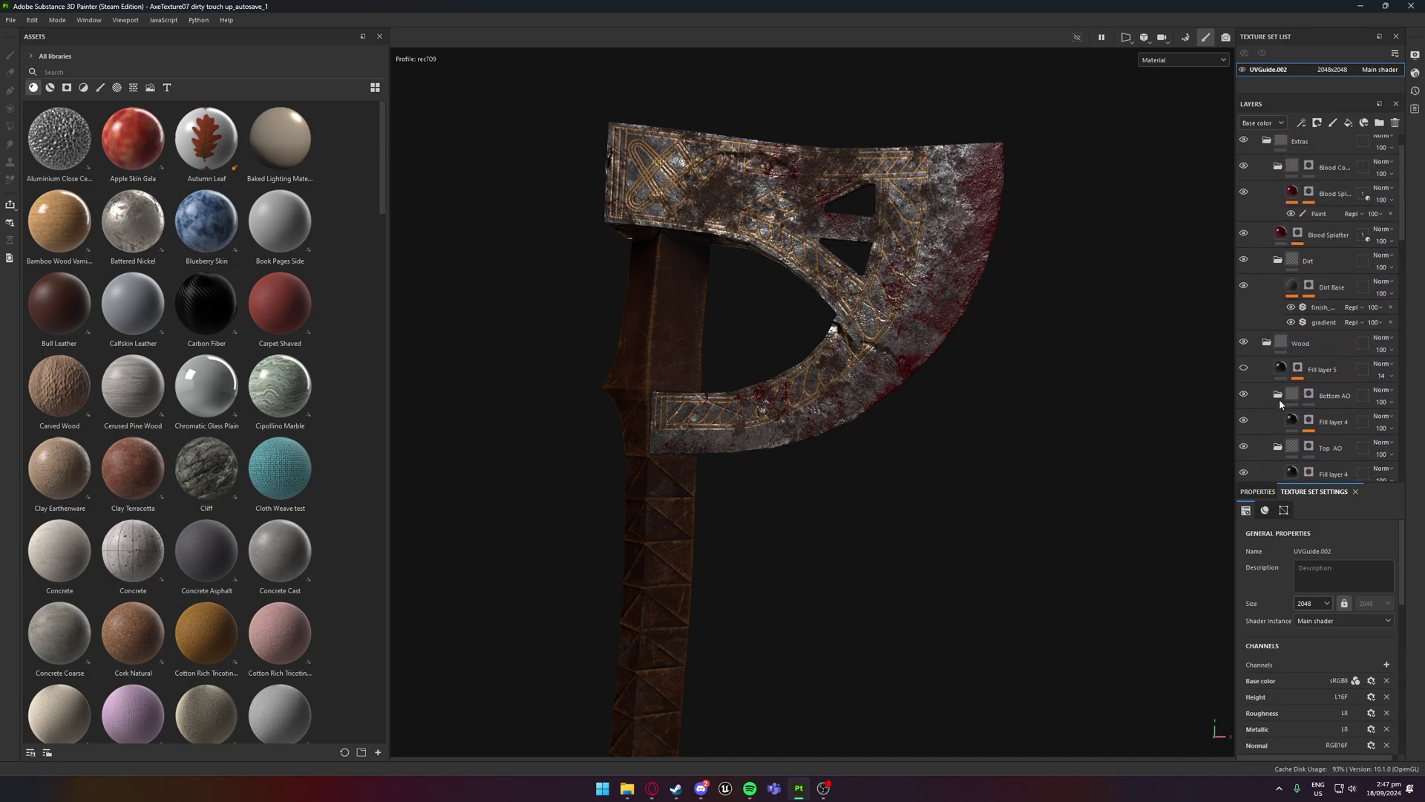
left_click(1266, 377)
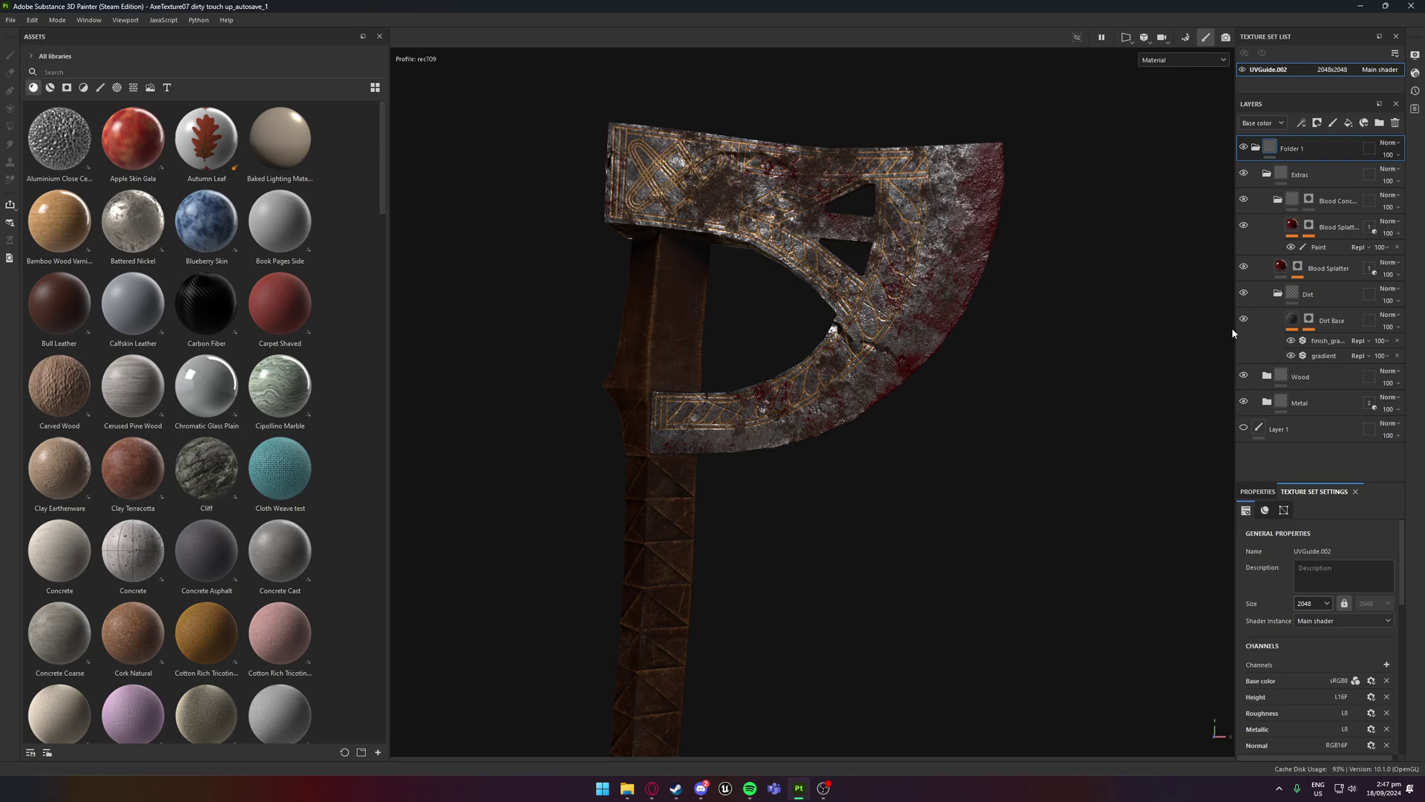
left_click(1266, 176)
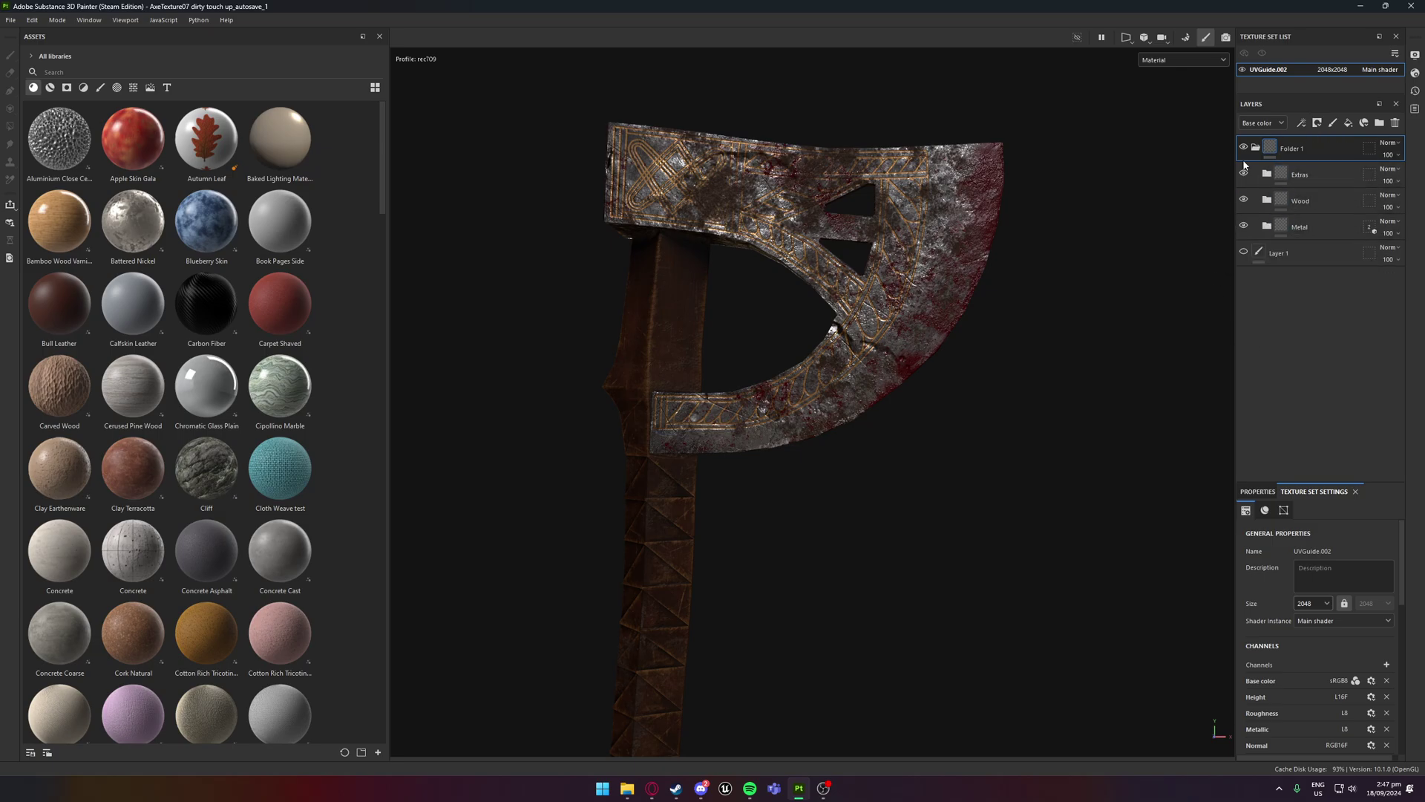
left_click(1256, 147)
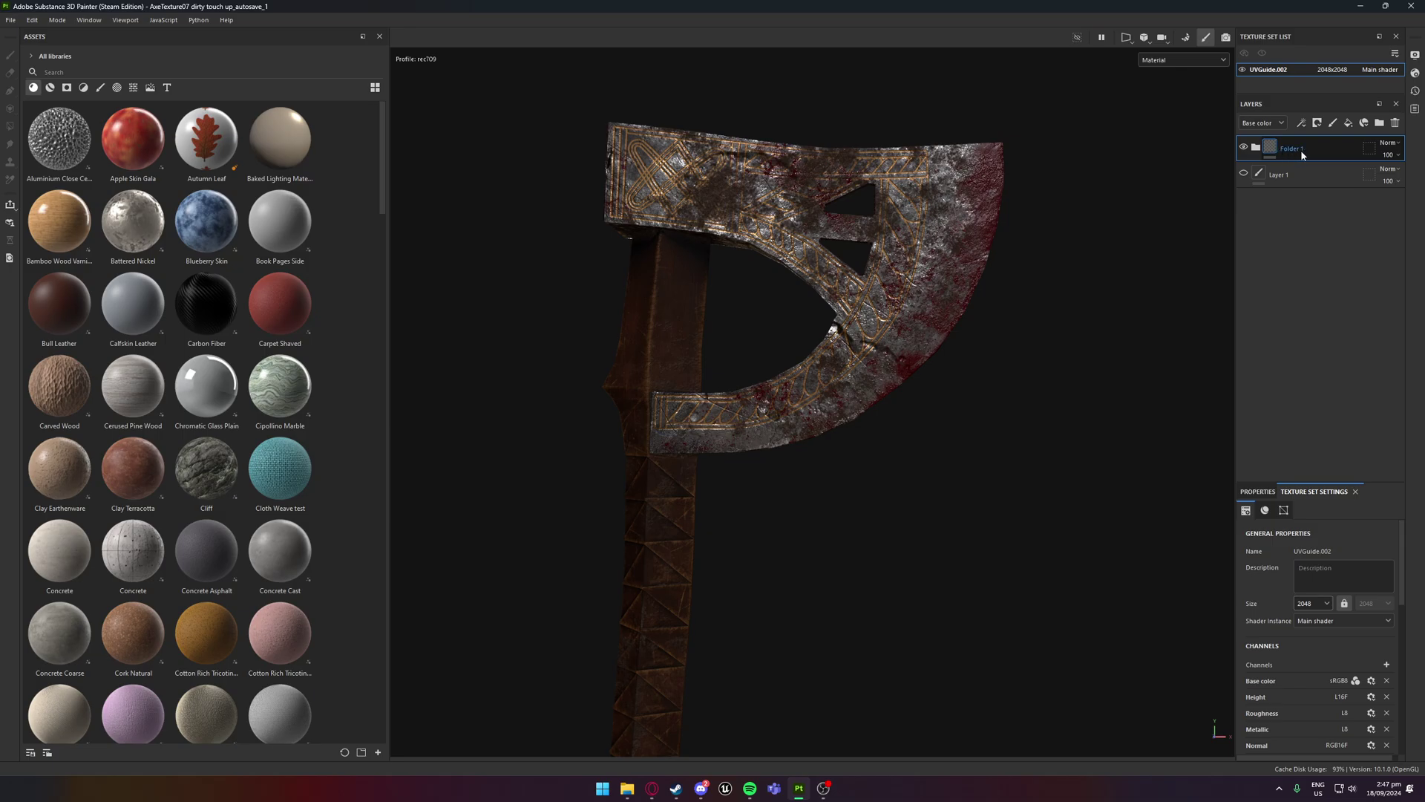
Add a filter to Folder 1 and assign the Pixelate filter to it
right_click(1301, 150)
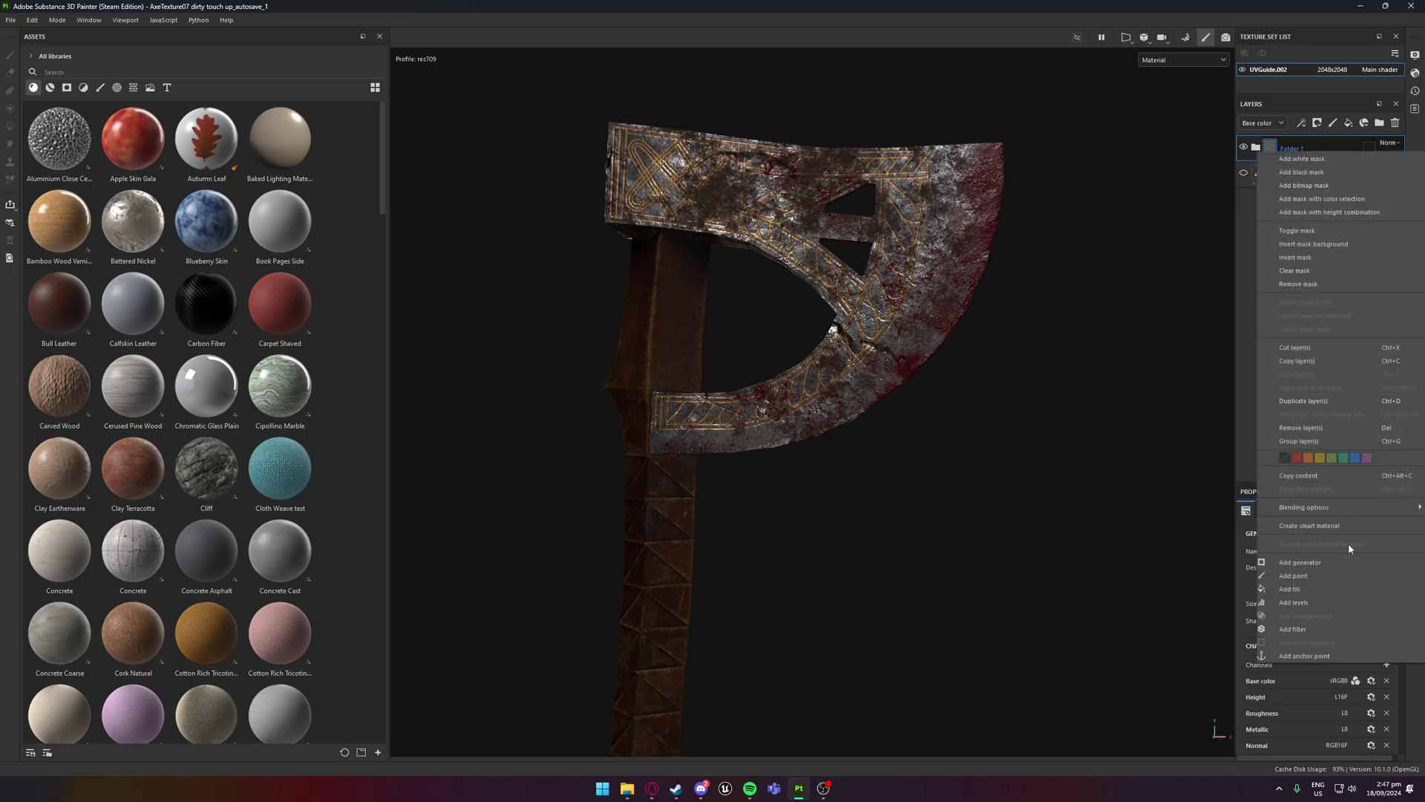
left_click(1292, 629)
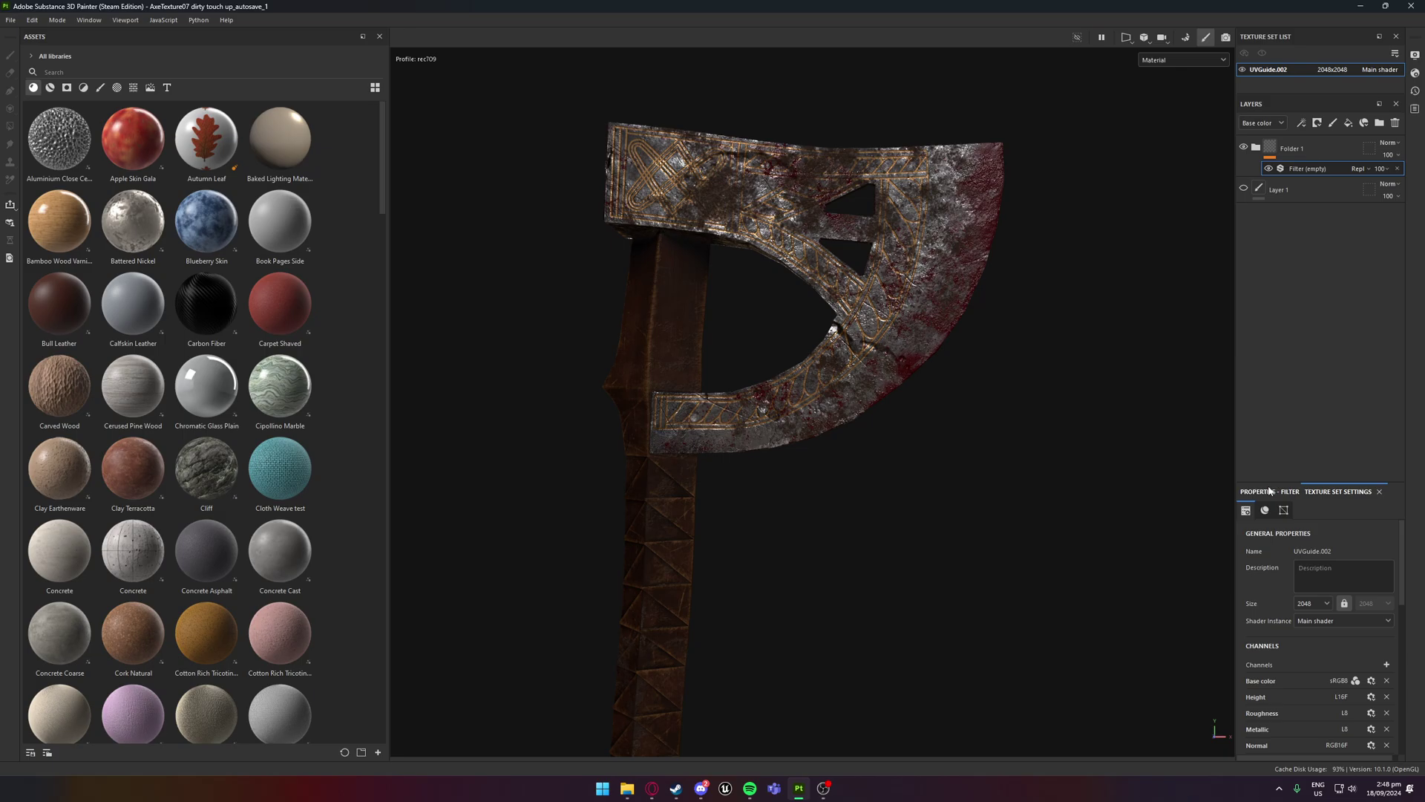
left_click(1316, 570)
scroll(1362, 668, "down", 3)
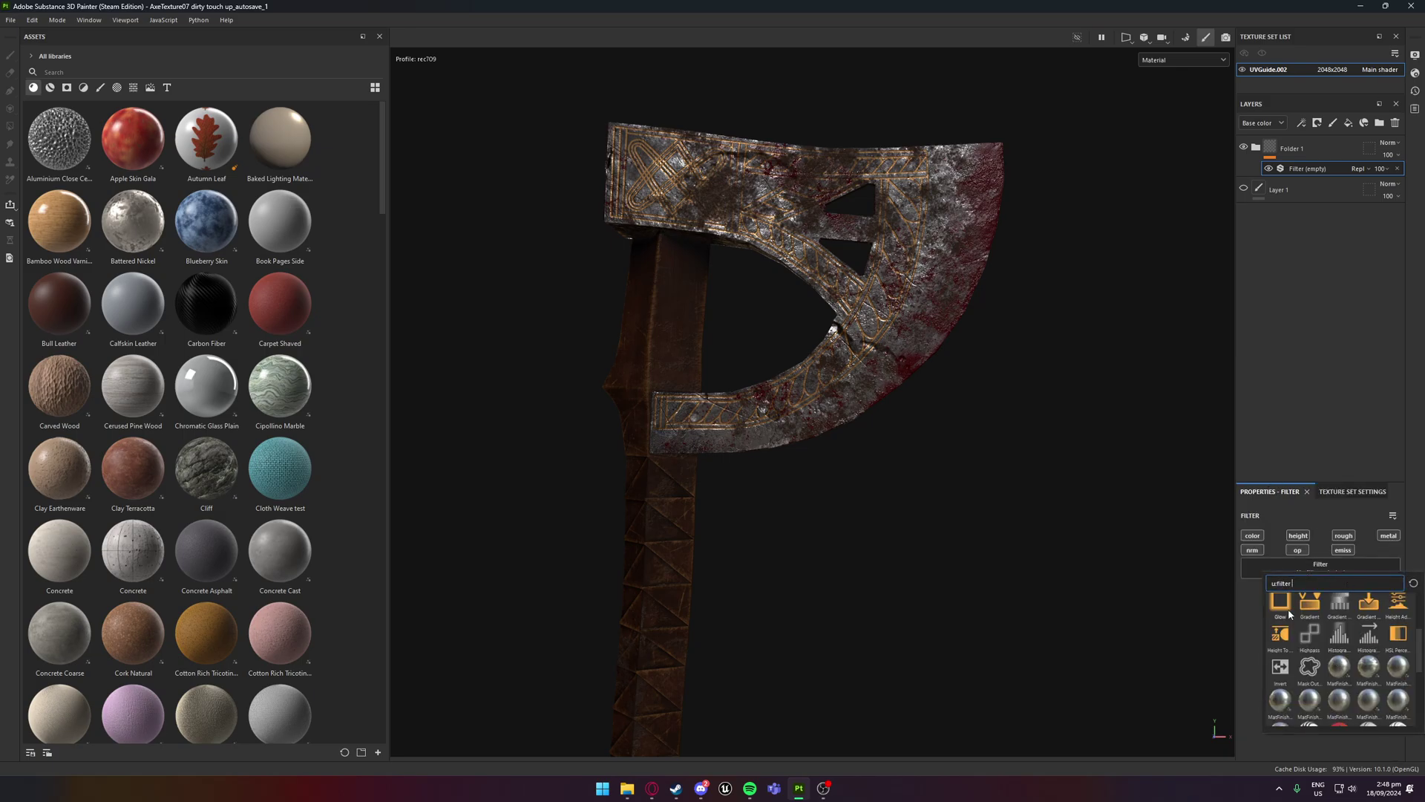
scroll(1340, 613, "up", 3)
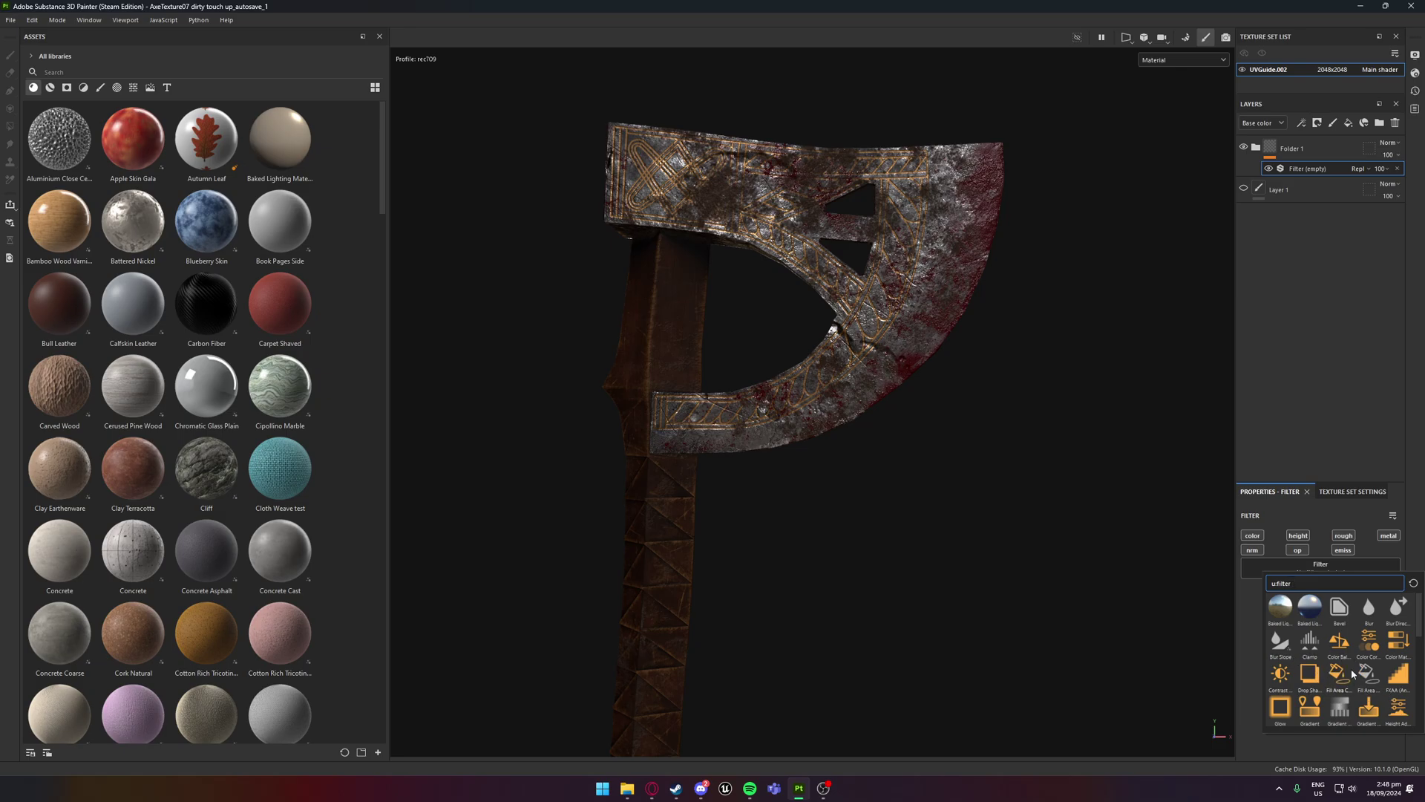
scroll(1390, 680, "down", 3)
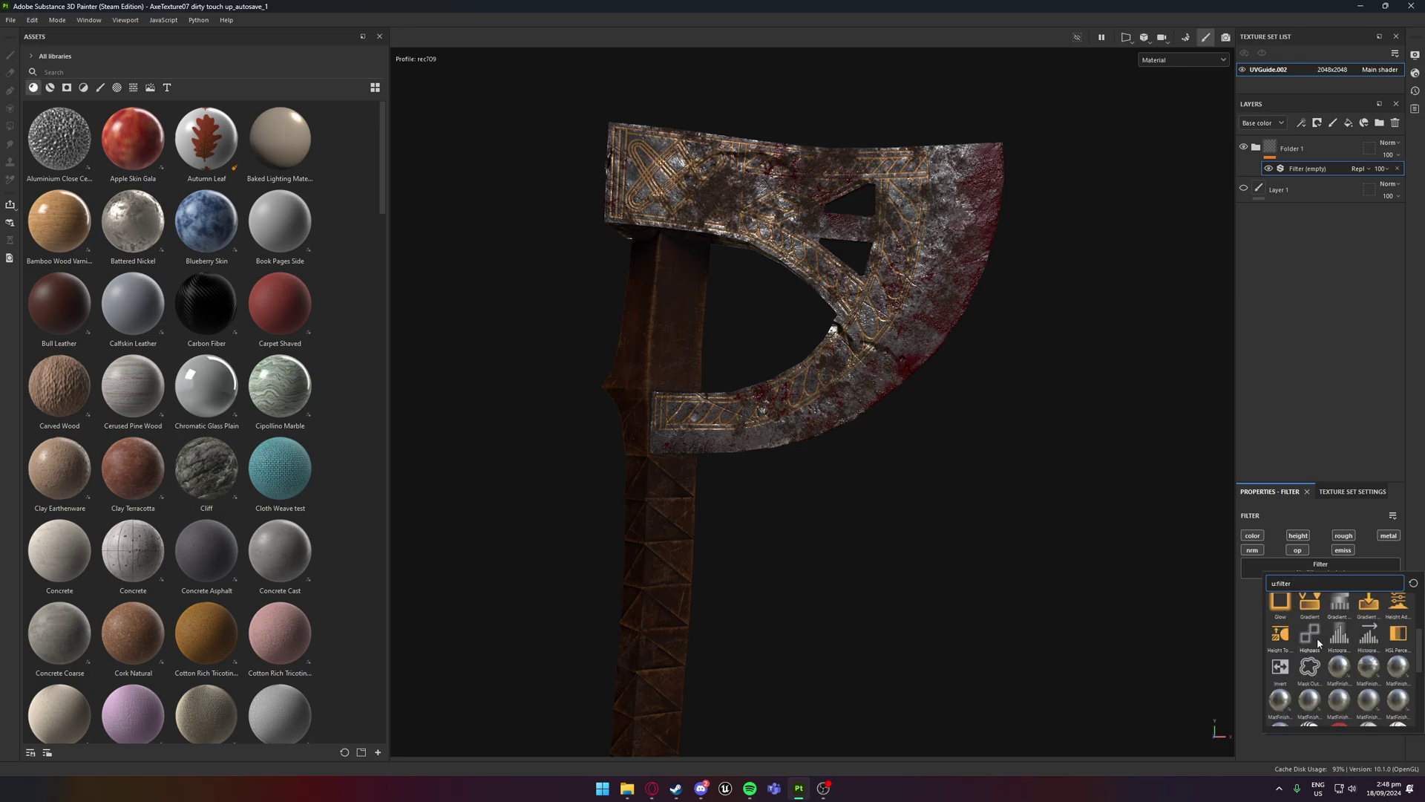
scroll(1319, 644, "down", 5)
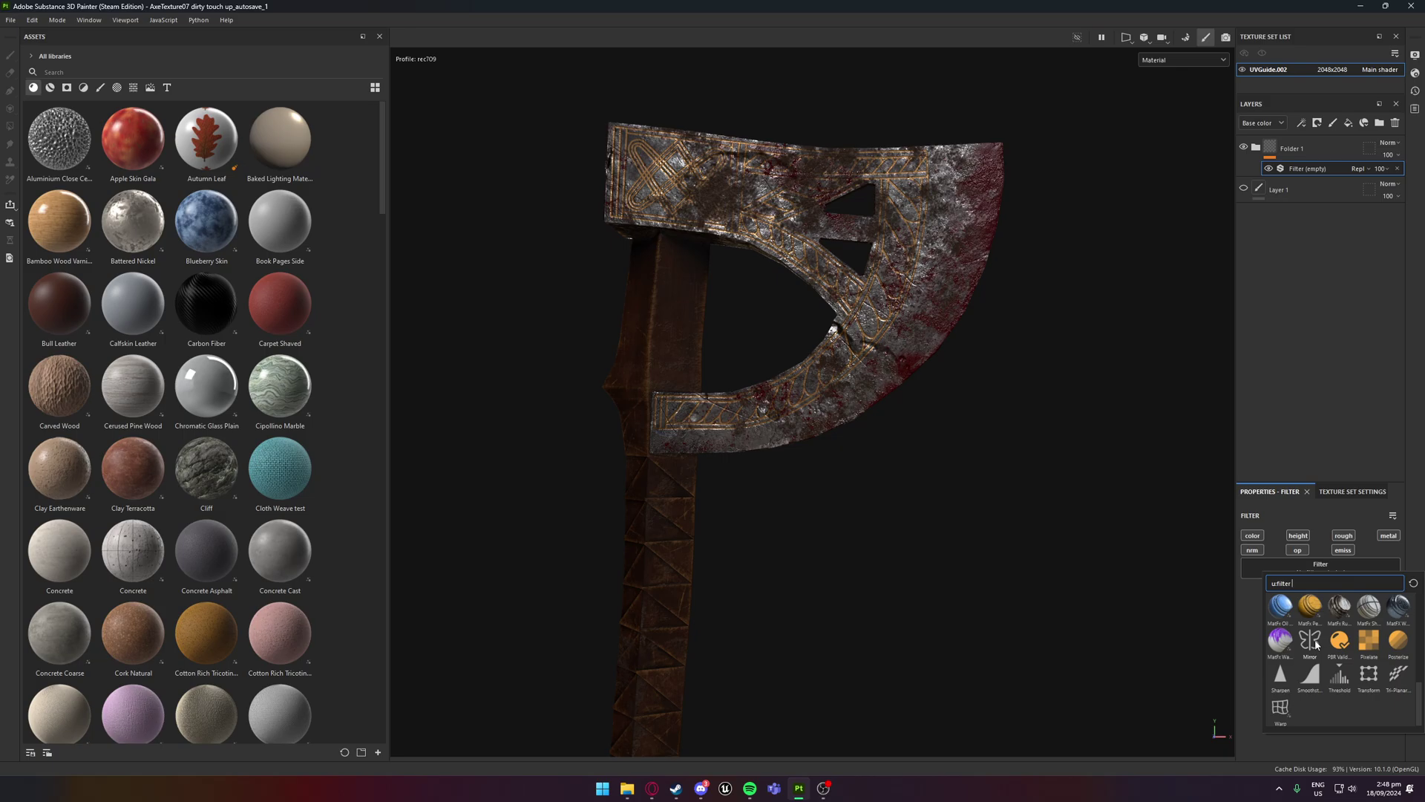
left_click(1370, 647)
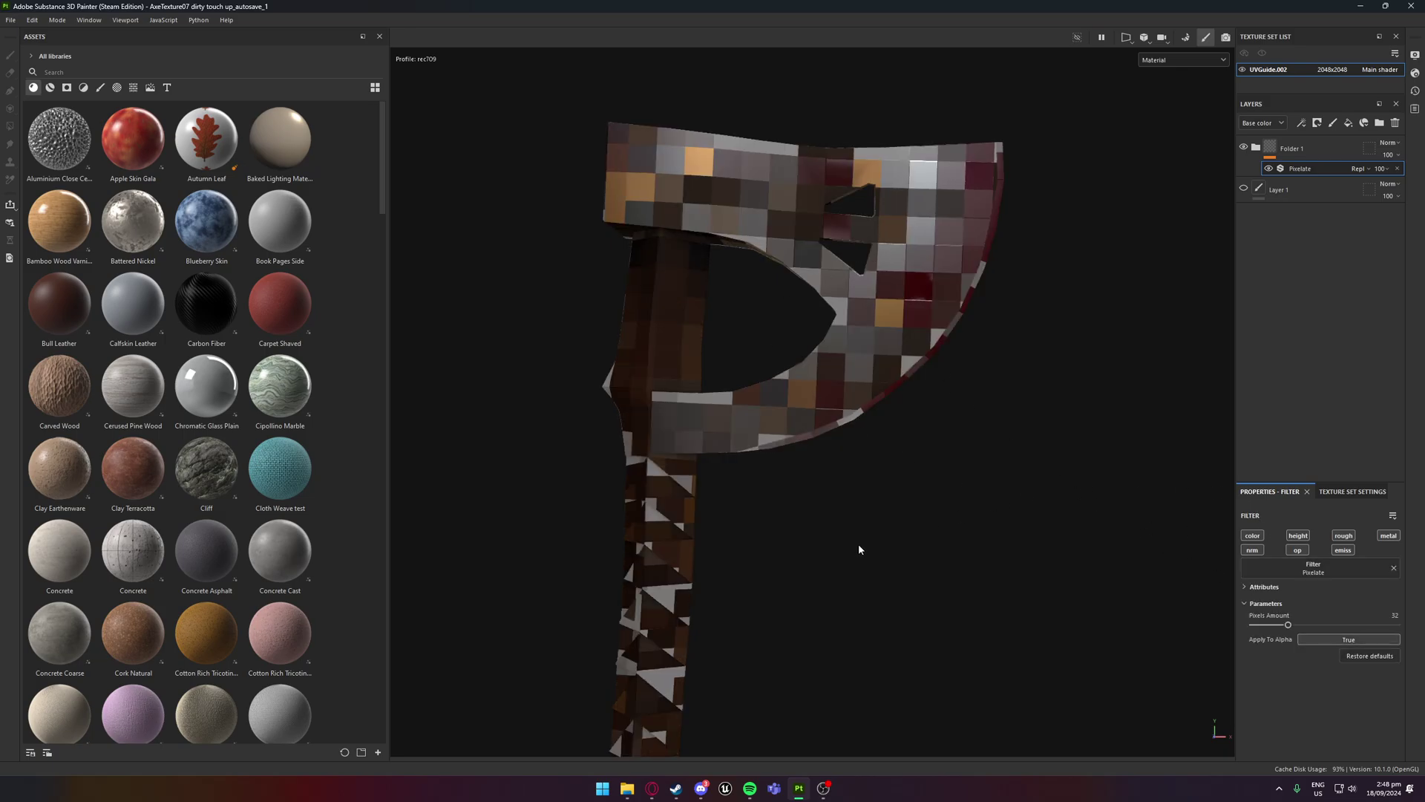
Set the Pixelate filter's pixels amount to 93 and inspect the blocks on the blade and handle
left_click_drag(860, 549, 845, 522, "alt")
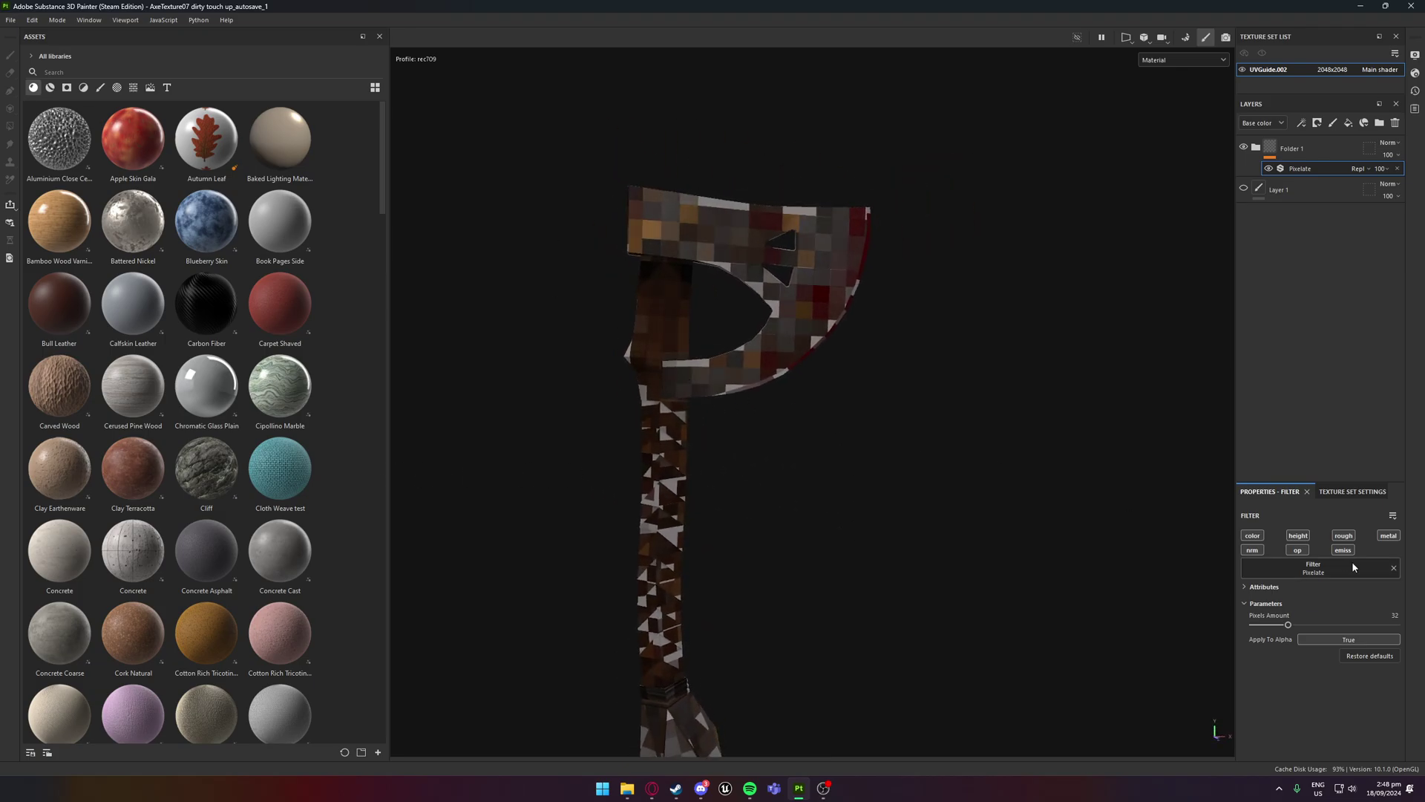
left_click_drag(1287, 626, 1357, 626)
scroll(664, 440, "up", 4)
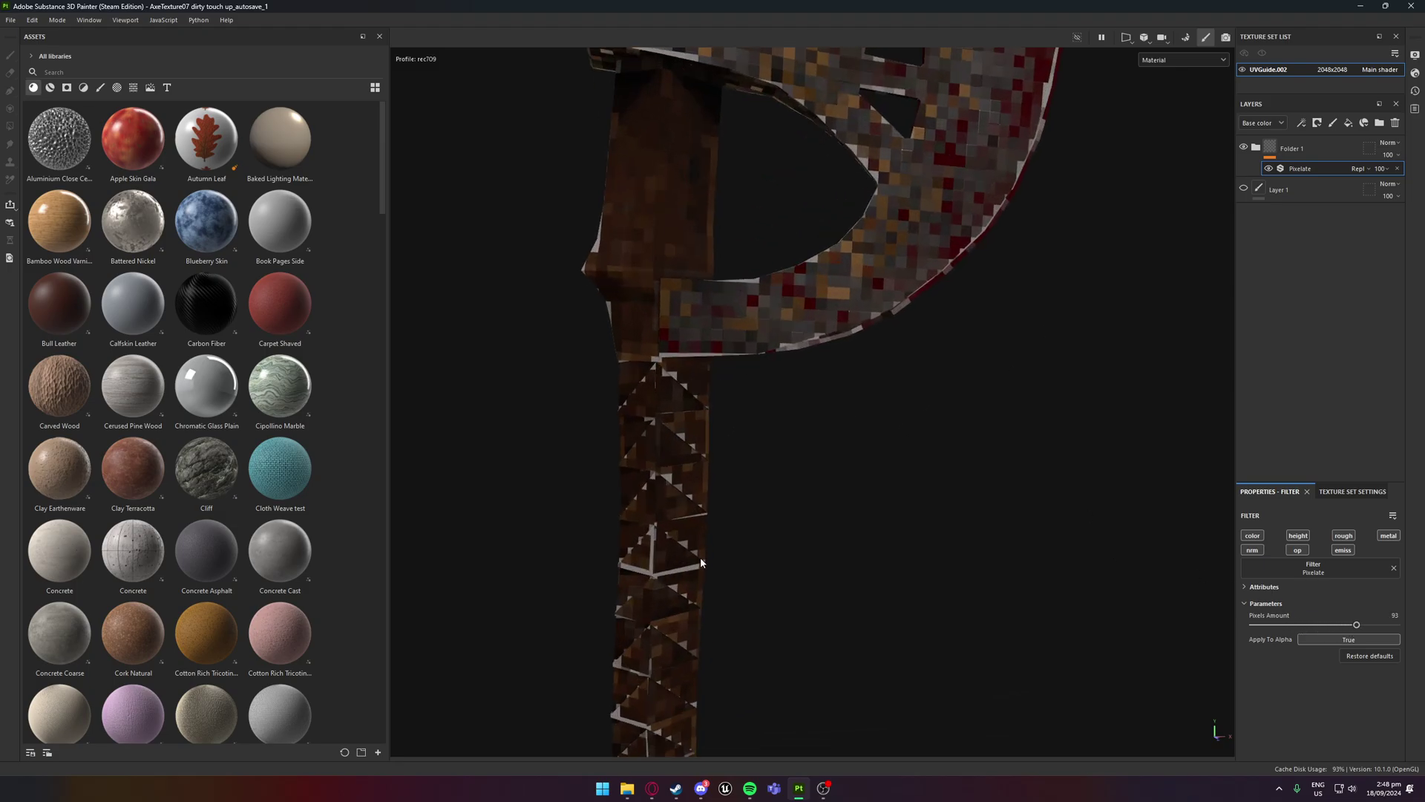
left_click_drag(664, 440, 719, 652, "alt")
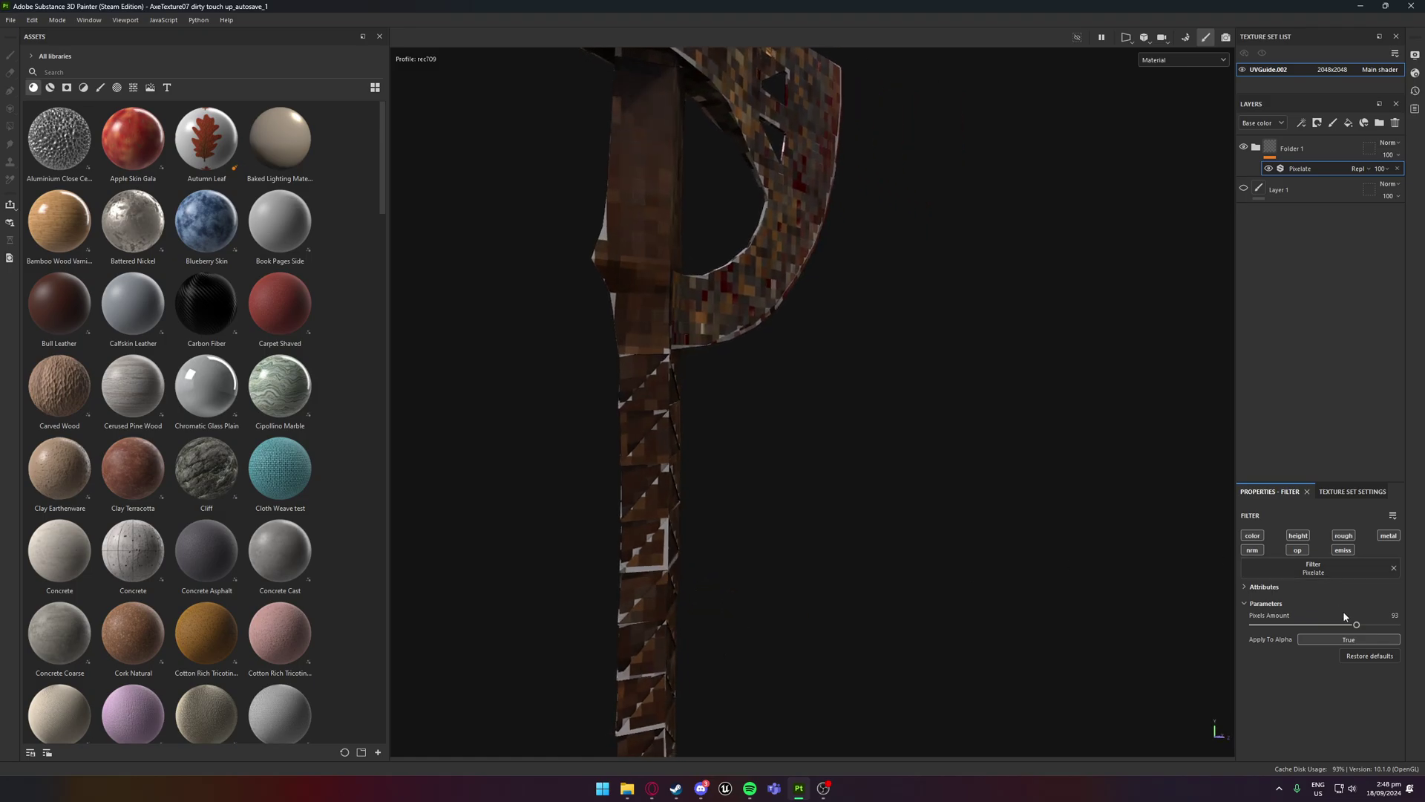
Set the Pixelate filter's Apply To Alpha option to False and inspect the handle wrapping up close
left_click(1342, 642)
left_click(1342, 652)
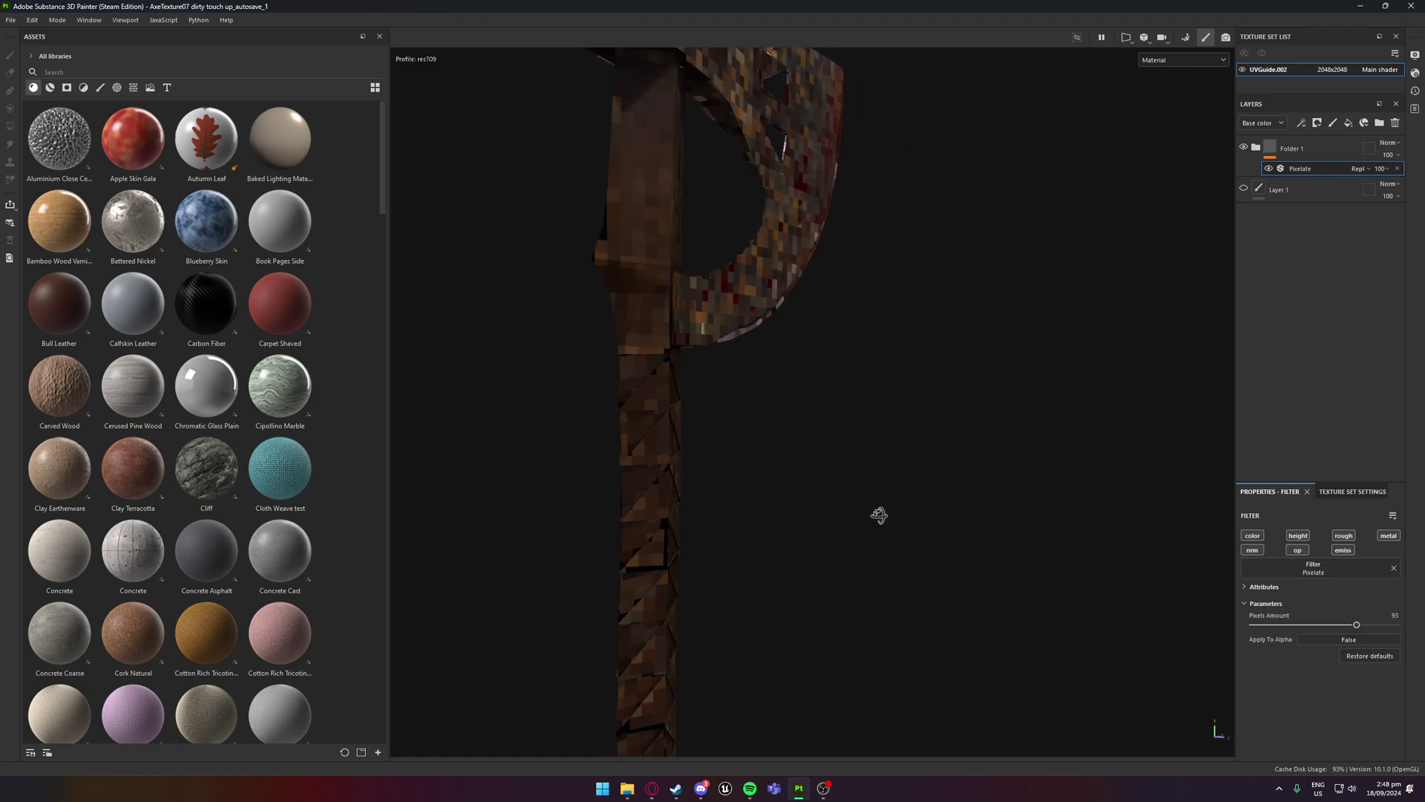
left_click_drag(881, 516, 872, 570, "alt")
scroll(656, 583, "up", 5)
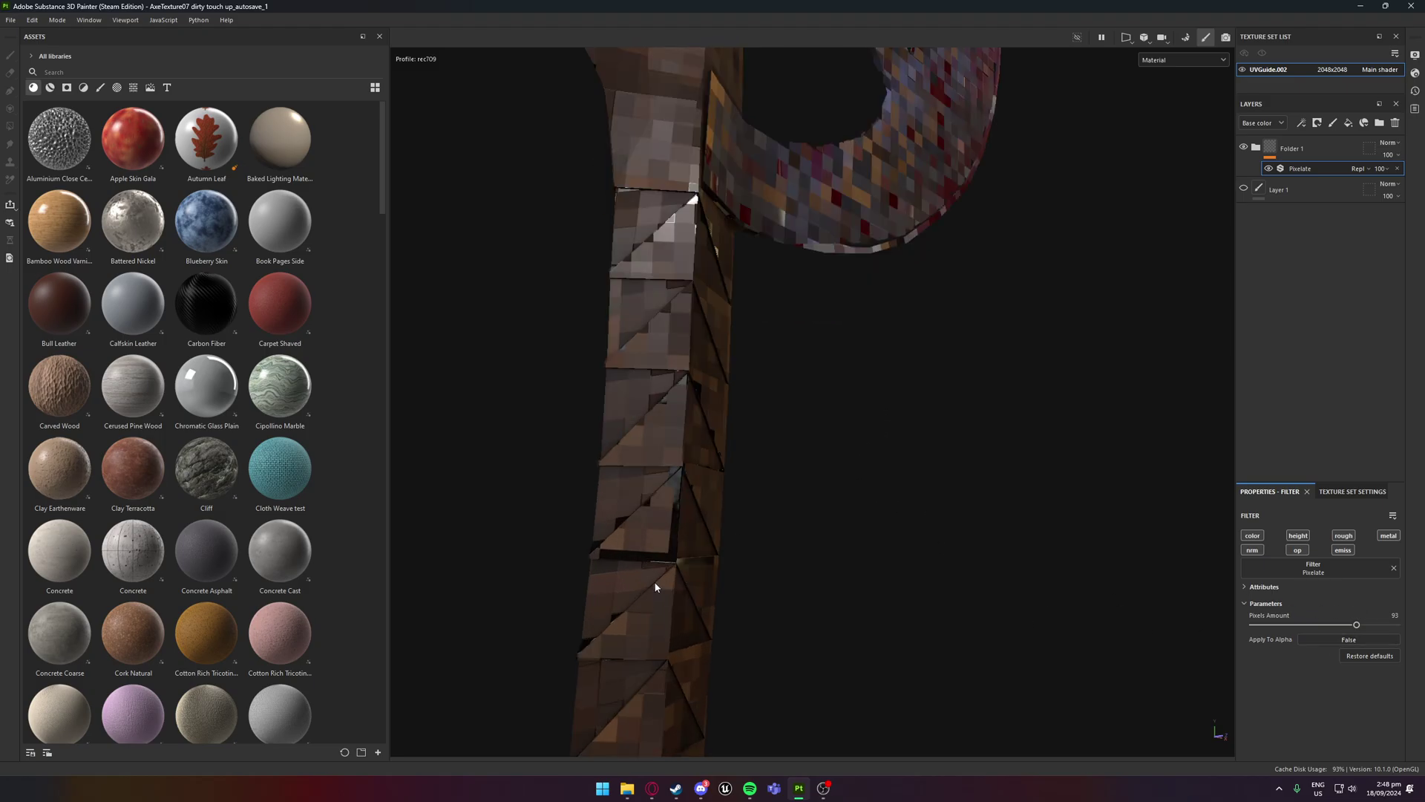
Set the Pixelate filter's pixels amount to 128 and inspect the handle wrapping and the whole axe
left_click_drag(701, 545, 768, 494, "alt")
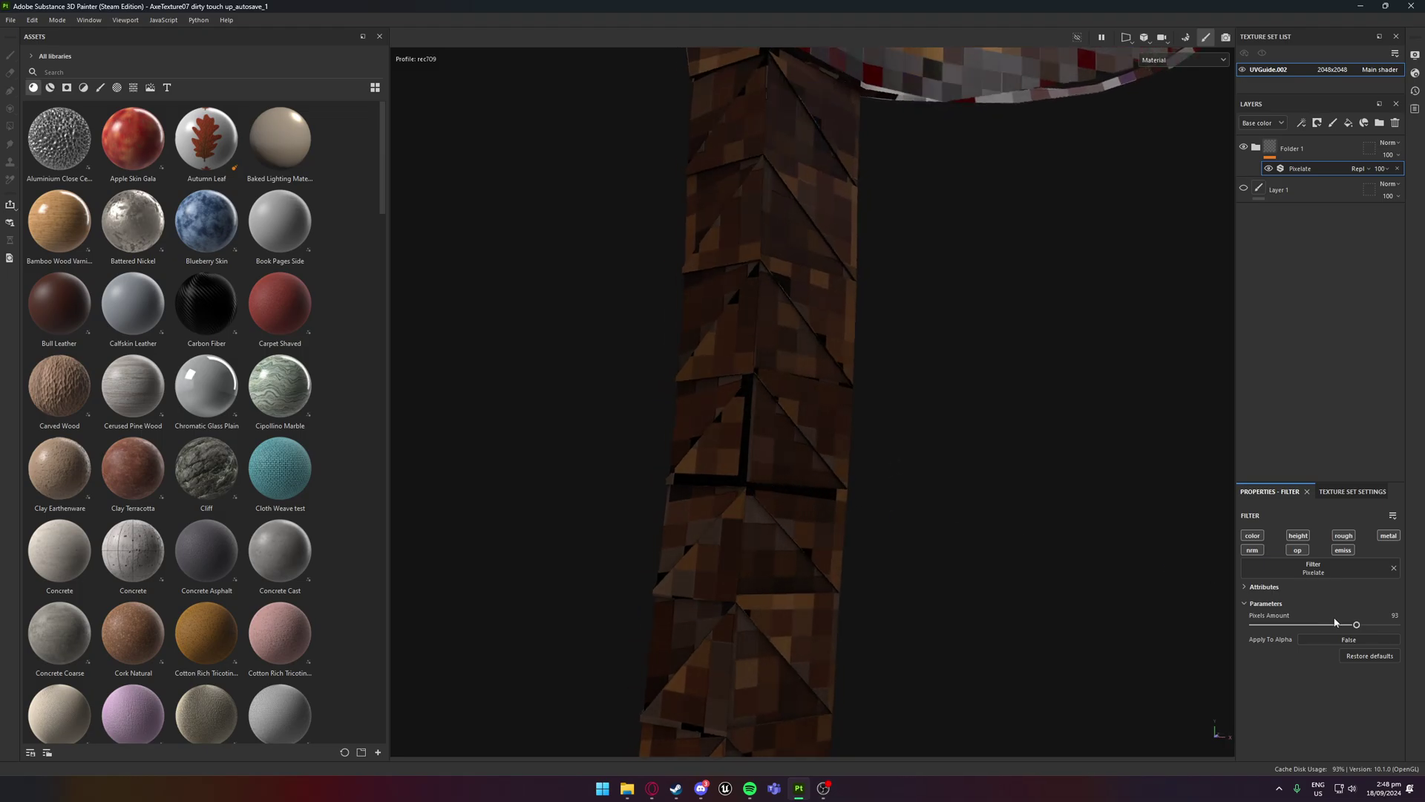
left_click_drag(1335, 622, 1411, 626)
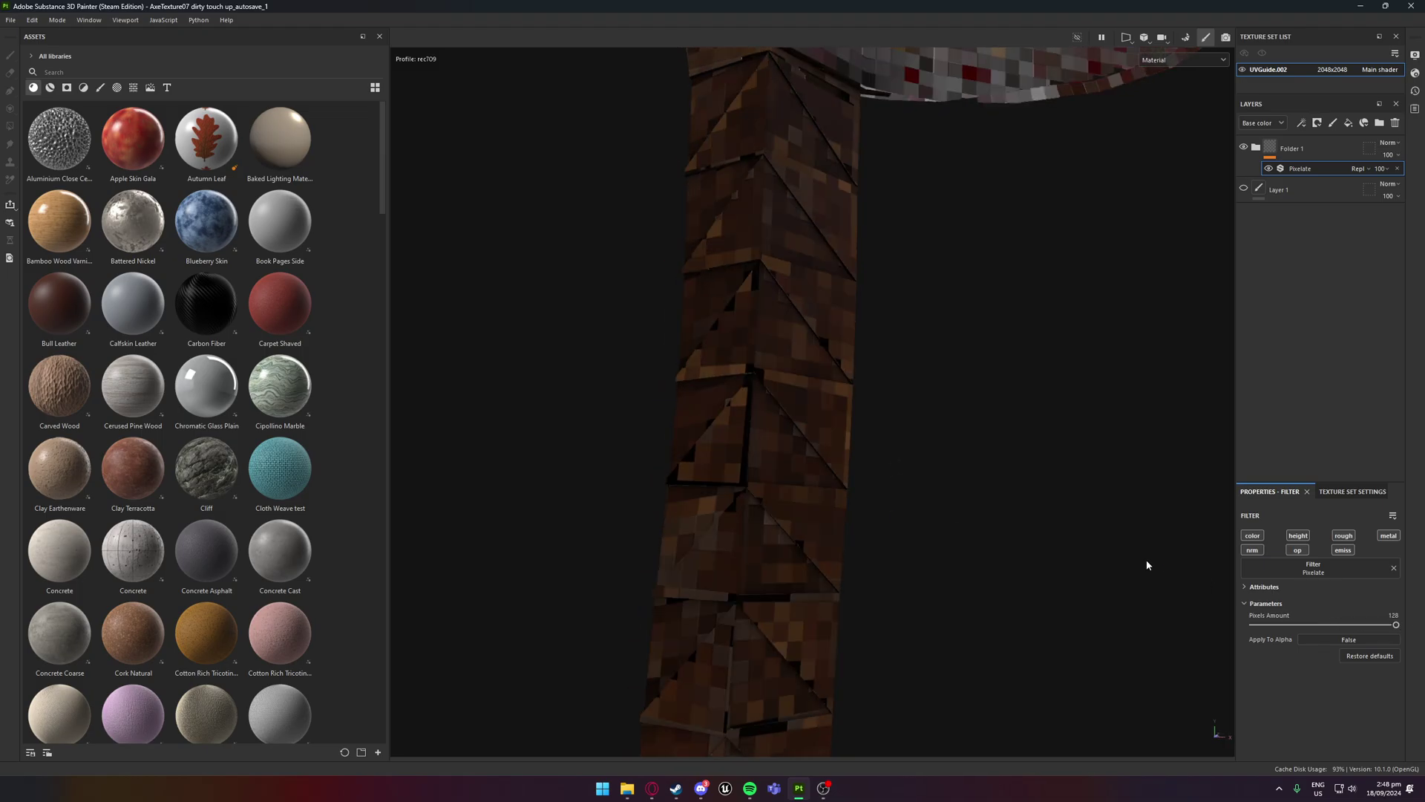
scroll(957, 505, "down", 5)
left_click_drag(944, 499, 1054, 416, "alt")
scroll(885, 496, "down", 2)
scroll(942, 439, "down", 3)
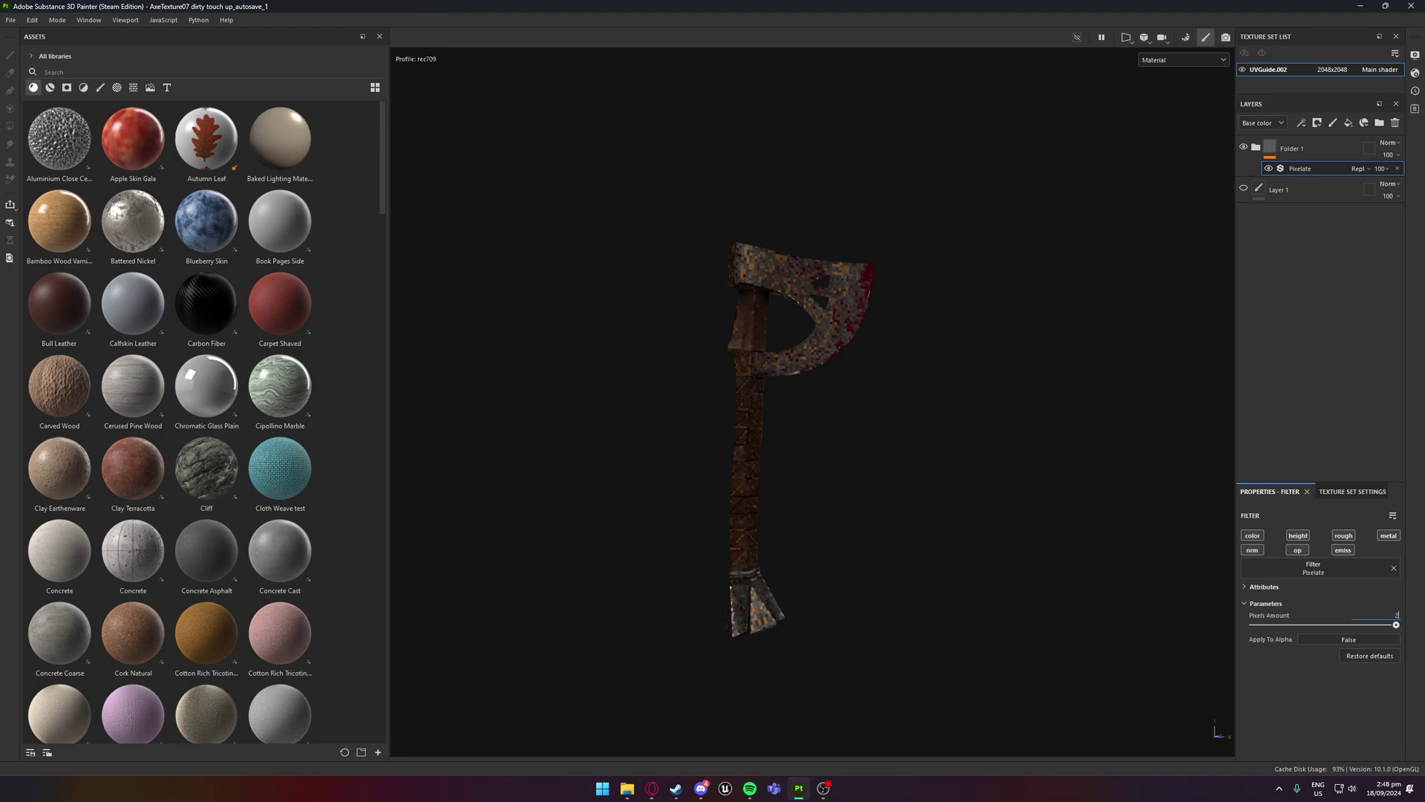
Set the Pixelate filter's pixels amount to 256 and inspect the blade, handle and pommel
key("Return")
scroll(751, 338, "up", 6)
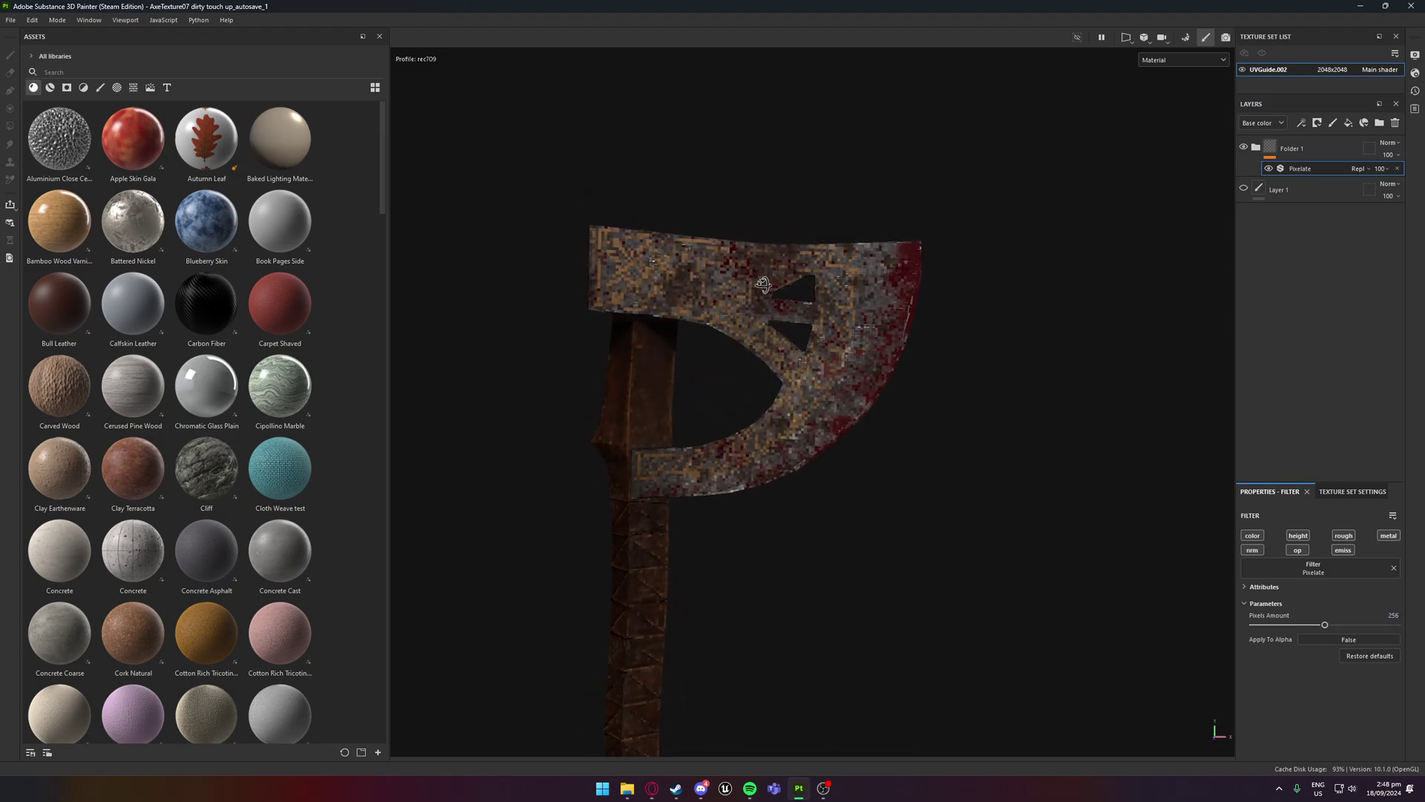
middle_click_drag(751, 339, 785, 123, "alt")
left_click_drag(843, 366, 1015, 349, "alt")
middle_click_drag(864, 464, 884, 289, "alt")
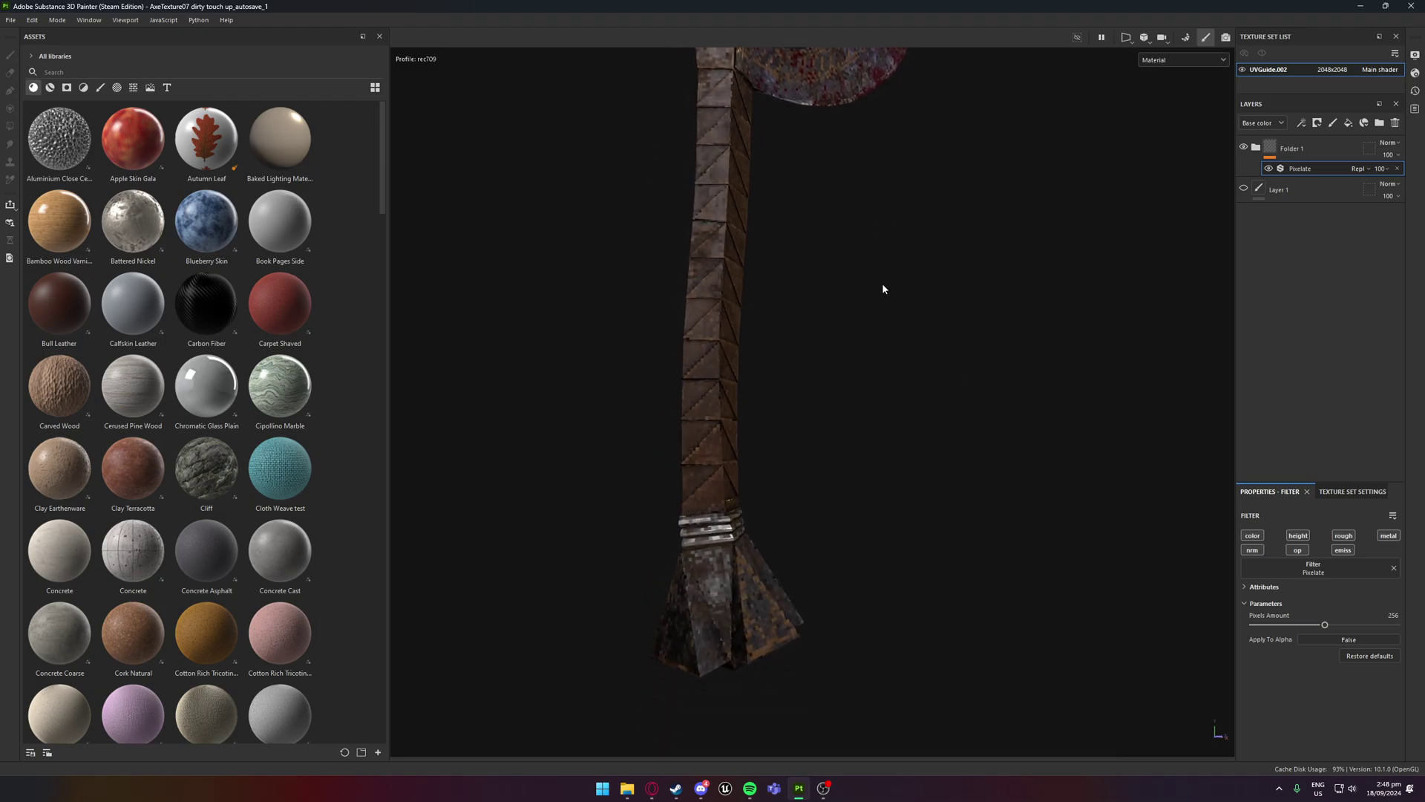
left_click_drag(884, 289, 849, 357, "alt")
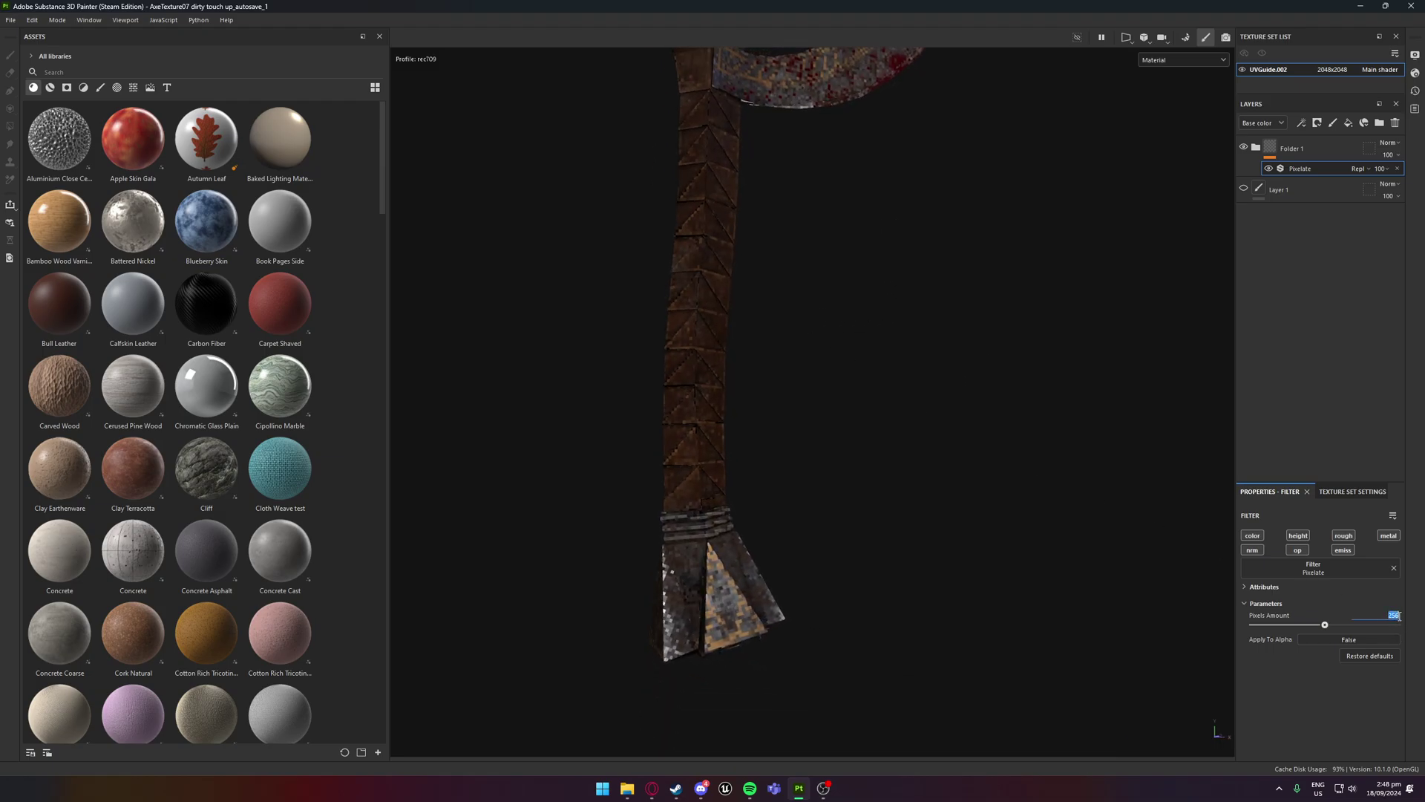
Set the Pixelate filter's pixels amount to 512 and check the result on the handle and blade
type("512")
key("Return")
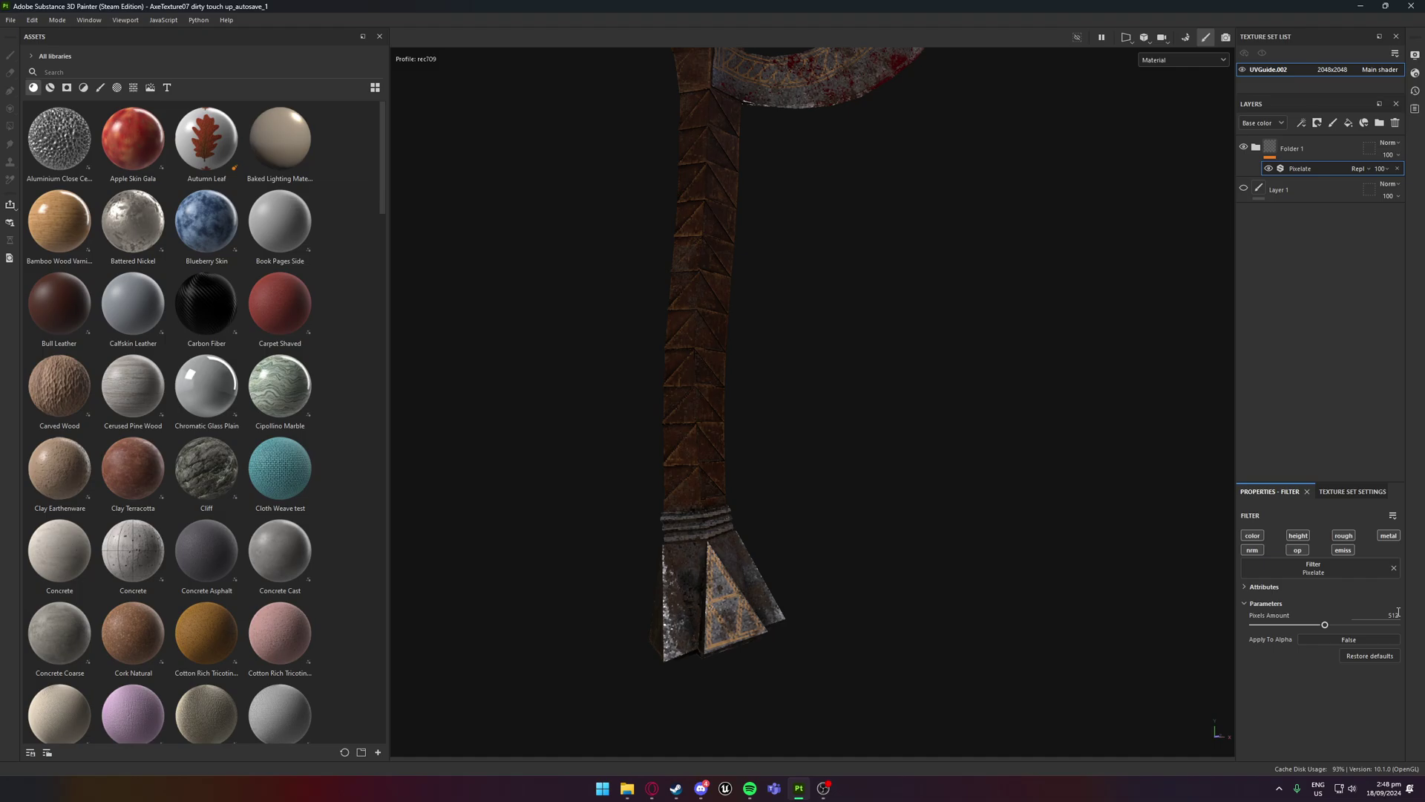
left_click_drag(921, 505, 843, 499, "alt")
middle_click_drag(772, 133, 821, 359, "alt")
scroll(821, 359, "up", 5)
left_click_drag(821, 359, 984, 273, "alt")
scroll(848, 319, "down", 4)
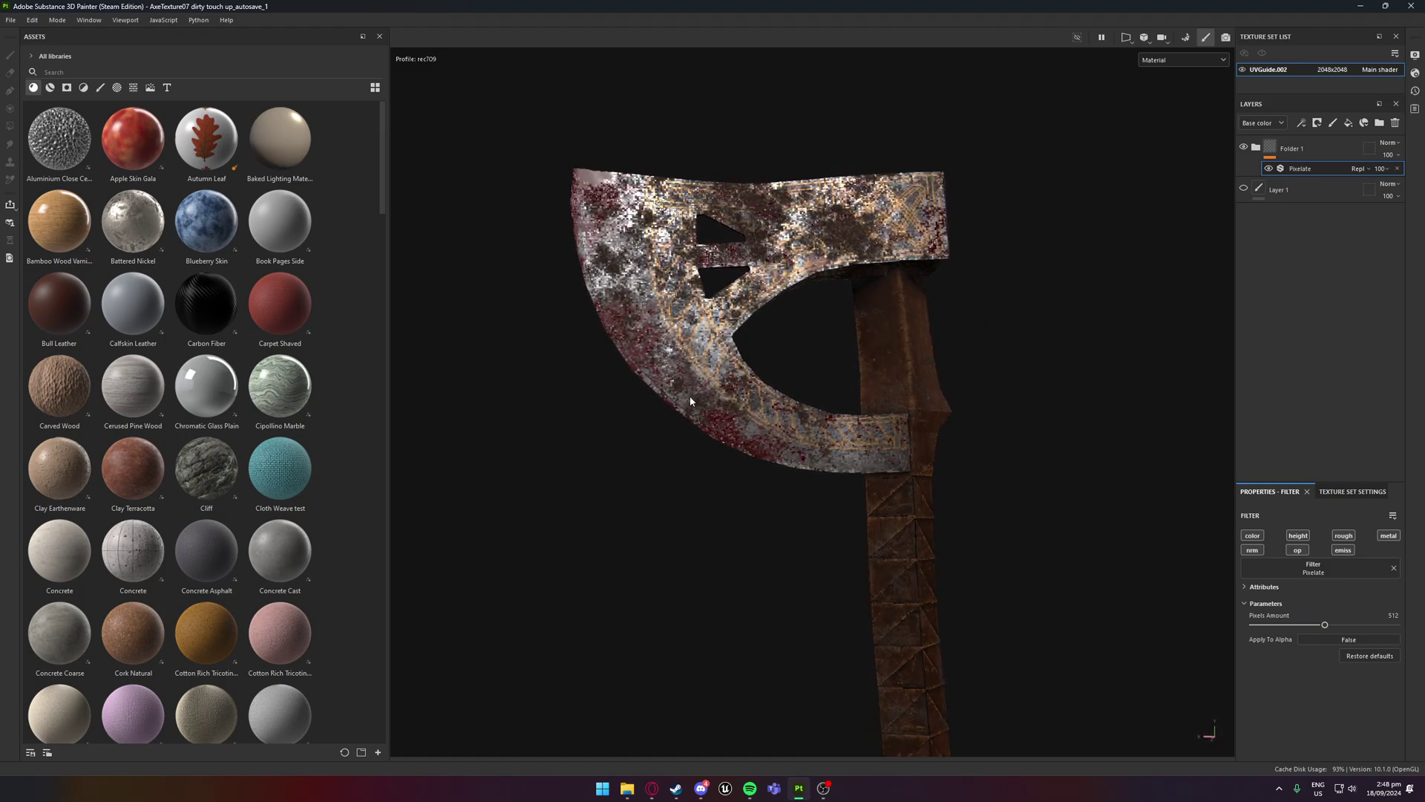
Examine the pixelated engravings and triangular cutouts on both sides of the axe blade, from afar and up close
scroll(639, 446, "up", 3)
scroll(735, 538, "down", 4)
left_click_drag(735, 537, 821, 514, "alt")
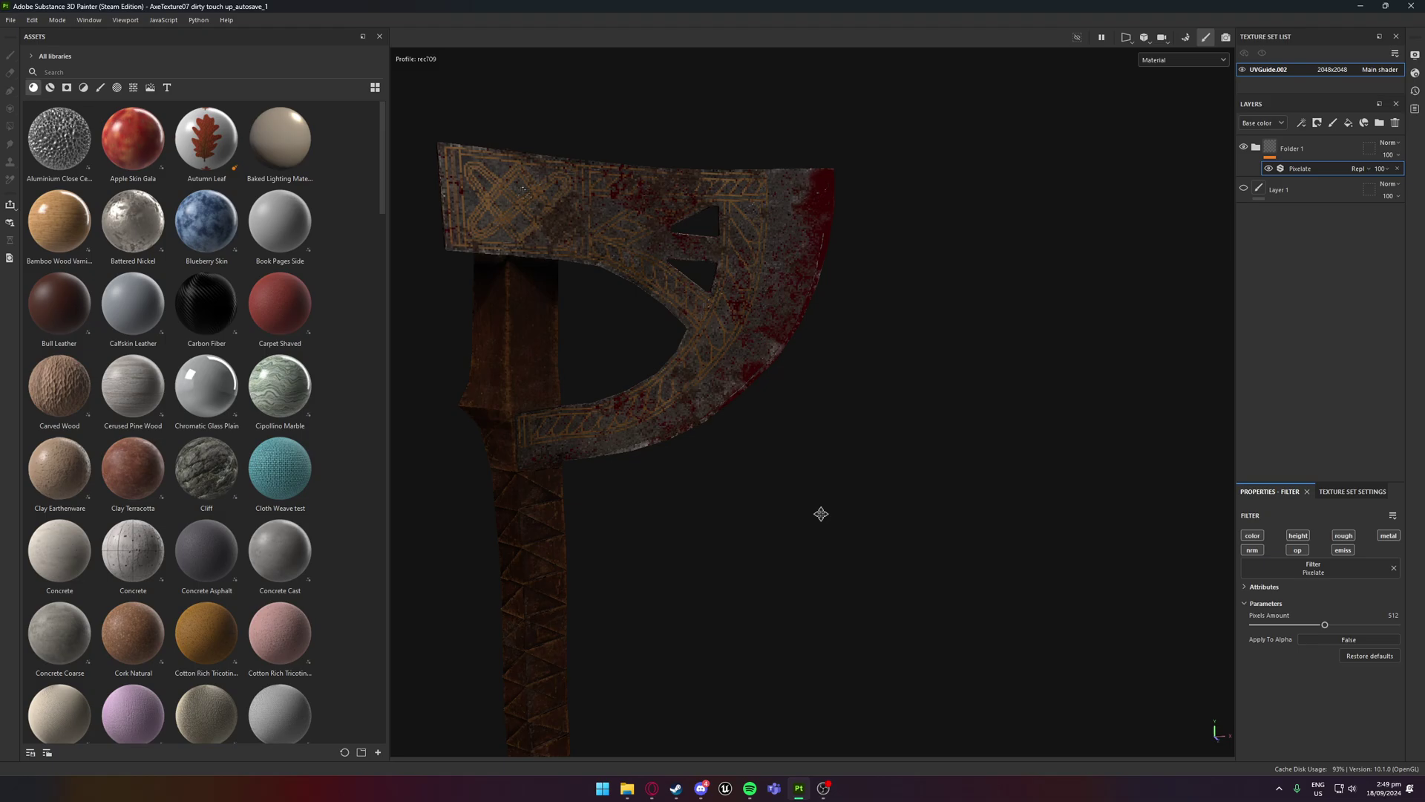
middle_click_drag(821, 513, 779, 400, "alt")
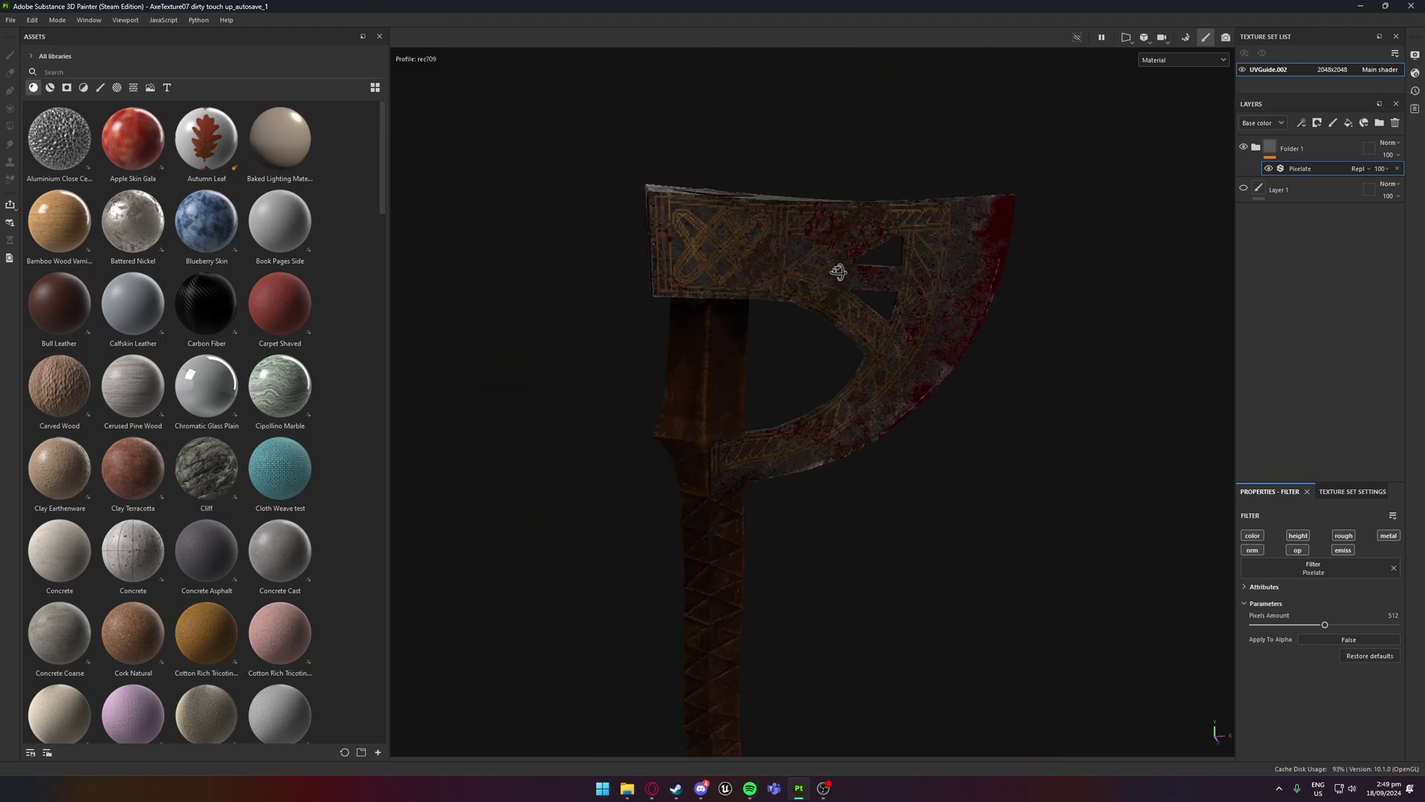
left_click_drag(838, 272, 867, 319, "alt")
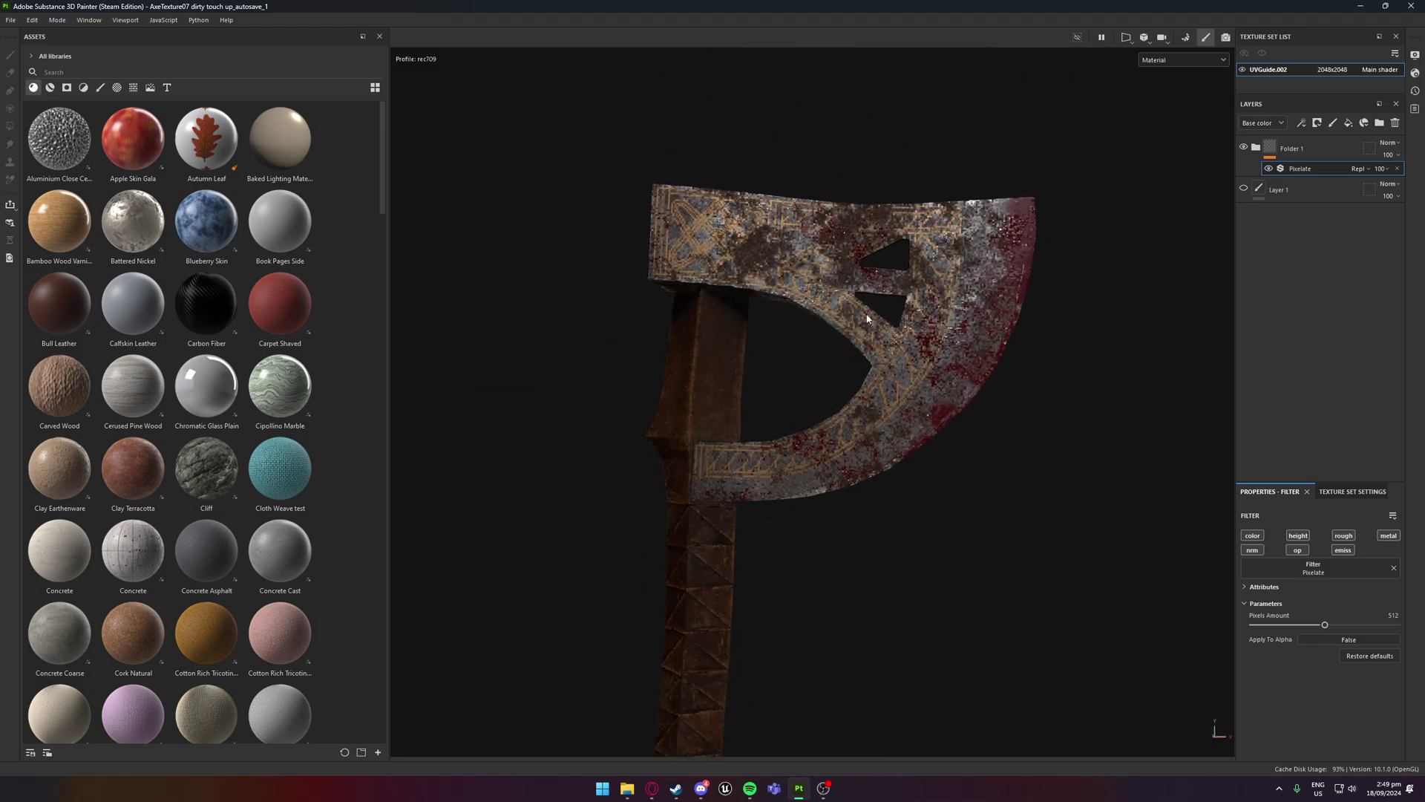
scroll(867, 319, "up", 8)
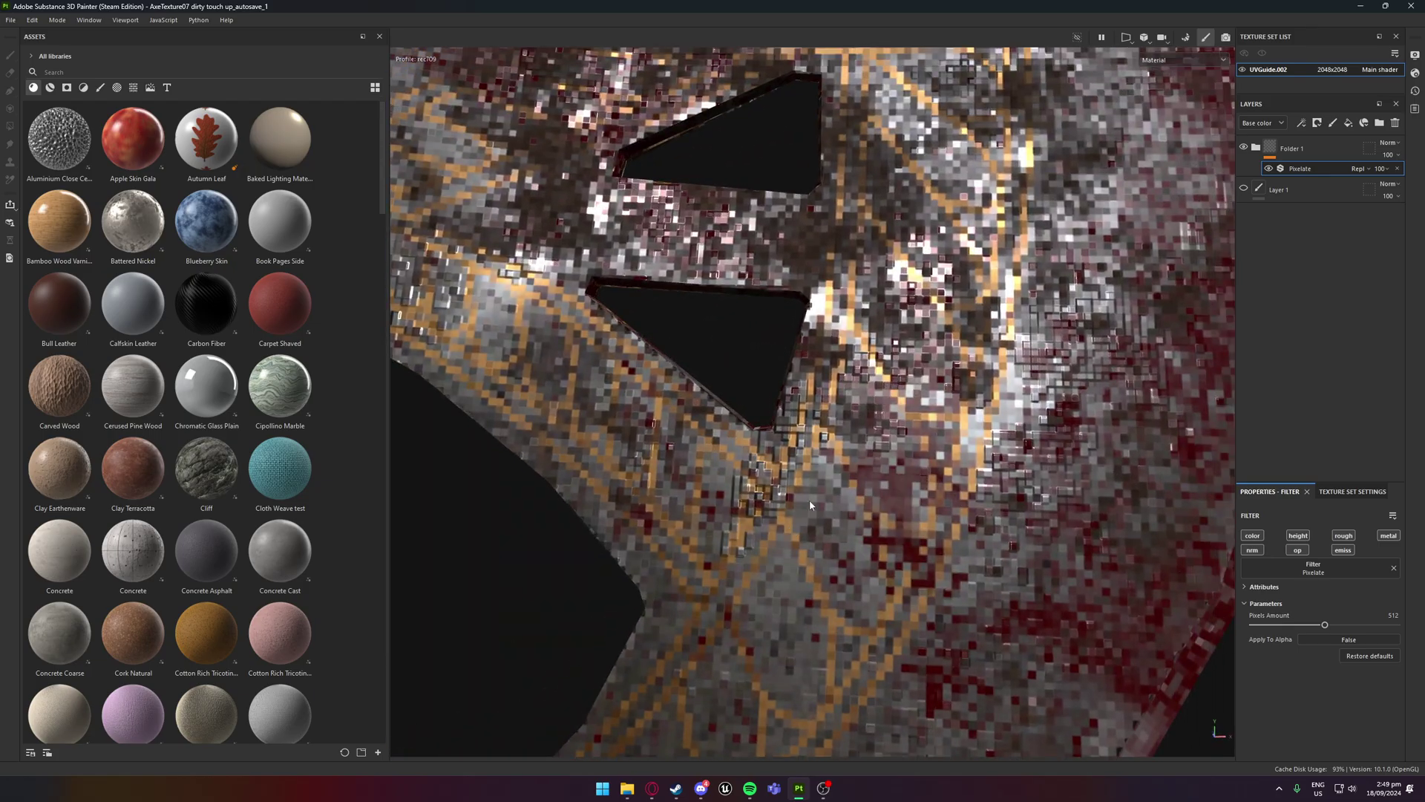
left_click_drag(809, 505, 814, 413, "alt")
left_click_drag(742, 496, 859, 502, "alt")
scroll(891, 457, "up", 3)
scroll(891, 457, "down", 3)
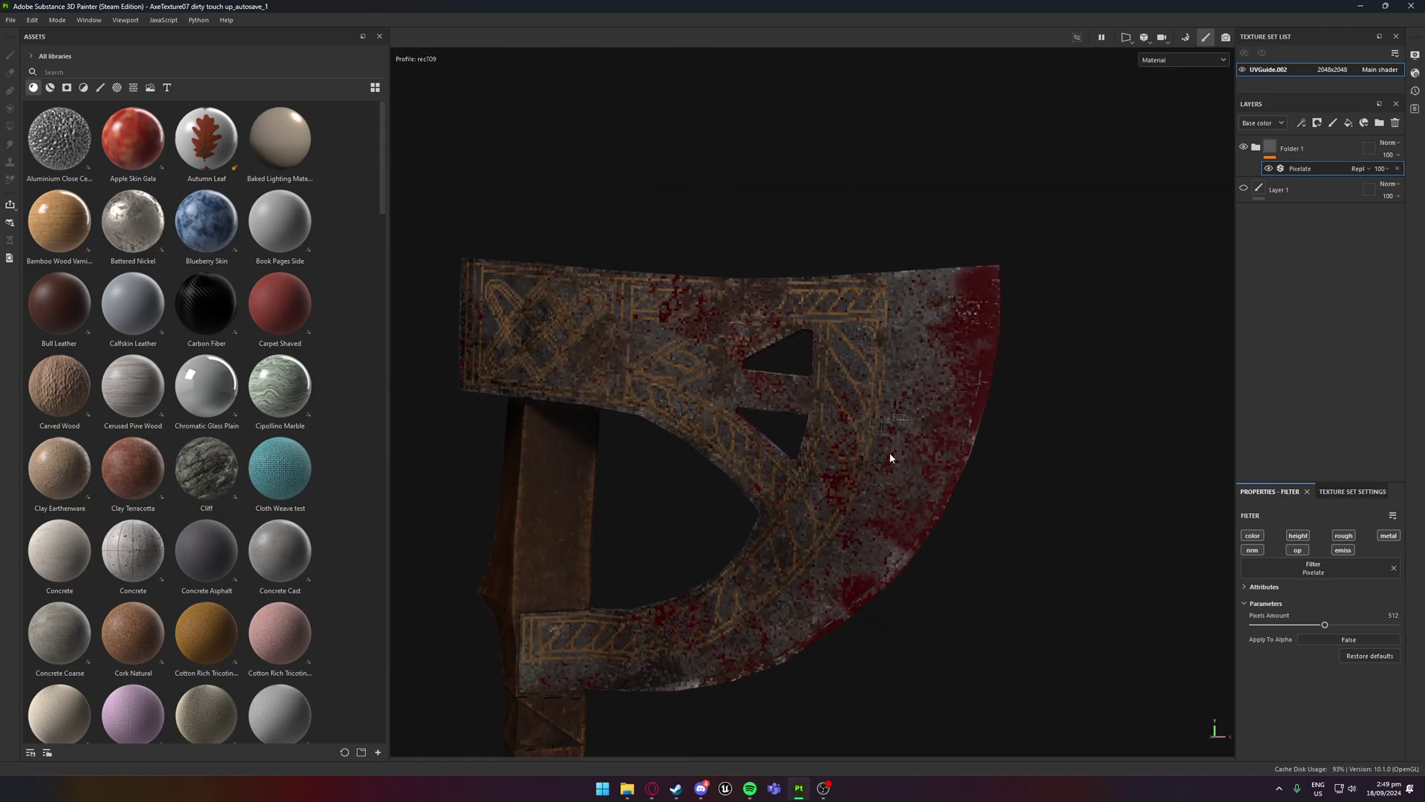
Examine the pixel blocks along the curved lower blade and its cutting edge from several angles
left_click_drag(891, 458, 749, 557, "alt")
middle_click_drag(750, 556, 852, 345, "alt")
scroll(636, 508, "up", 5)
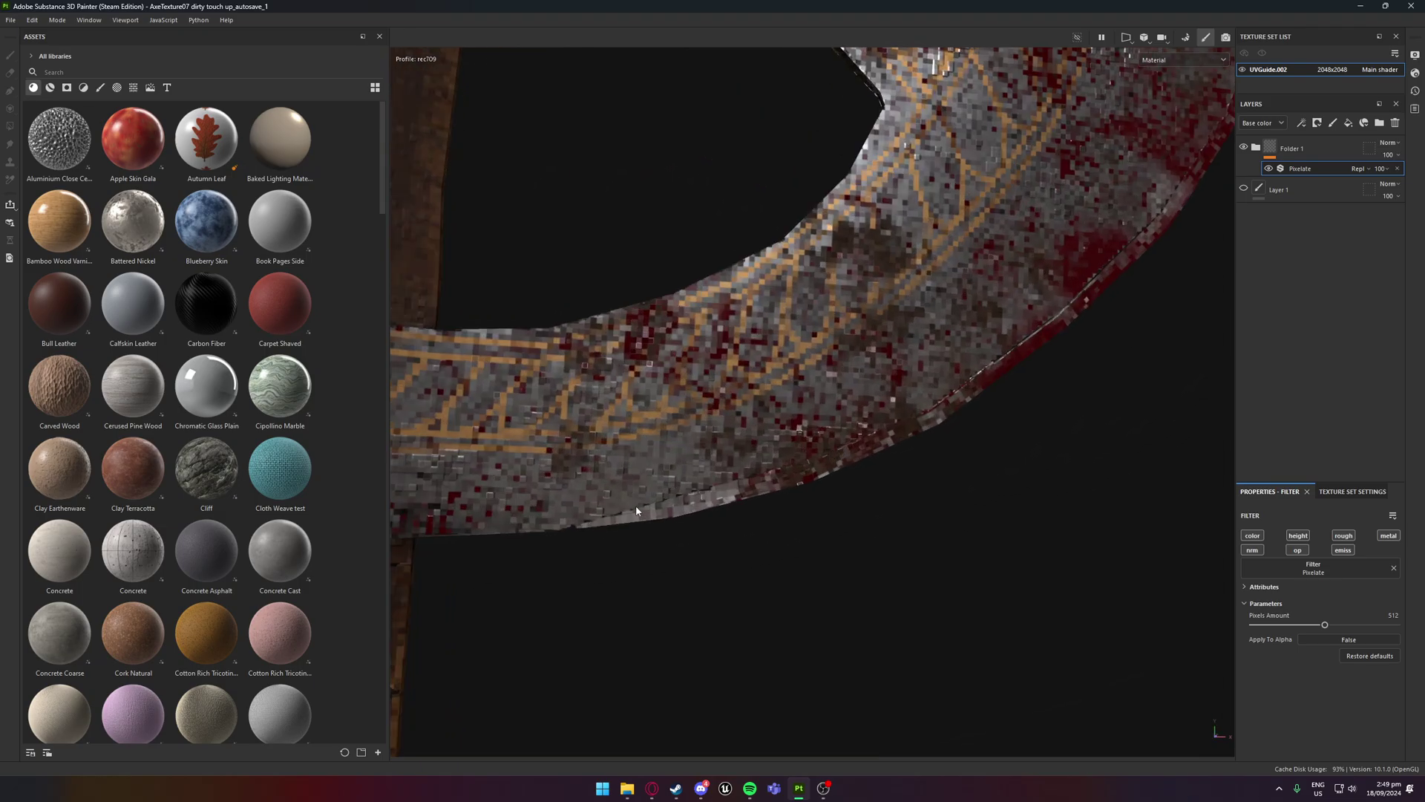
left_click_drag(921, 407, 711, 489, "alt")
left_click_drag(878, 262, 700, 426, "alt")
middle_click_drag(700, 426, 724, 196, "alt")
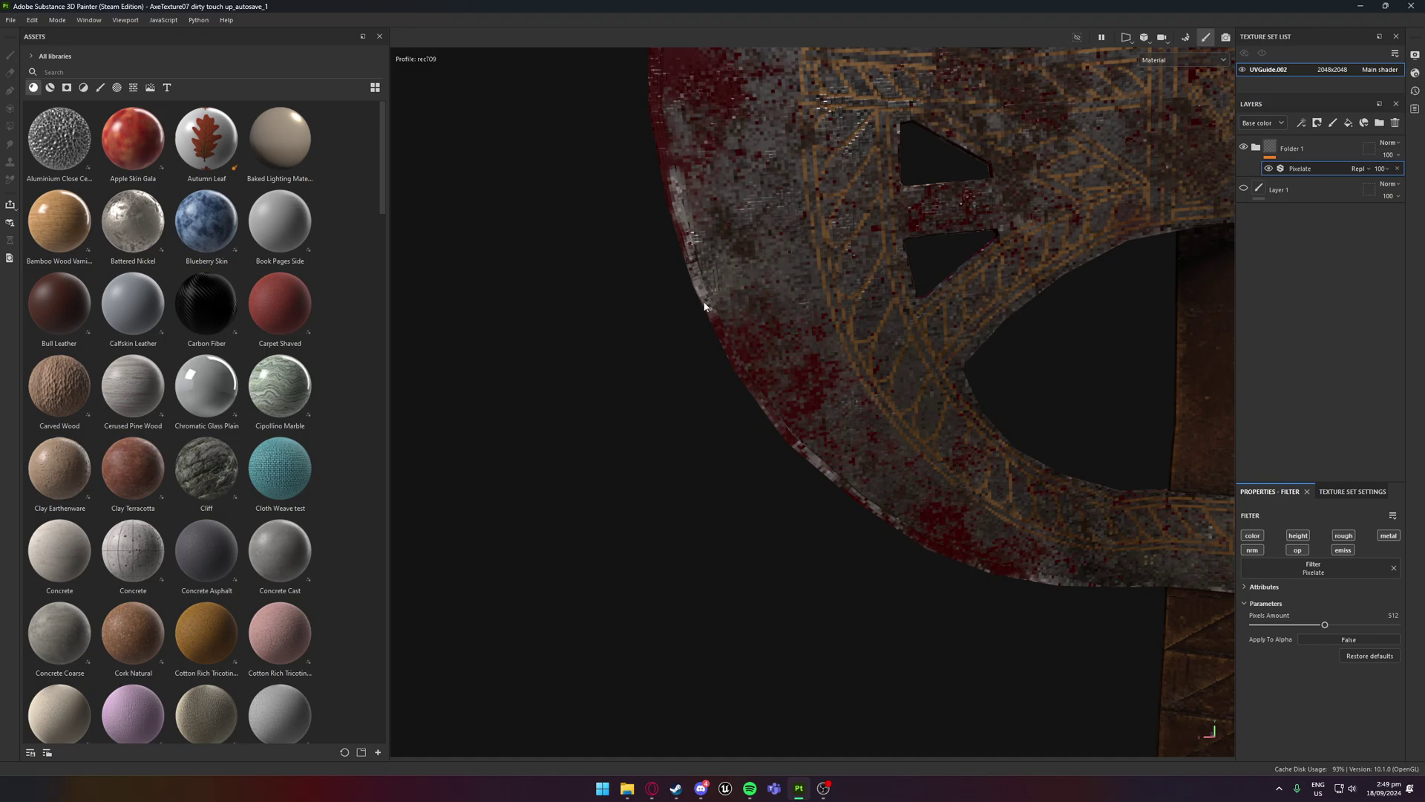
left_click_drag(917, 533, 553, 488, "alt")
left_click_drag(729, 375, 766, 502, "alt")
left_click_drag(1045, 551, 1017, 567, "alt")
Read the Pixelate filter's attributes, collapse them again, and look over the axe's blade, handle and pommel
left_click(1244, 586)
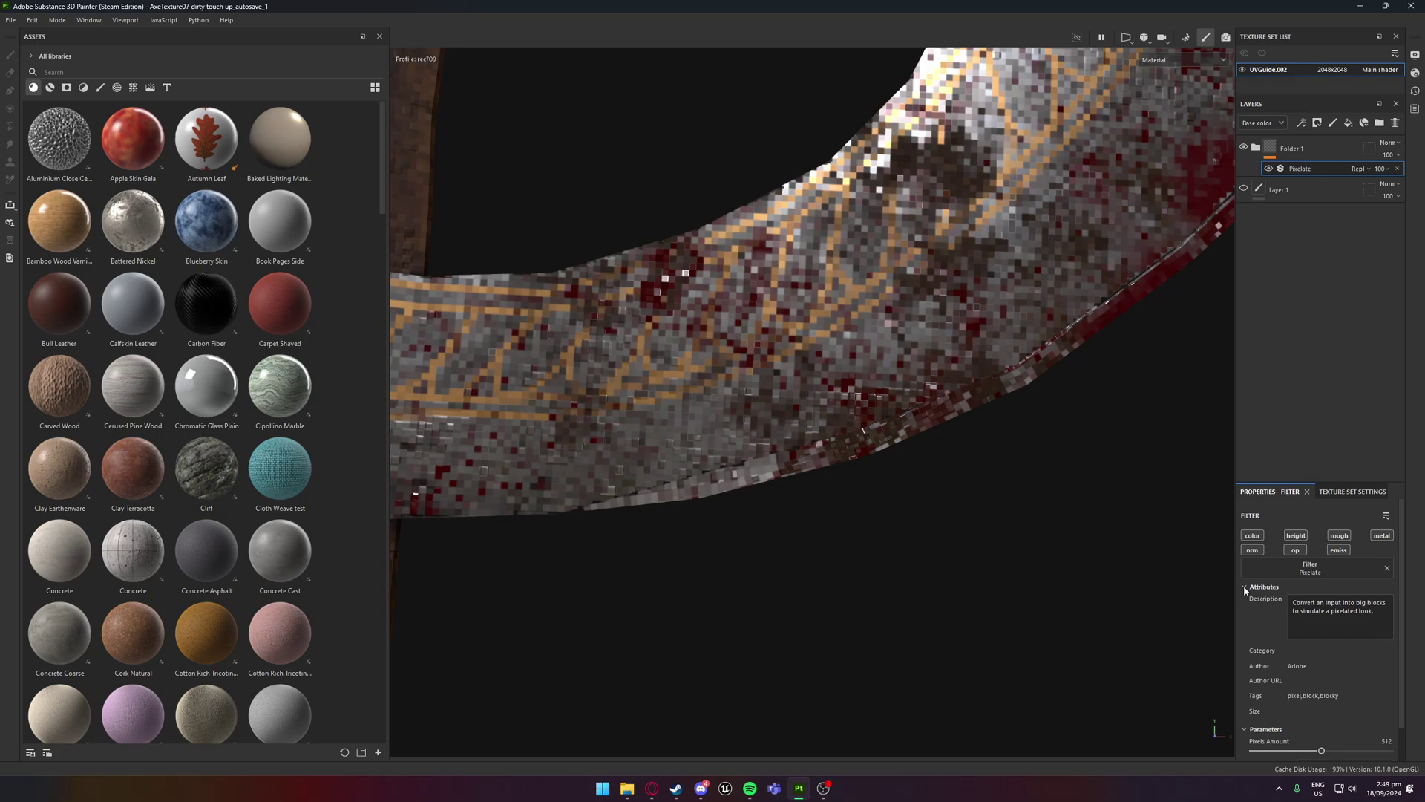
left_click(1245, 587)
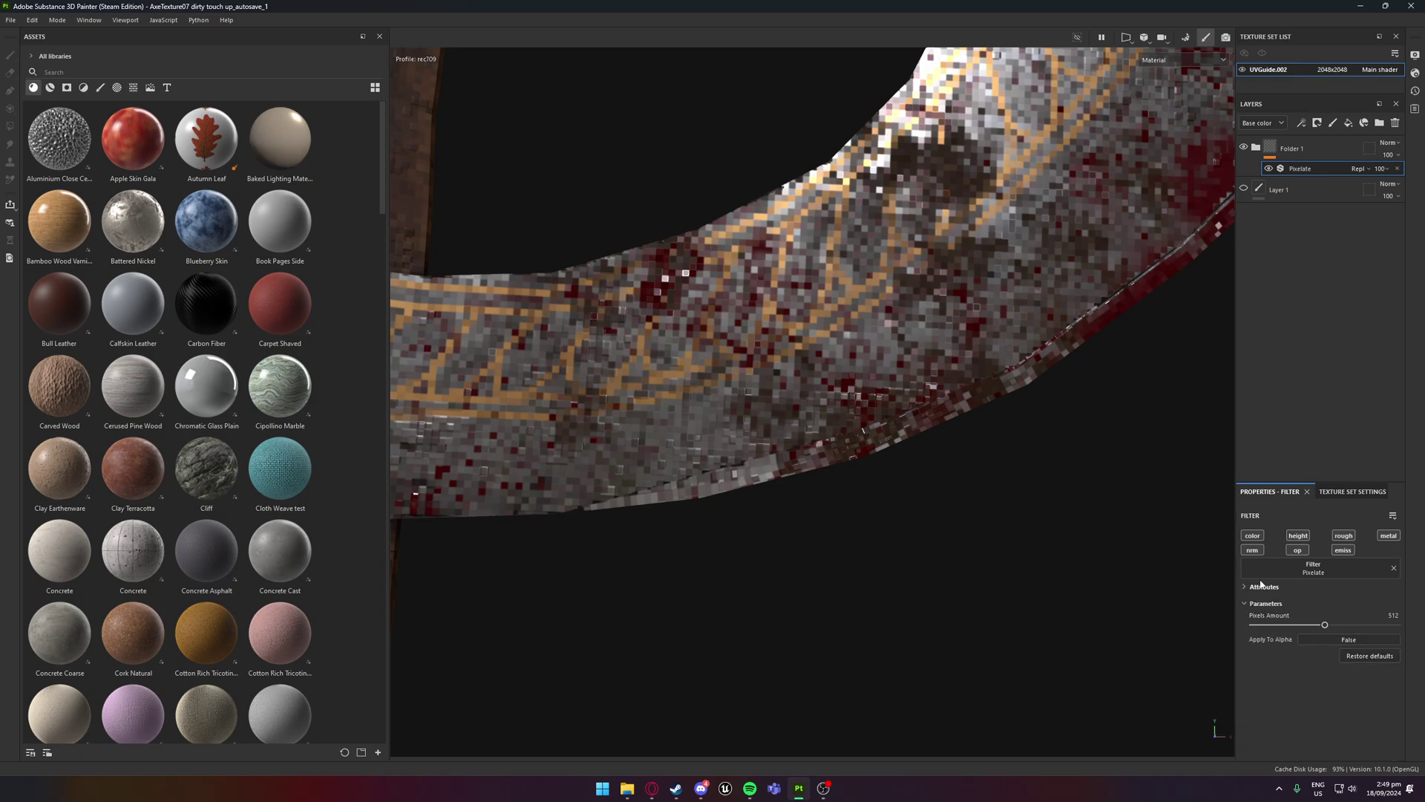
scroll(895, 507, "down", 3)
left_click_drag(895, 507, 900, 456, "alt")
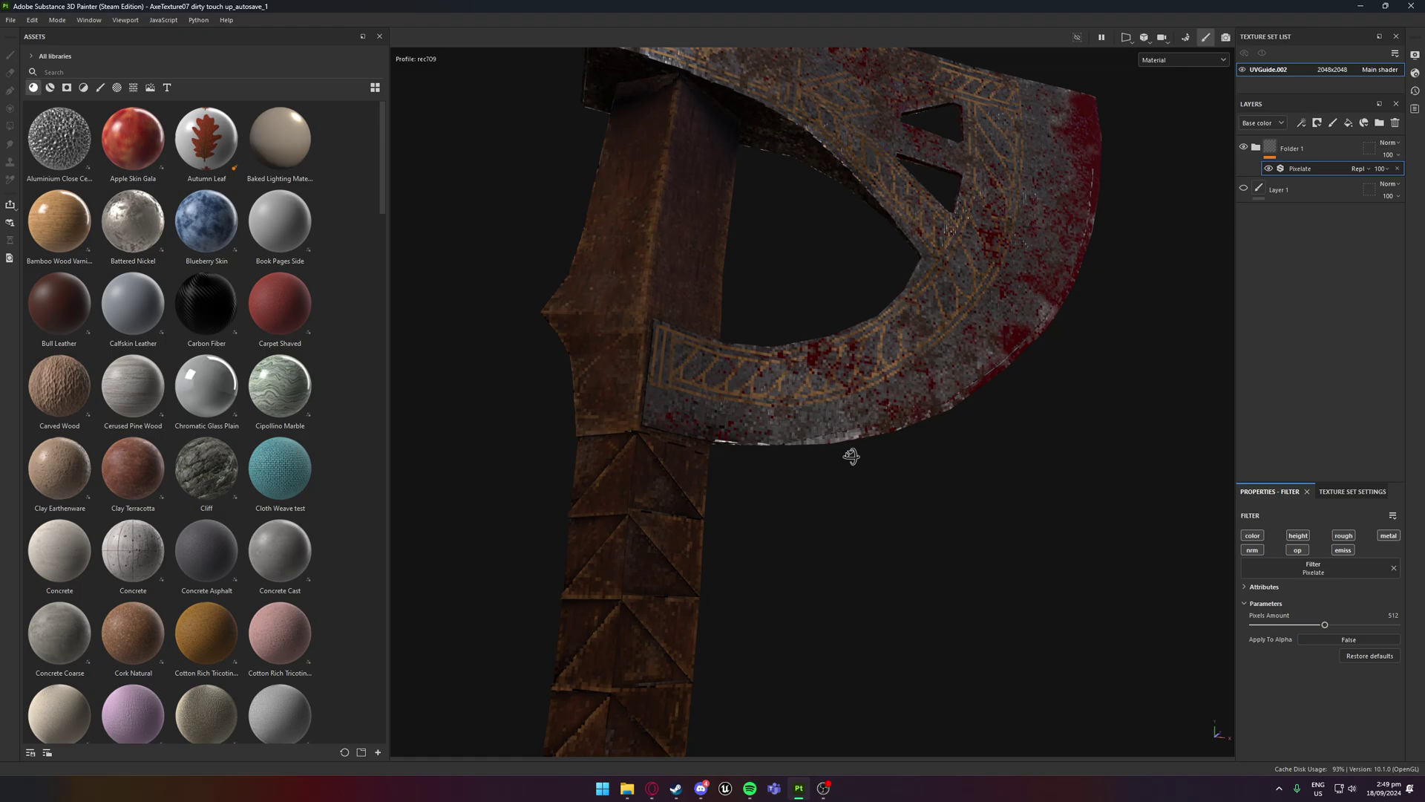
scroll(741, 500, "down", 5)
left_click_drag(852, 457, 792, 582, "alt")
middle_click_drag(792, 582, 846, 436, "alt")
left_click_drag(846, 436, 728, 528, "alt")
scroll(860, 225, "up", 3)
scroll(859, 225, "up", 3)
scroll(862, 306, "down", 3)
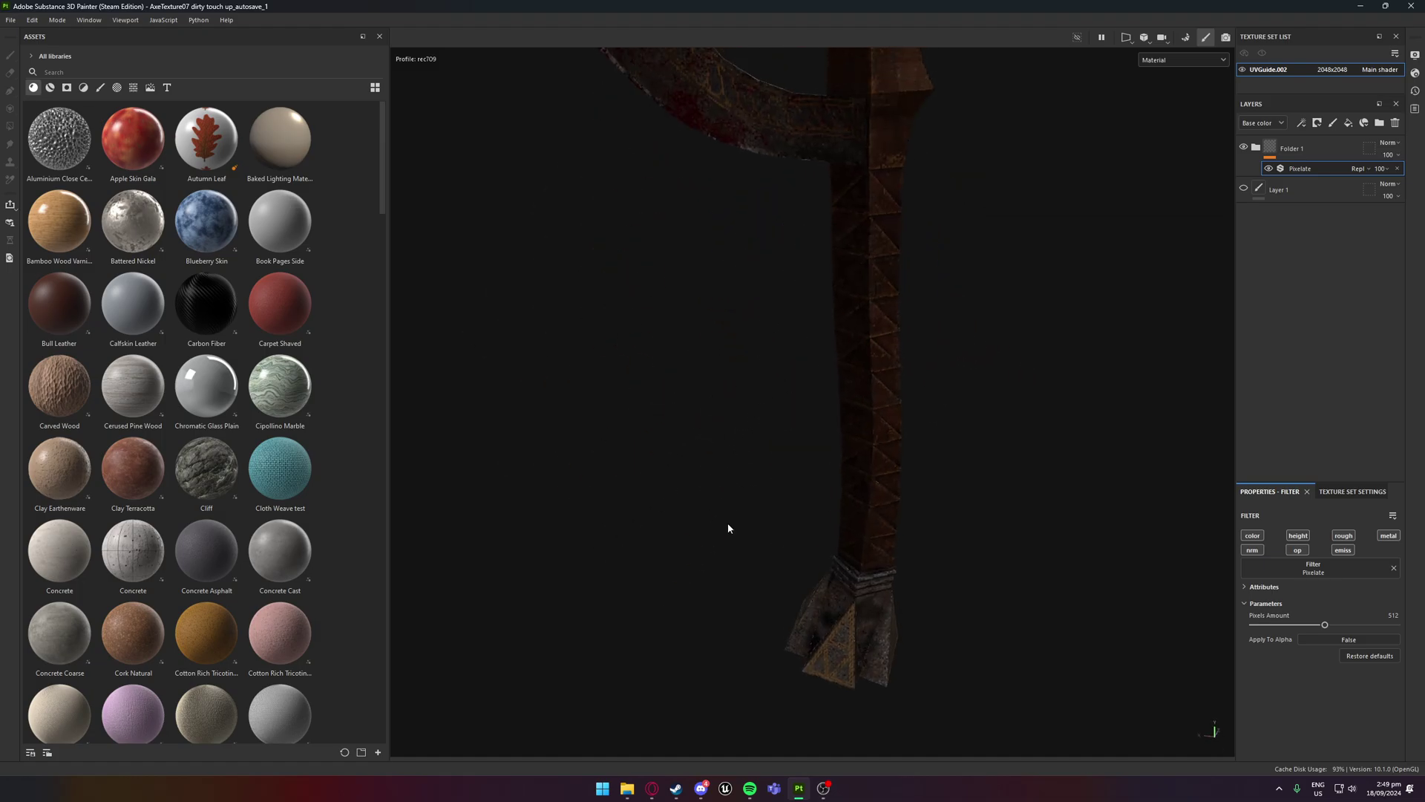
Switch to Substance 3D Designer and examine the Tiles material on the 3D preview plane
key("super")
key("super")
key("super")
key("super")
key("super")
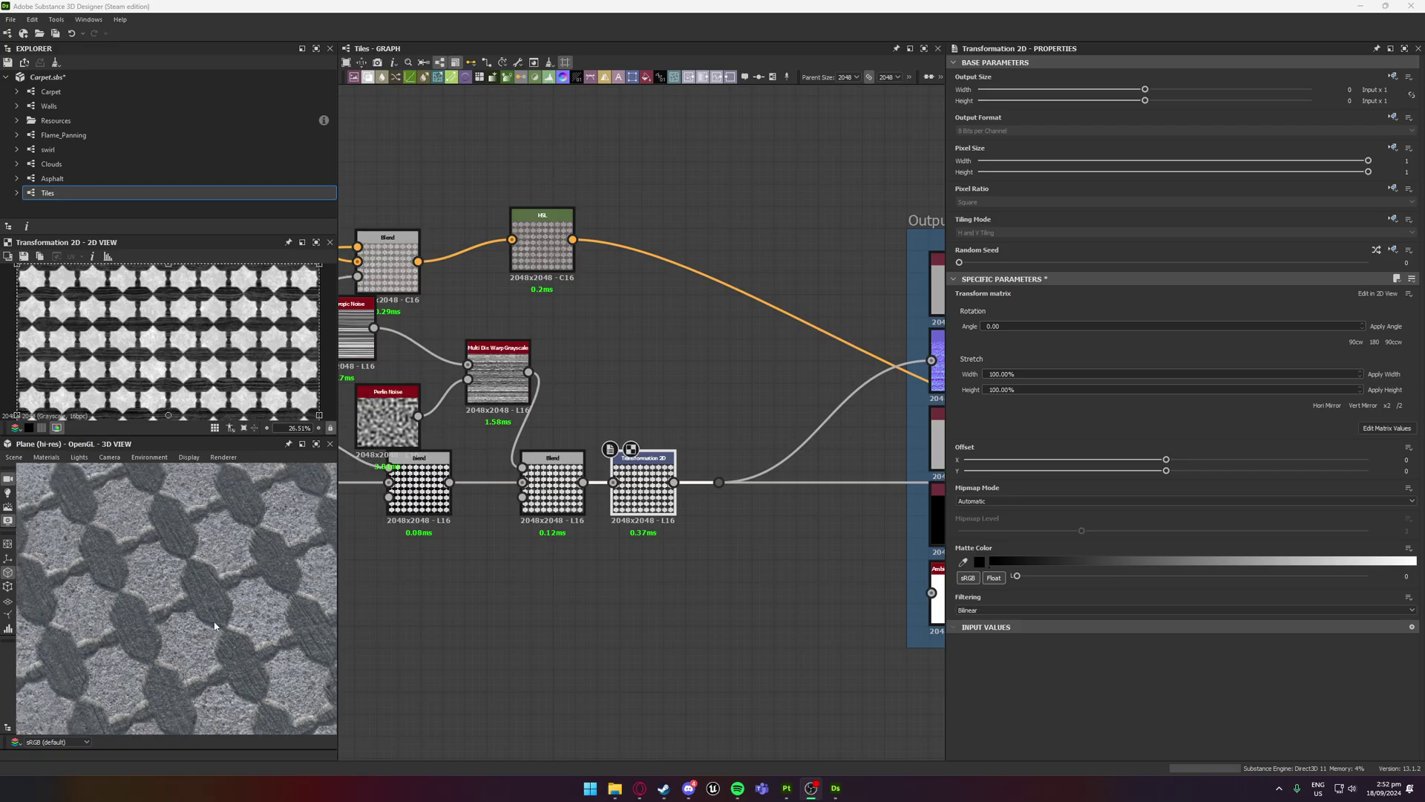
scroll(221, 570, "down", 3)
left_click_drag(222, 570, 192, 529)
scroll(186, 564, "up", 5)
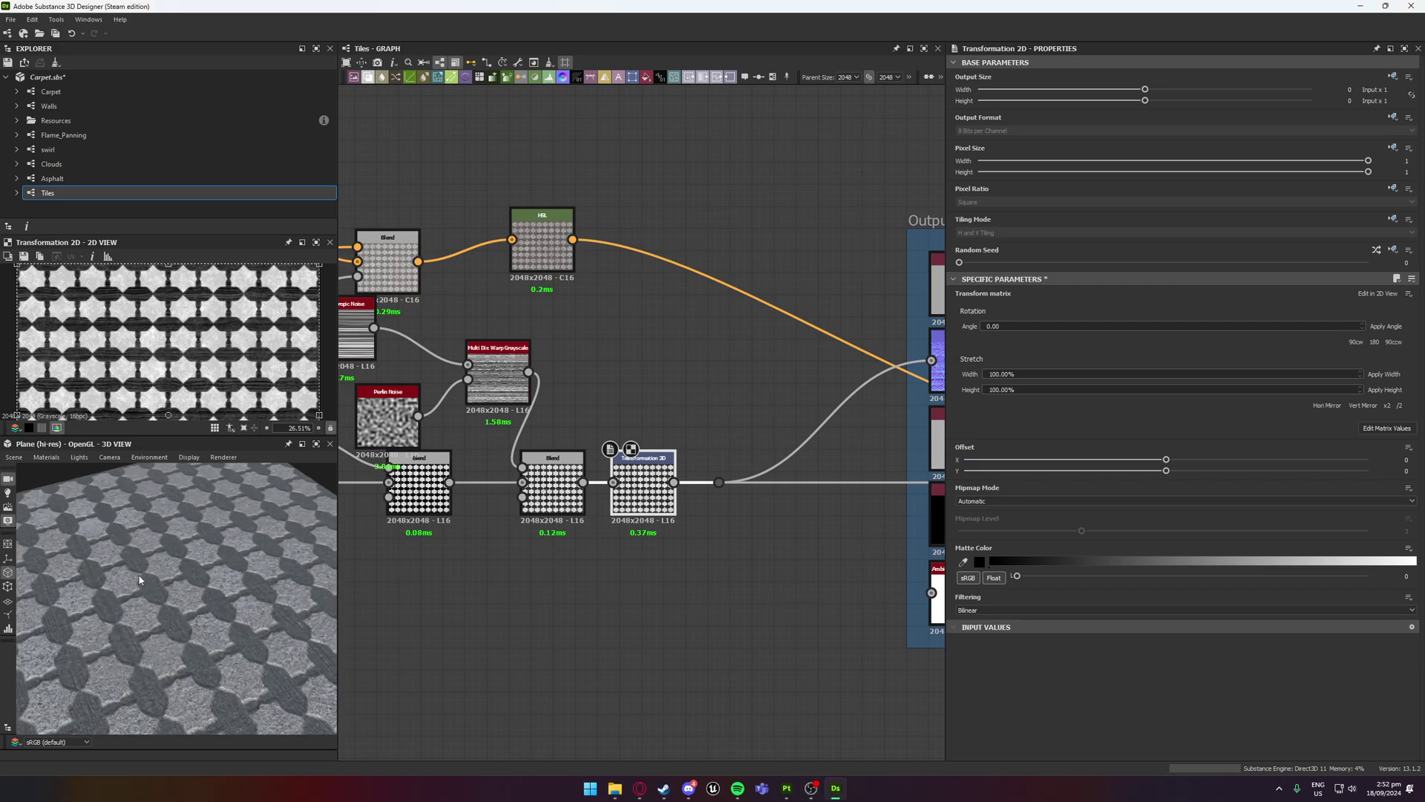
mouse_move(186, 579)
left_mouse_down()
mouse_move(173, 622)
mouse_move(189, 586)
mouse_move(212, 577)
mouse_move(208, 593)
left_mouse_up()
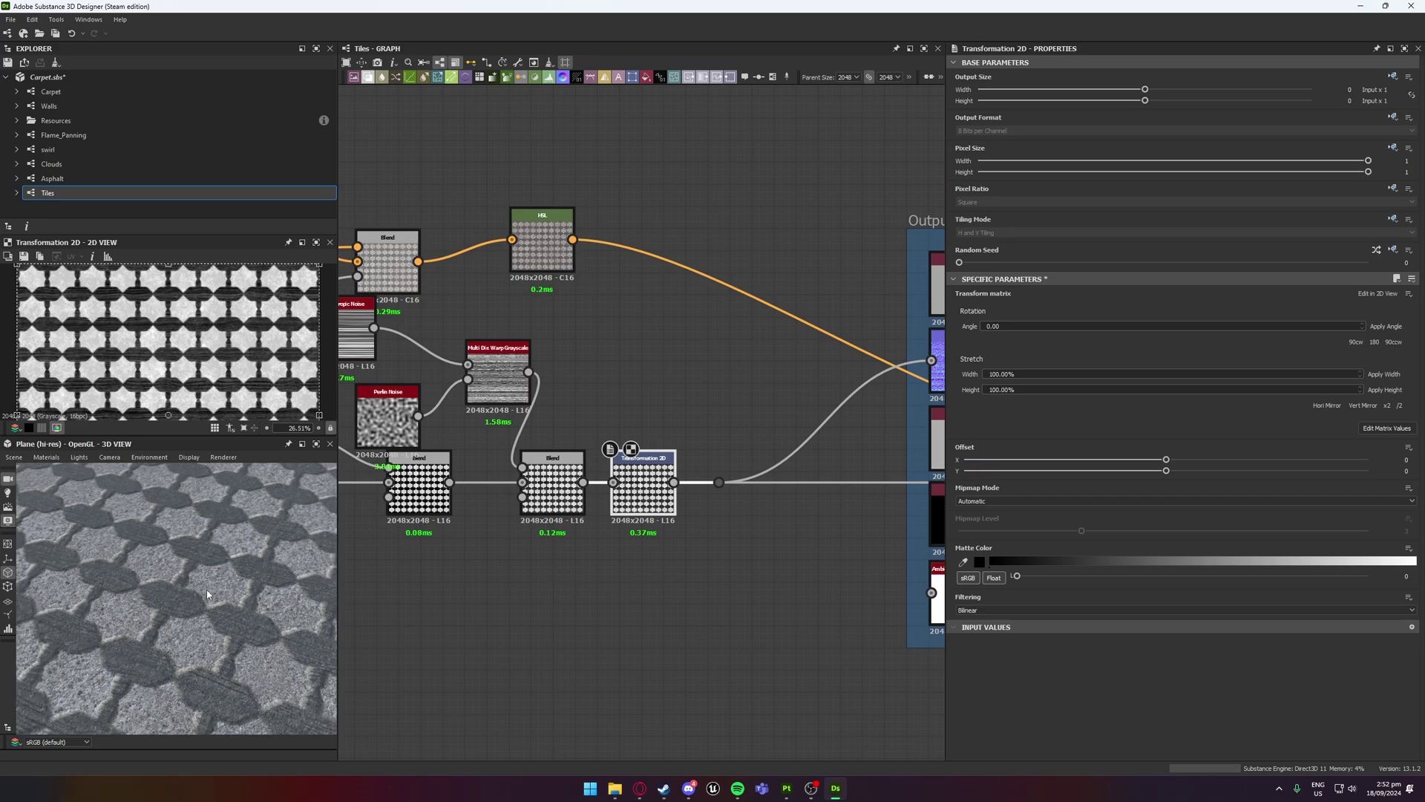
scroll(211, 585, "up", 6)
scroll(215, 587, "down", 3)
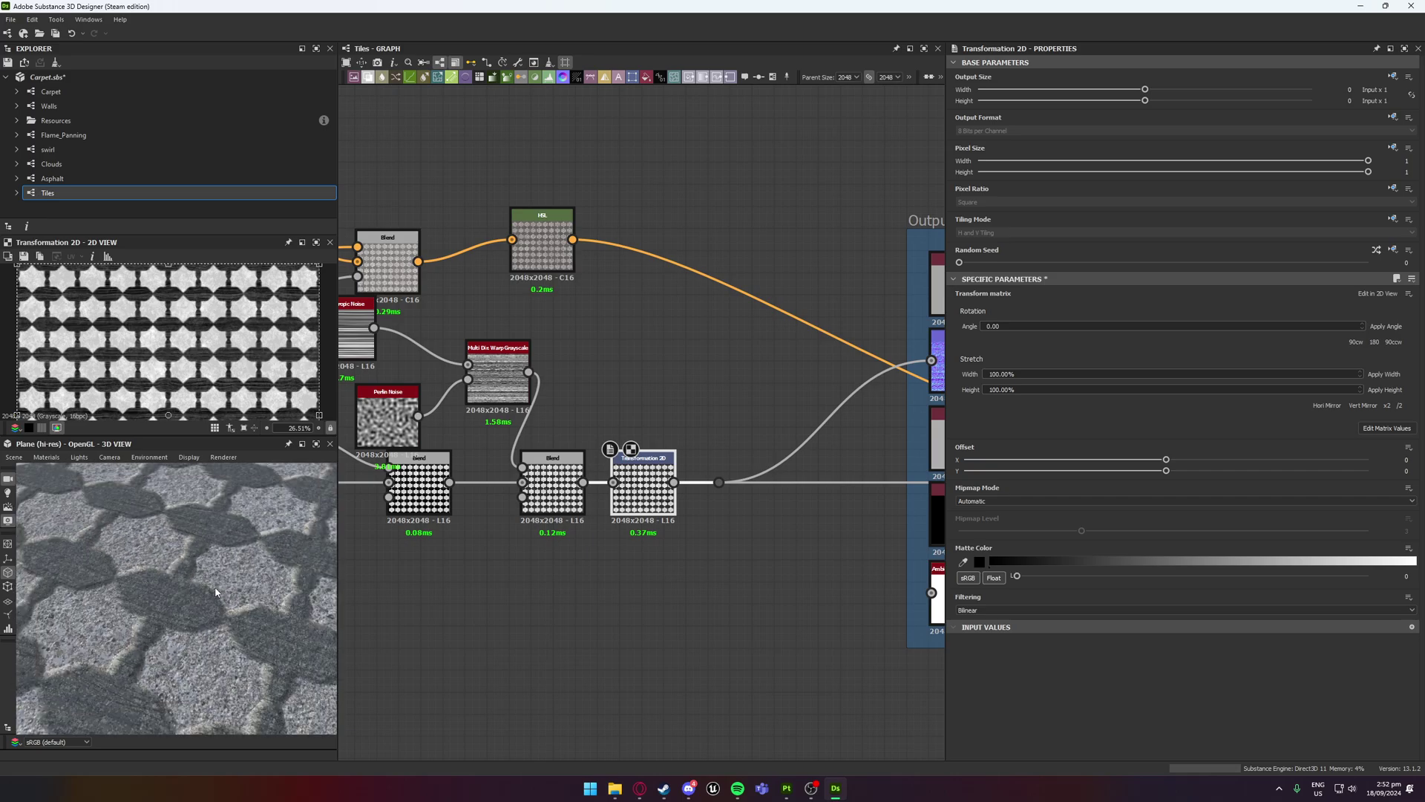
Select the Transformation 2D node feeding the Base Color output and check its output format options without changing them
middle_click_drag(675, 386, 423, 437)
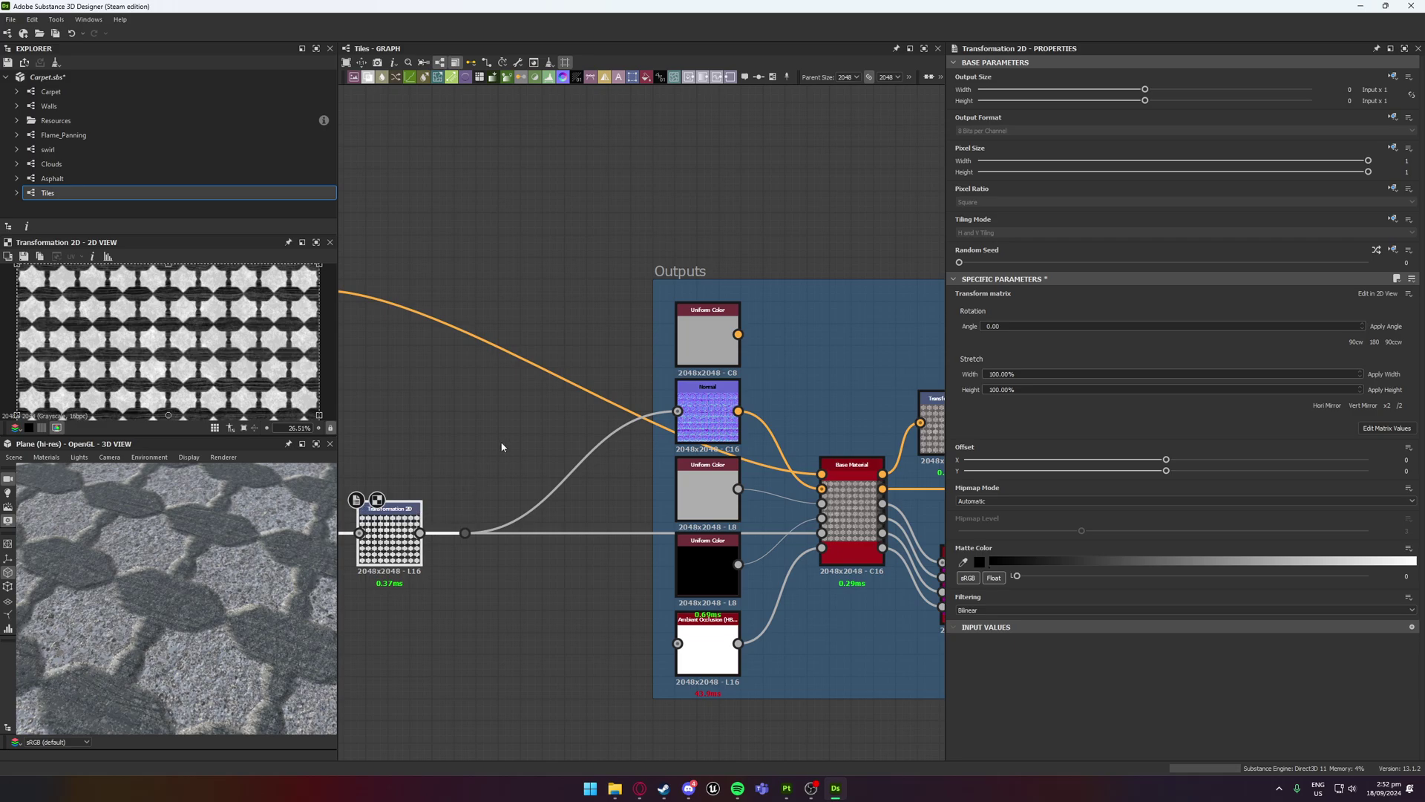
middle_click_drag(631, 447, 406, 463)
left_click(746, 462)
middle_click_drag(641, 495, 705, 474)
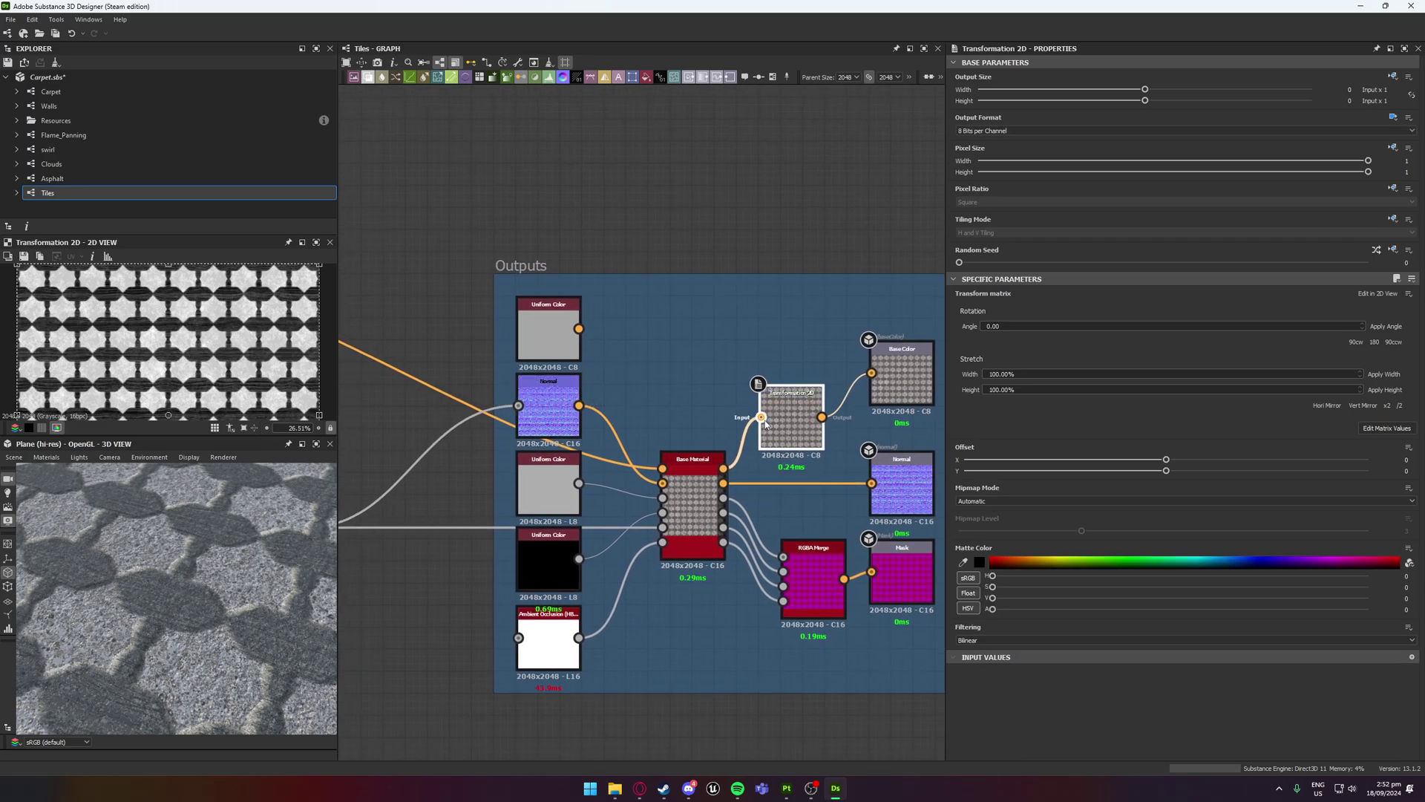
left_click(988, 131)
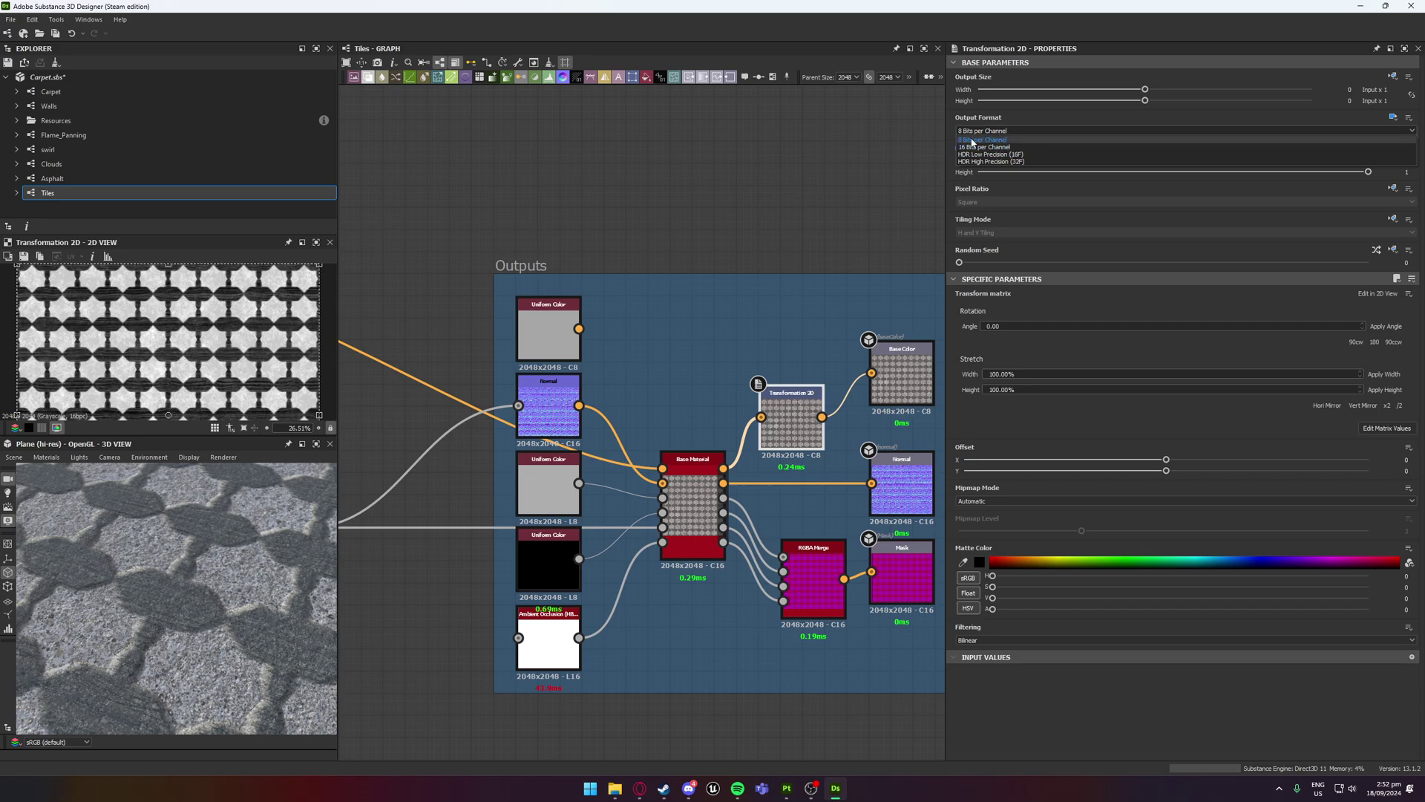
left_click(674, 253)
middle_click_drag(352, 374, 755, 210)
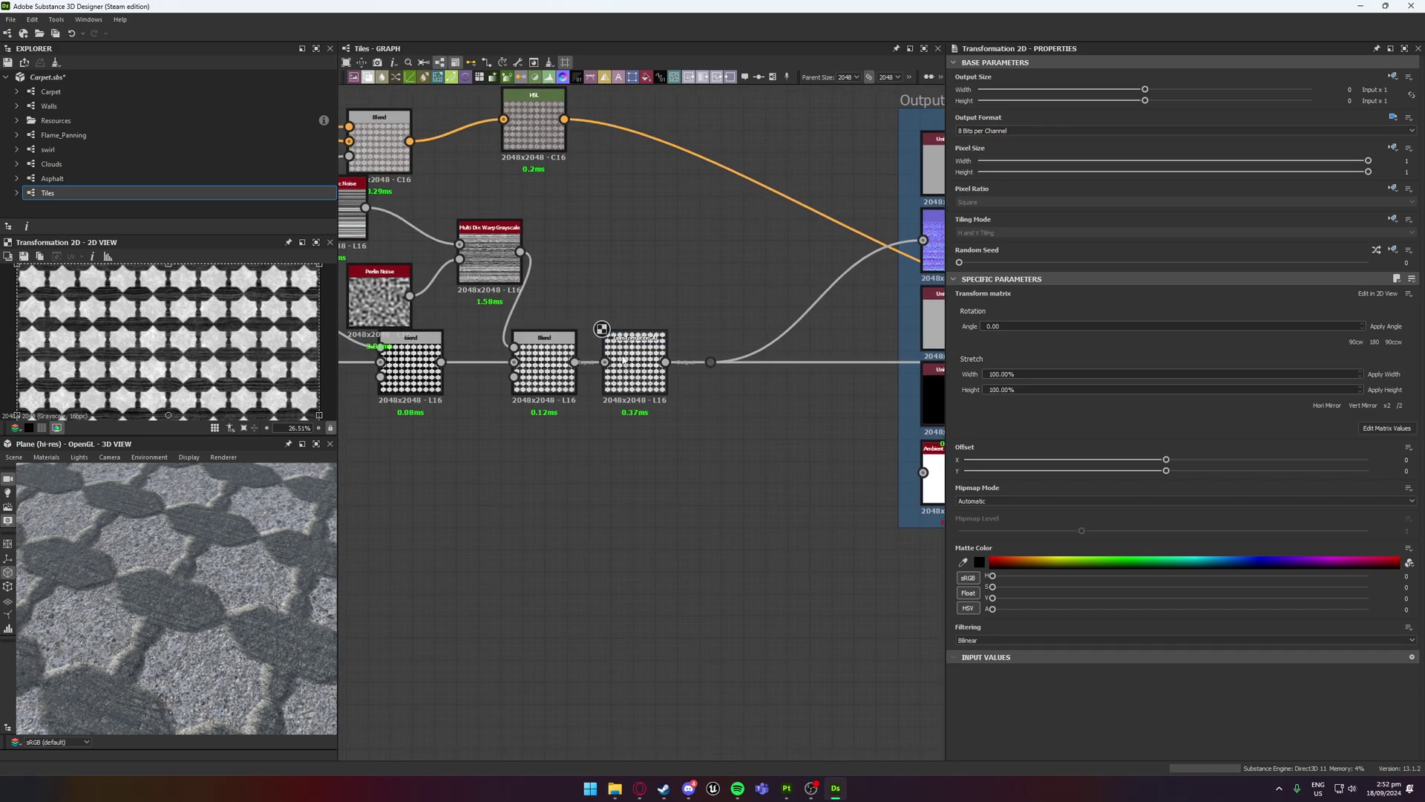
On the height chain's Transformation 2D node, set the mipmap mode to Manual, filtering to Nearest, and adjust the mipmap level
left_click(632, 366)
middle_click_drag(639, 268, 582, 279)
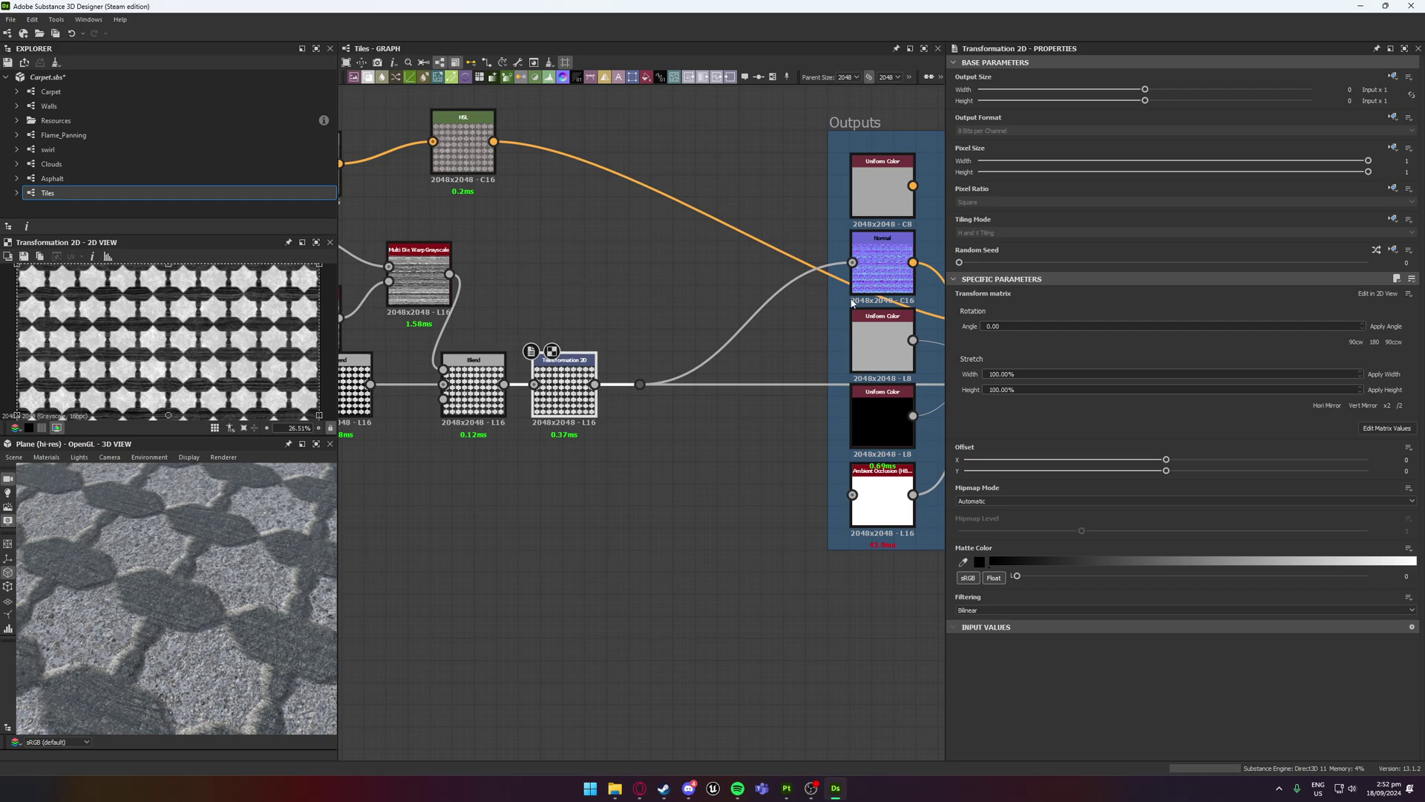
left_click(1008, 503)
left_click(998, 514)
left_click(977, 610)
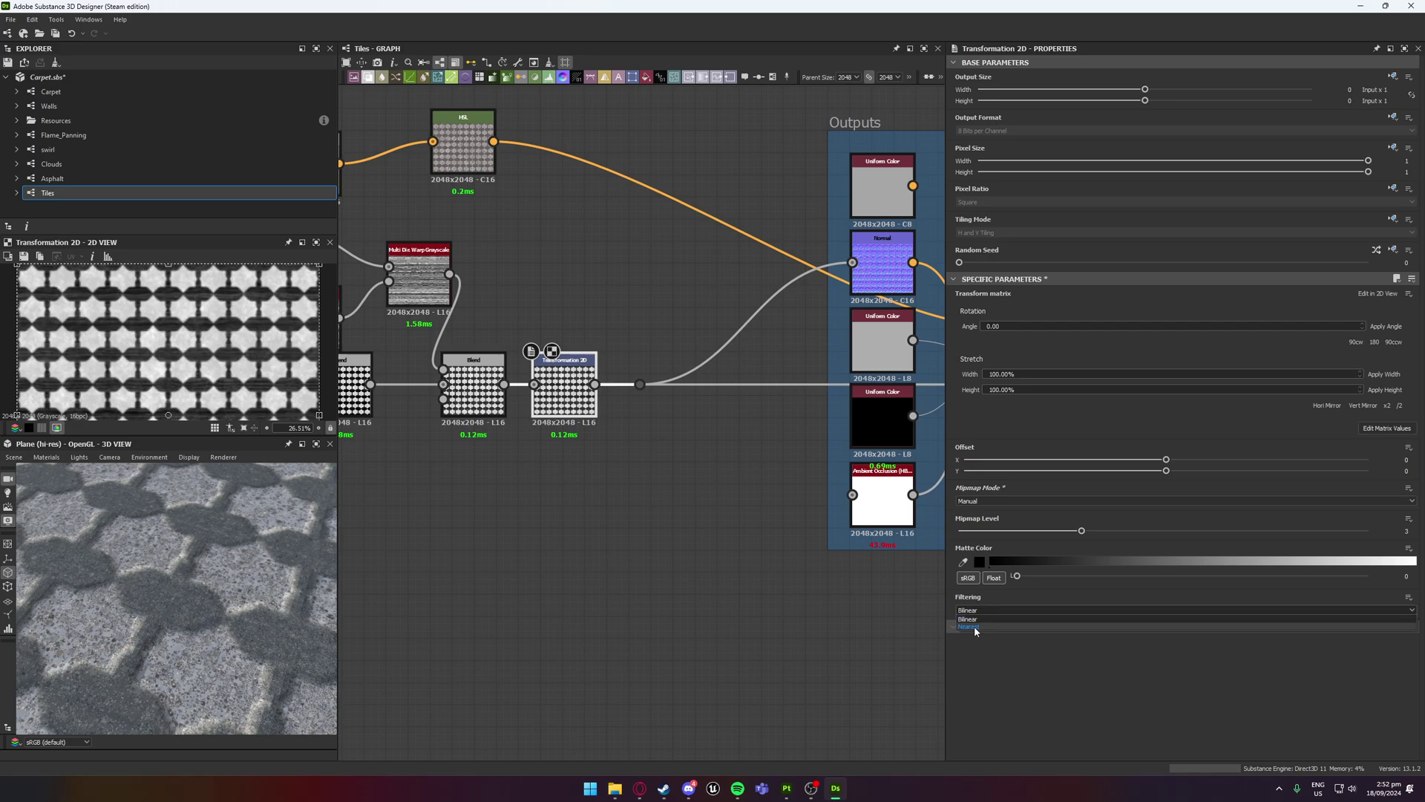
left_click(977, 623)
mouse_move(1081, 532)
left_mouse_down()
mouse_move(941, 528)
mouse_move(1213, 531)
mouse_move(1058, 533)
mouse_move(1077, 534)
left_mouse_up()
On the Base Color's Transformation 2D node, set mipmap mode to Manual, filtering to Nearest and mipmap level to 3
middle_click_drag(602, 290, 332, 341)
left_click(880, 340)
left_click(976, 500)
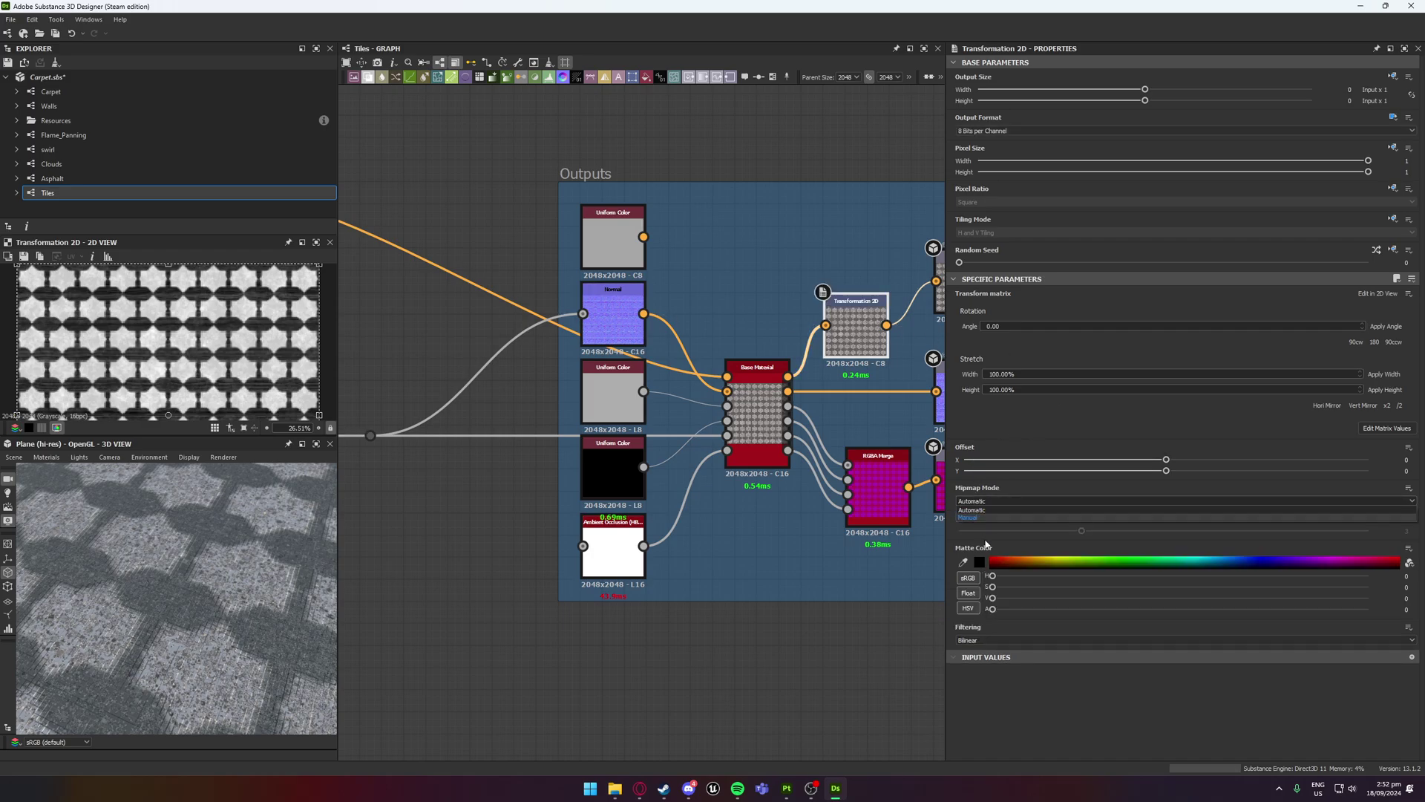
left_click(976, 517)
left_click(989, 640)
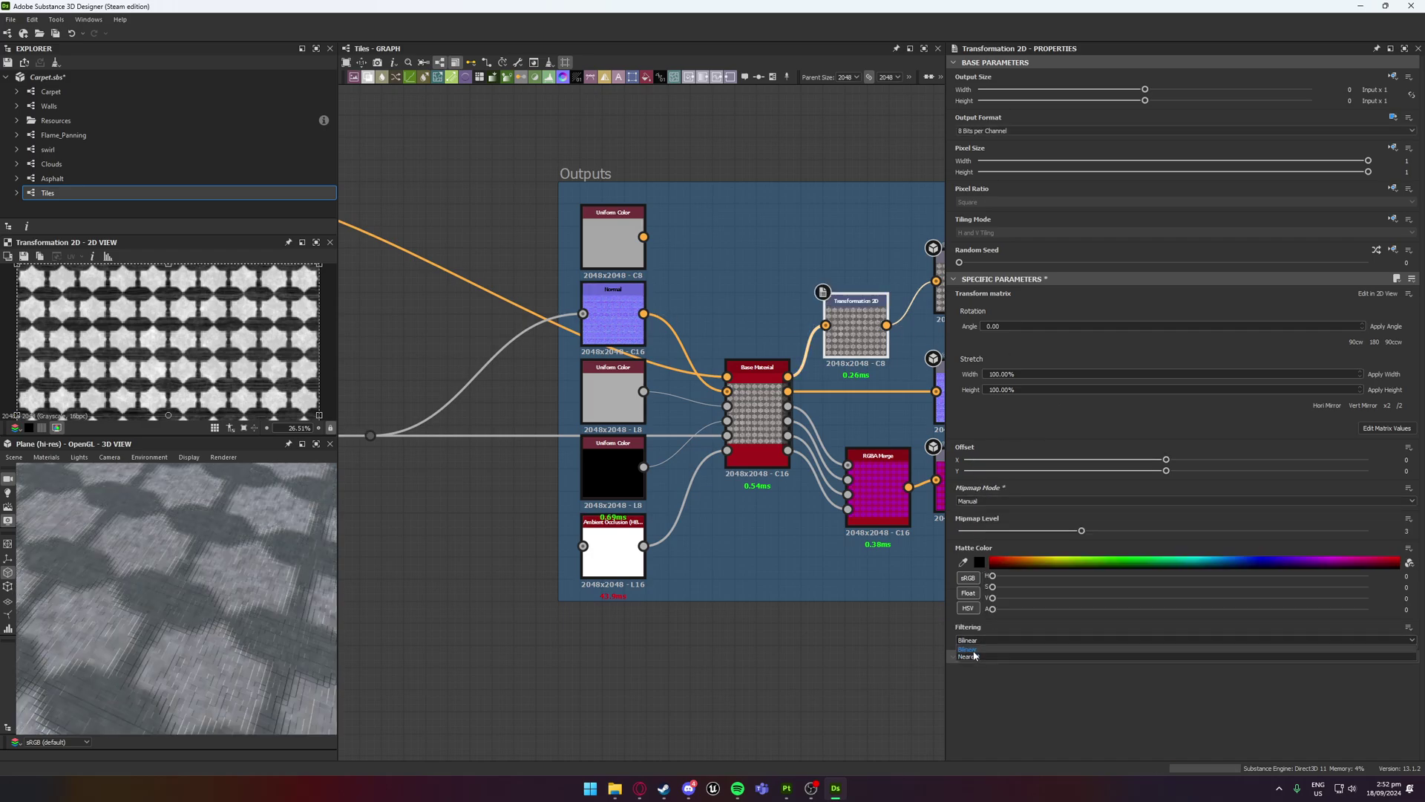
left_click(976, 656)
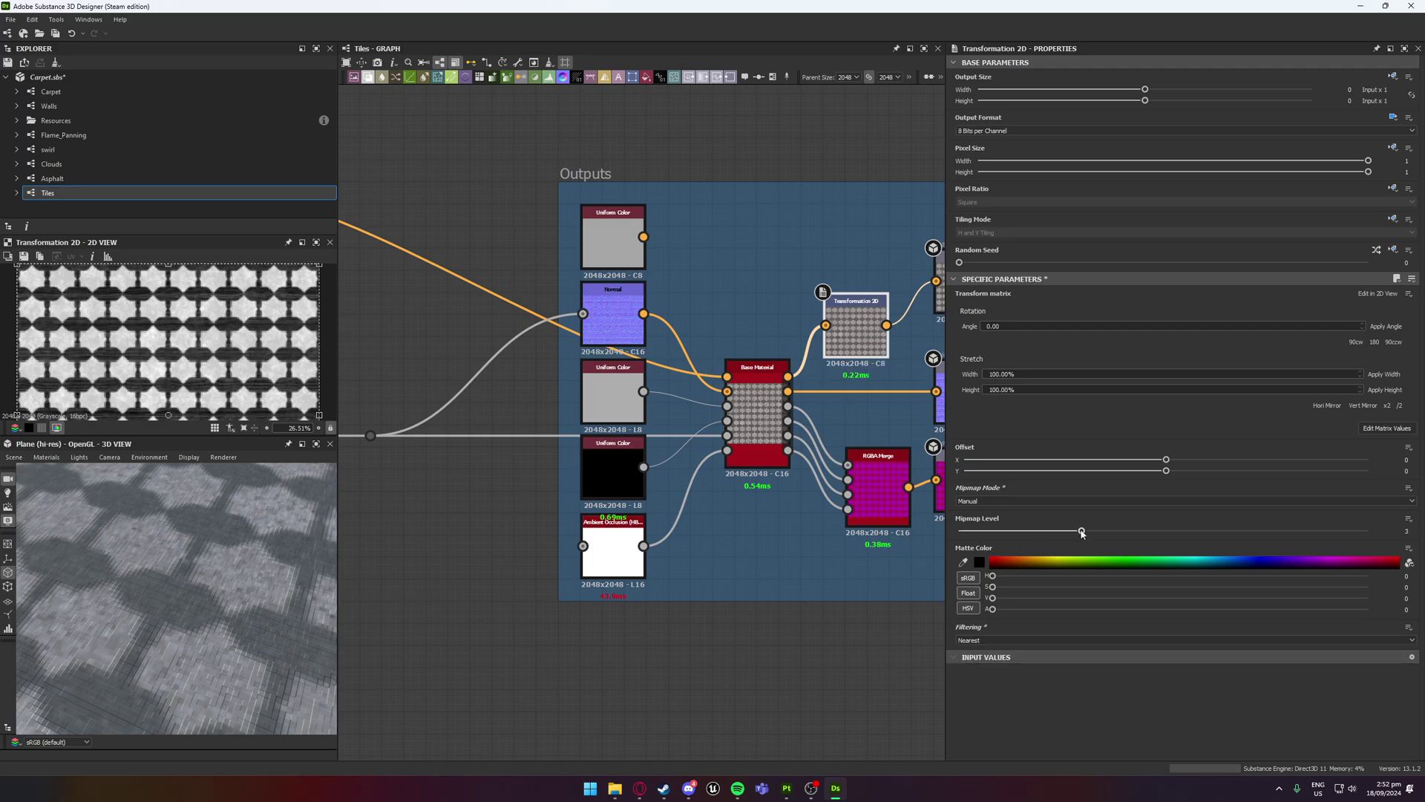
left_click_drag(999, 531, 1098, 534)
scroll(178, 577, "up", 5)
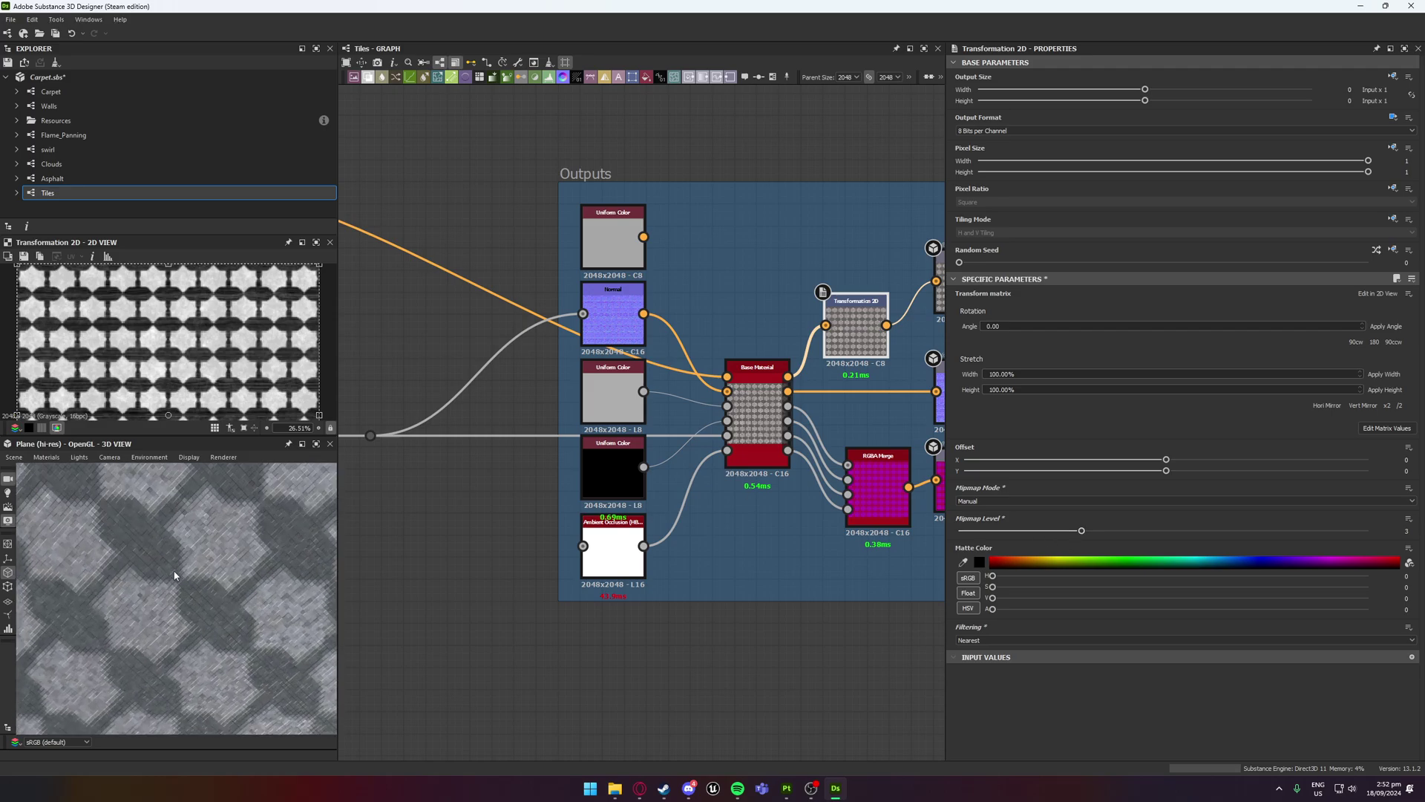
mouse_move(175, 575)
left_mouse_down()
mouse_move(220, 537)
mouse_move(173, 638)
mouse_move(160, 564)
left_mouse_up()
Feed the Normal node directly from the Blend output, bypassing the Transformation 2D node, and inspect the tiles' surface
left_click(613, 312)
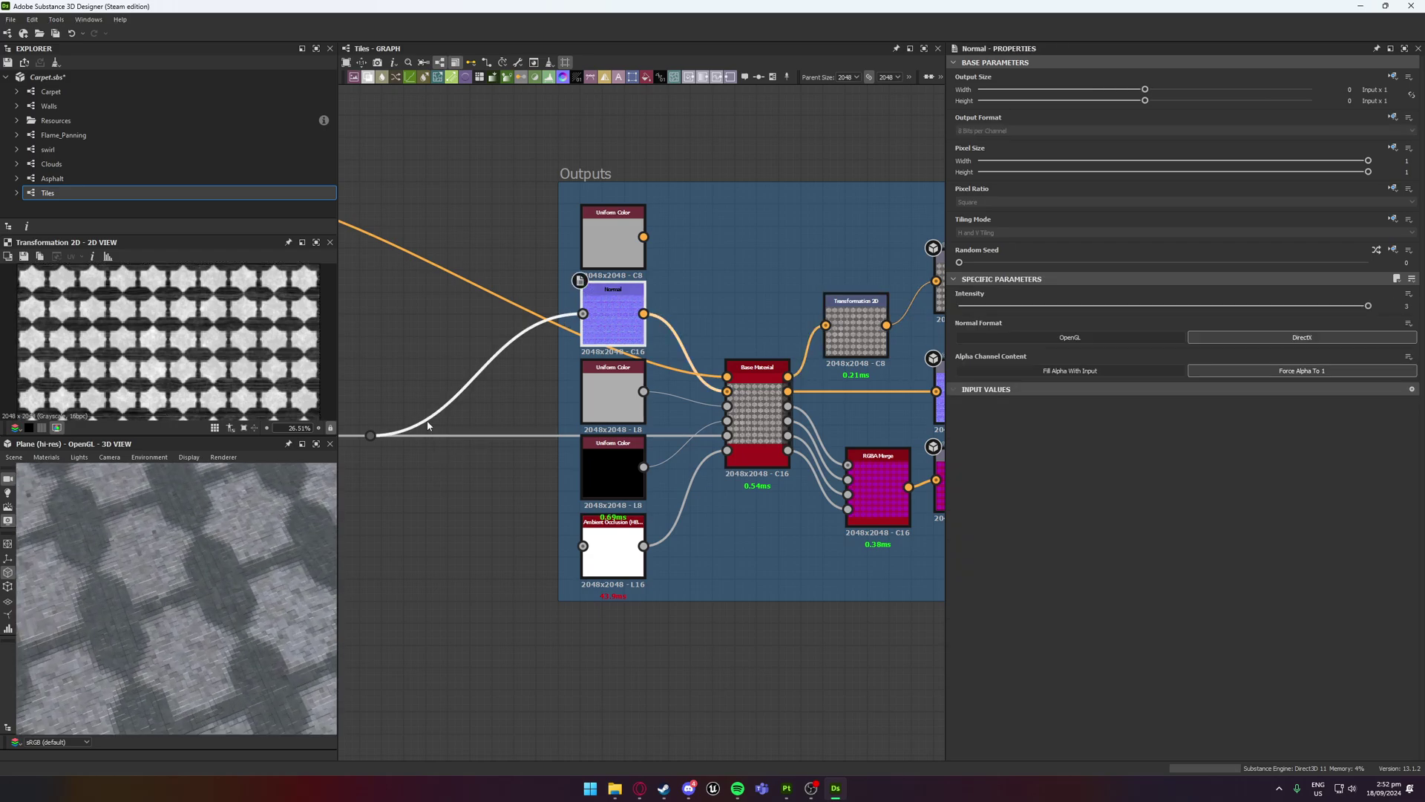
middle_click_drag(428, 426, 604, 400)
left_click(644, 363)
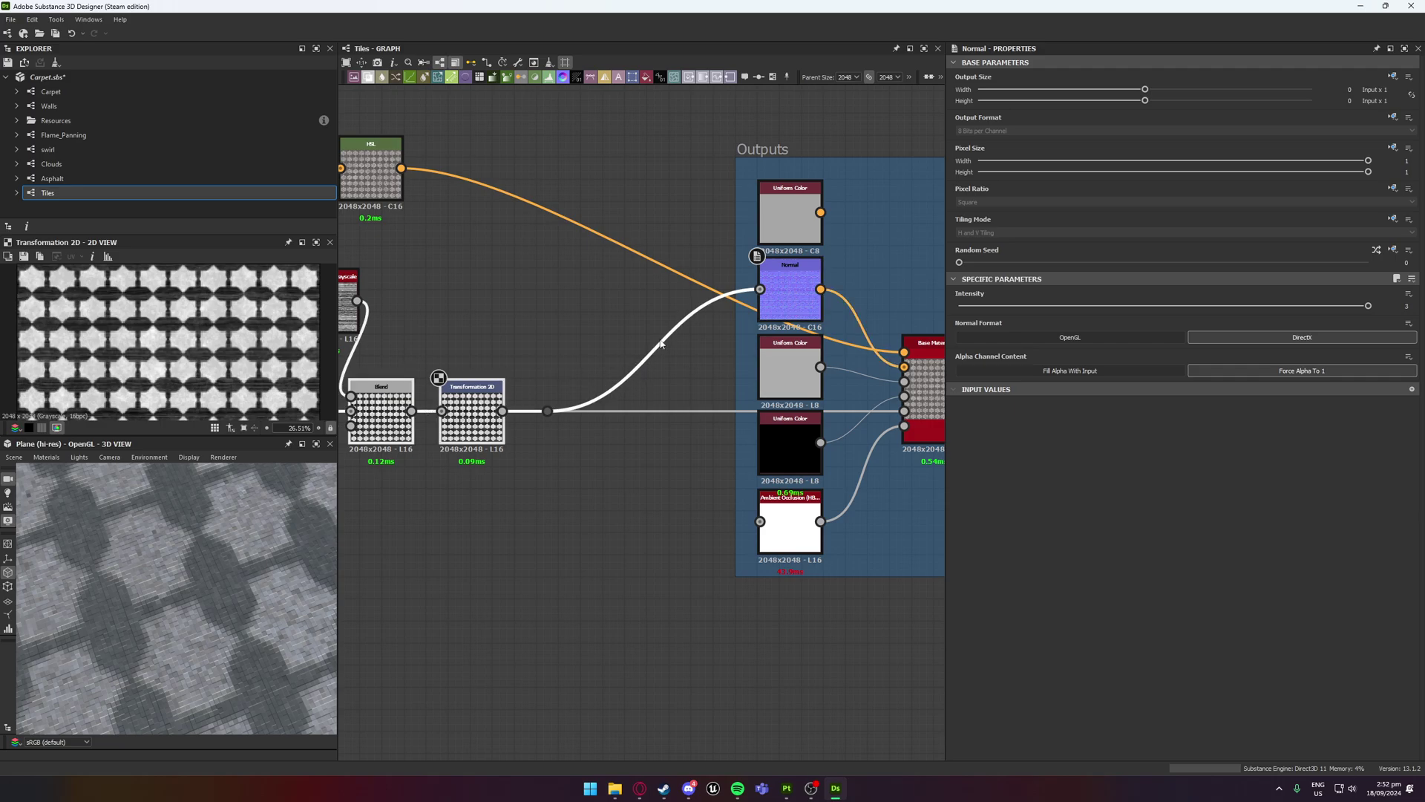
key("Delete")
left_click_drag(760, 289, 503, 410)
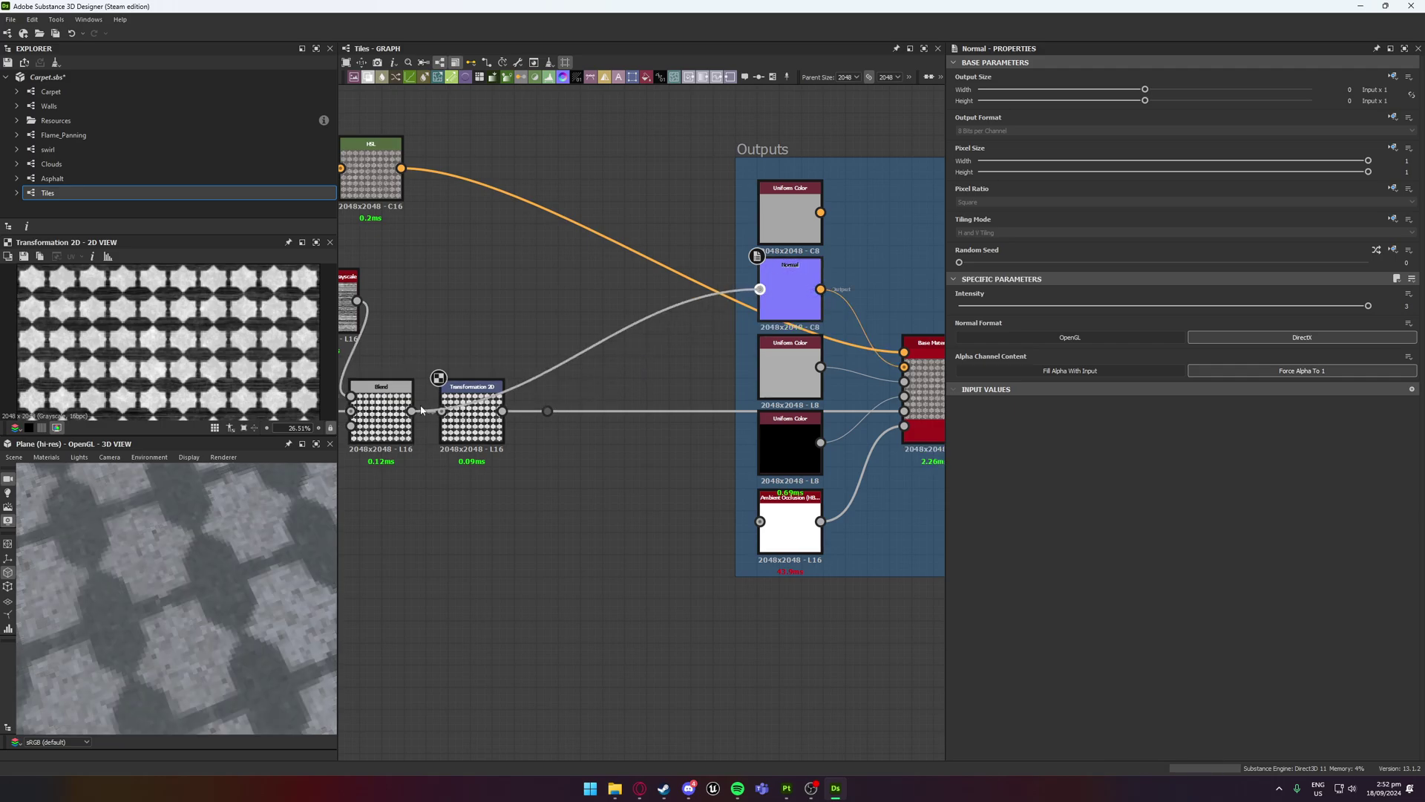
scroll(185, 598, "up", 5)
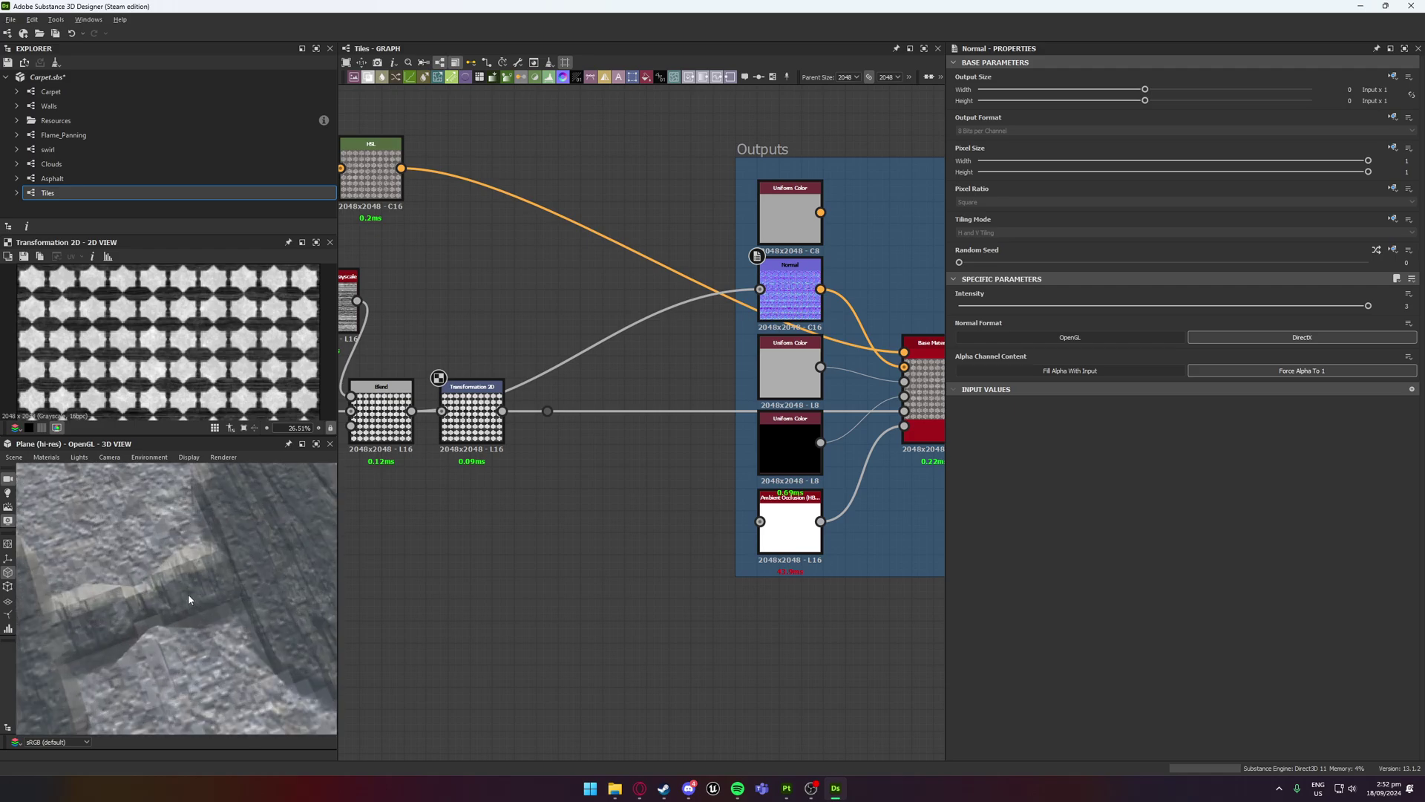
left_click_drag(178, 570, 203, 510)
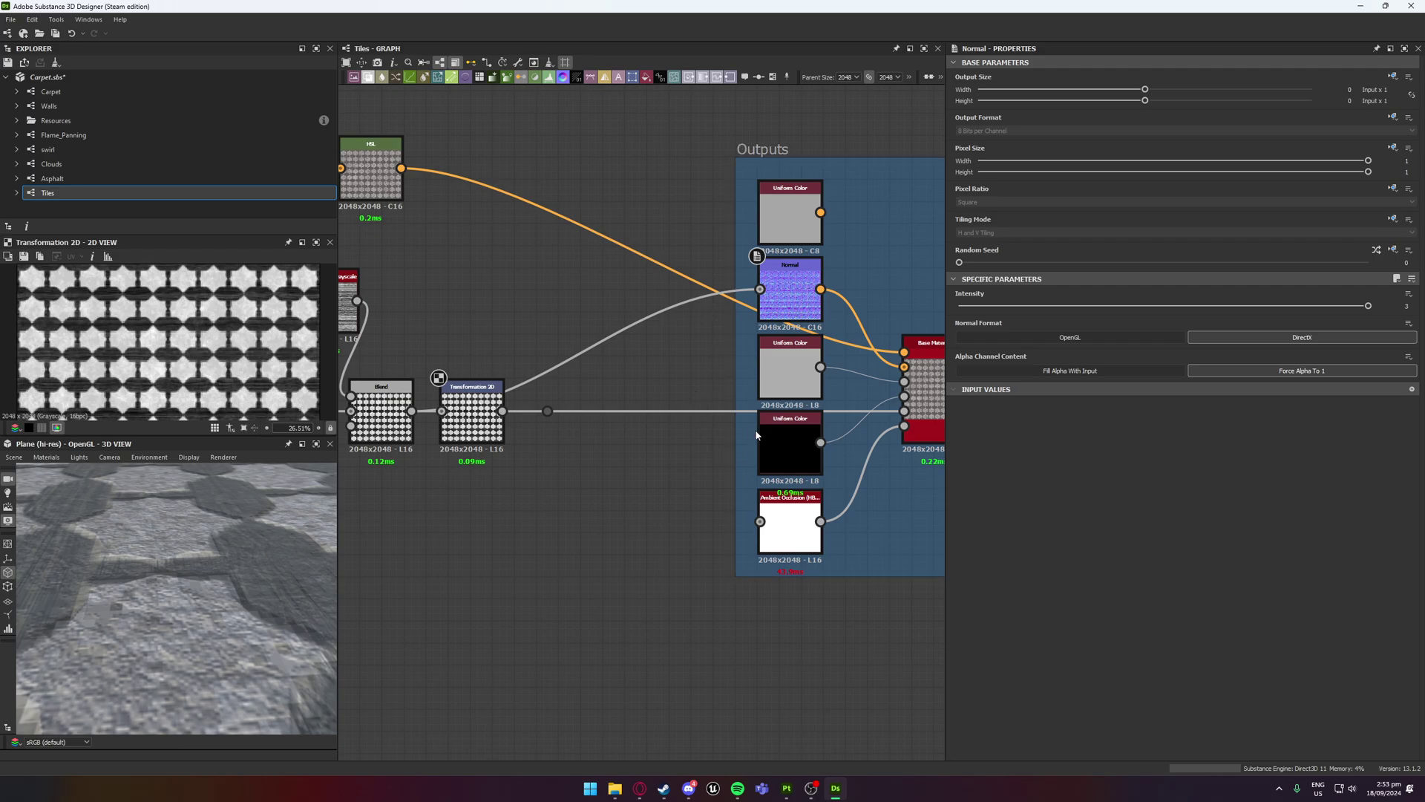
Feed the Normal node from the Transformation 2D chain again and connect Transformation 2D to Base Material's fourth input, replacing the black Uniform Color
middle_click_drag(860, 435, 718, 480)
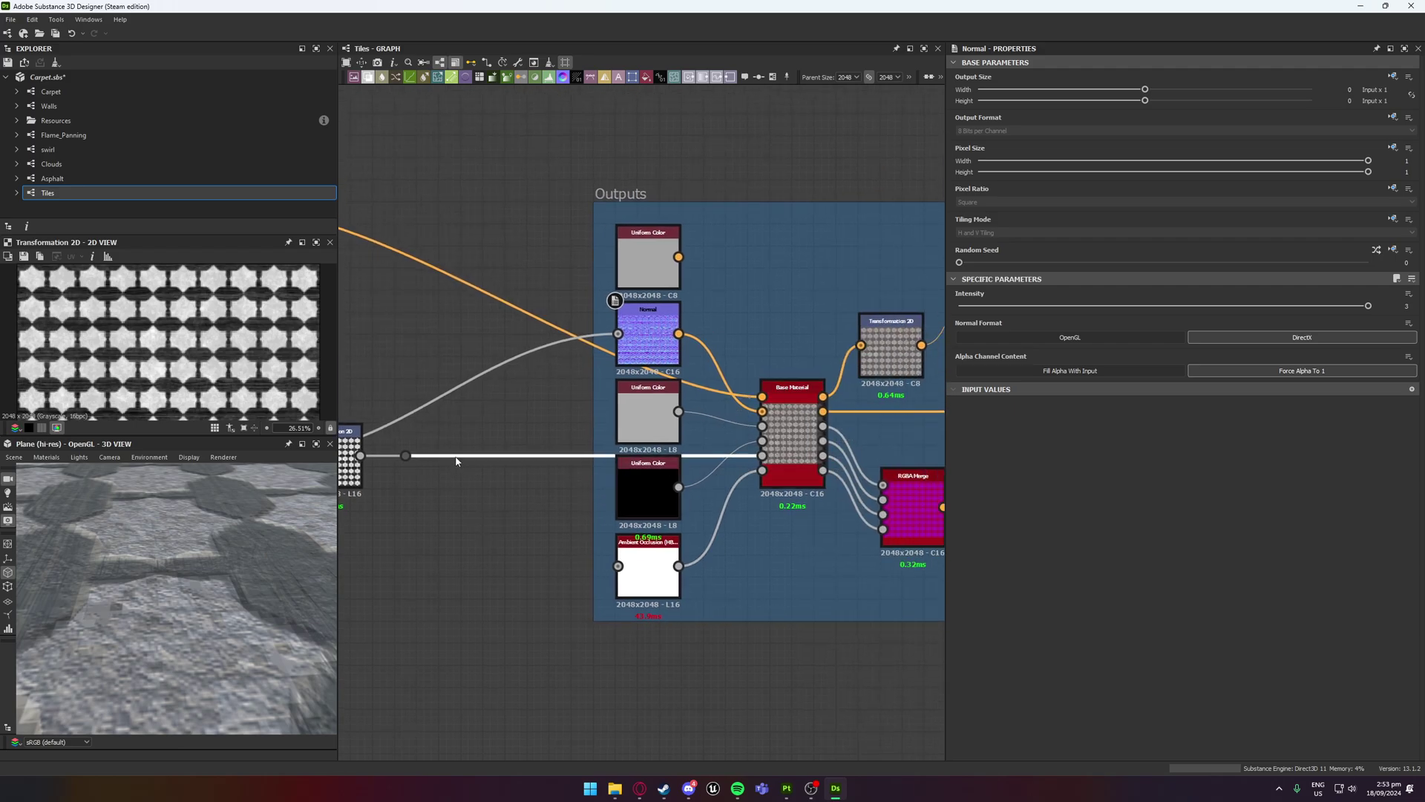
key("Delete")
middle_click_drag(433, 432, 446, 433)
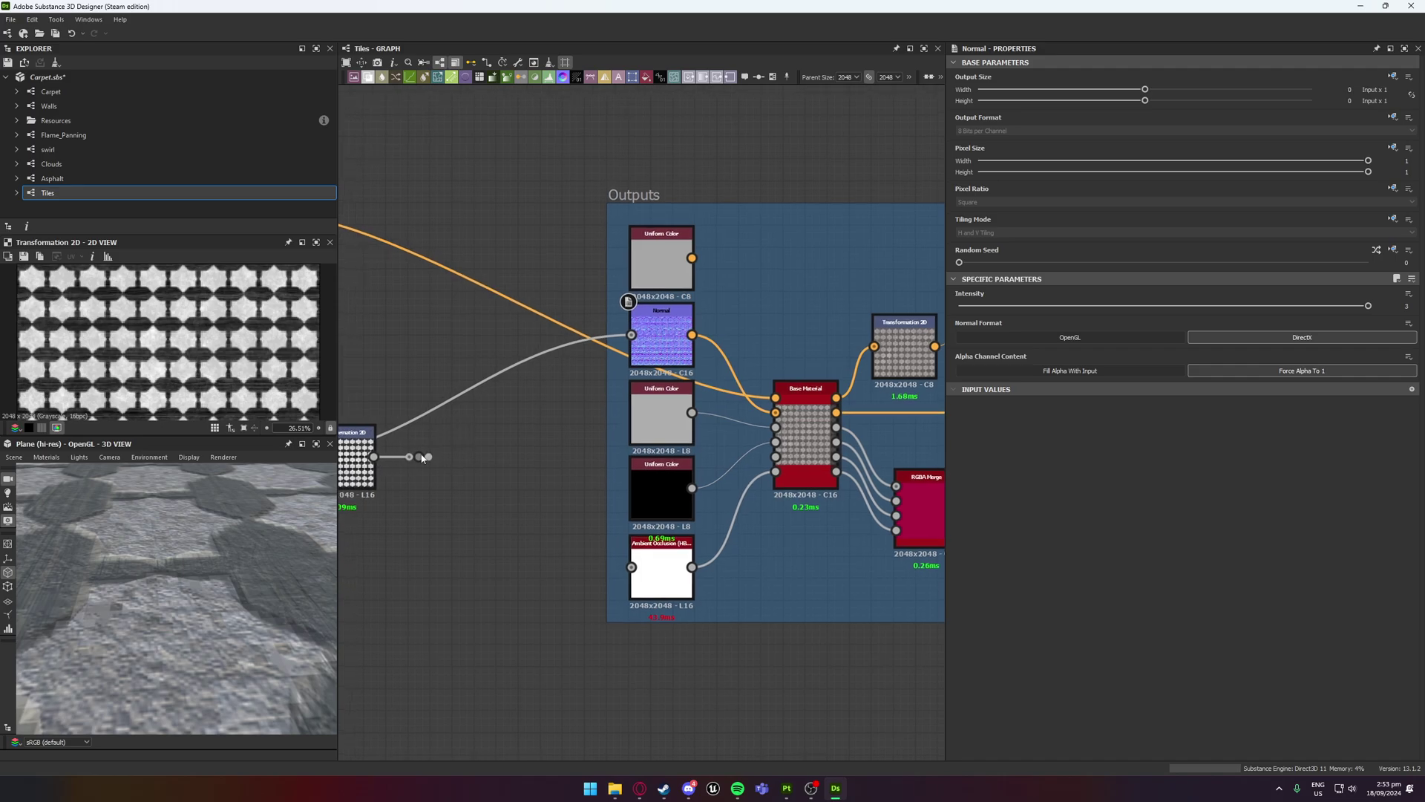
left_click_drag(421, 456, 631, 335)
middle_click_drag(460, 426, 717, 338)
middle_click_drag(549, 367, 405, 386)
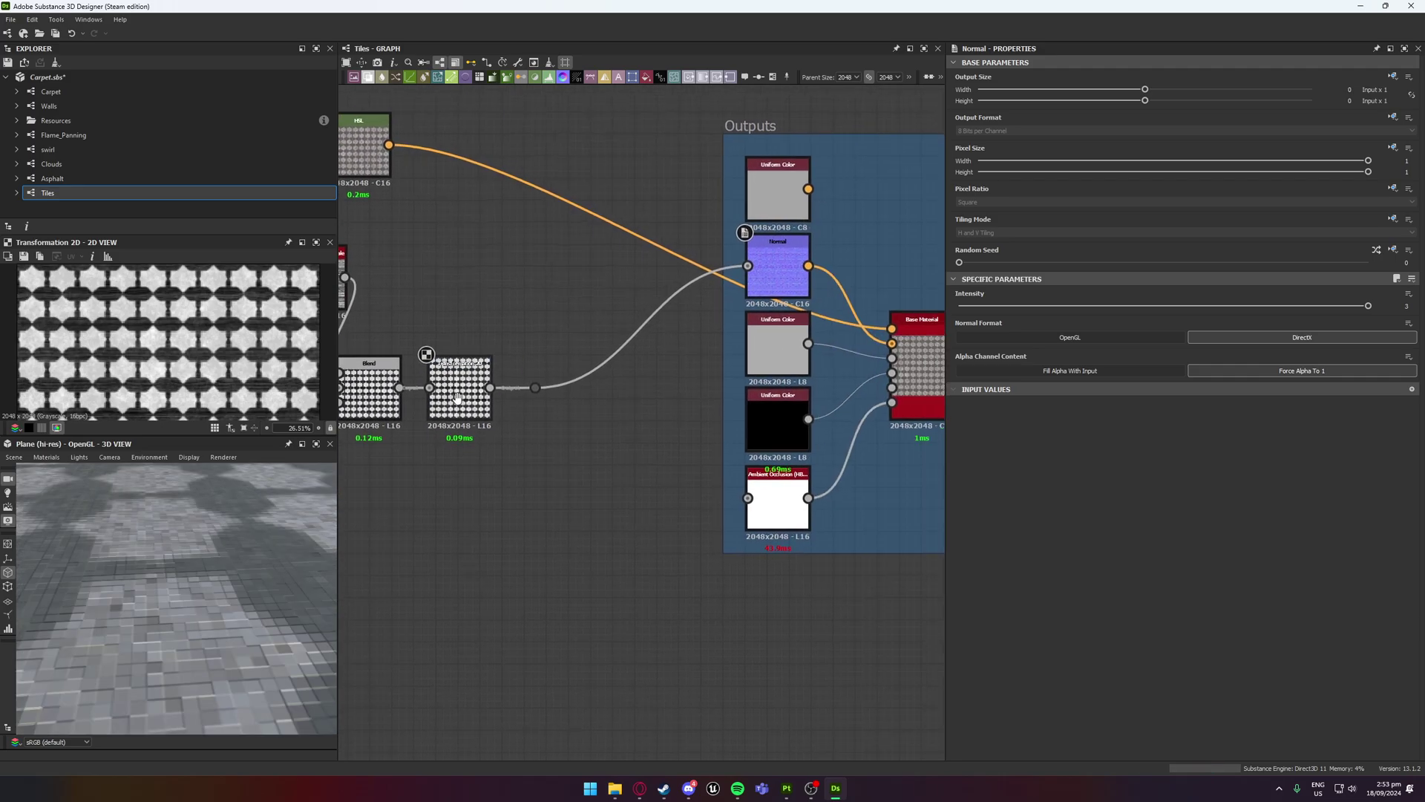
left_click_drag(487, 388, 891, 374)
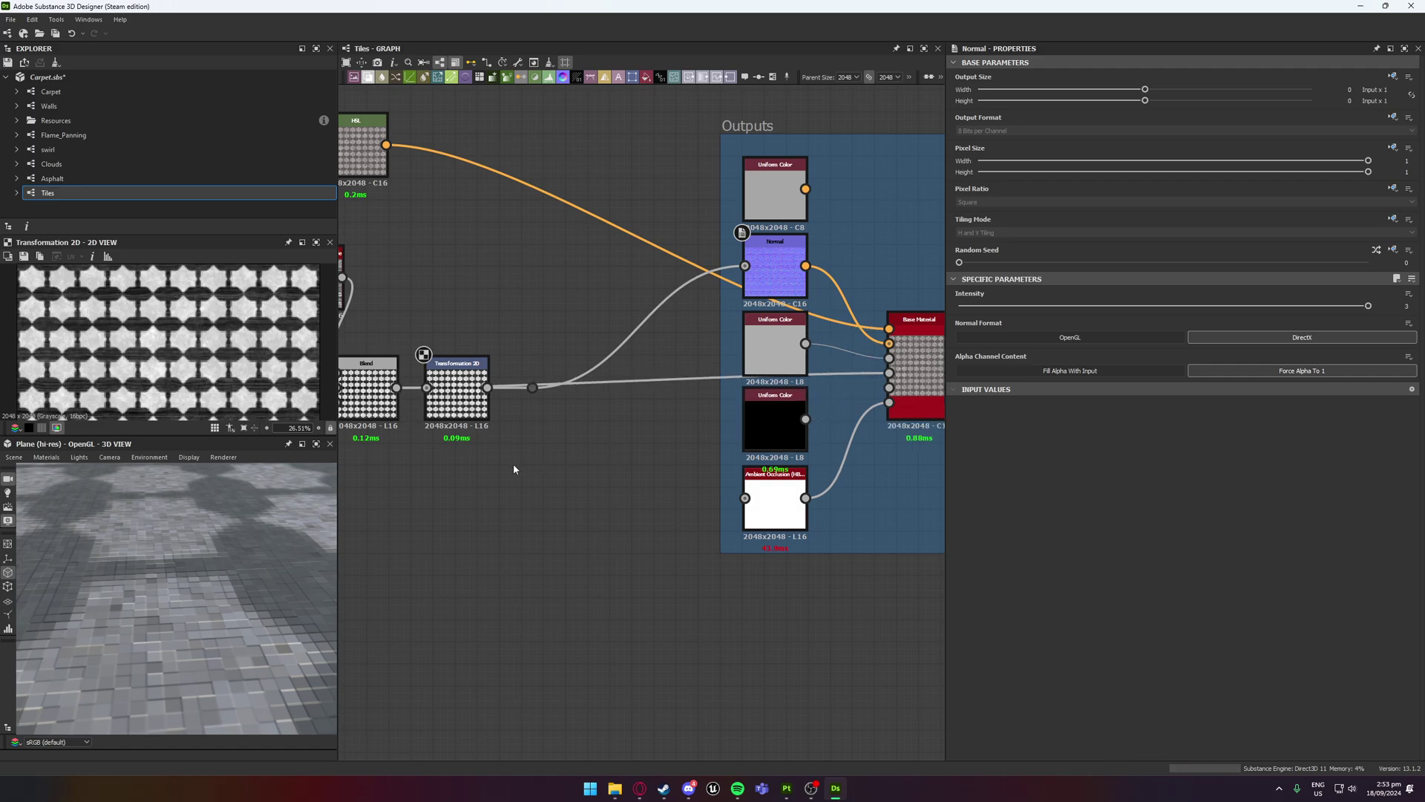
Examine the pixelated tile surface on the 3D preview plane from several distances and angles
scroll(207, 577, "down", 5)
left_click_drag(208, 578, 178, 531)
scroll(167, 581, "down", 5)
scroll(181, 587, "up", 5)
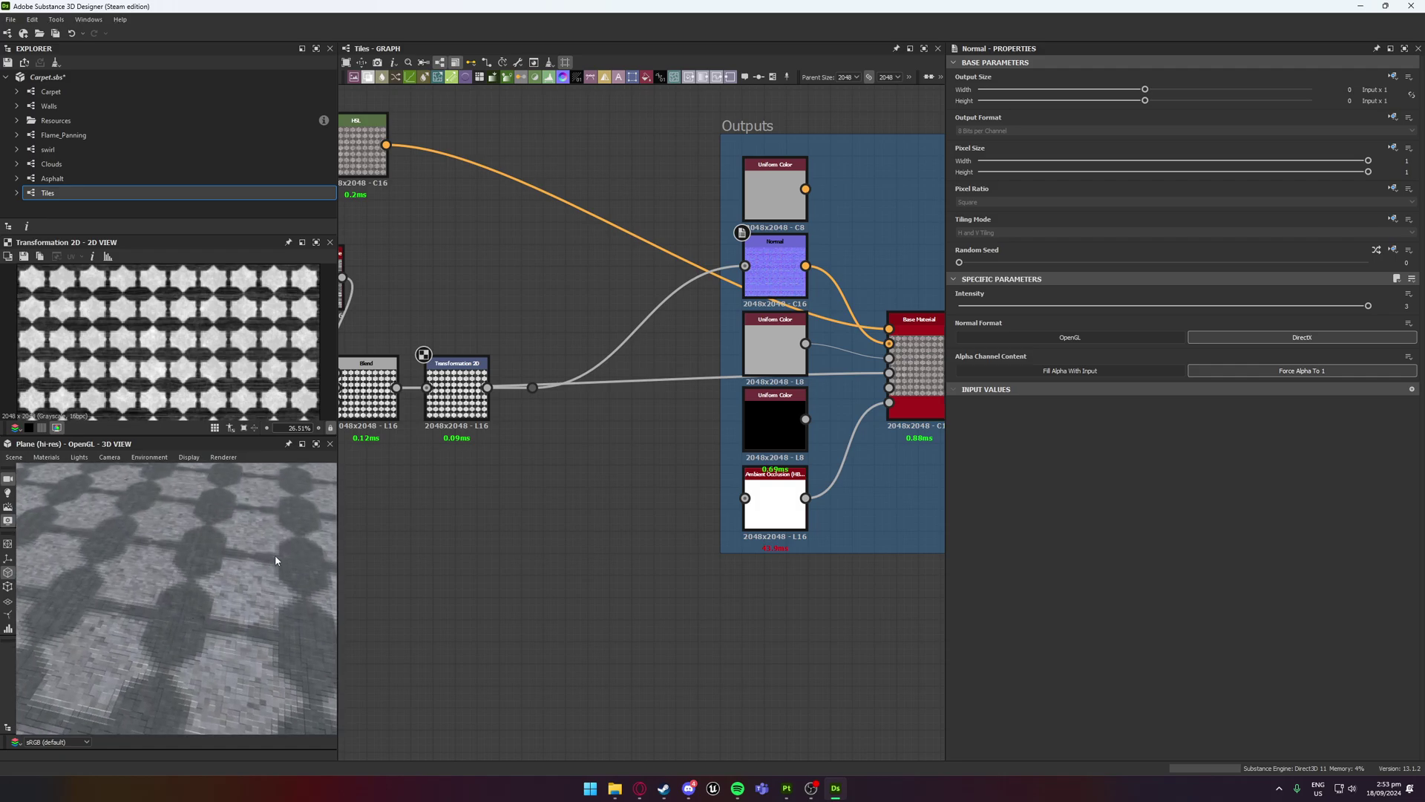
scroll(131, 586, "down", 5)
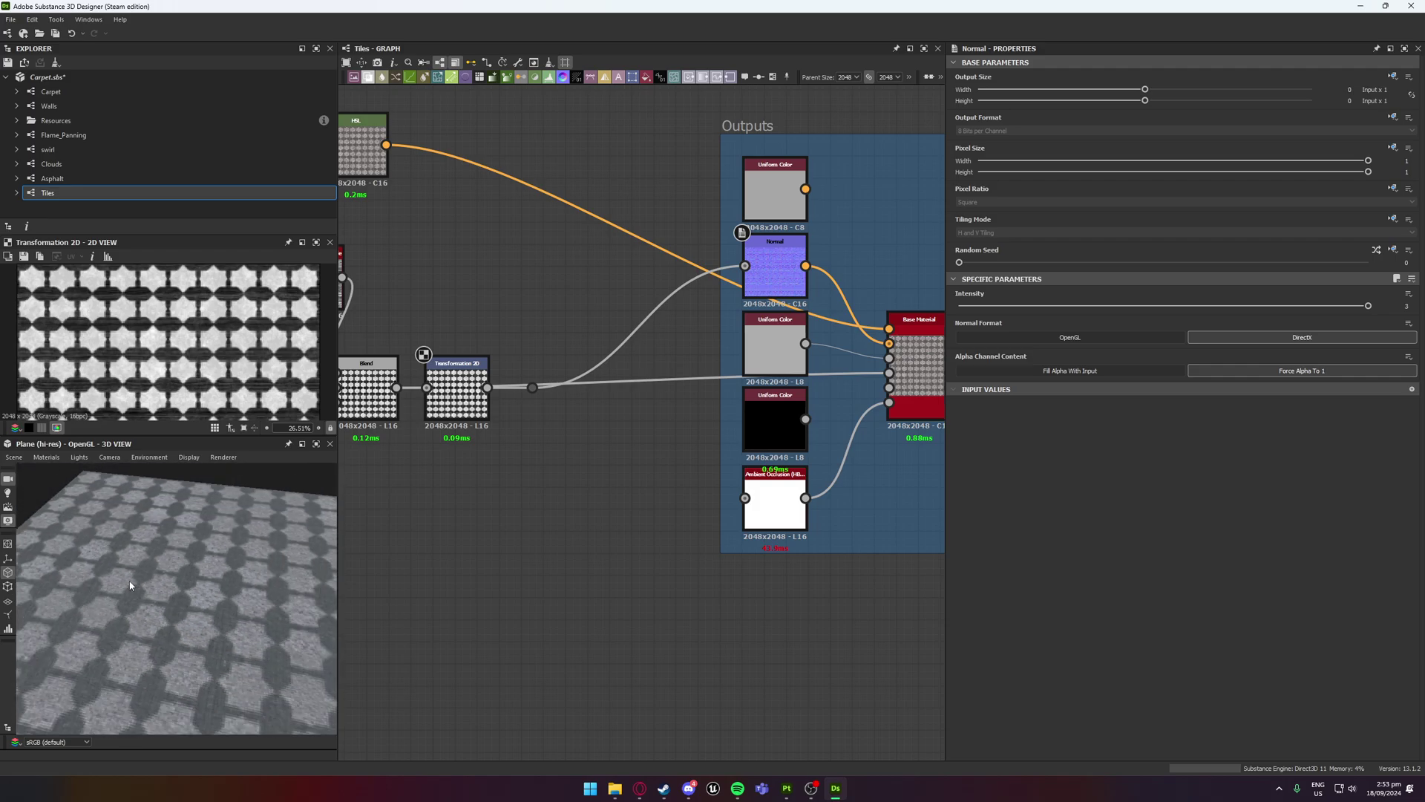
left_click_drag(131, 585, 157, 594)
scroll(163, 556, "up", 10)
scroll(195, 548, "down", 8)
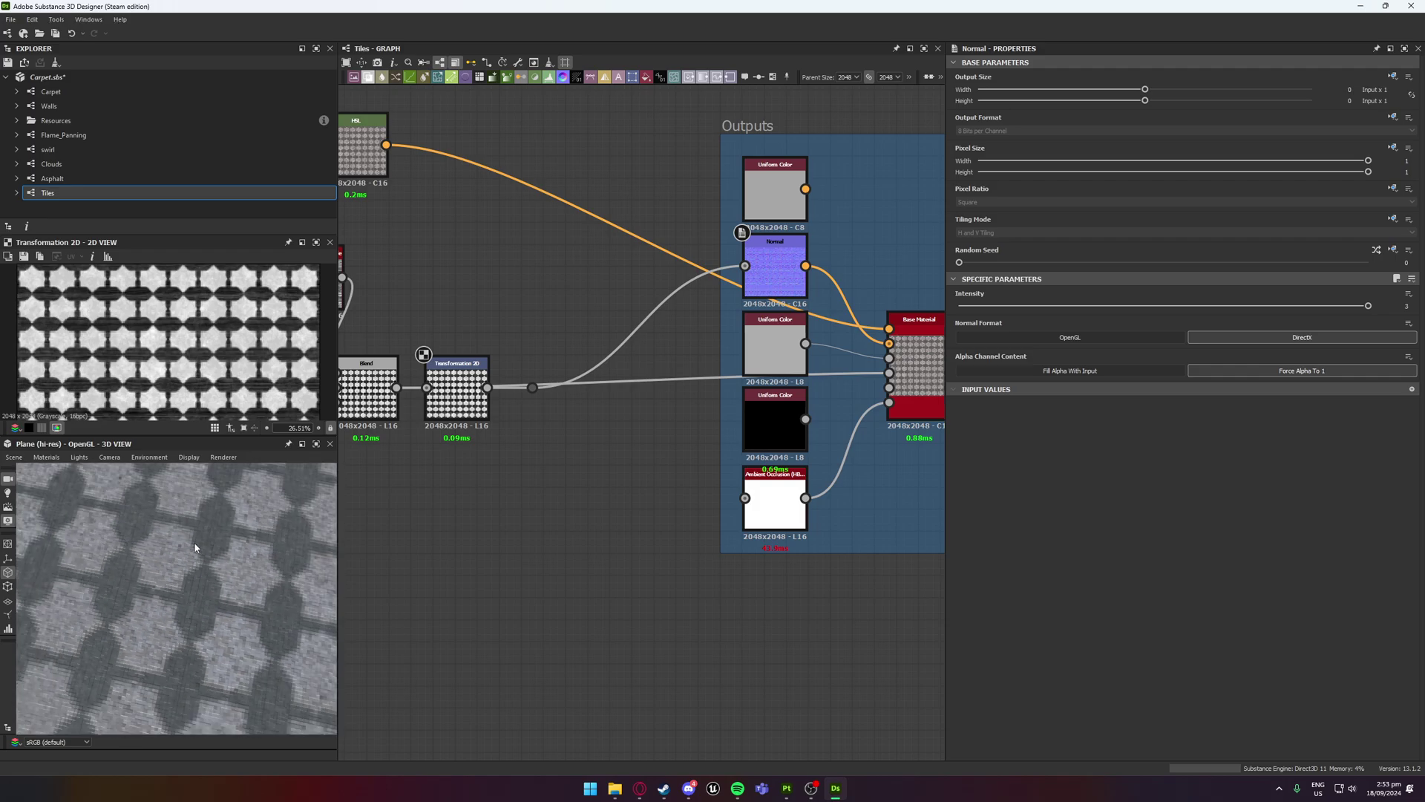
scroll(201, 598, "up", 6)
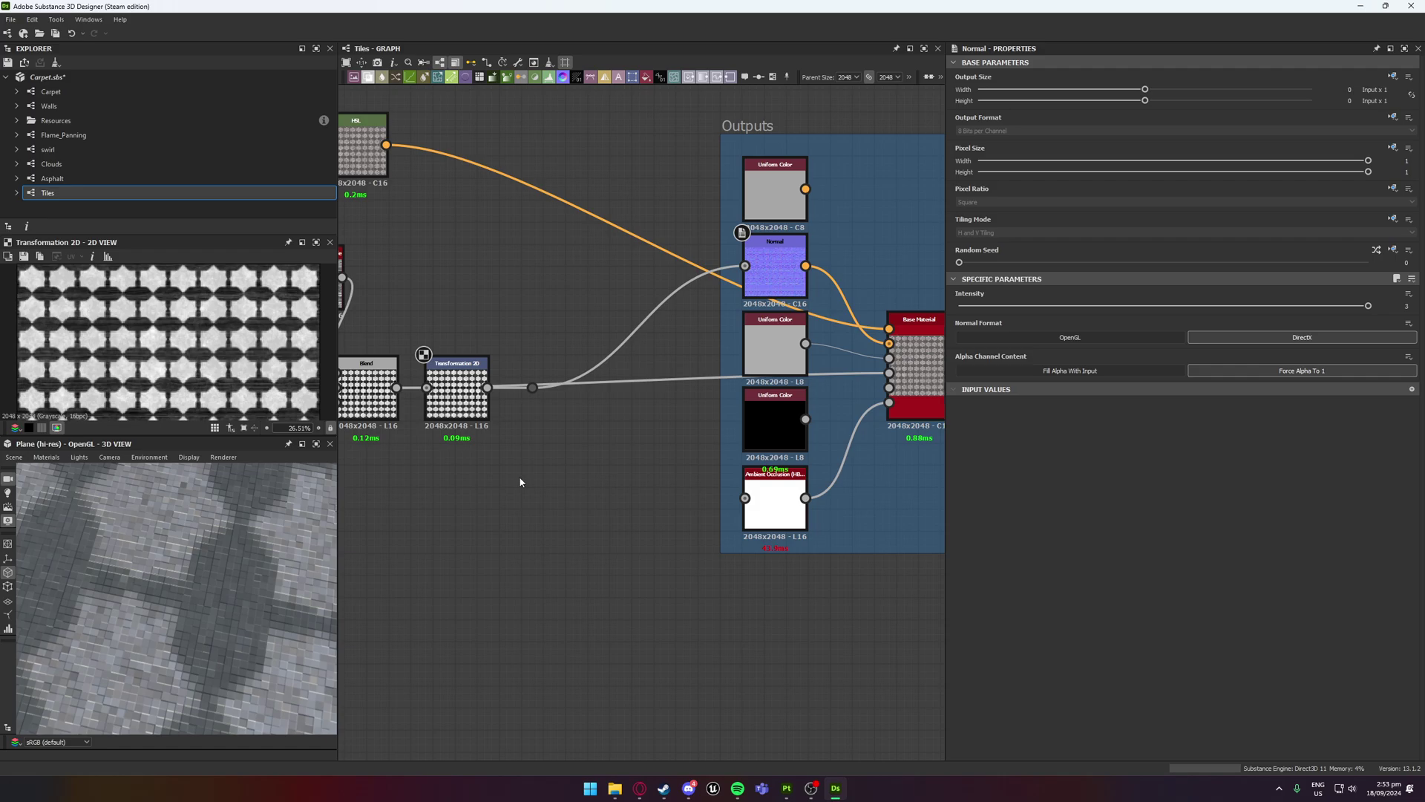
Switch to Substance 3D Painter and inspect the pixelated axe blade and handle from both sides
left_click(1363, 6)
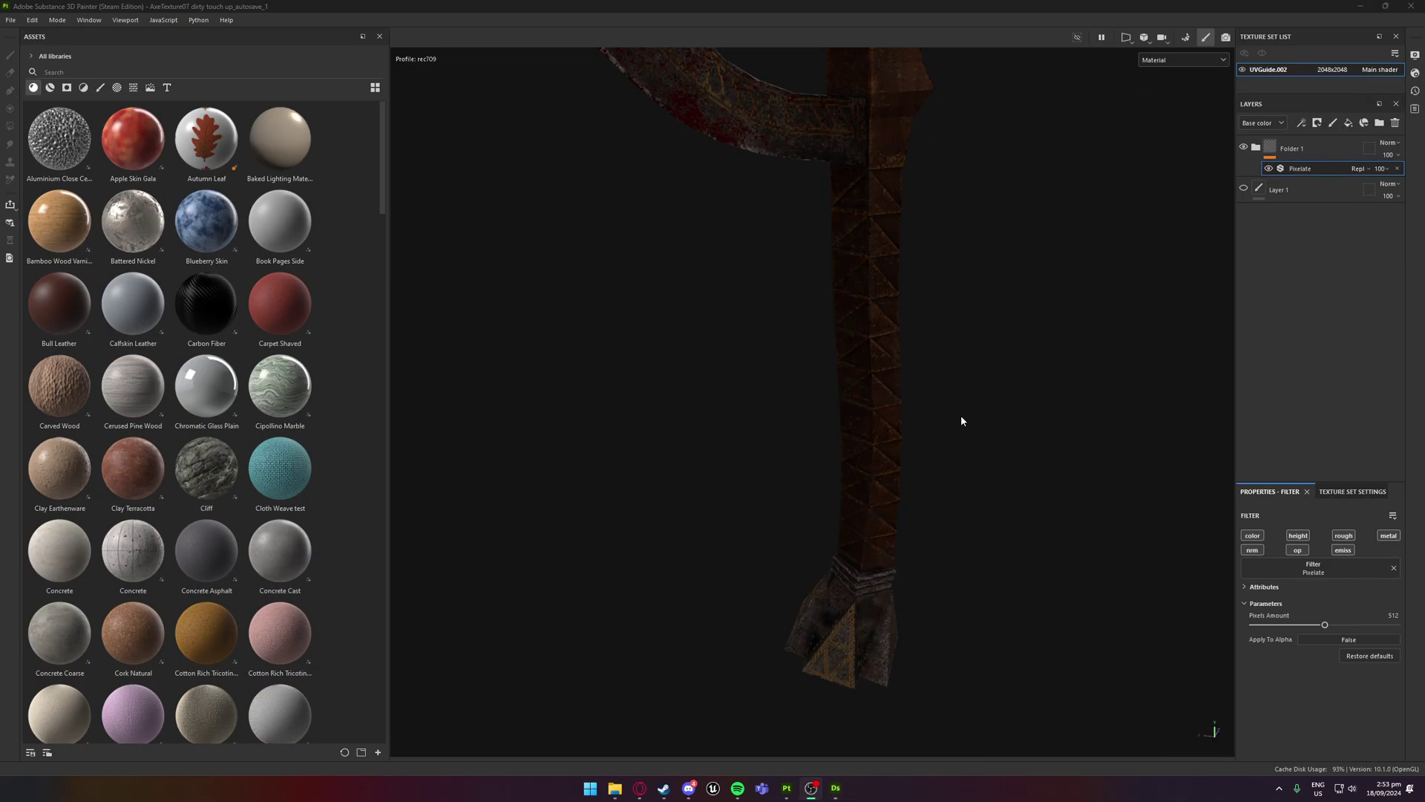
scroll(872, 429, "down", 4)
middle_click_drag(845, 331, 816, 406, "alt")
scroll(816, 406, "up", 4)
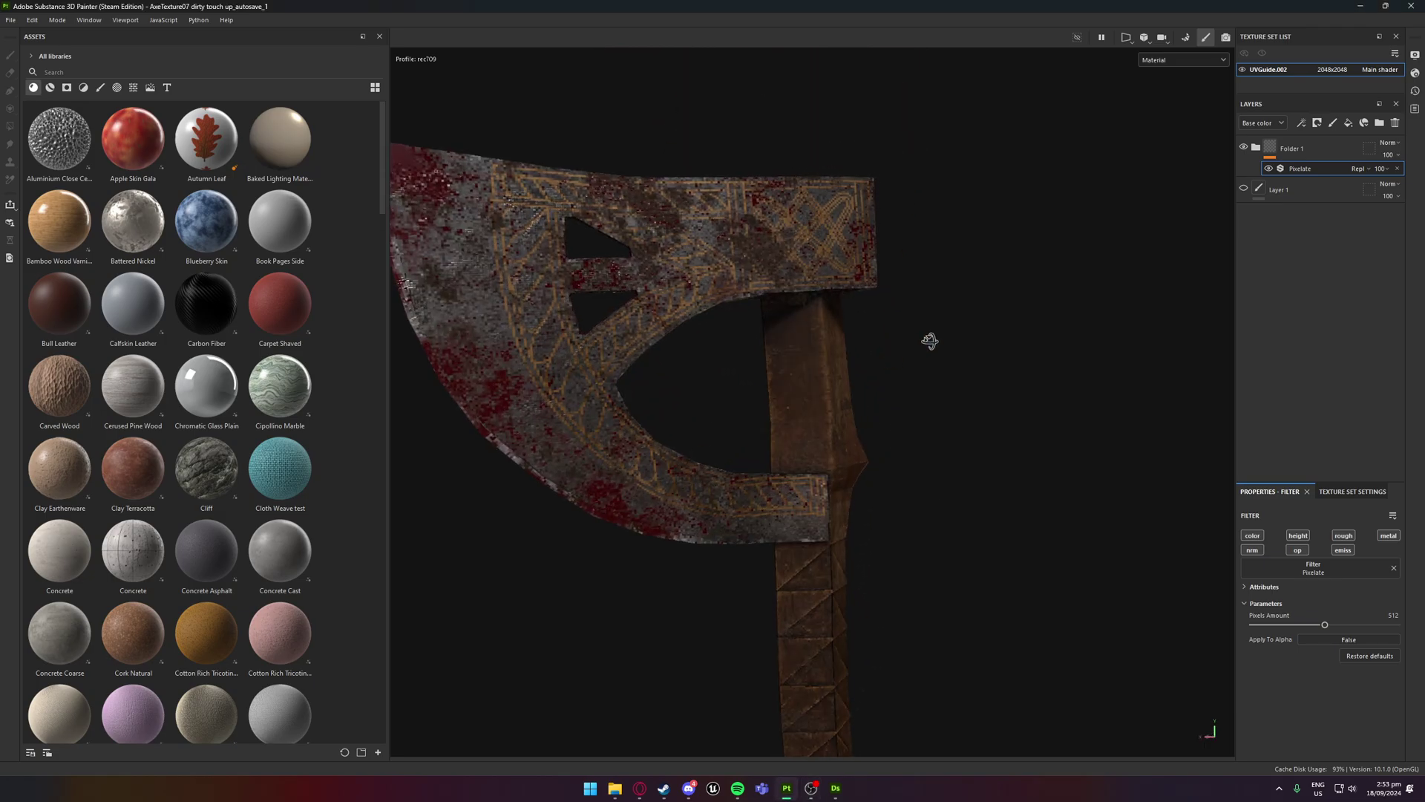
scroll(597, 375, "up", 4)
left_click_drag(597, 375, 762, 416, "alt")
scroll(703, 487, "down", 6)
scroll(776, 449, "up", 5)
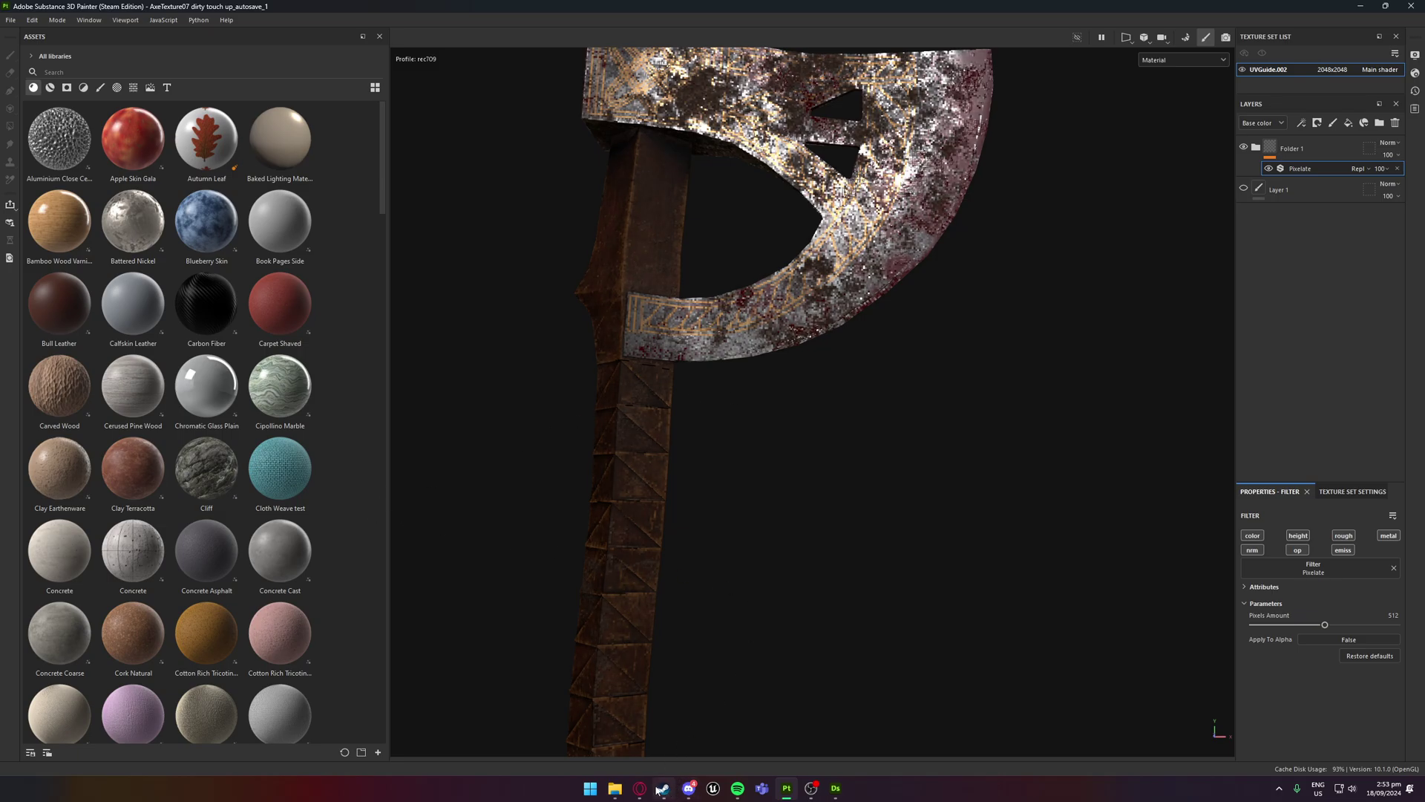
Switch to the browser, find the new embroidery decal material in the Painter 10.1 release notes, and return to the axe in Painter
mouse_move(640, 788)
left_click(646, 724)
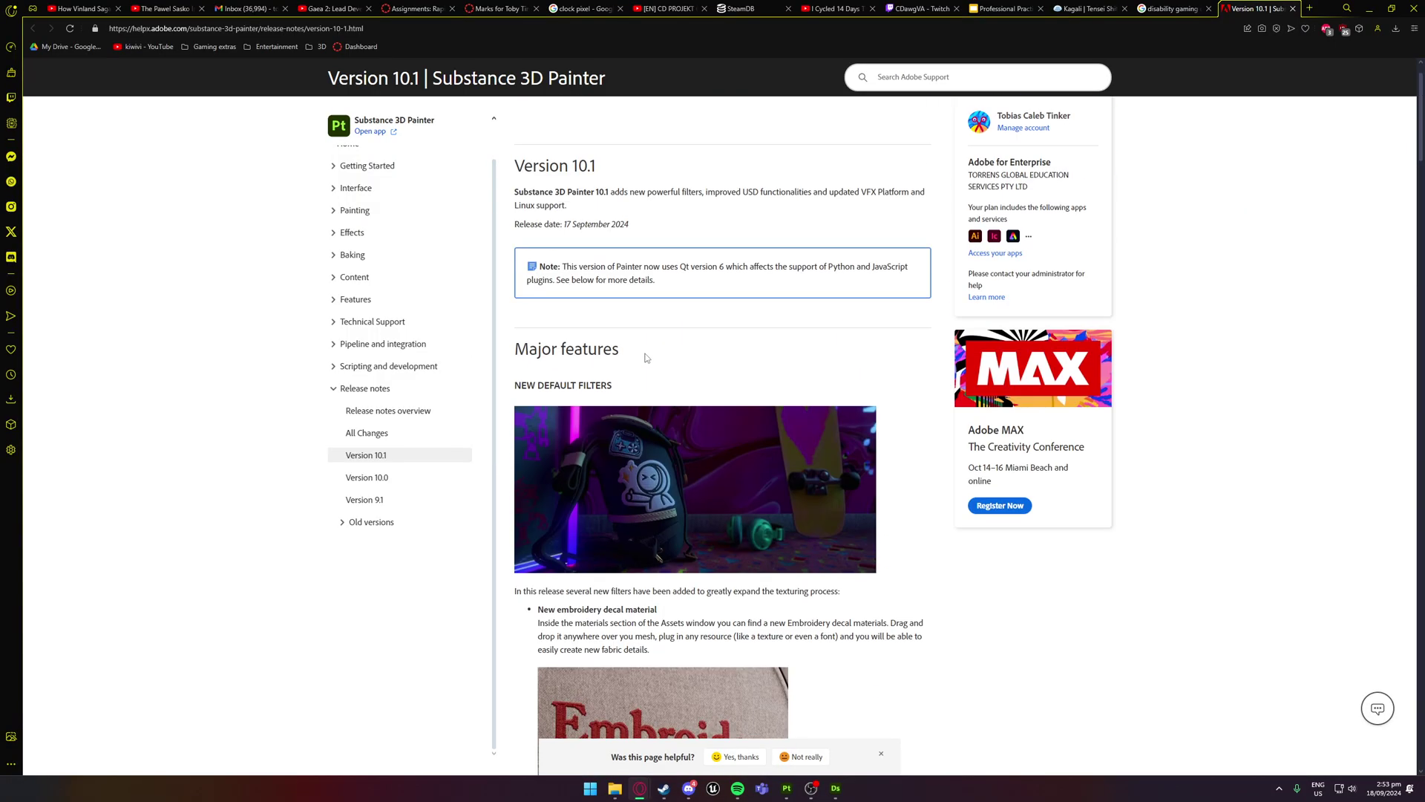
scroll(645, 358, "down", 3)
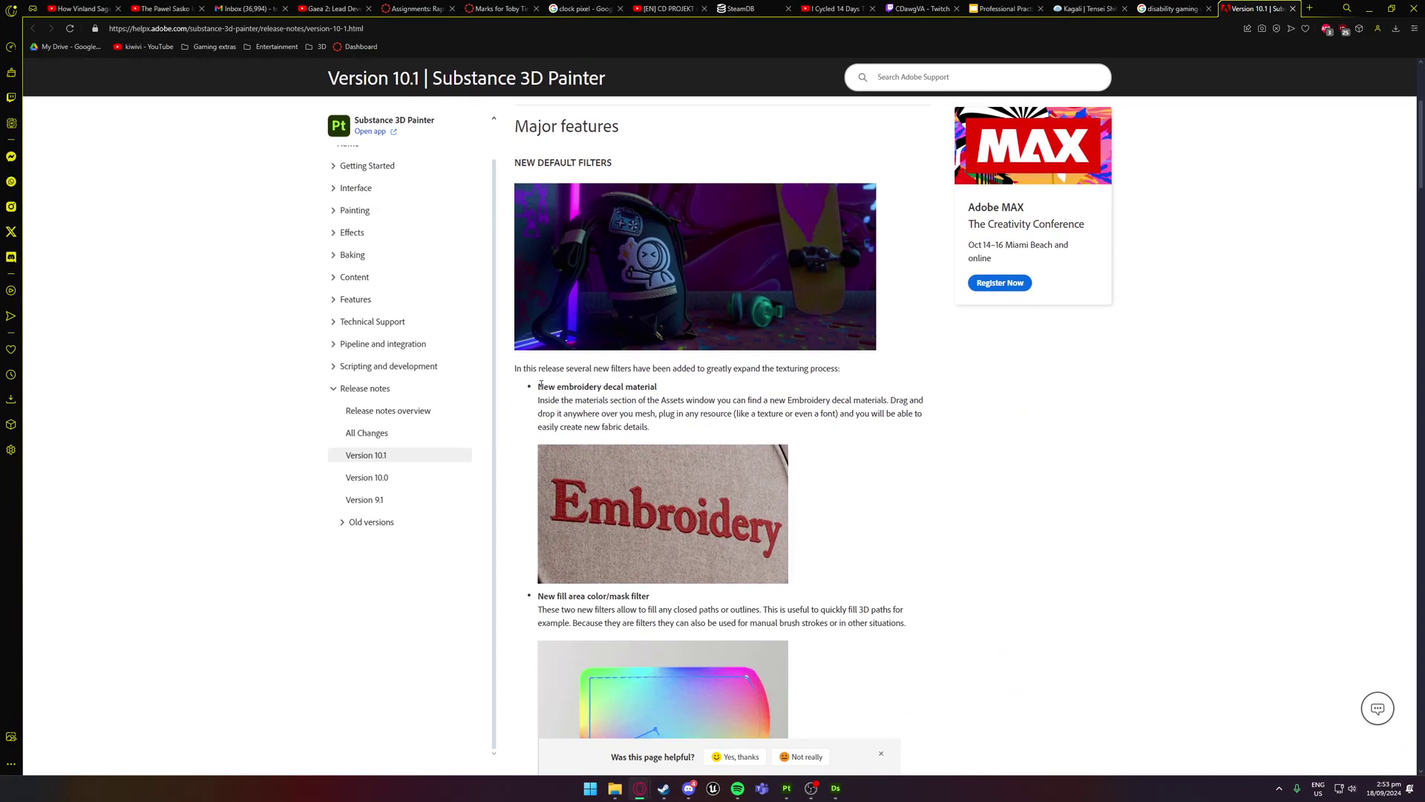
left_click_drag(543, 386, 643, 384)
left_click(824, 512)
left_click(789, 791)
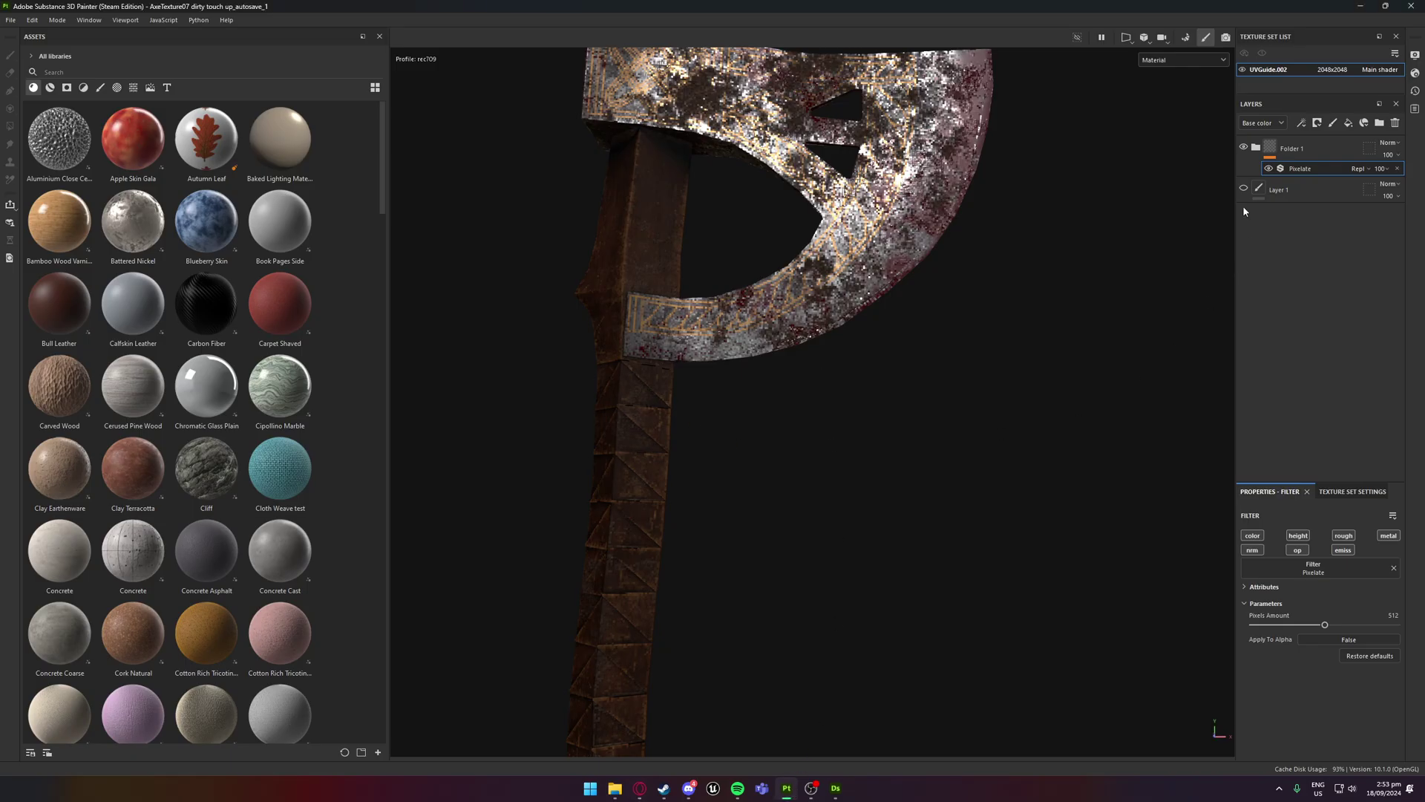
mouse_move(789, 787)
left_click_drag(858, 397, 874, 421, "alt")
Return to the release notes and read how the new embroidery decal material is applied to a mesh
left_click(1359, 5)
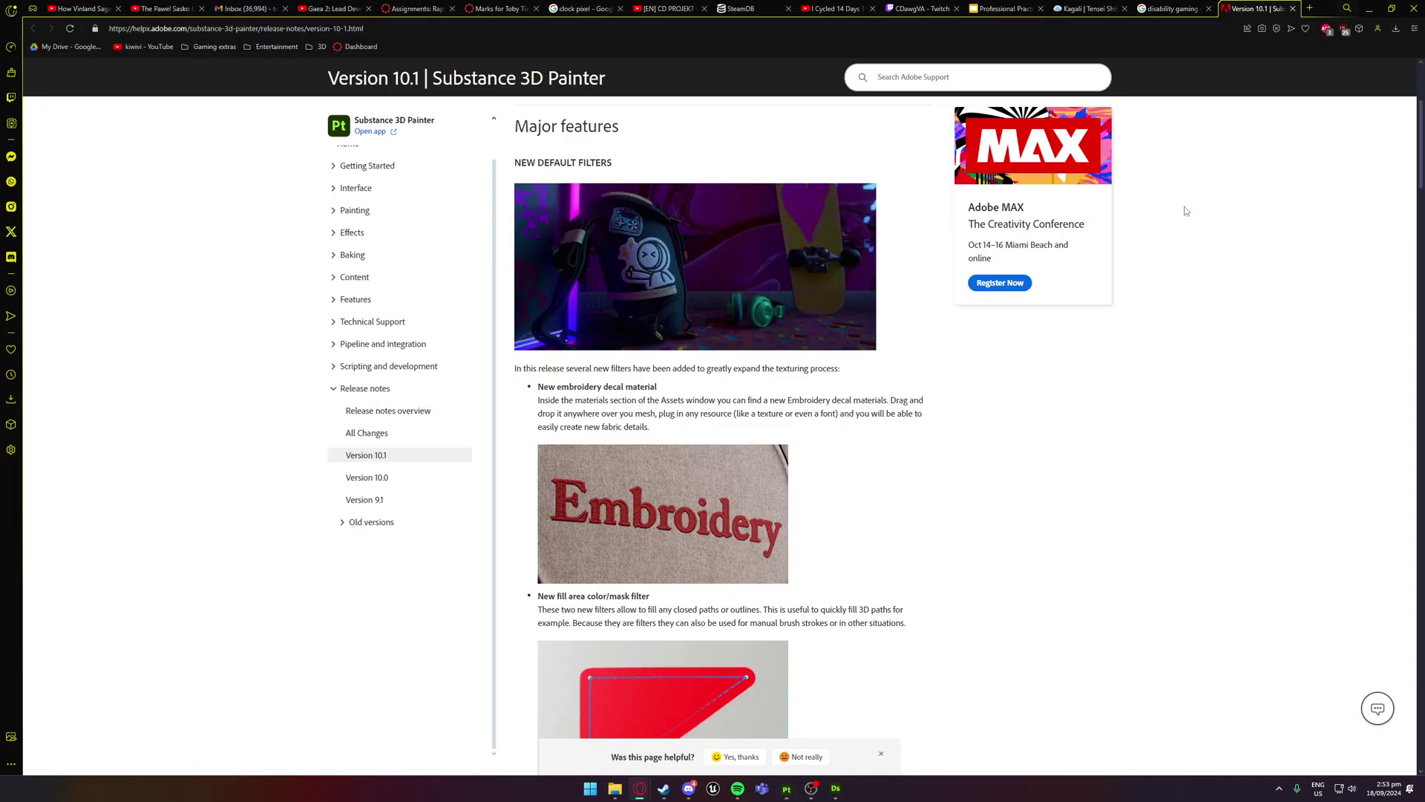
scroll(550, 372, "down", 3)
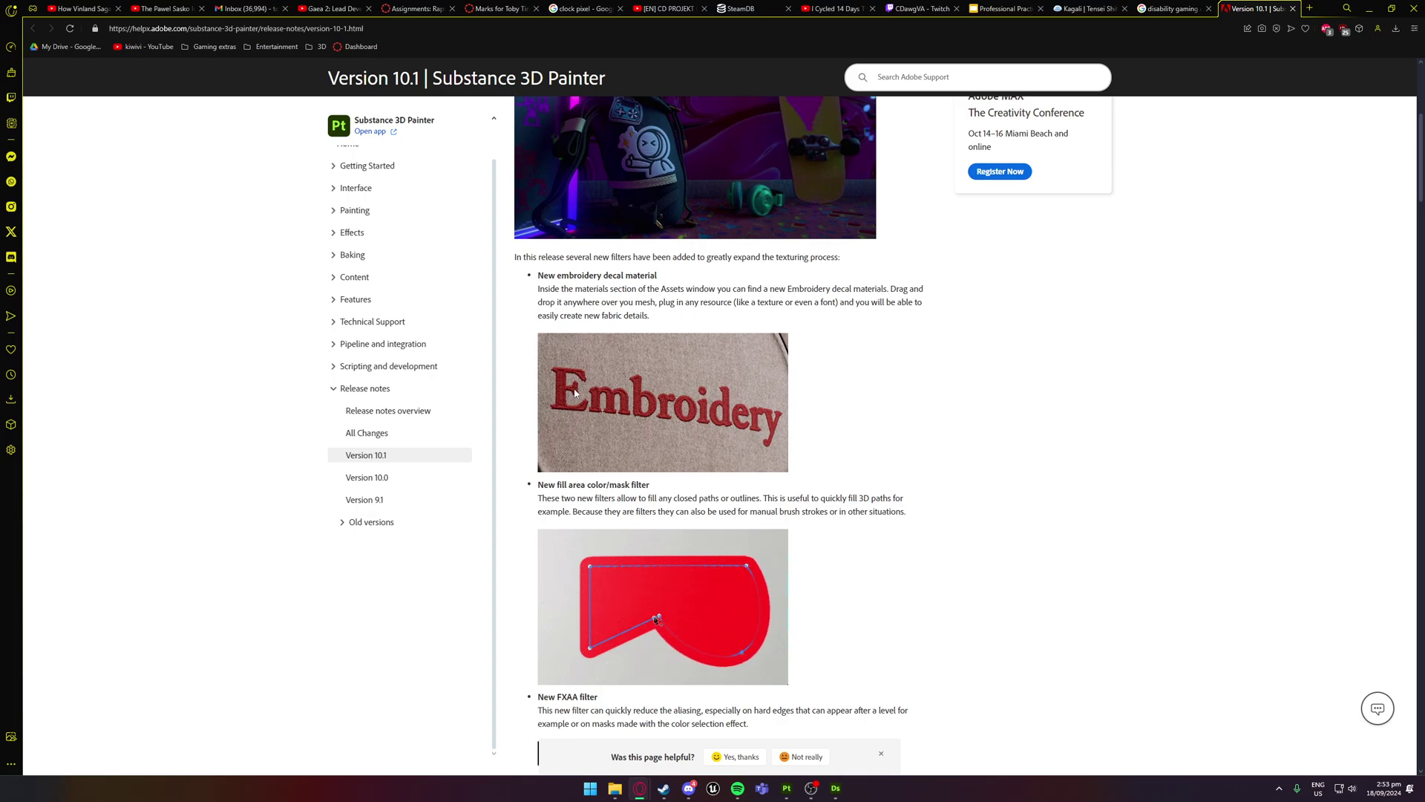
left_click_drag(582, 289, 870, 293)
left_click(841, 291)
left_click(762, 284)
left_click_drag(726, 285, 870, 290)
left_click(875, 291)
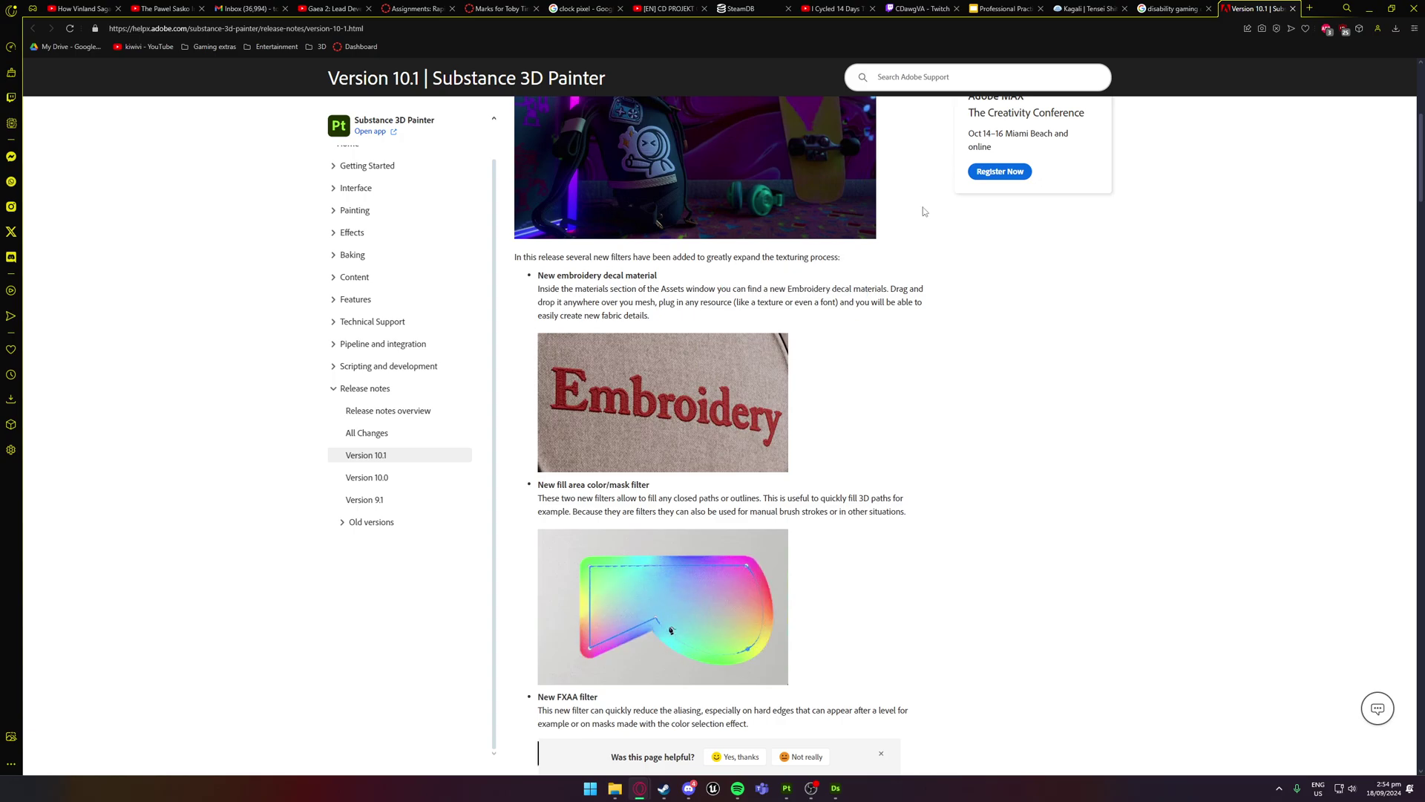
Switch back to Substance 3D Painter and search the material assets for "embr"
left_click(1371, 8)
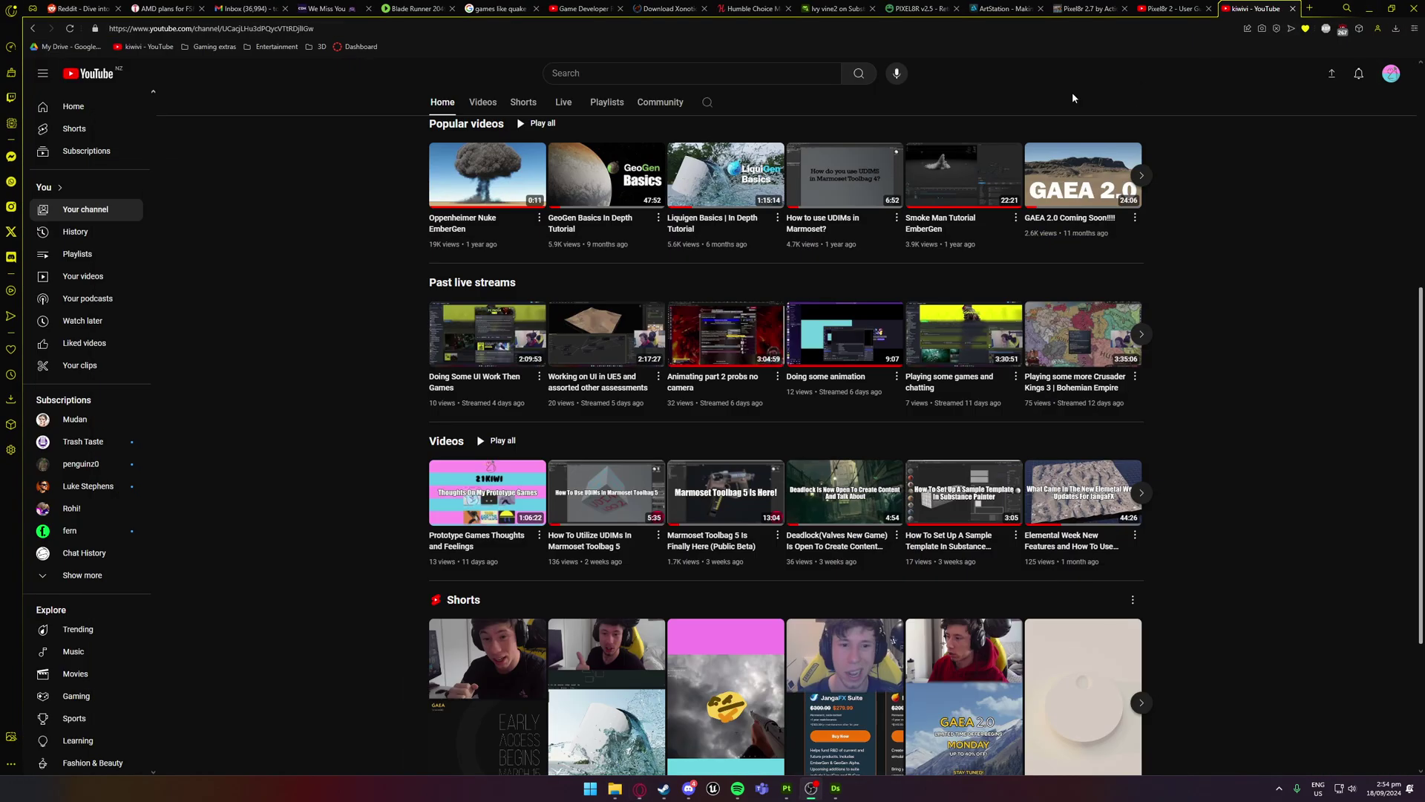
left_click(836, 788)
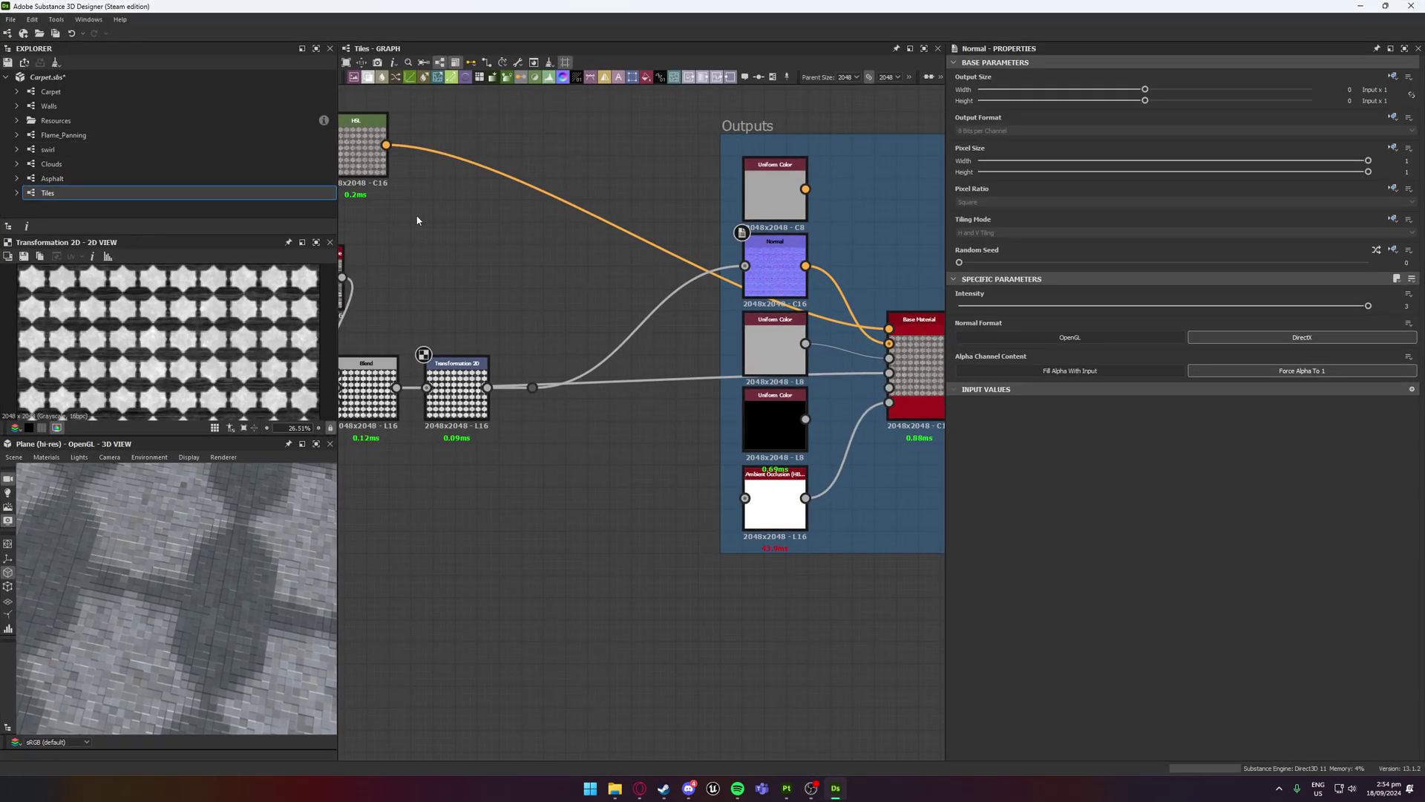
middle_click_drag(414, 216, 498, 264)
left_click(787, 788)
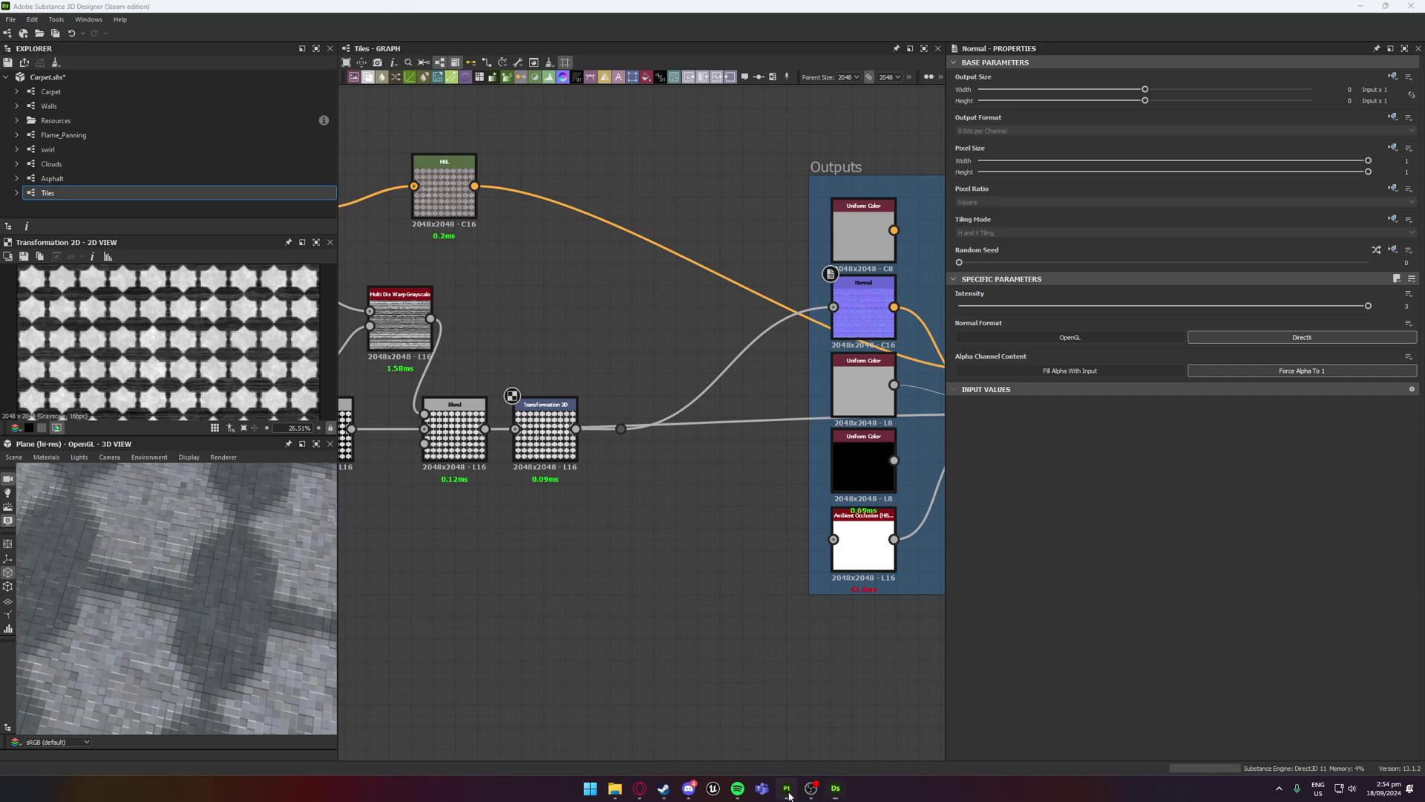
left_click(82, 72)
type("e")
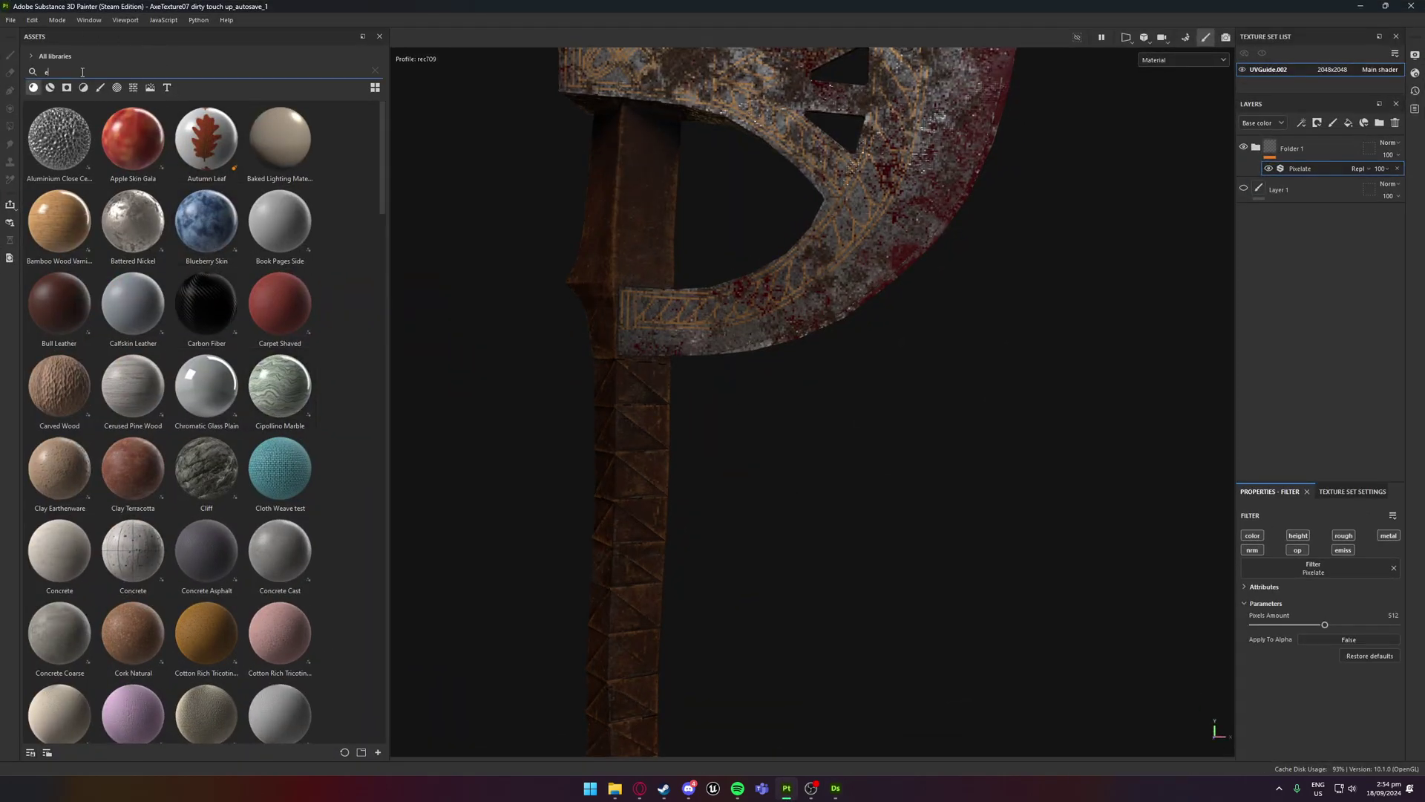
type("mbr")
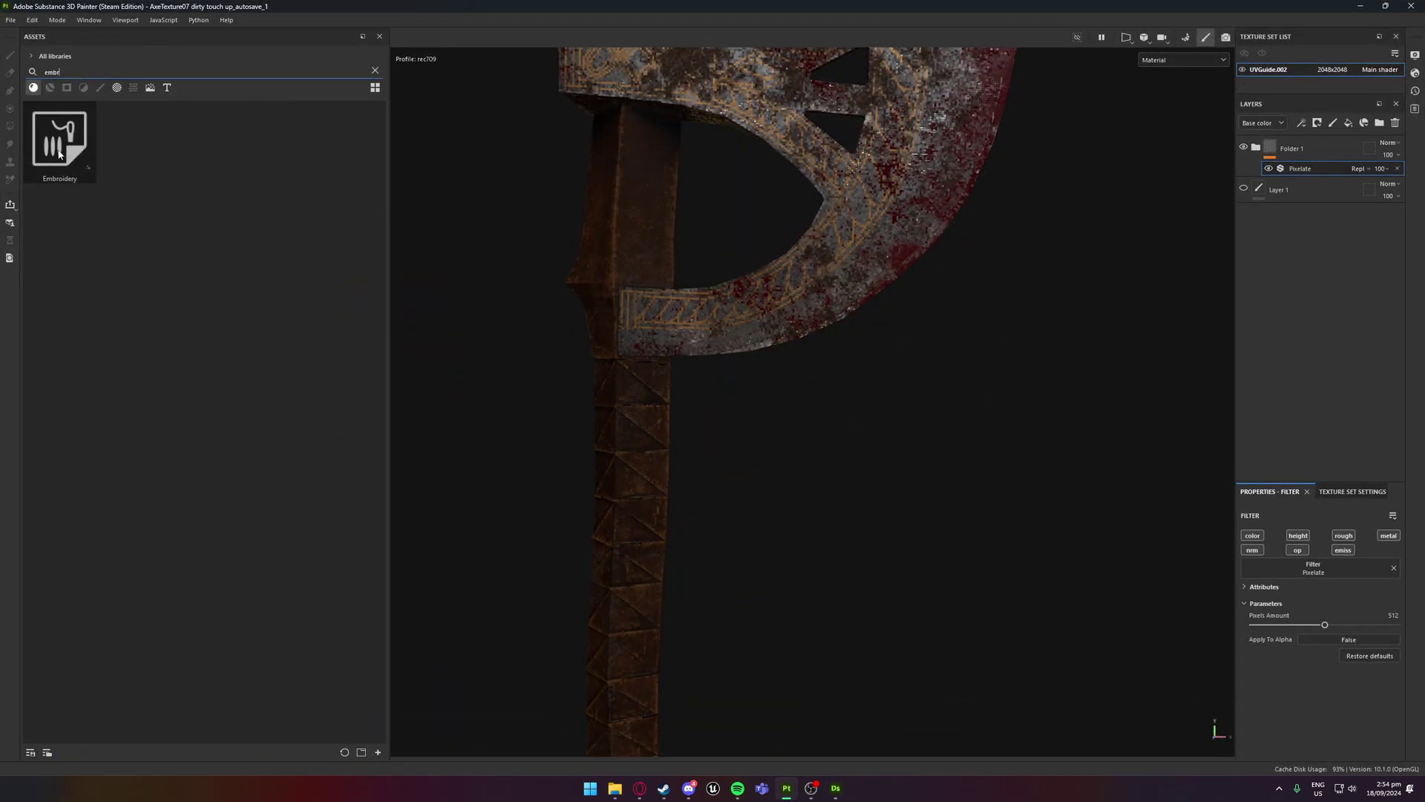
Try to add the Embroidery material to the layer stack at Folder 1
left_click(56, 152)
left_click_drag(53, 145, 1309, 170)
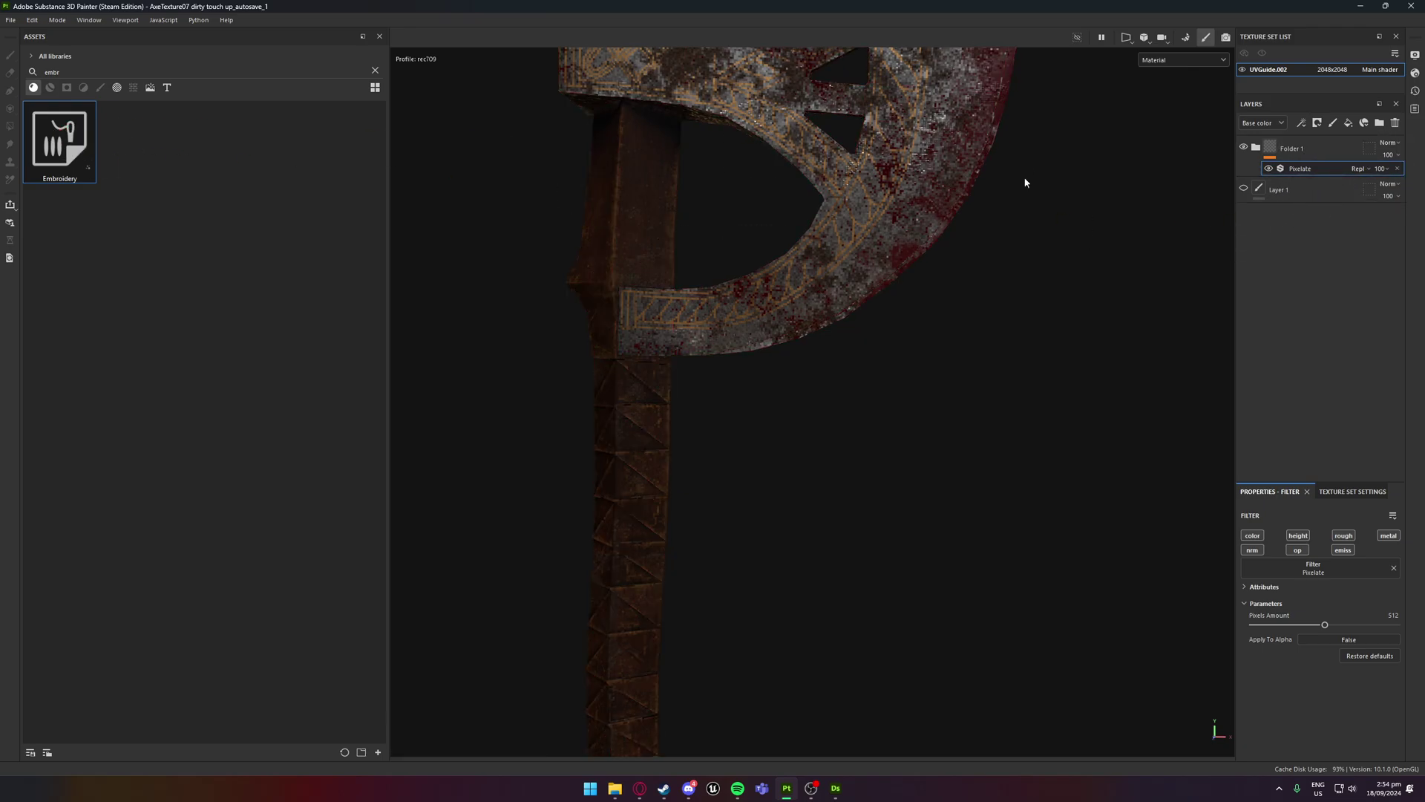
left_click(1322, 153)
Clear the asset search and show the alphas in the asset library
left_click(60, 72)
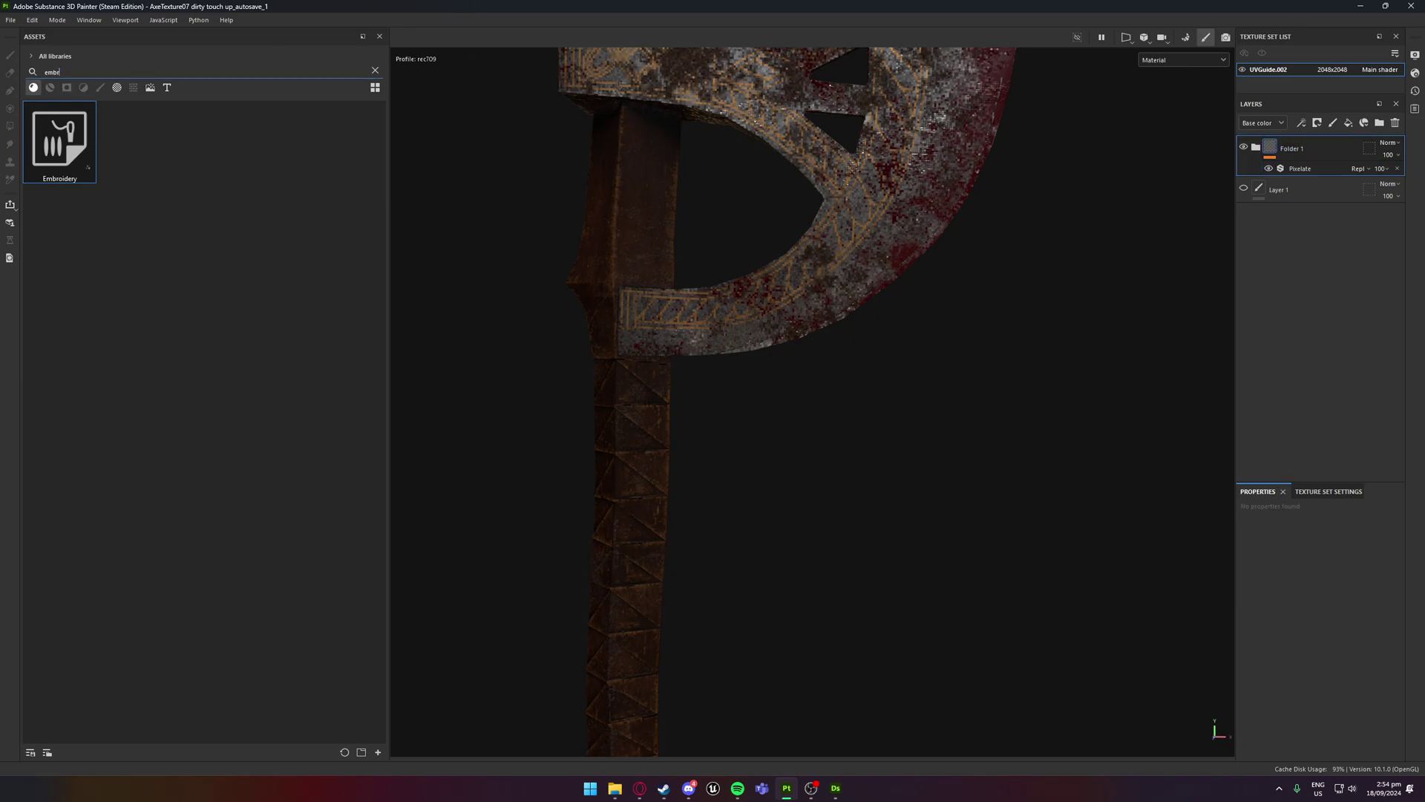
key("BackSpace")
key("BackSpace")
key("BackSpace")
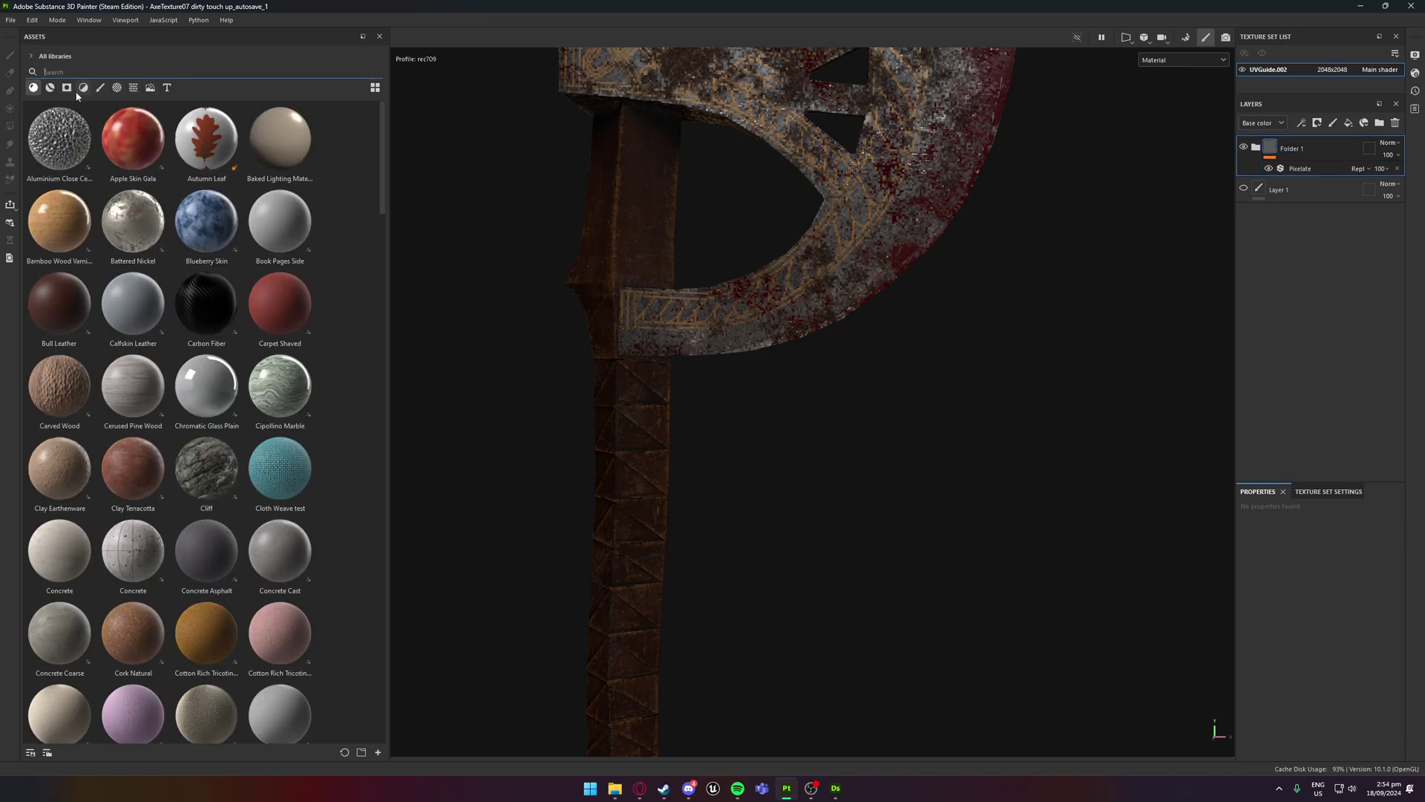
left_click(150, 88)
left_click(118, 88)
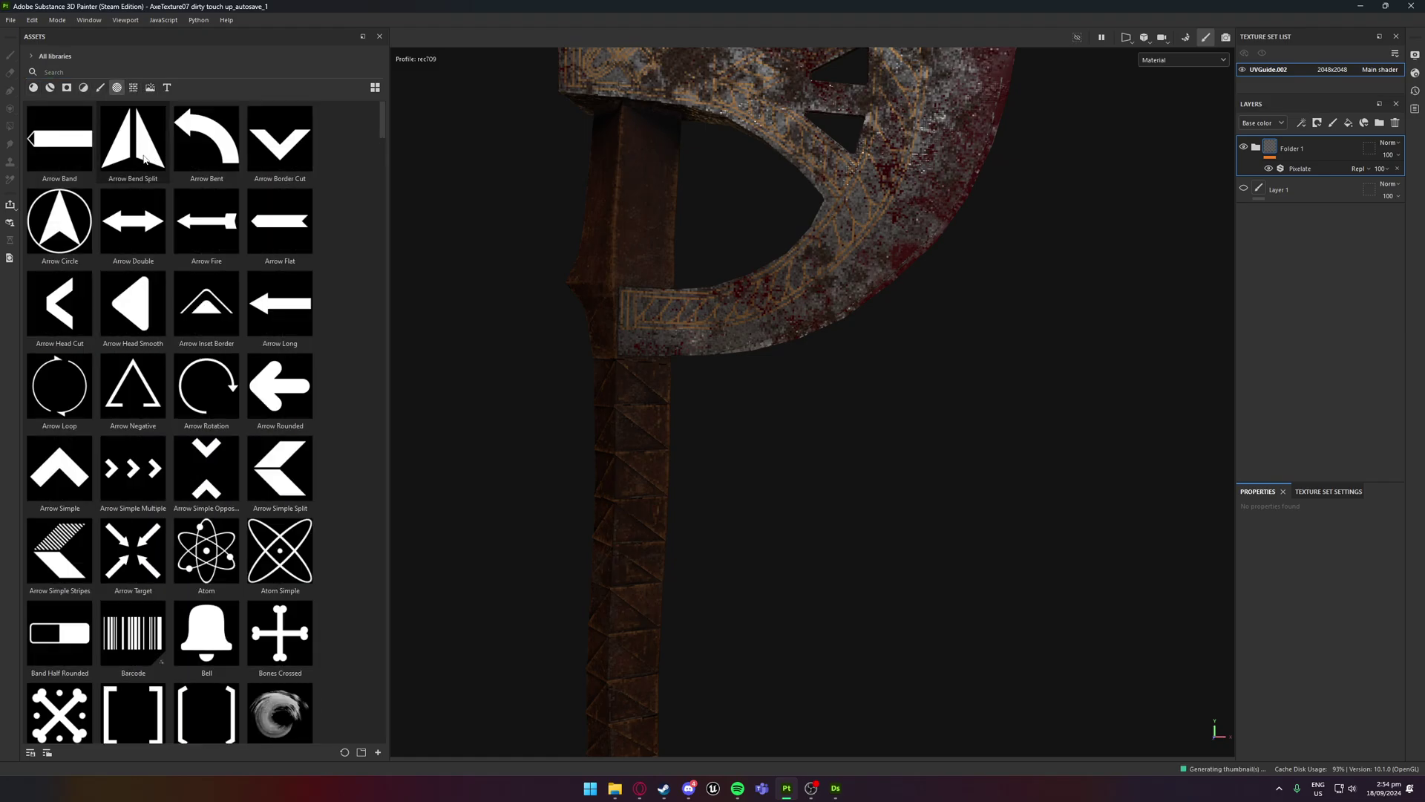
Place the Arrow Rounded alpha on the axe blade as a masked fill decal with warp projection
left_click_drag(276, 384, 1310, 129)
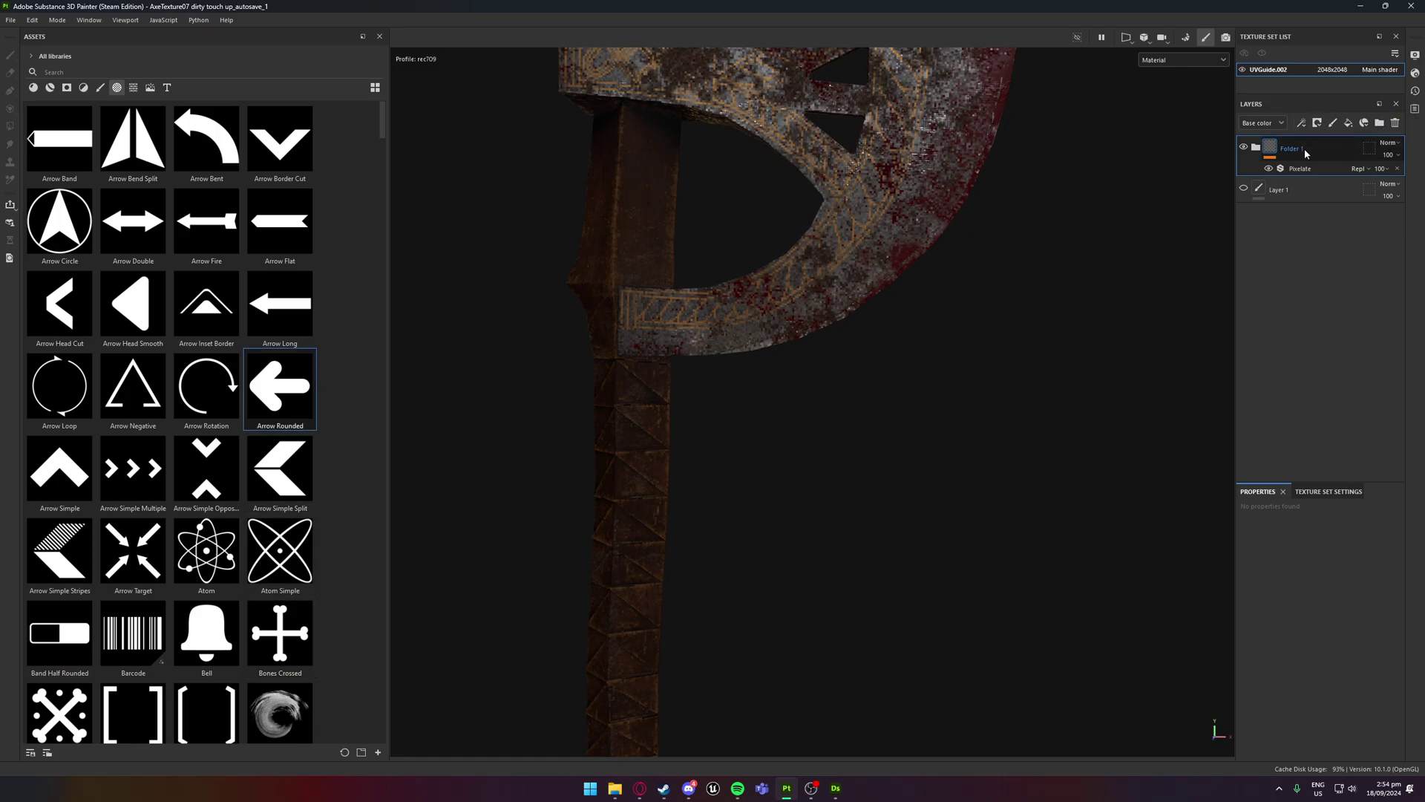
left_click_drag(280, 386, 902, 154)
left_click(917, 163)
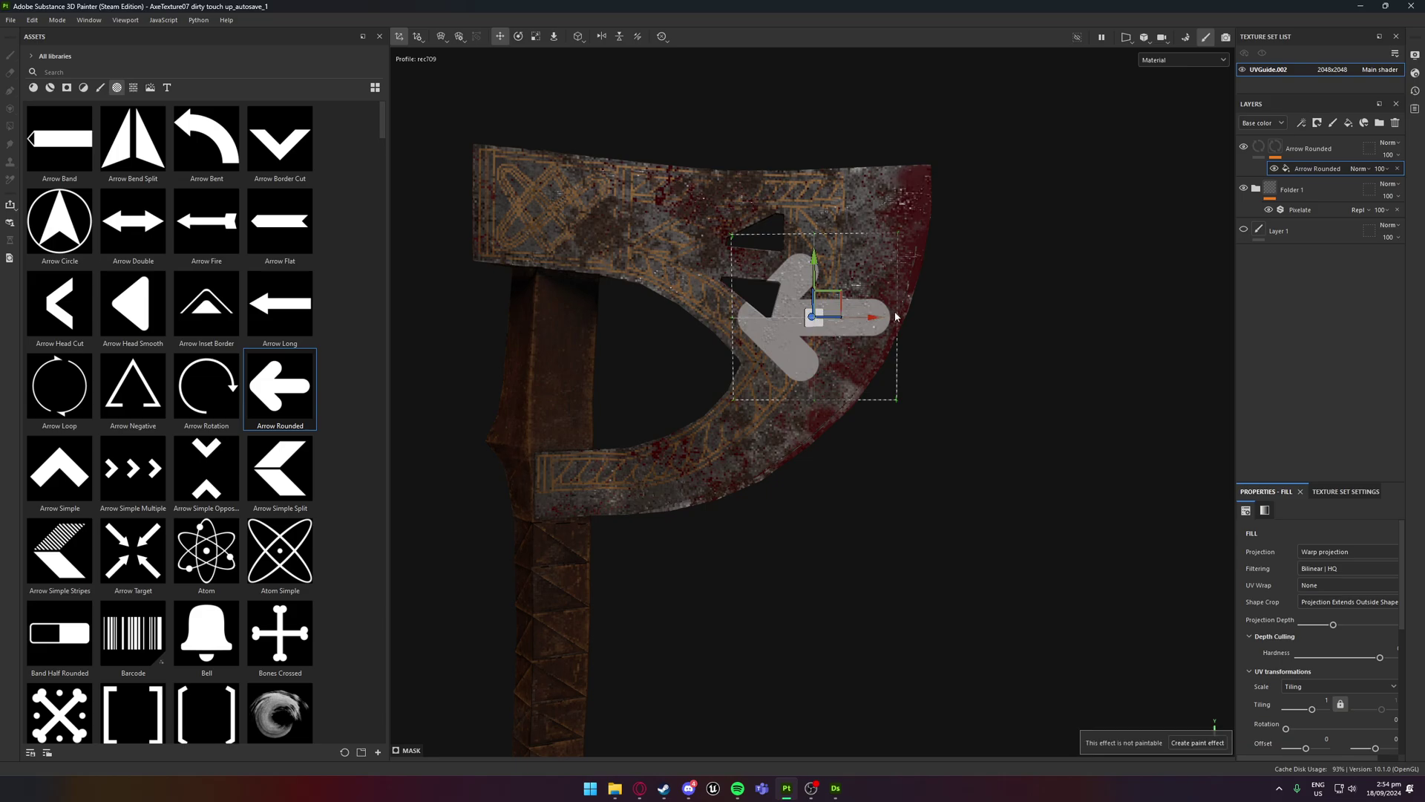
left_click_drag(873, 318, 715, 274)
key("r")
right_click_drag(540, 609, 1149, 185, "alt")
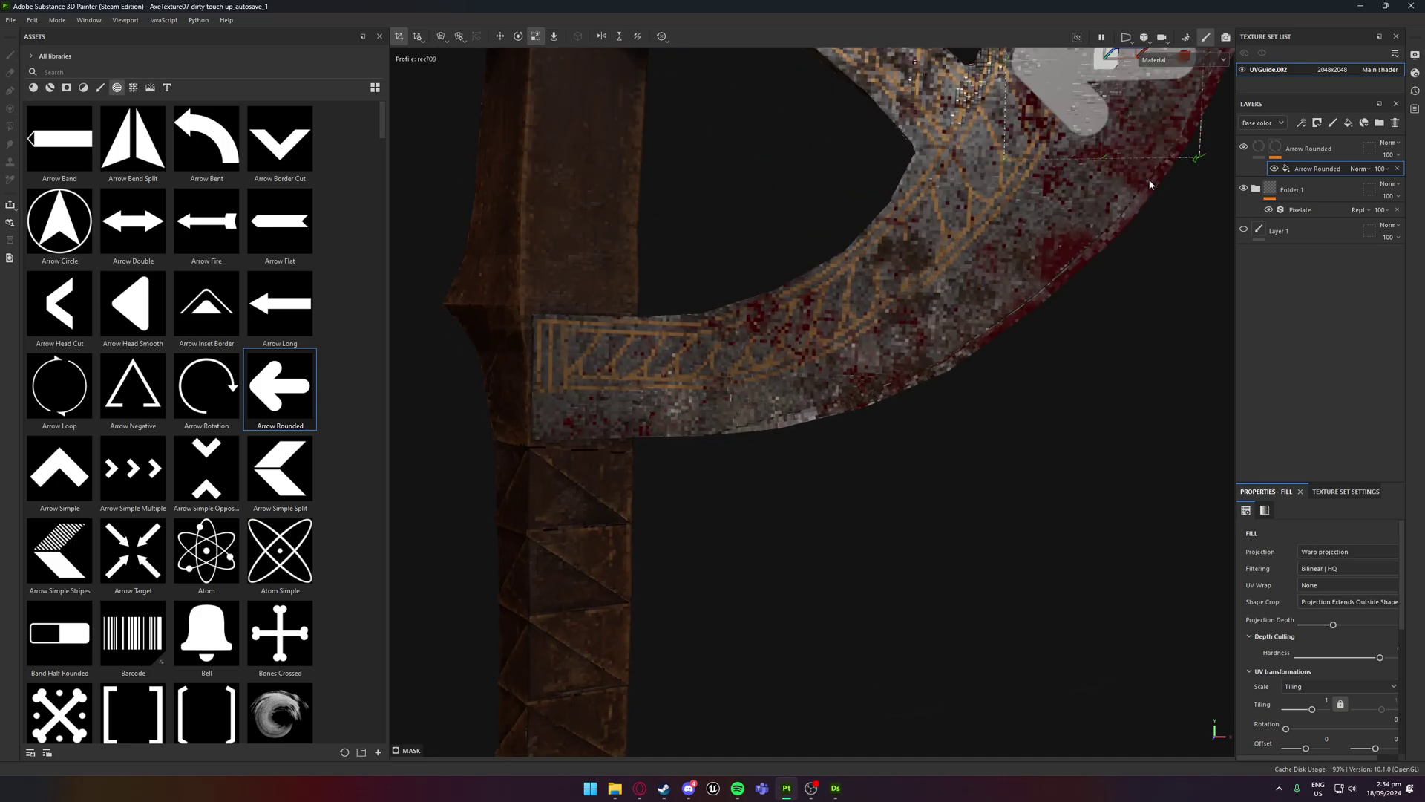
Raise the Arrow Rounded decal on the blade by setting its fill height to about 0.3
left_click(1329, 156)
scroll(1282, 627, "down", 10)
scroll(1292, 643, "down", 3)
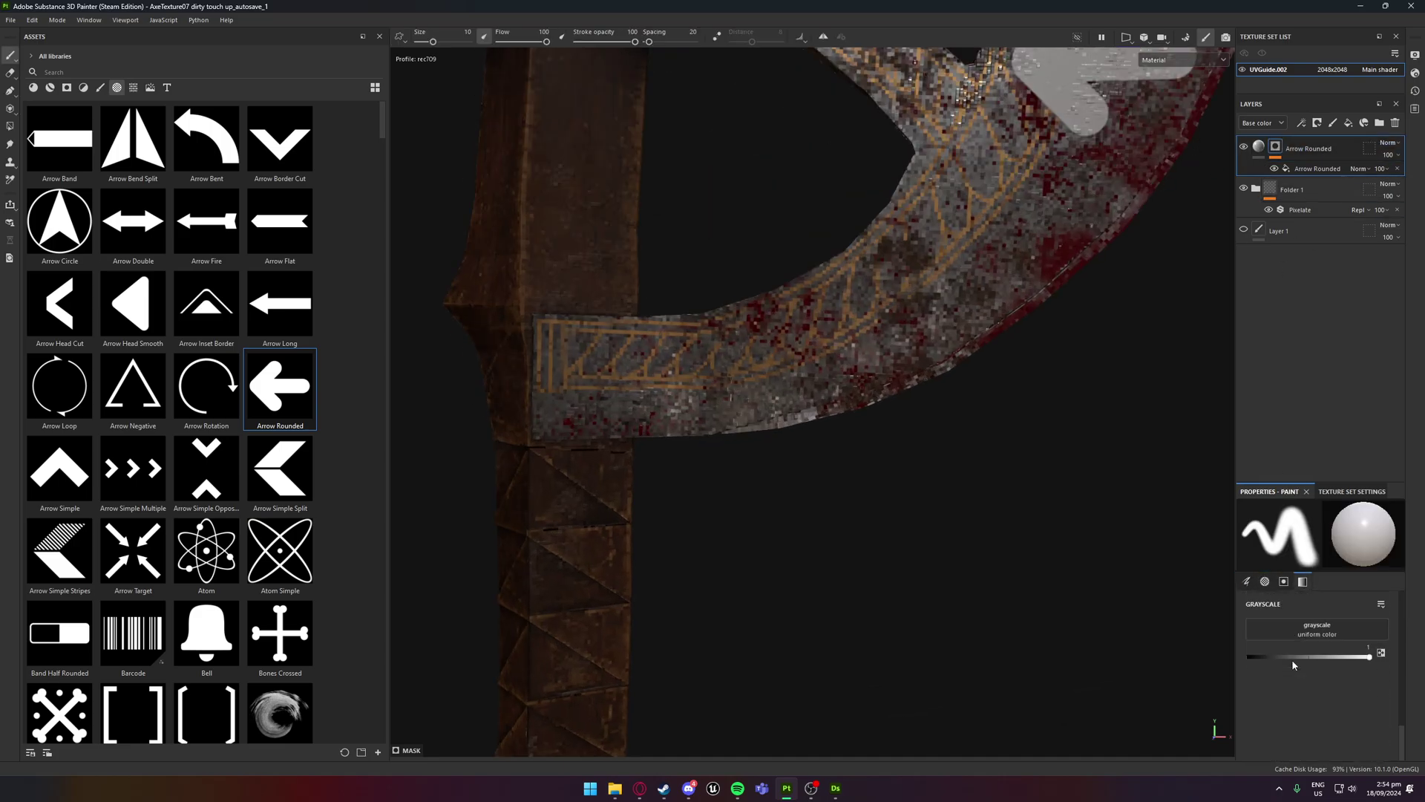
scroll(1327, 644, "up", 5)
middle_click_drag(1138, 296, 915, 604, "alt")
left_click(1319, 168)
left_click(1308, 148)
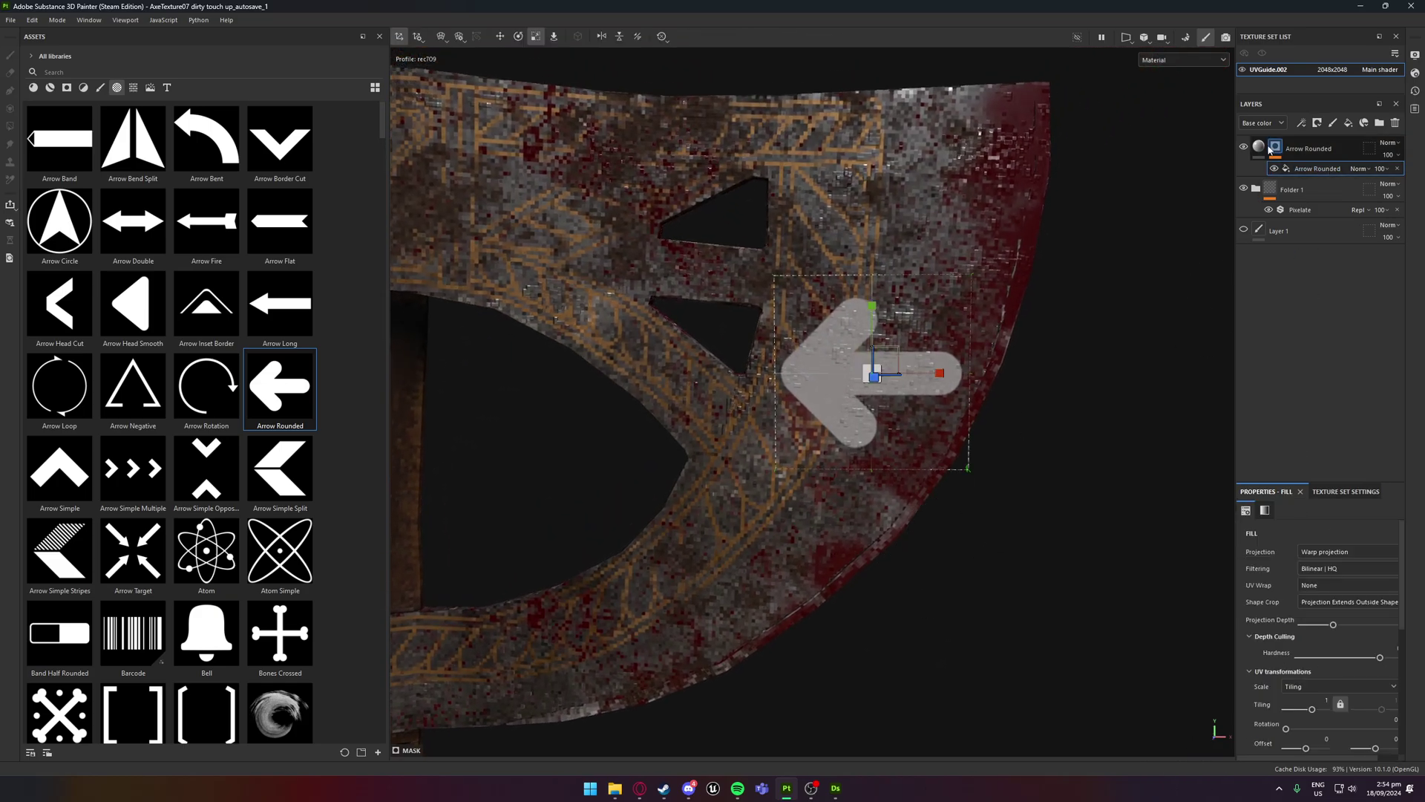
scroll(1290, 650, "down", 3)
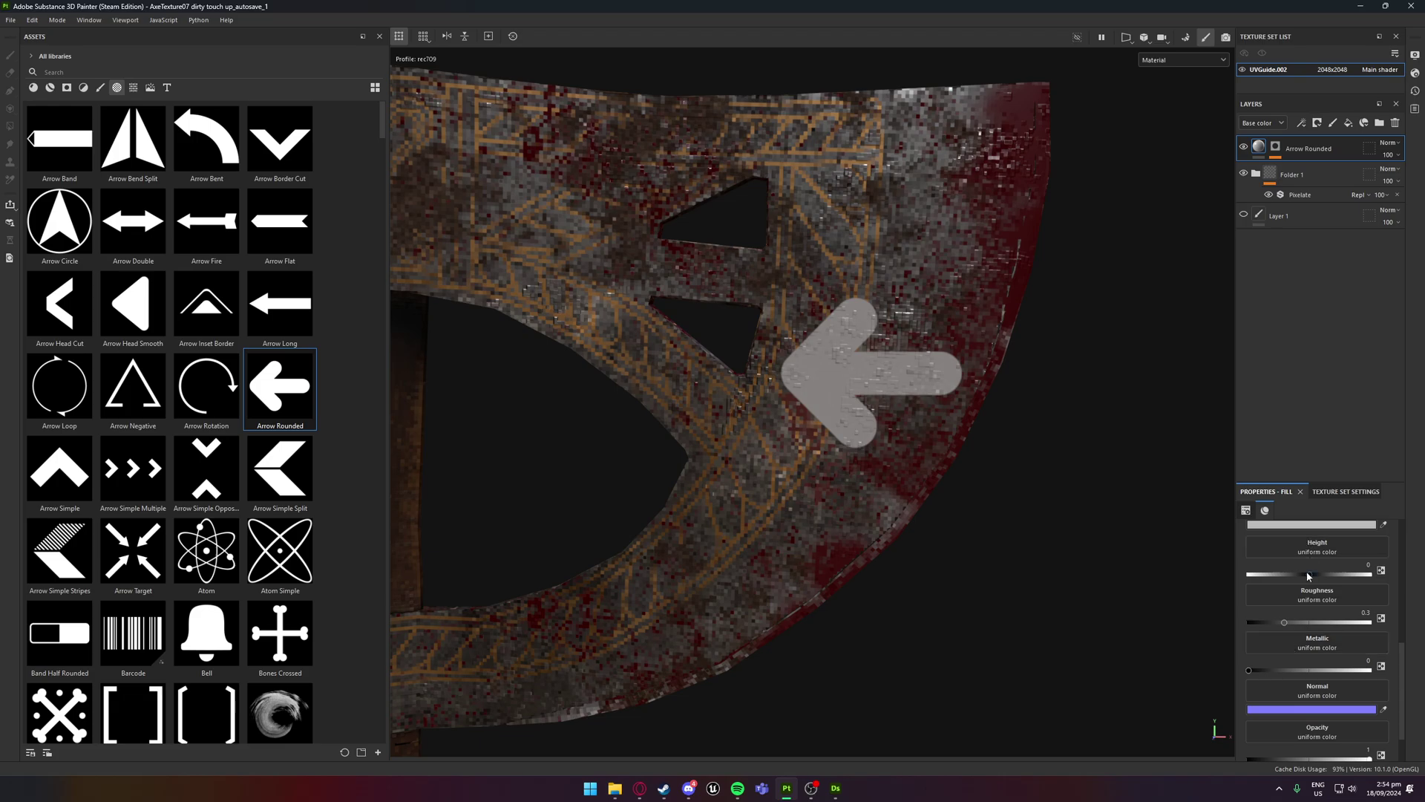
left_click_drag(1309, 576, 1329, 577)
scroll(1319, 575, "up", 3)
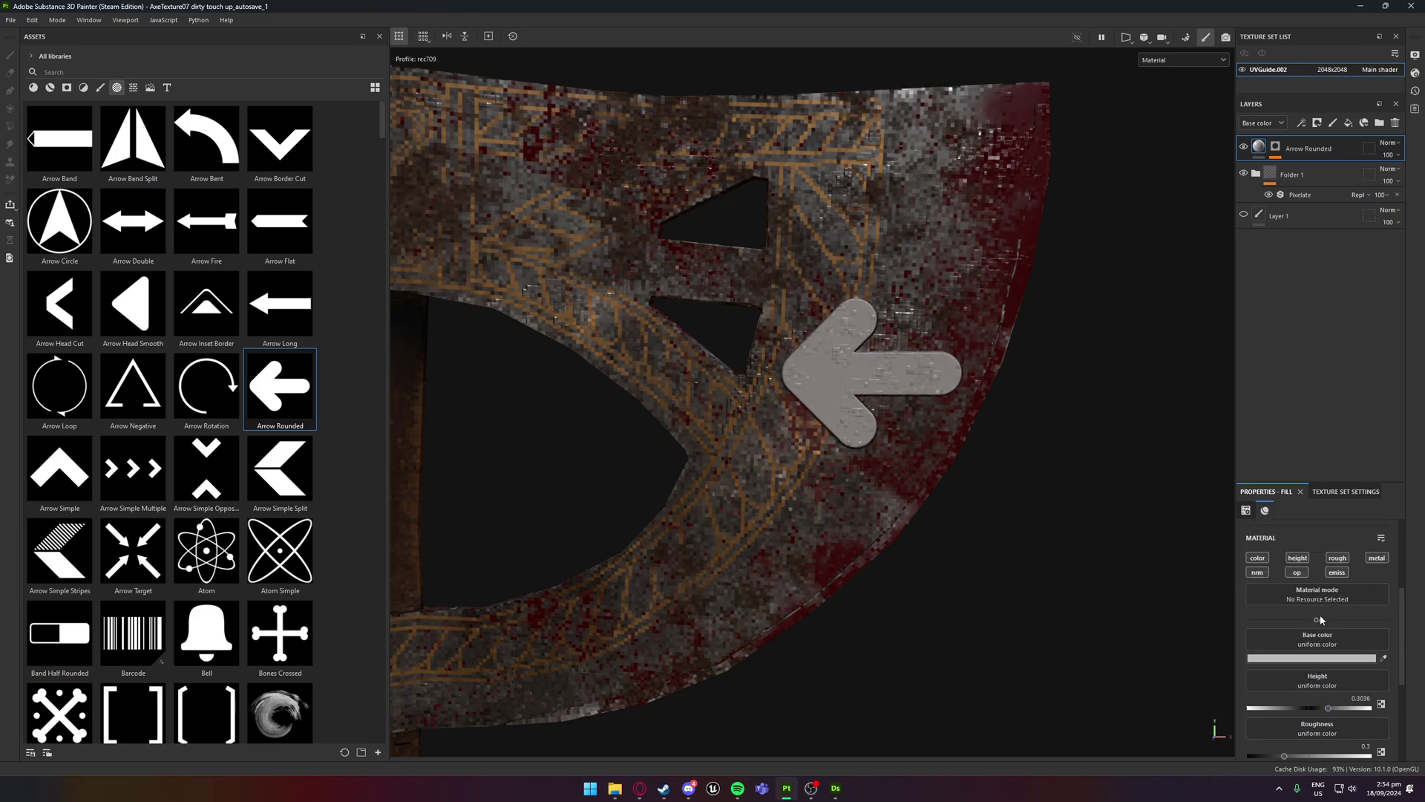
scroll(1323, 696, "down", 3)
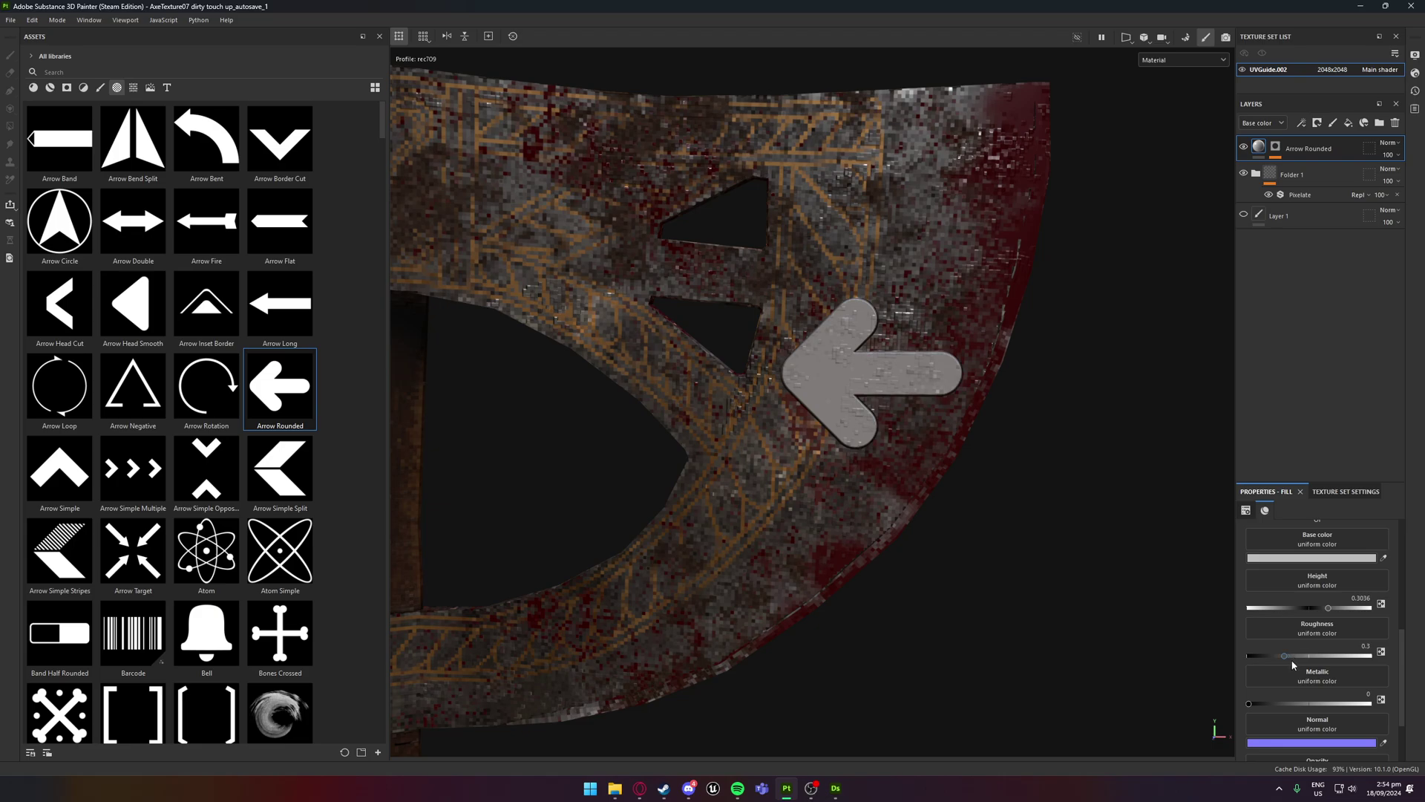
left_click_drag(1260, 705, 1232, 691)
left_click_drag(1025, 632, 883, 438, "alt")
Search the material assets for "embr"
left_click(106, 72)
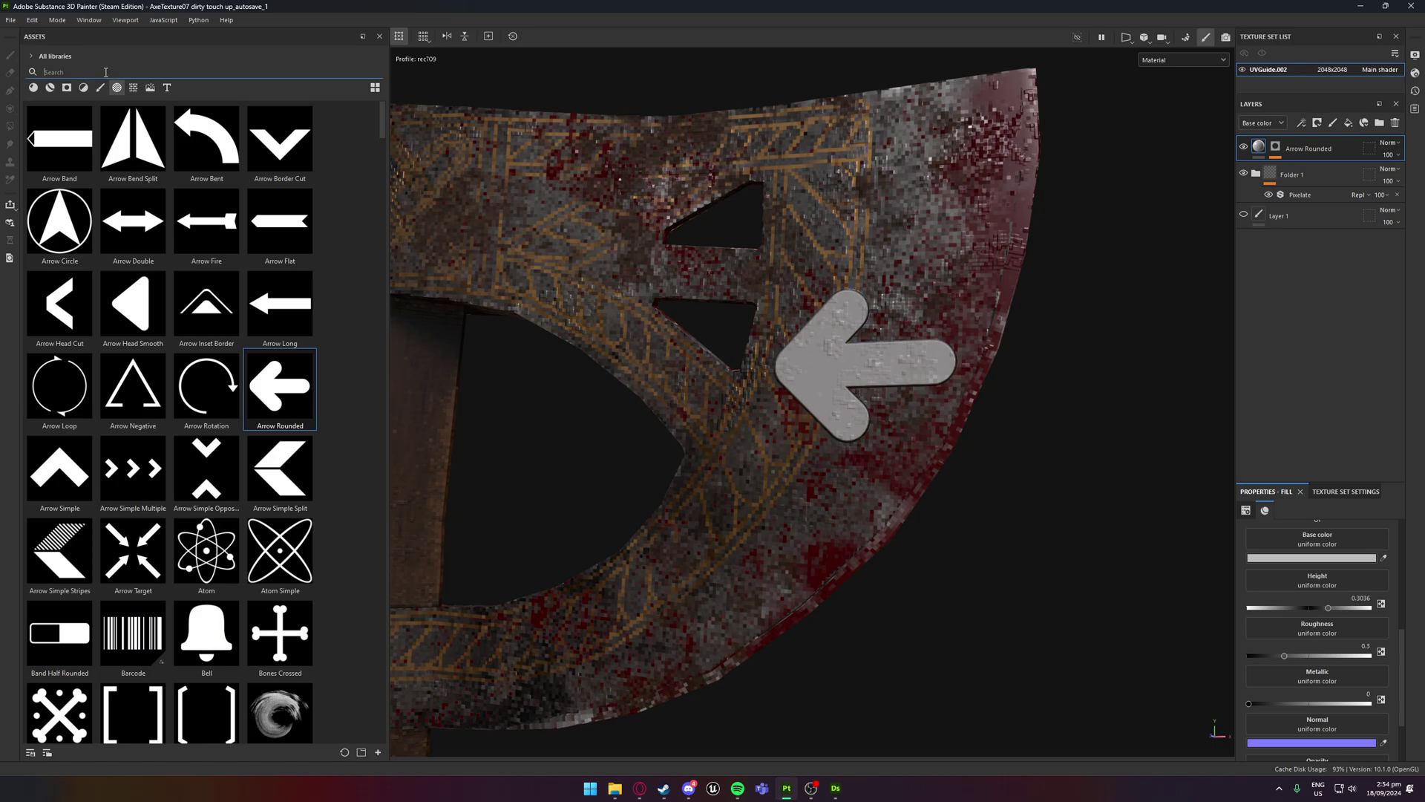
type("embr")
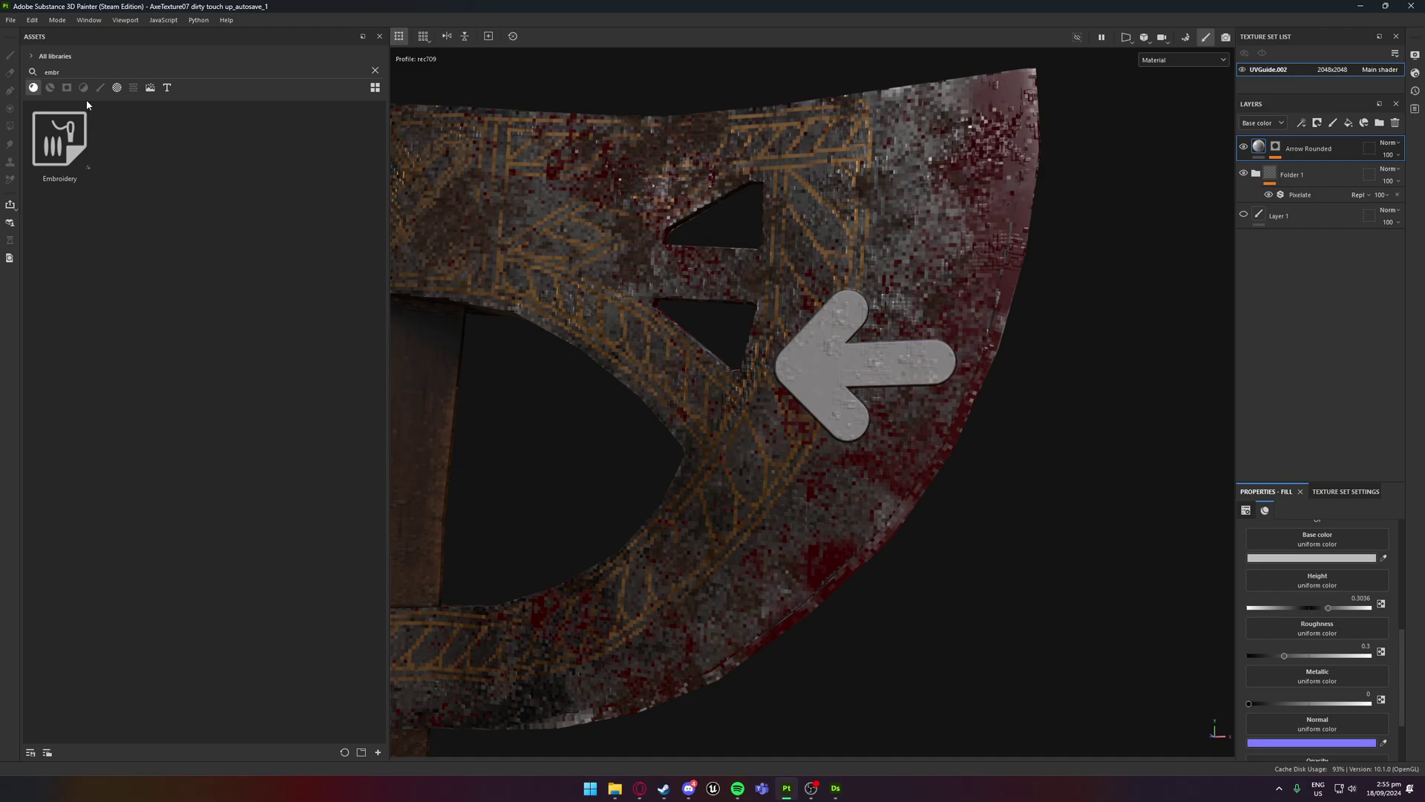
Try the Embroidery material as a separate fill layer above the Arrow Rounded decal and delete that layer
left_click_drag(80, 138, 78, 146)
left_click_drag(1336, 167, 1311, 151)
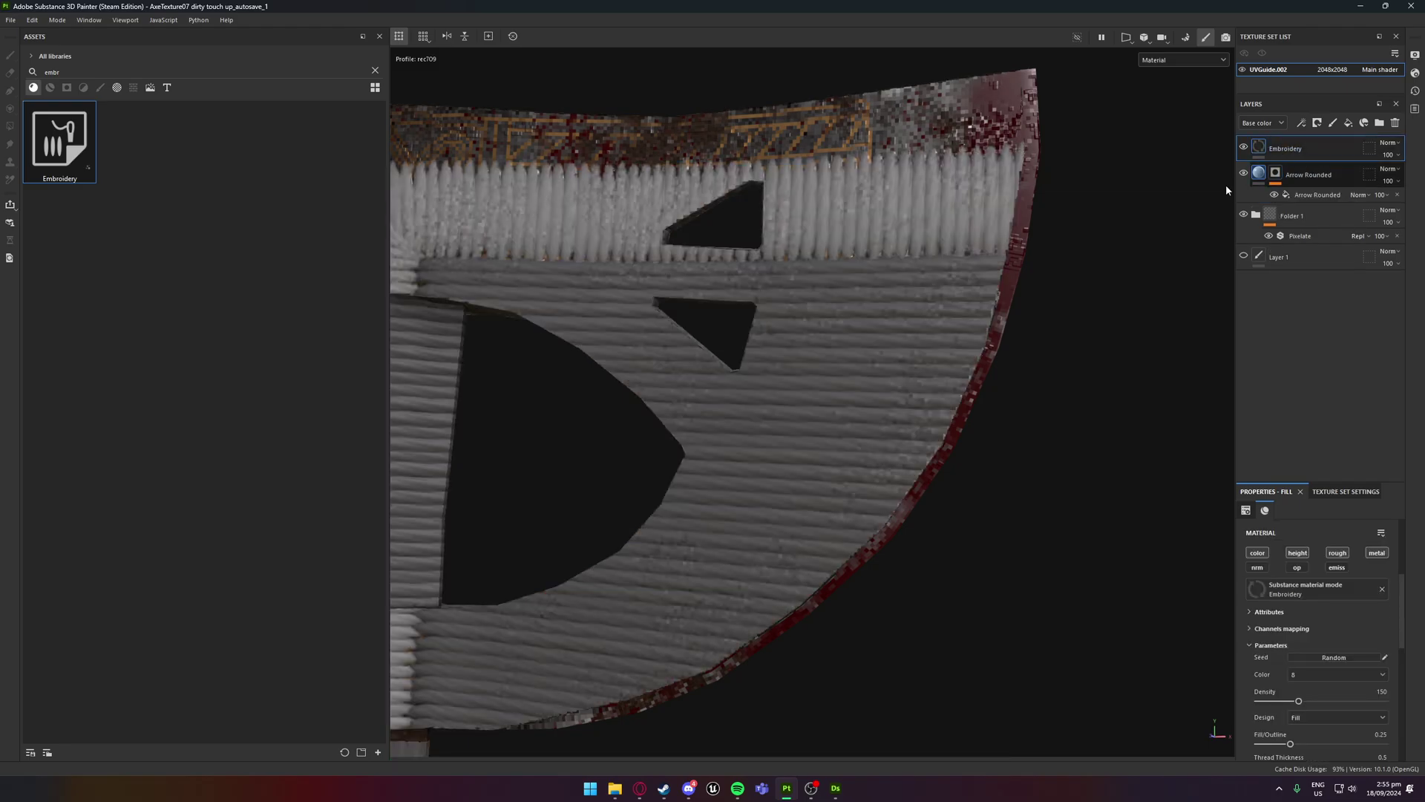
scroll(866, 305, "down", 5)
middle_click_drag(597, 510, 849, 249, "alt")
scroll(835, 291, "down", 2)
left_click_drag(837, 293, 923, 357, "alt")
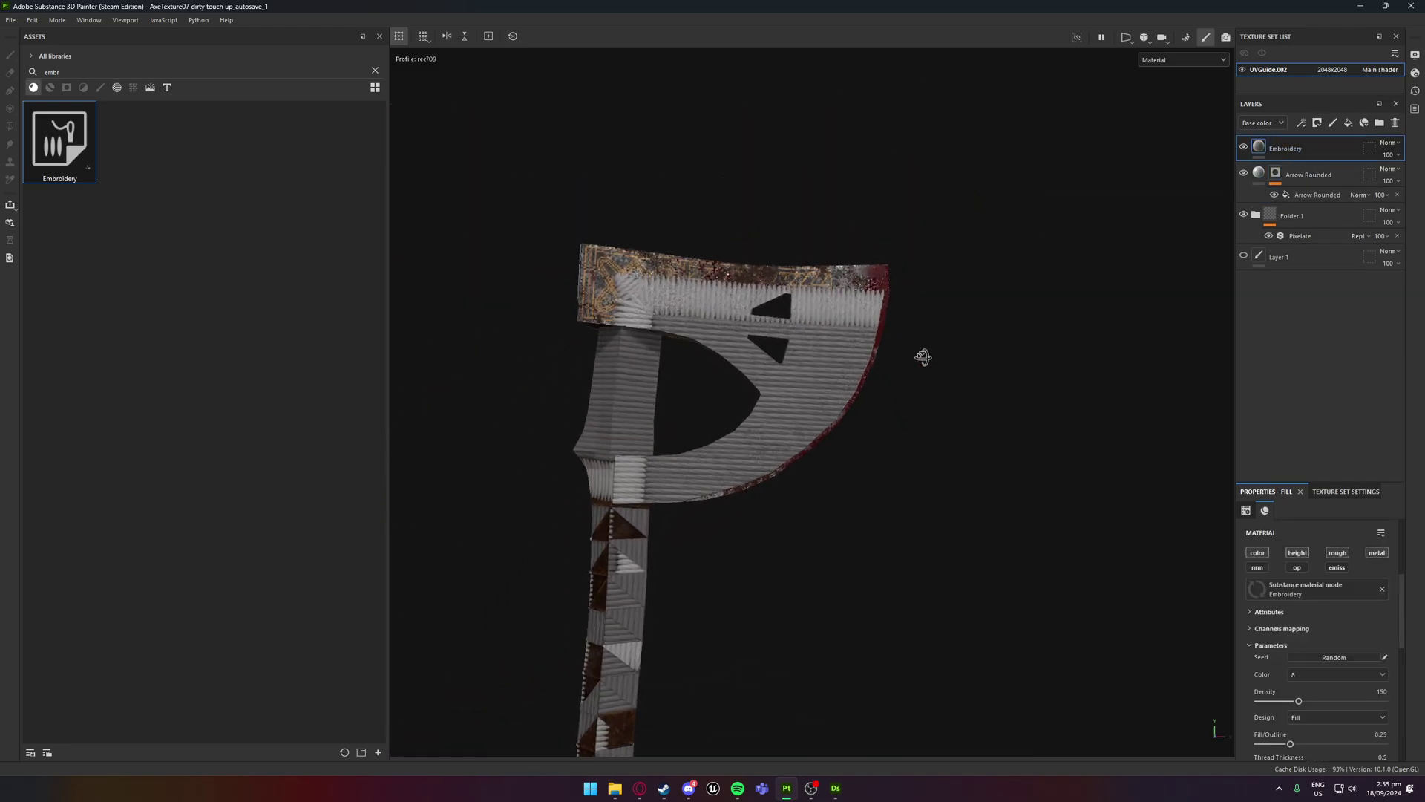
scroll(923, 357, "up", 2)
scroll(1355, 572, "down", 5)
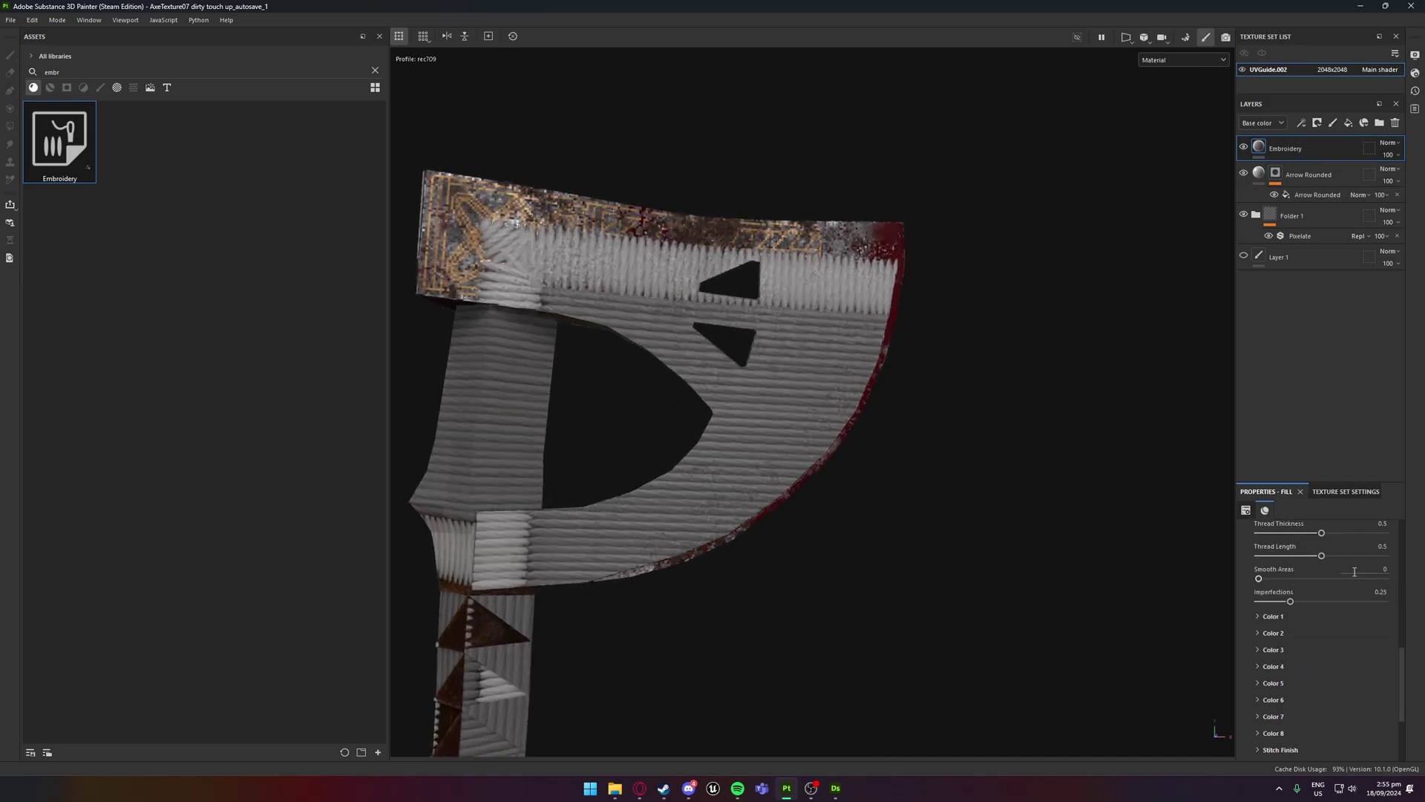
scroll(1355, 571, "down", 3)
key("Delete")
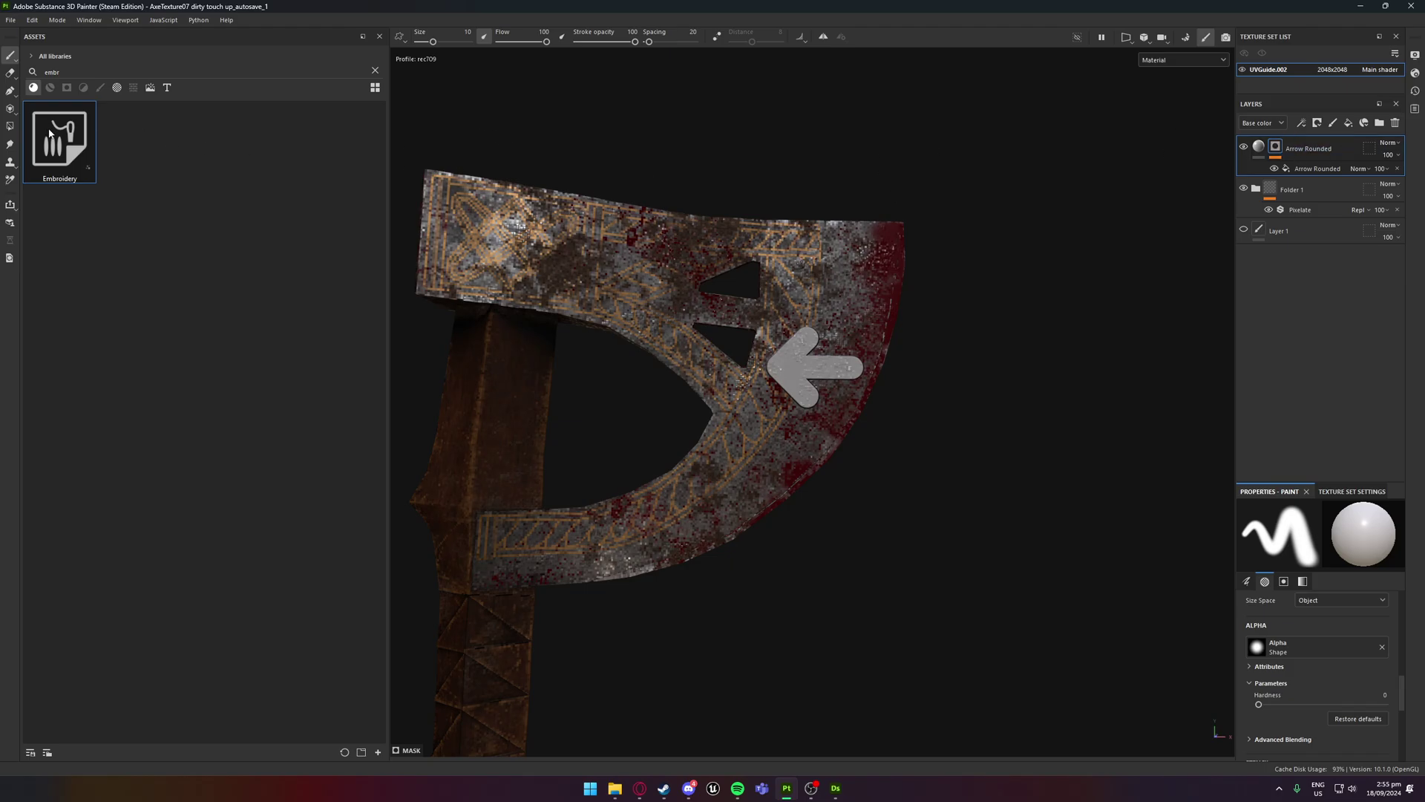
Try the Embroidery material in the Arrow Rounded layer's mask with a density of 112 and remove it
left_click_drag(52, 133, 1277, 153)
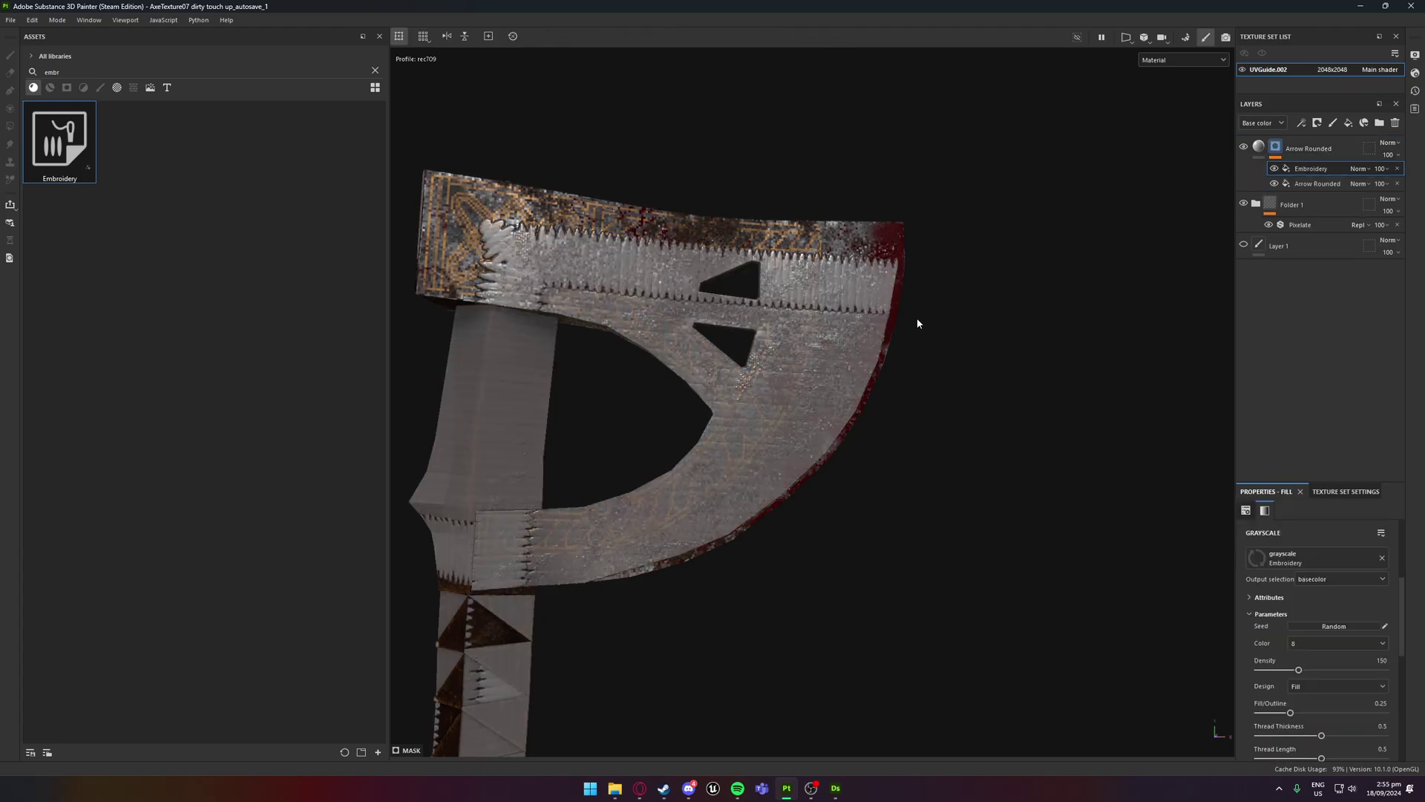
key("Delete")
left_click_drag(46, 167, 1301, 168)
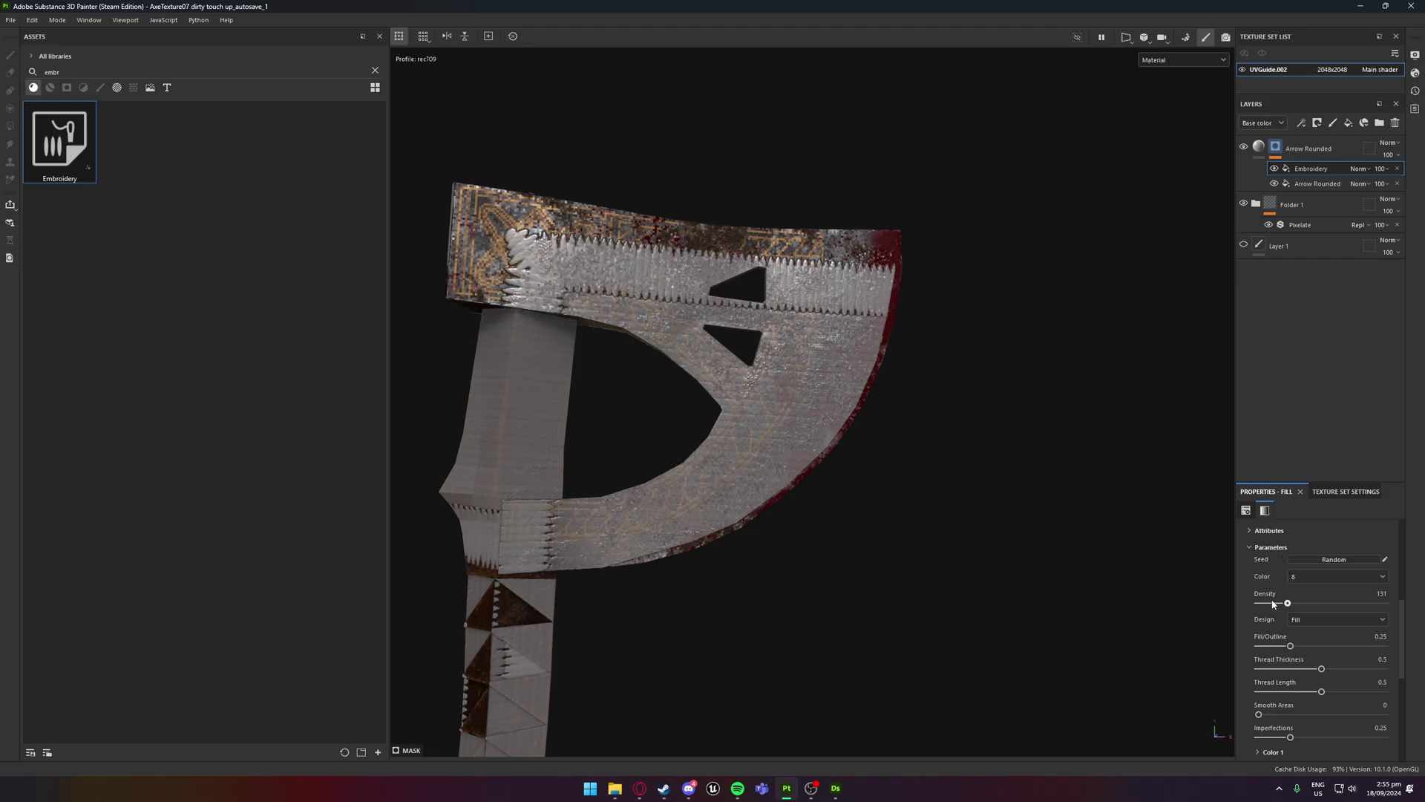
left_click_drag(1272, 603, 1277, 602)
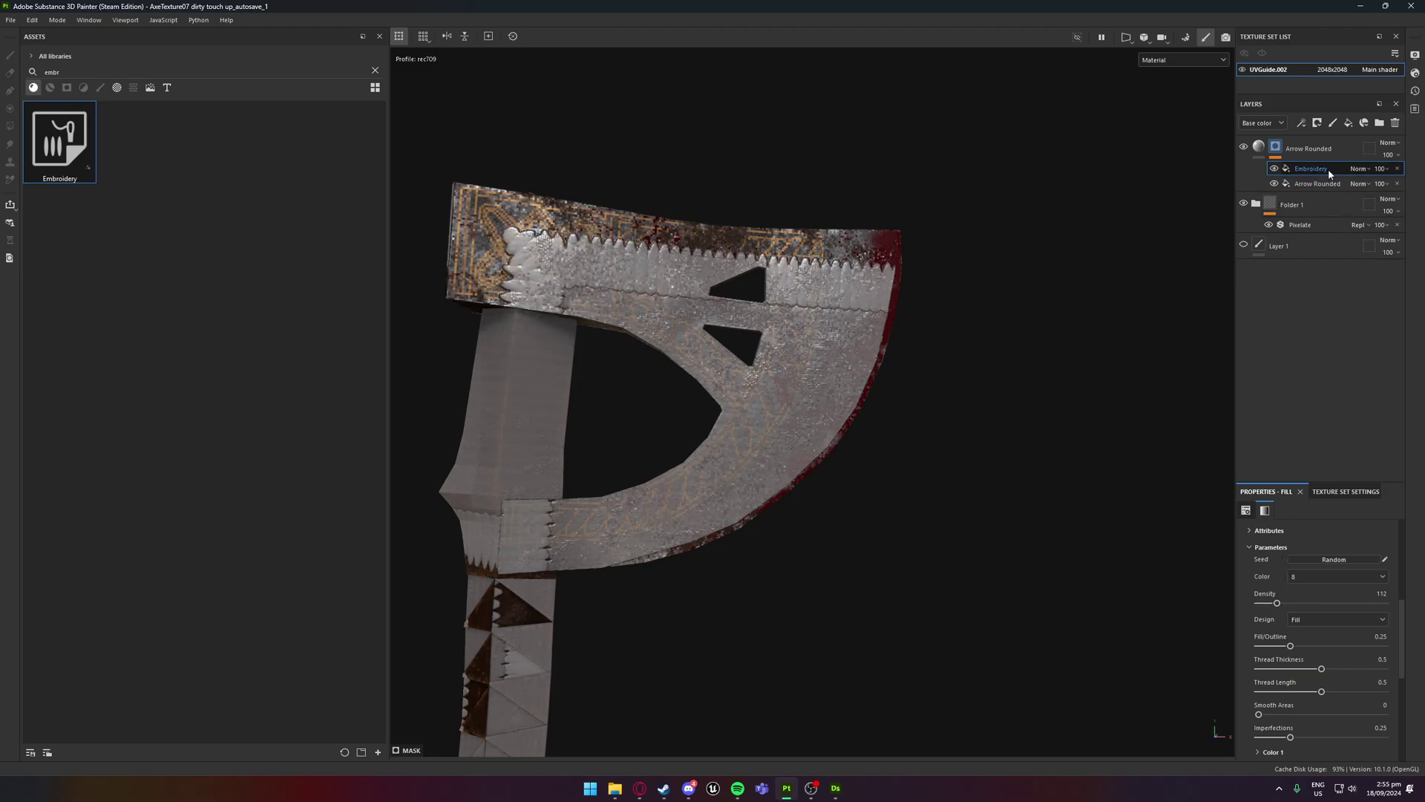
key("Delete")
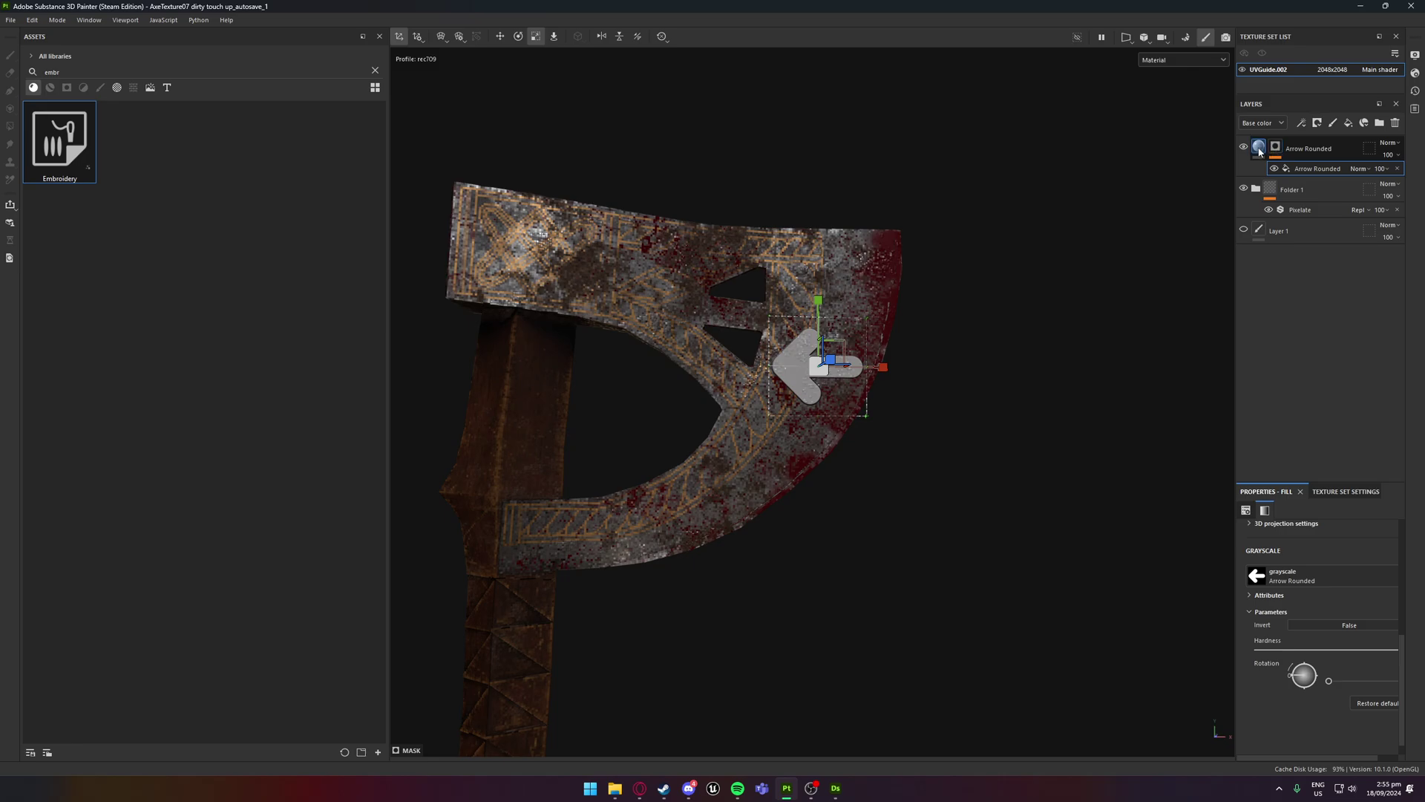
Add the Embroidery material to the Arrow Rounded layer's content so the stitching stays within the arrow mask
left_click(1276, 152)
left_click_drag(39, 154, 1262, 151)
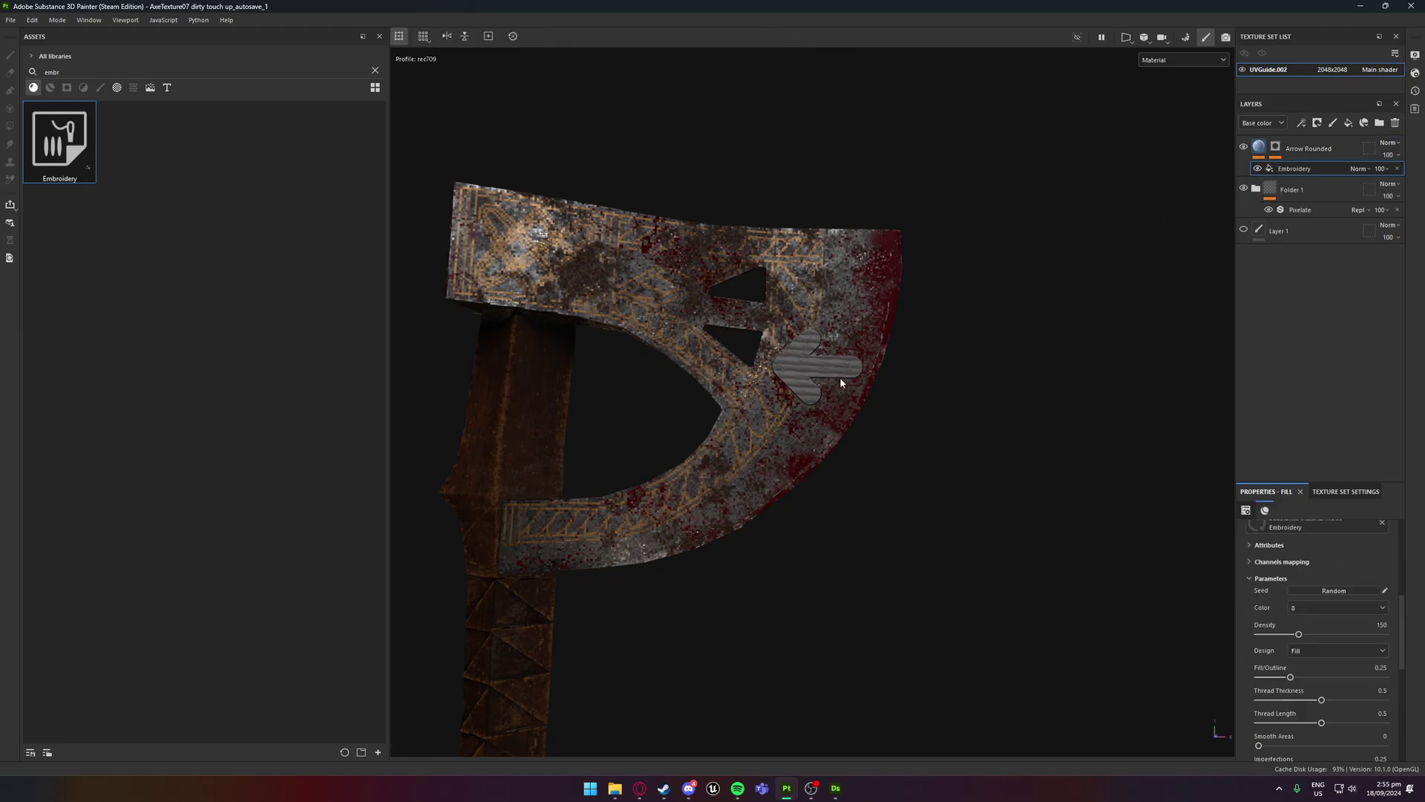
scroll(827, 354, "up", 6)
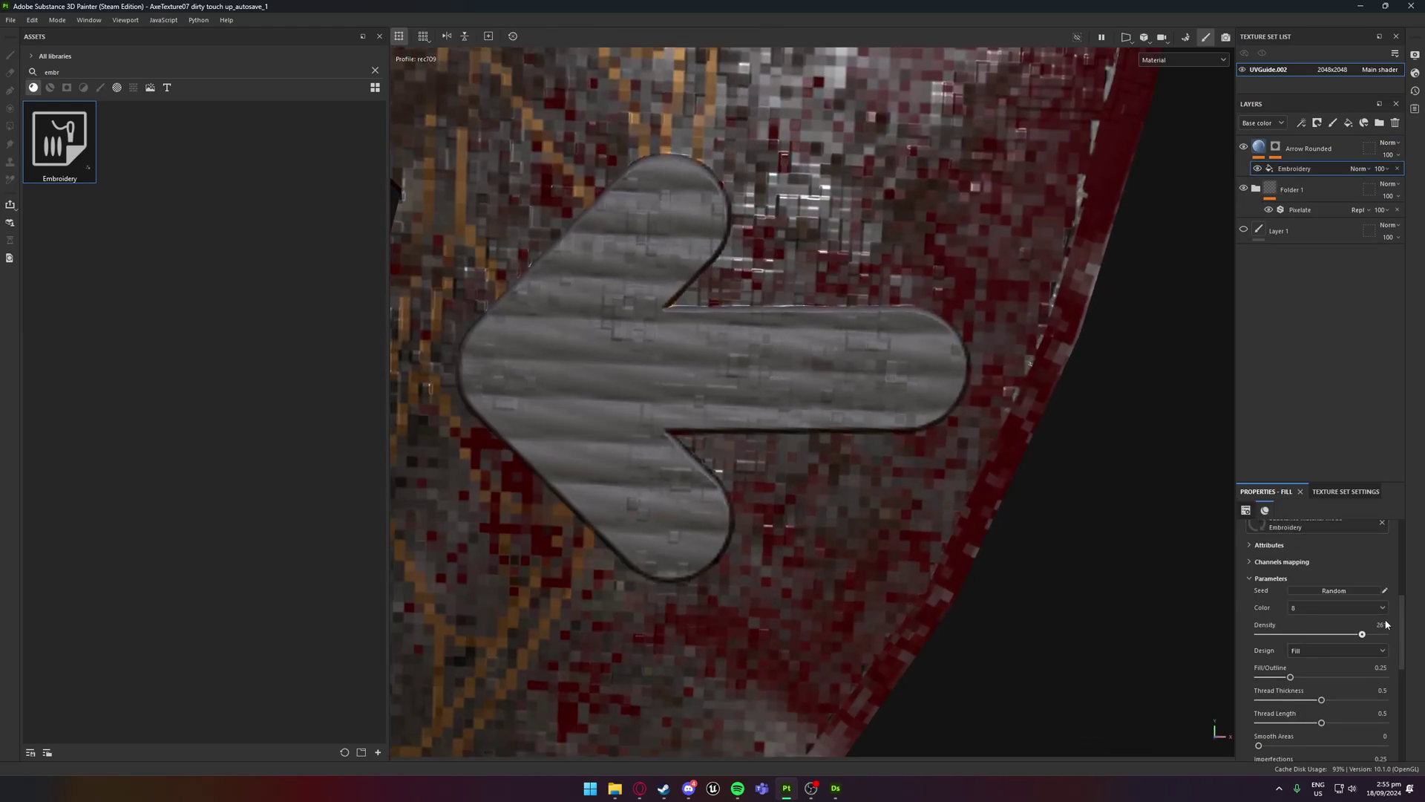
Set the Embroidery to 1 color, density 226, thread thickness 0.65, thread length 0.81 and imperfections 0.51
left_click_drag(1386, 621, 1342, 633)
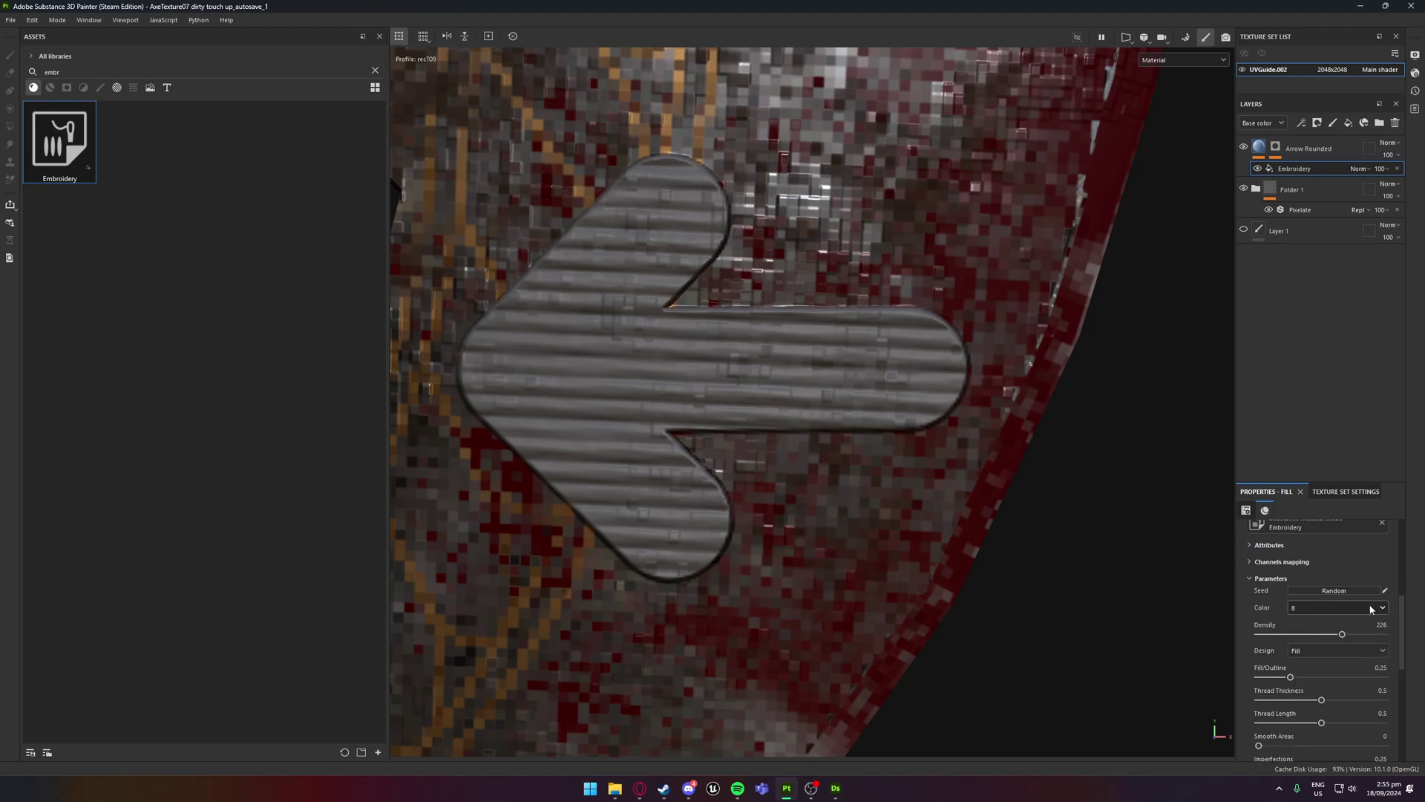
scroll(1322, 623, "down", 3)
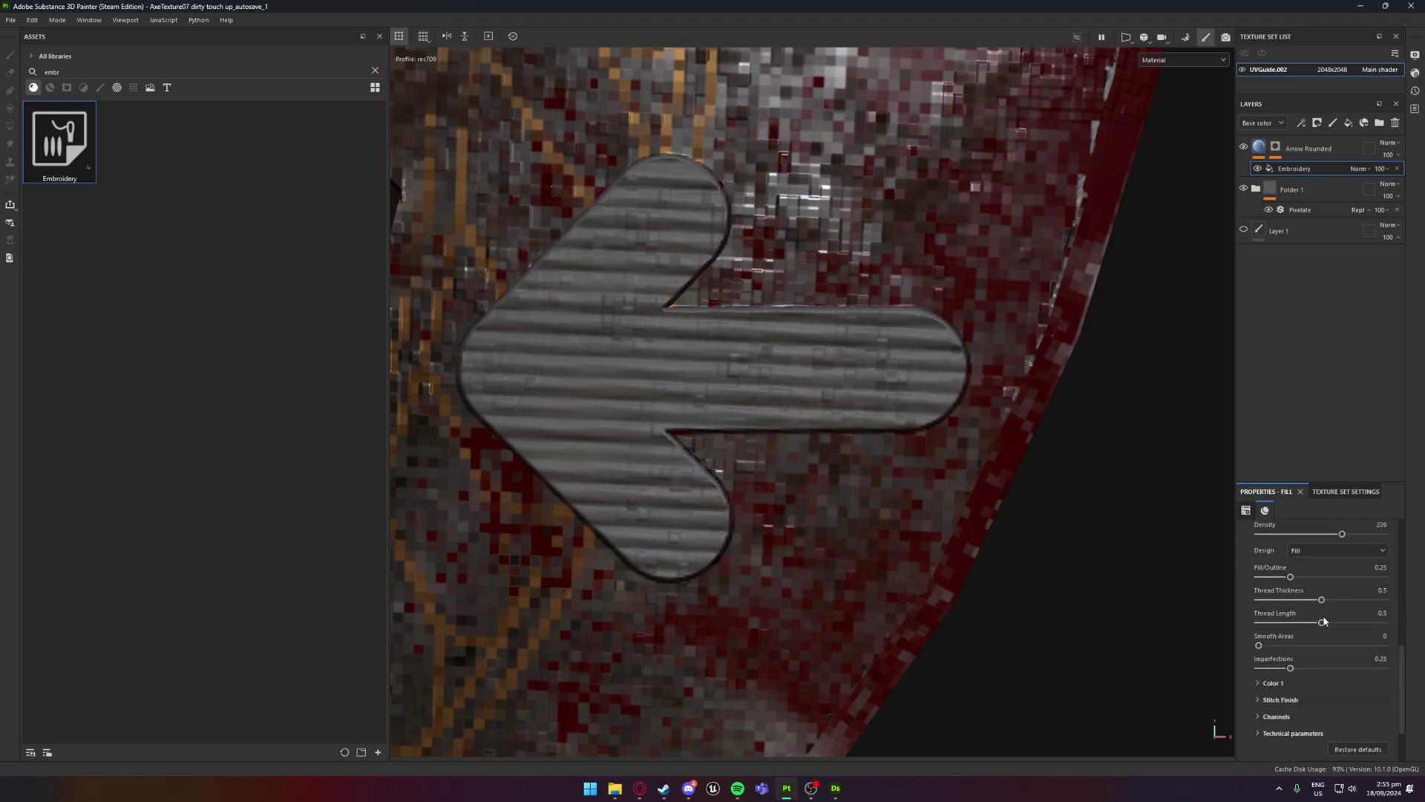
scroll(1282, 593, "down", 1)
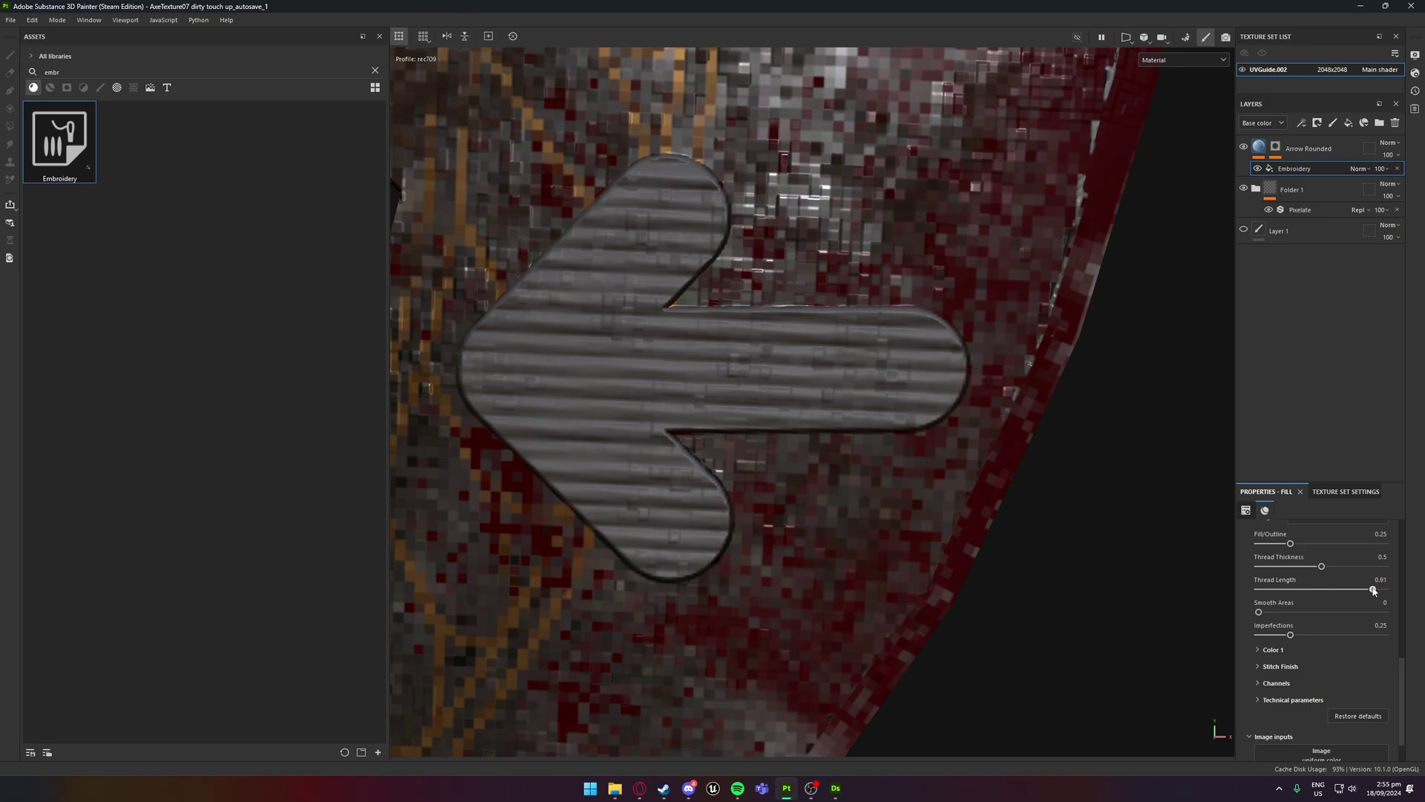
left_click_drag(1374, 591, 1340, 566)
scroll(1299, 608, "down", 1)
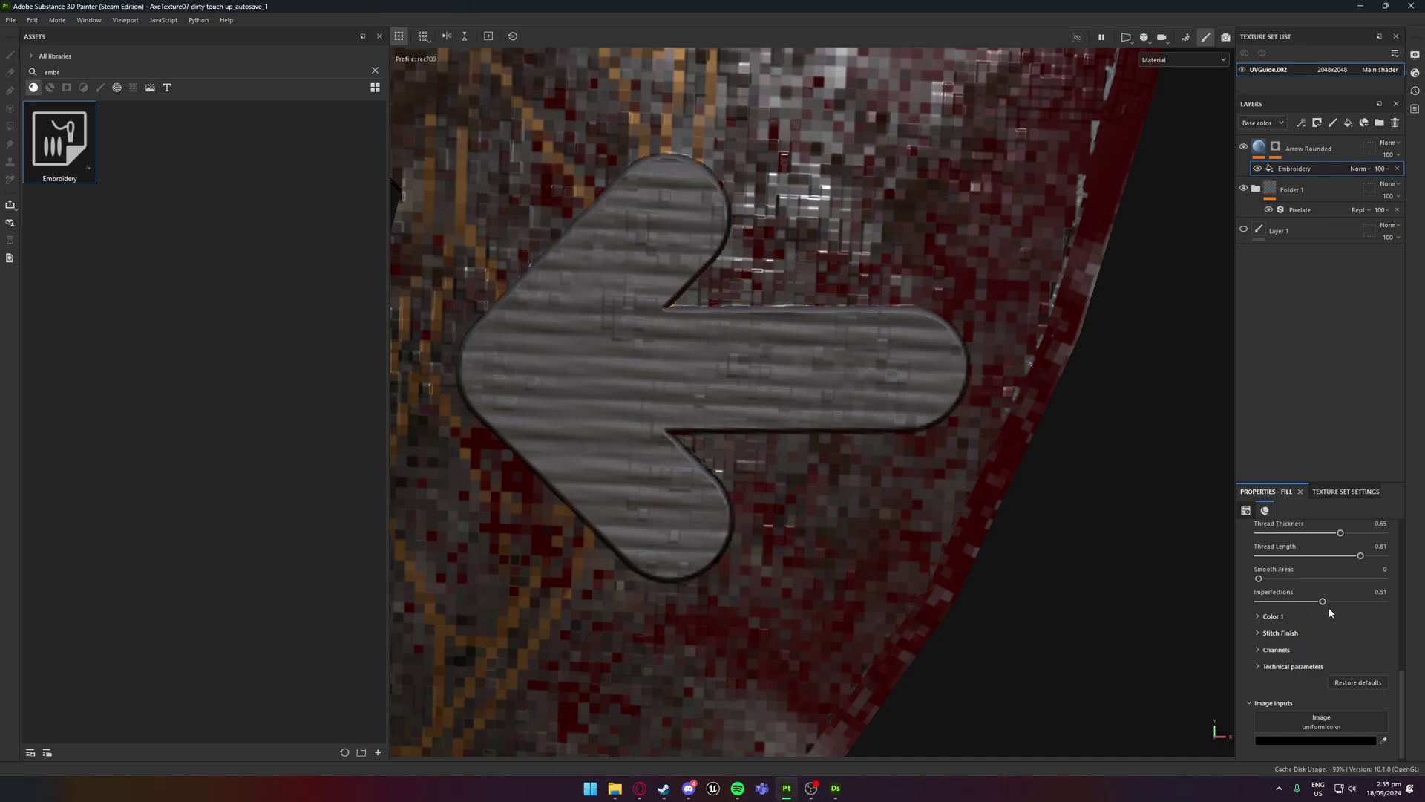
Set the Embroidery fill's tiling to 32 and its Fill/Outline value to 0.38
scroll(1329, 611, "up", 11)
left_click_drag(1305, 601, 1325, 603)
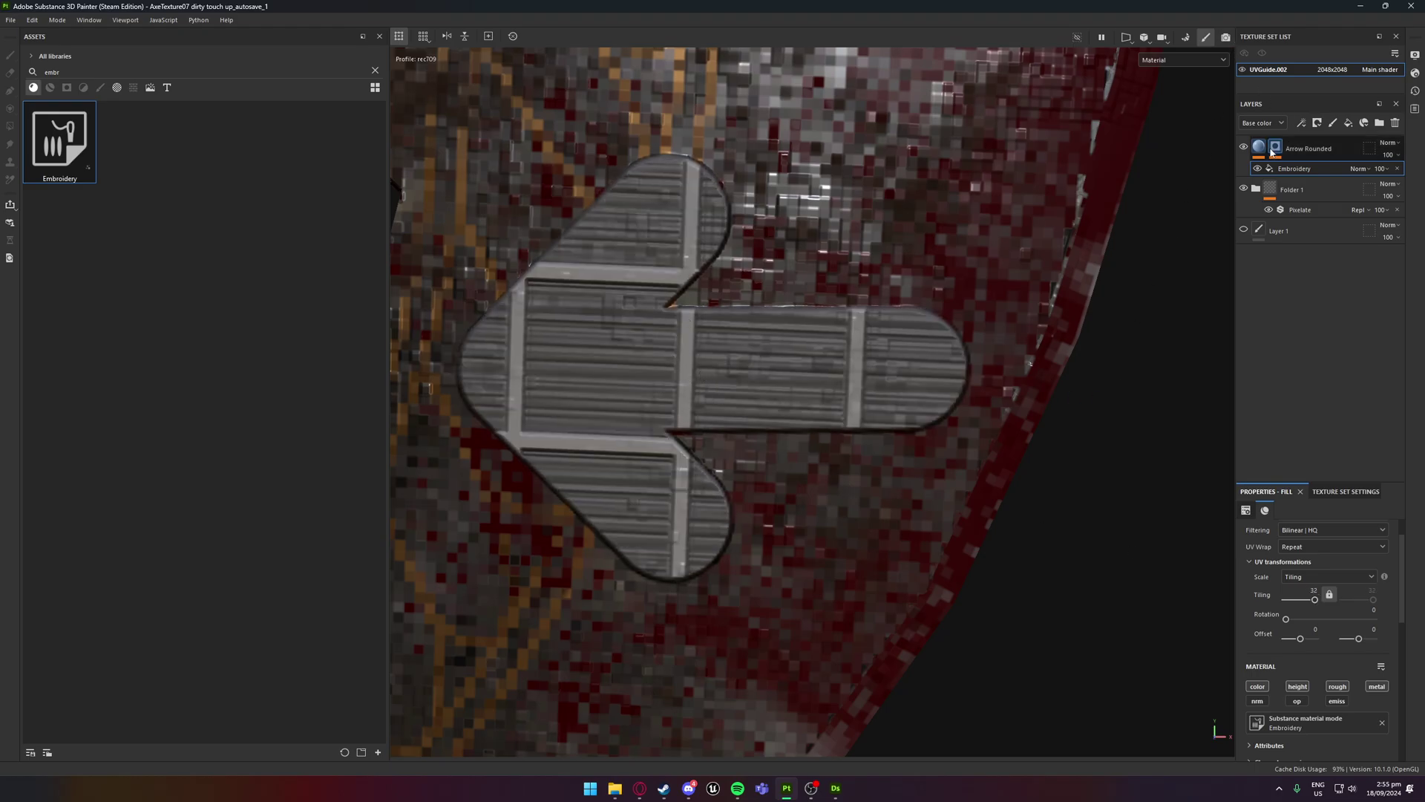
scroll(1289, 709, "down", 5)
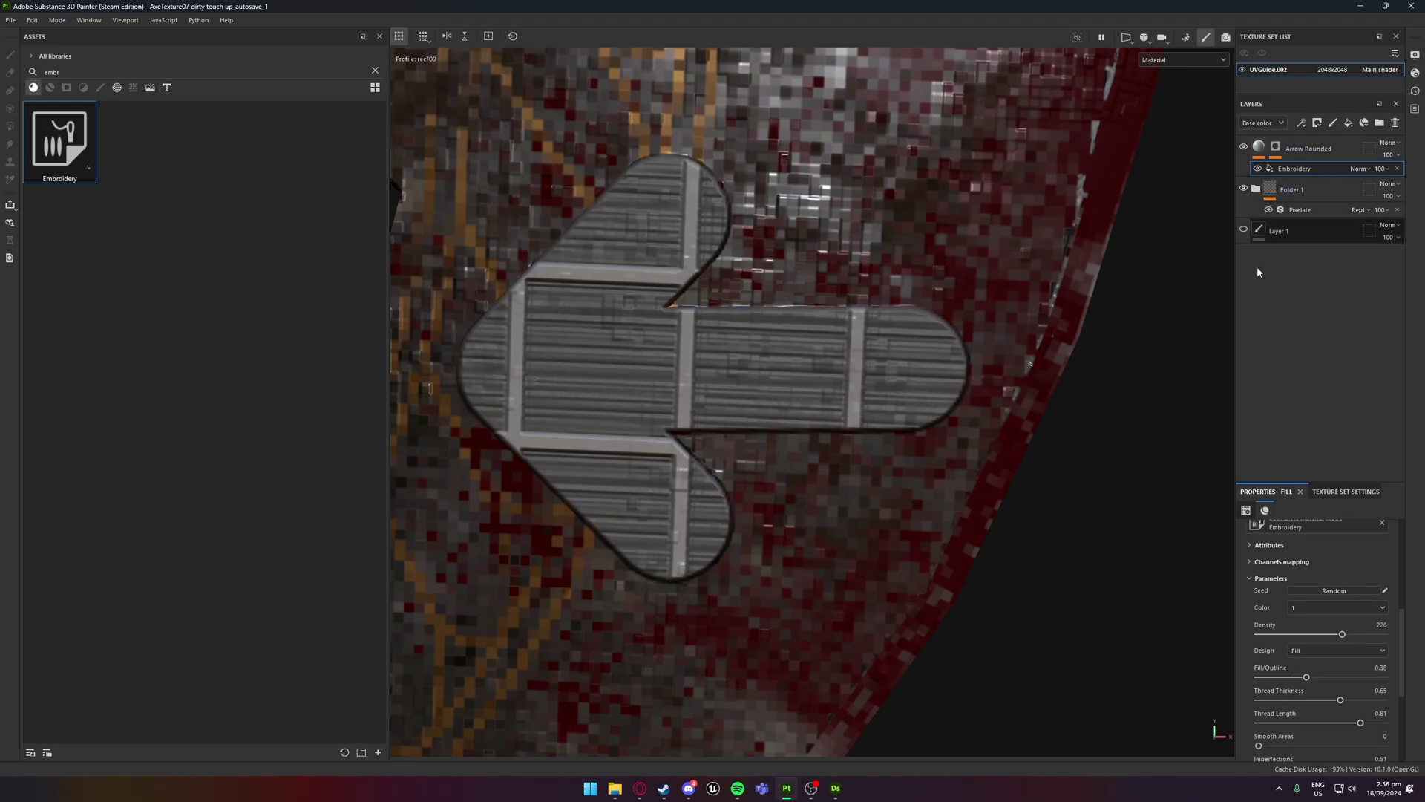
Change the Embroidery's image input uniform color to red
scroll(1317, 630, "down", 5)
left_click(1323, 734)
left_click(1250, 623)
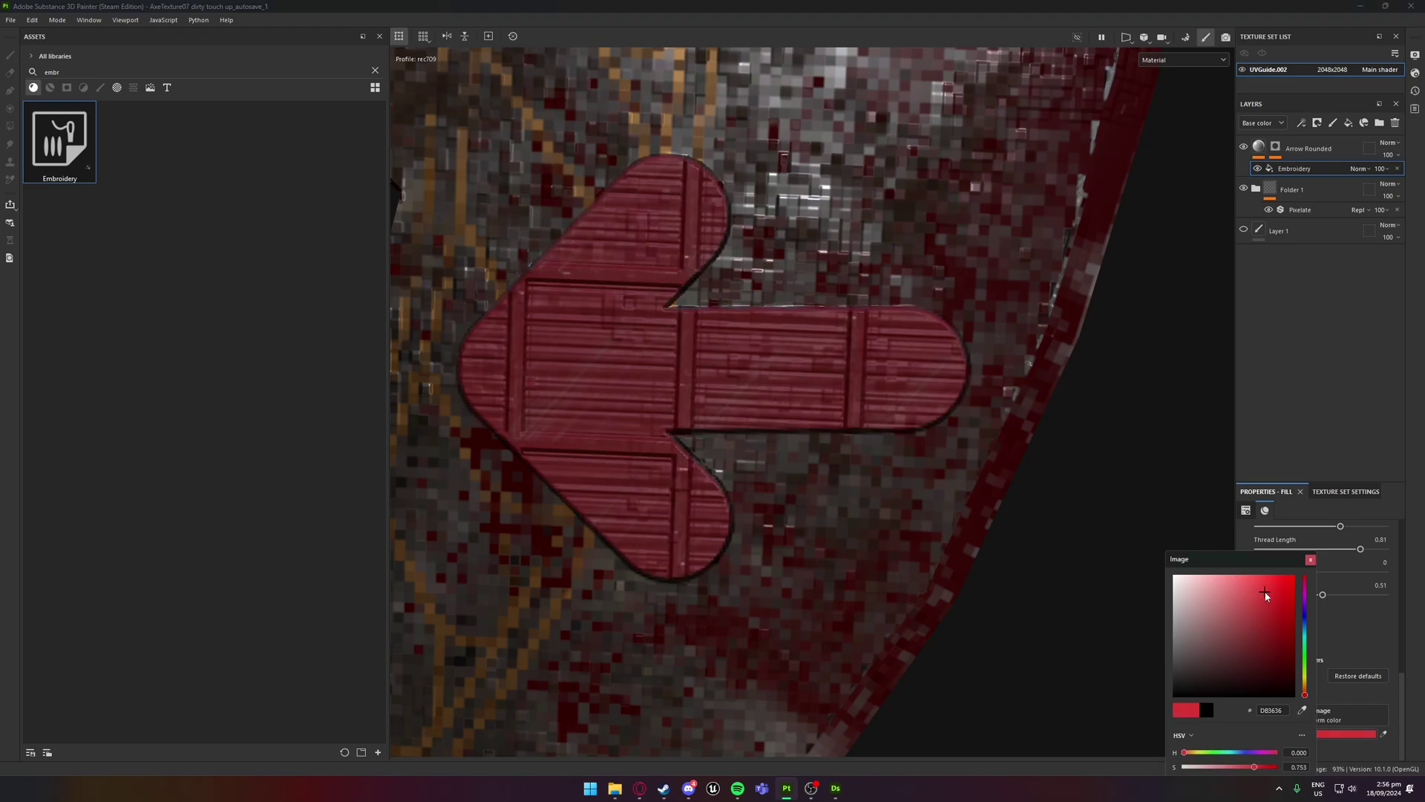
left_click(1310, 559)
Set the Arrow Rounded base fill's roughness to about 0.84 and its height to about 0.21
scroll(920, 442, "down", 6)
scroll(916, 447, "down", 3)
left_click_drag(917, 446, 965, 438, "alt")
left_click(1310, 149)
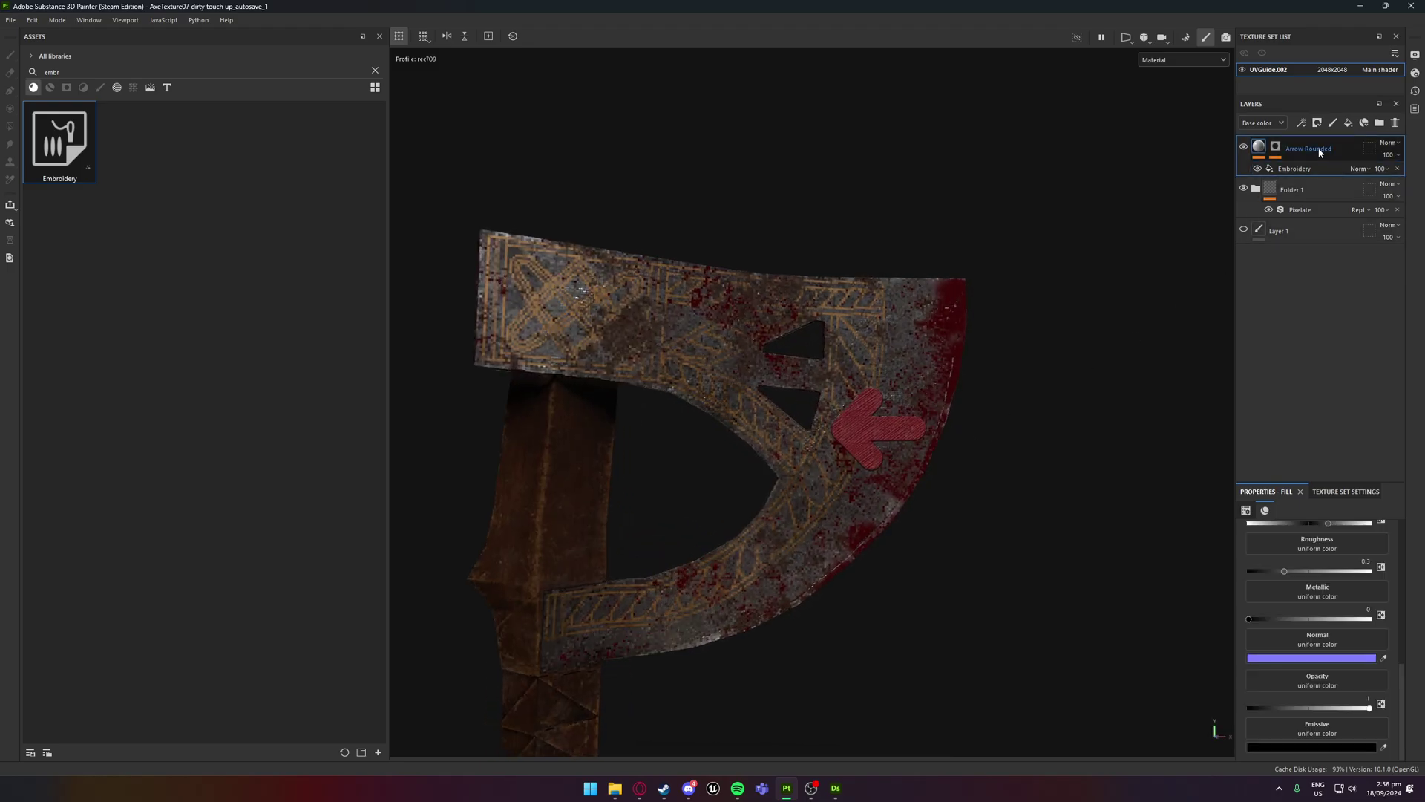
scroll(1314, 601, "up", 3)
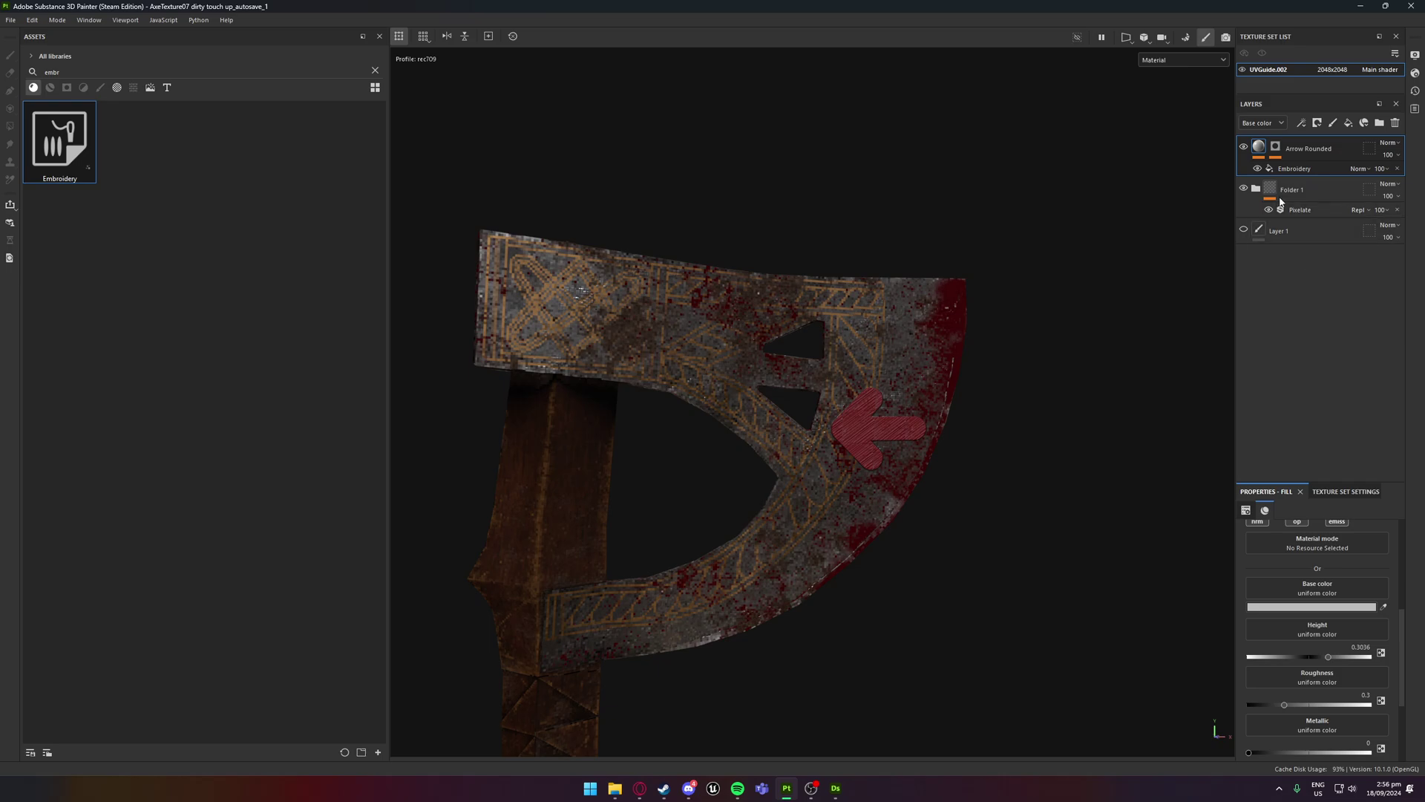
scroll(1314, 623, "down", 2)
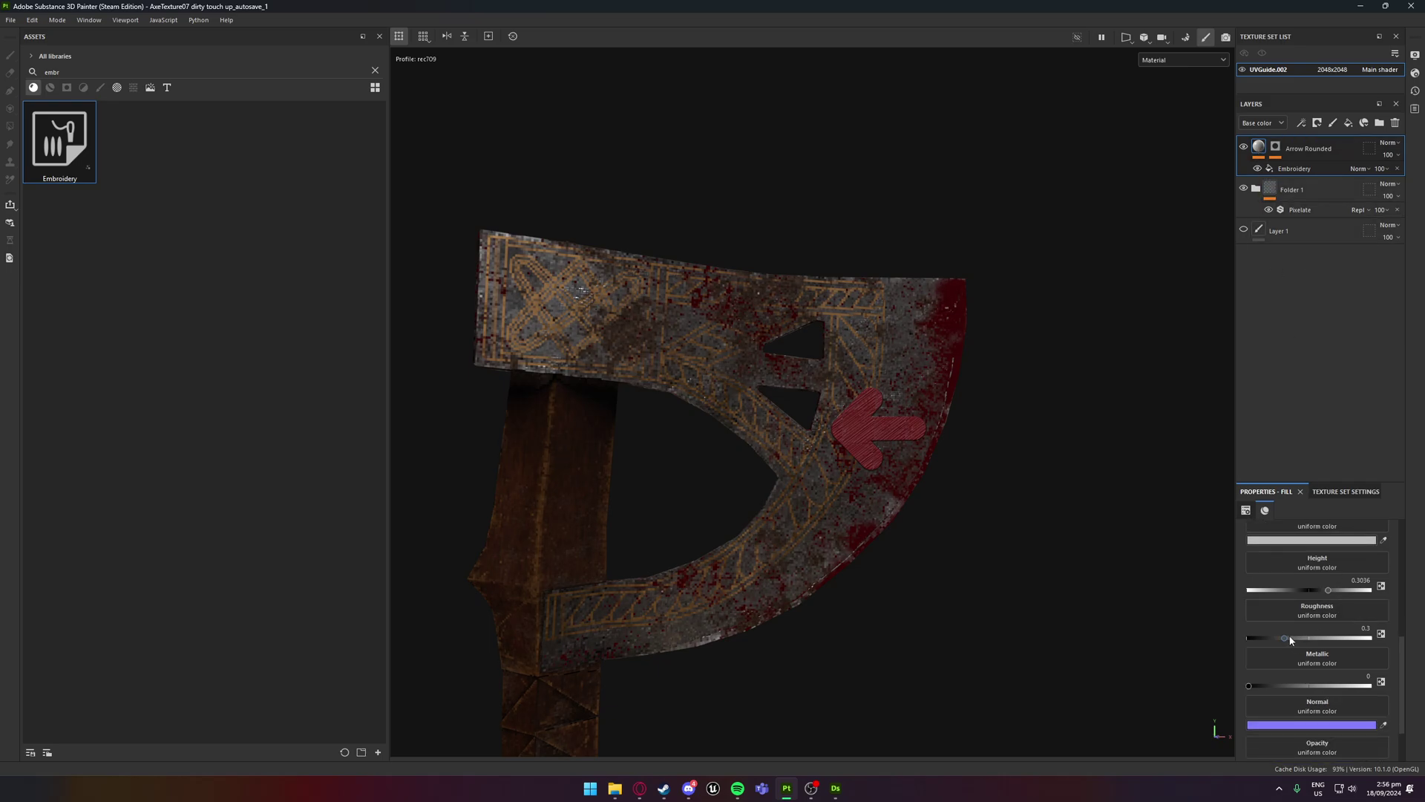
scroll(1347, 633, "down", 2)
scroll(1333, 627, "up", 3)
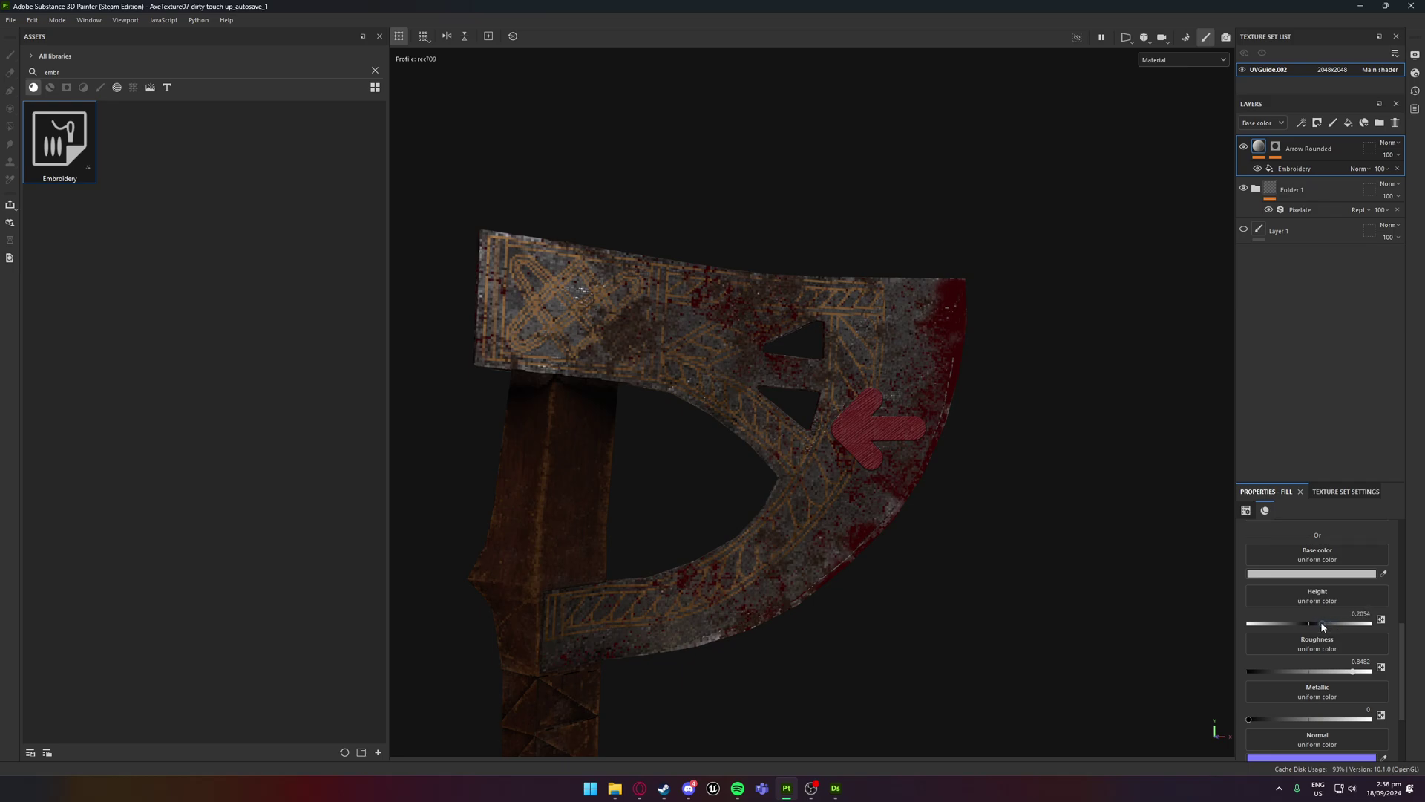
scroll(1322, 626, "down", 3)
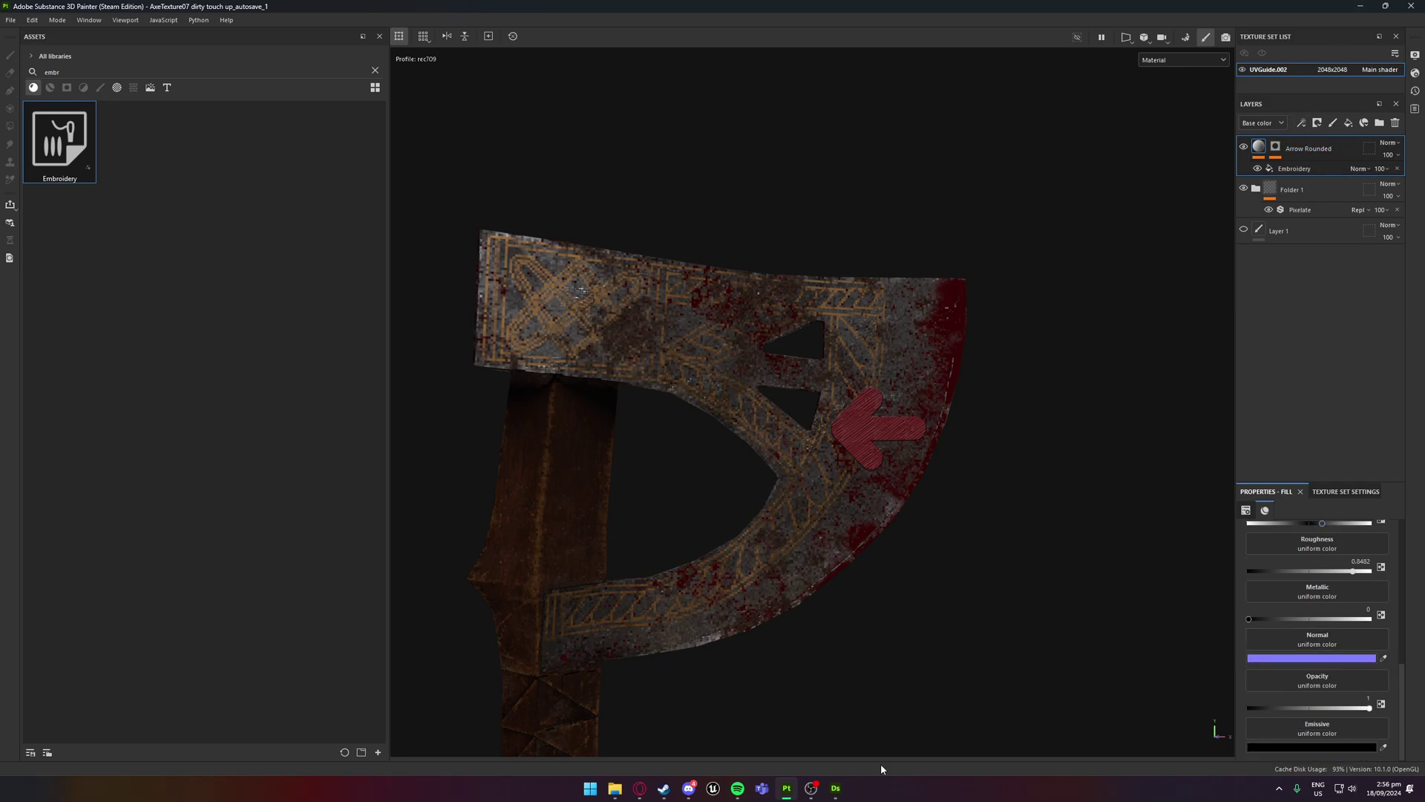
Switch to the browser's Painter 10.1 release notes and read about the new fill area color/mask filter
left_click(640, 788)
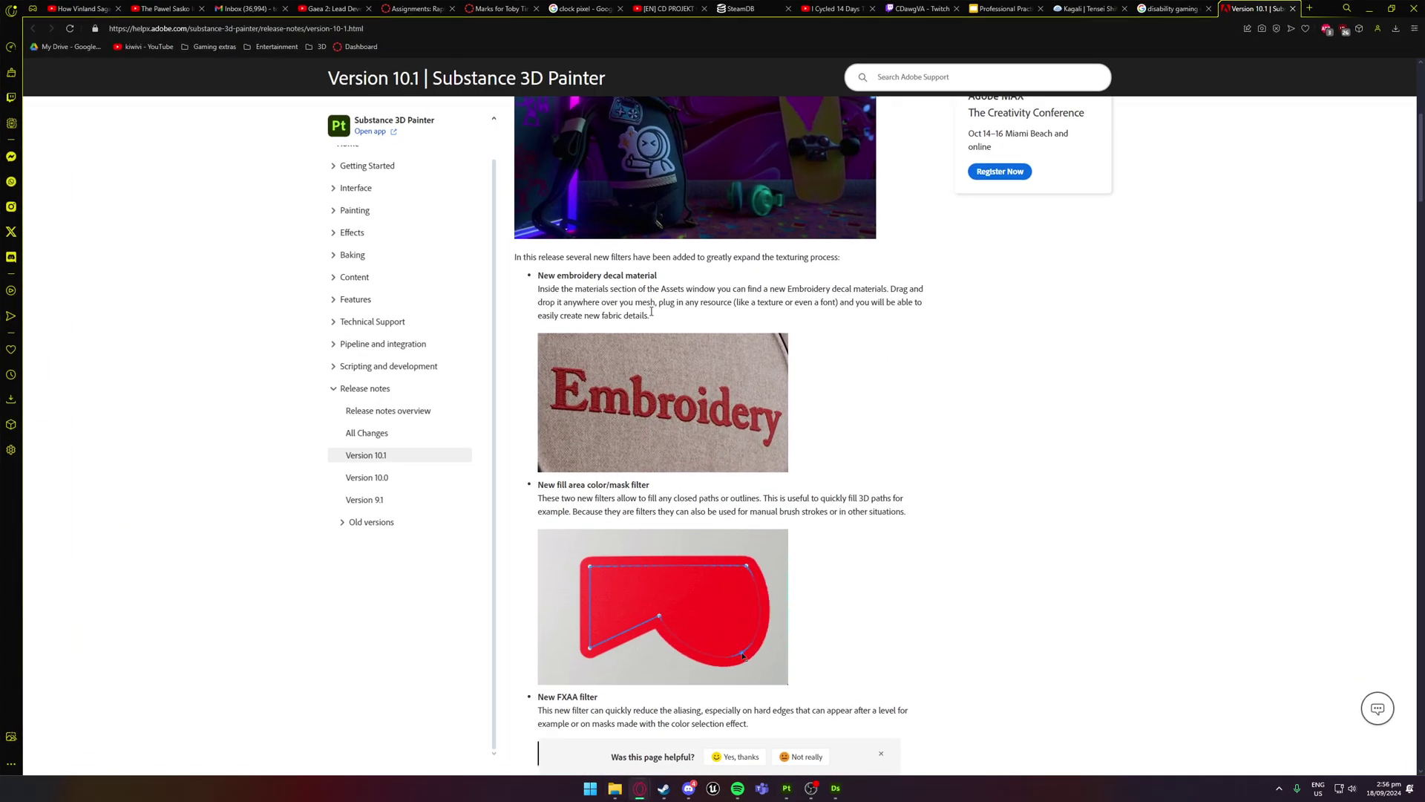
scroll(584, 403, "down", 4)
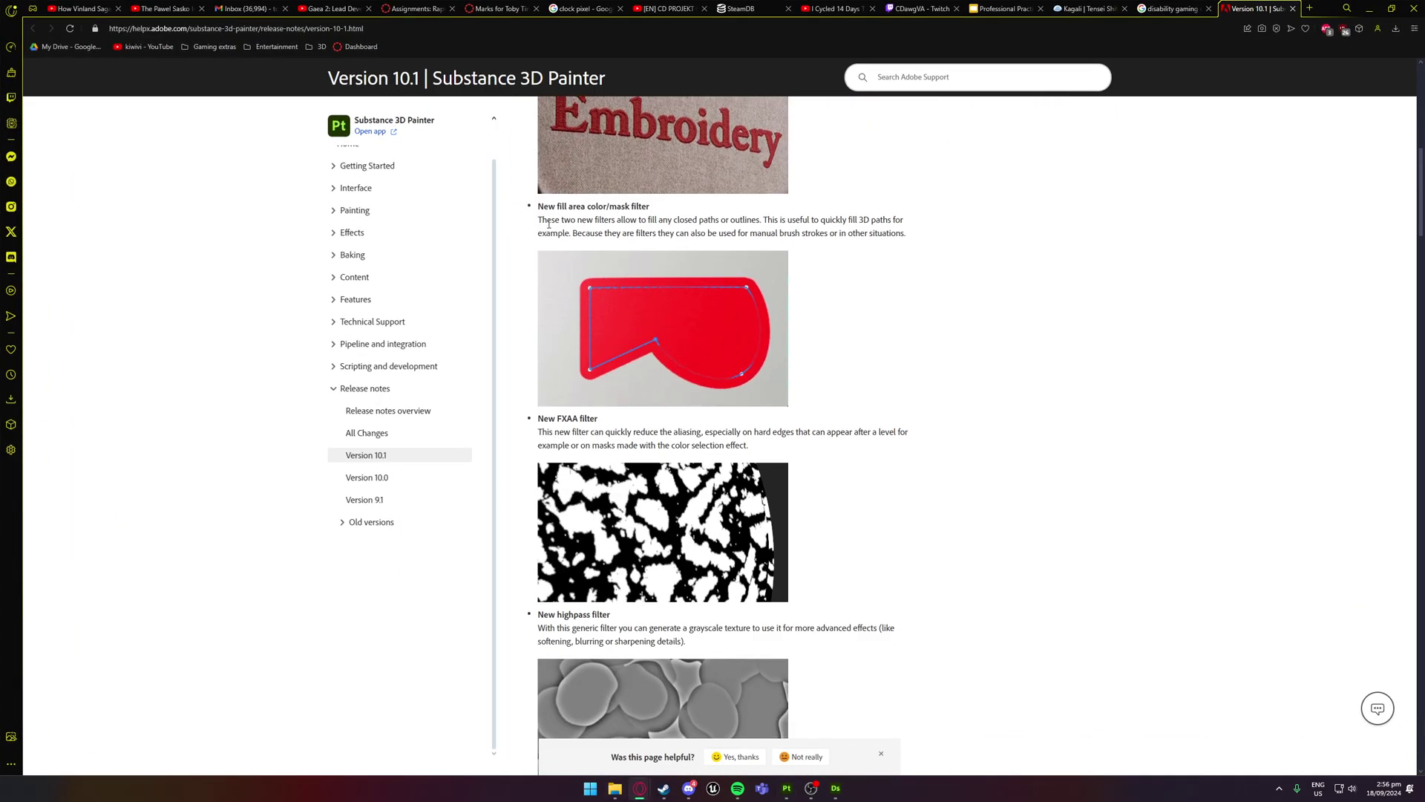
left_click_drag(547, 219, 630, 220)
left_click(645, 220)
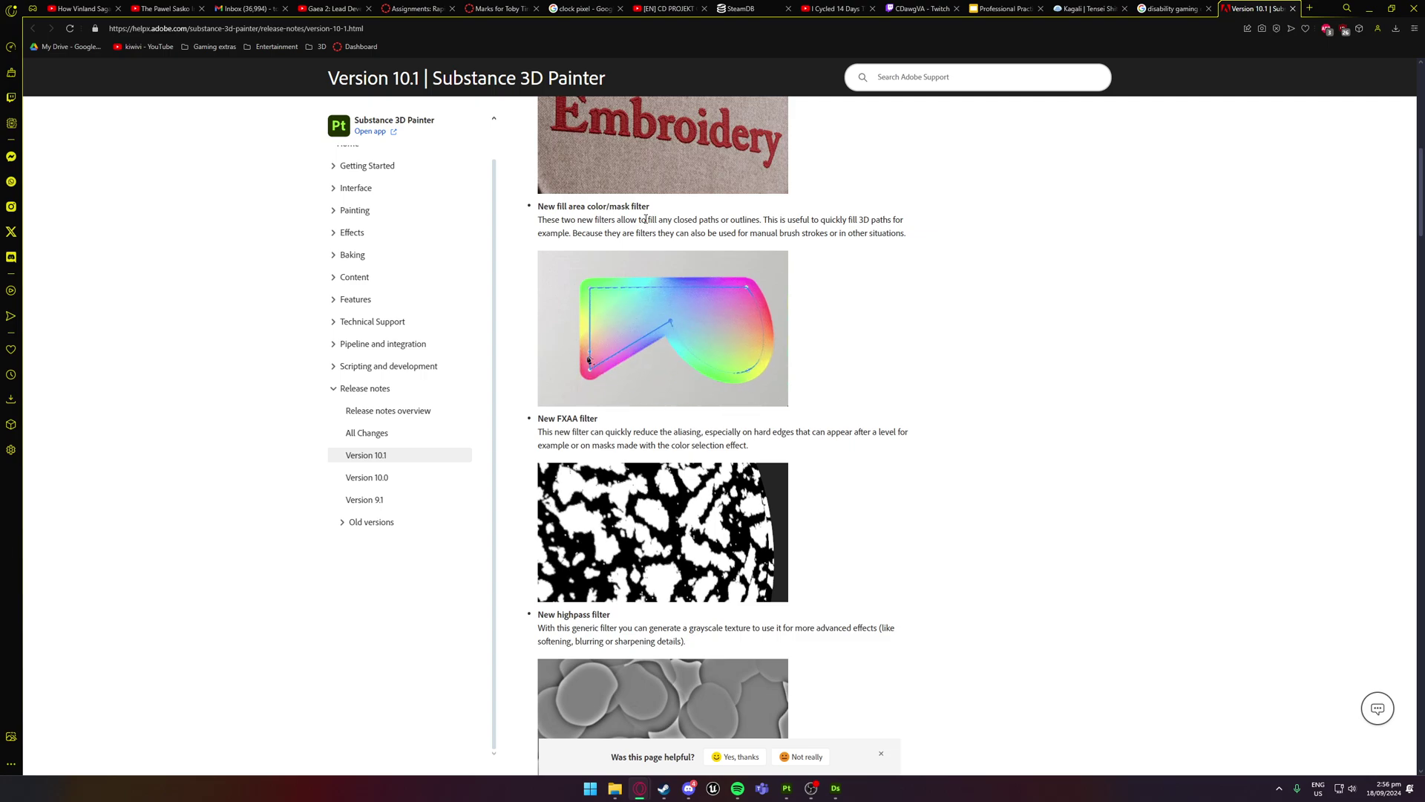
Switch back to Substance 3D Painter and examine the pixelated axe head close up
mouse_move(835, 789)
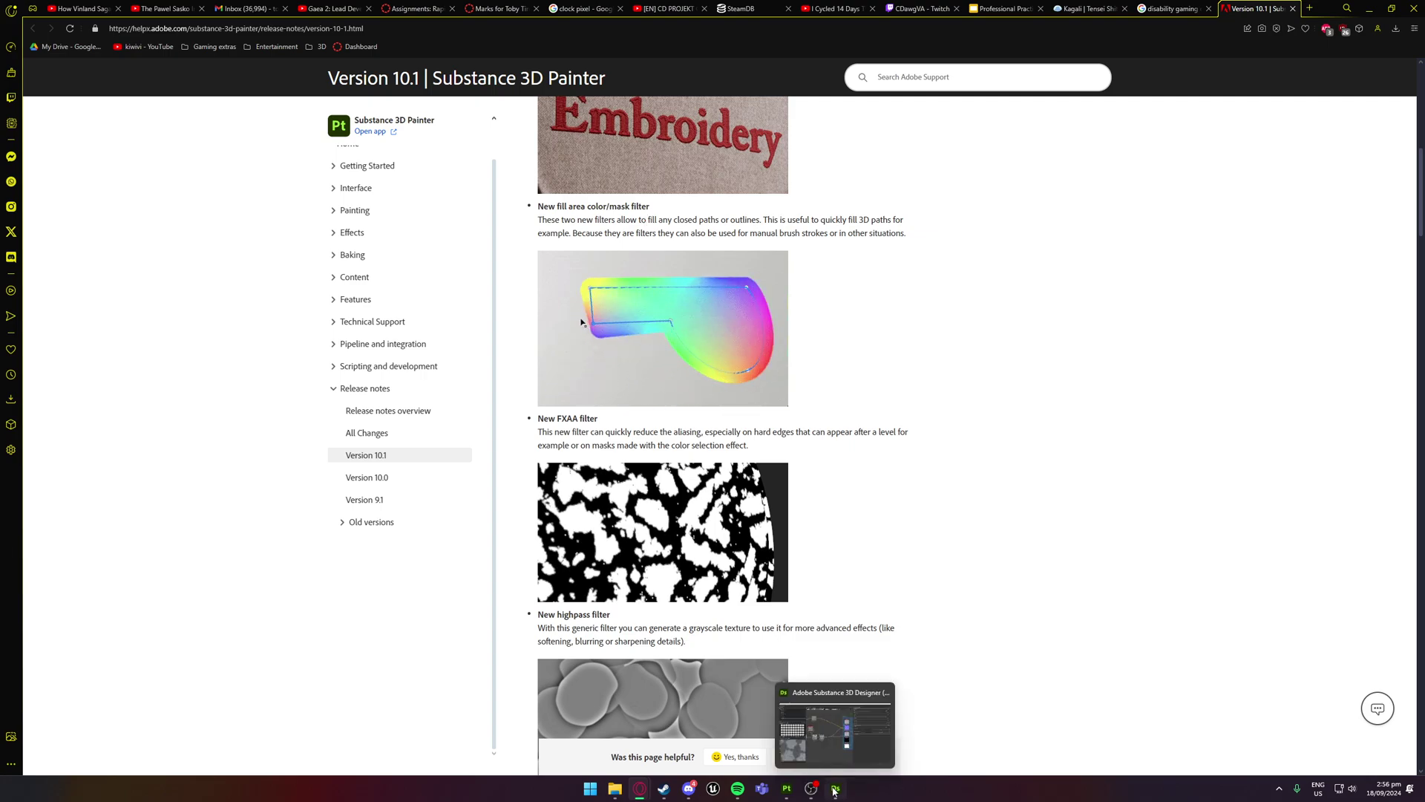
left_click(864, 700)
left_click(834, 785)
left_click(788, 787)
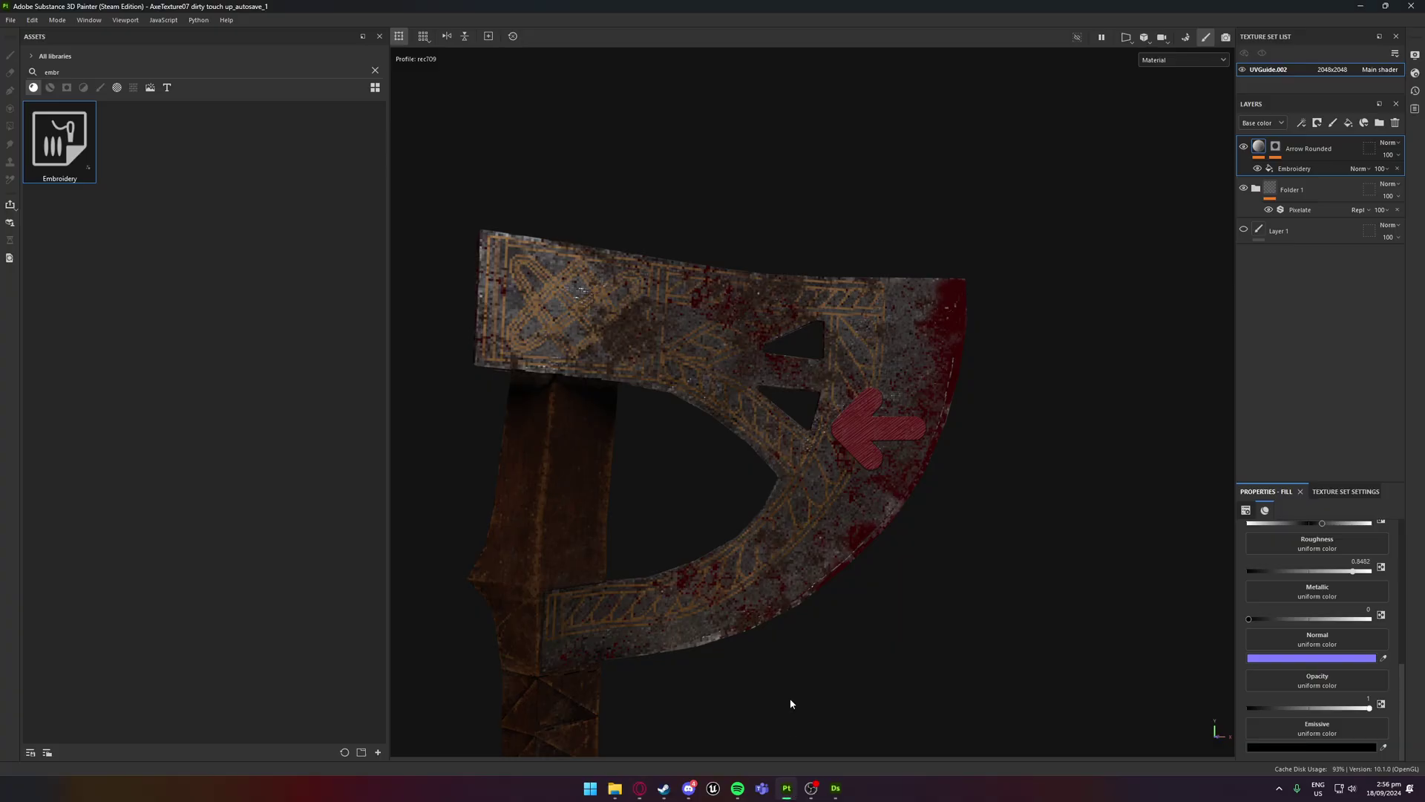
scroll(787, 355, "up", 5)
middle_click_drag(685, 158, 841, 157, "alt")
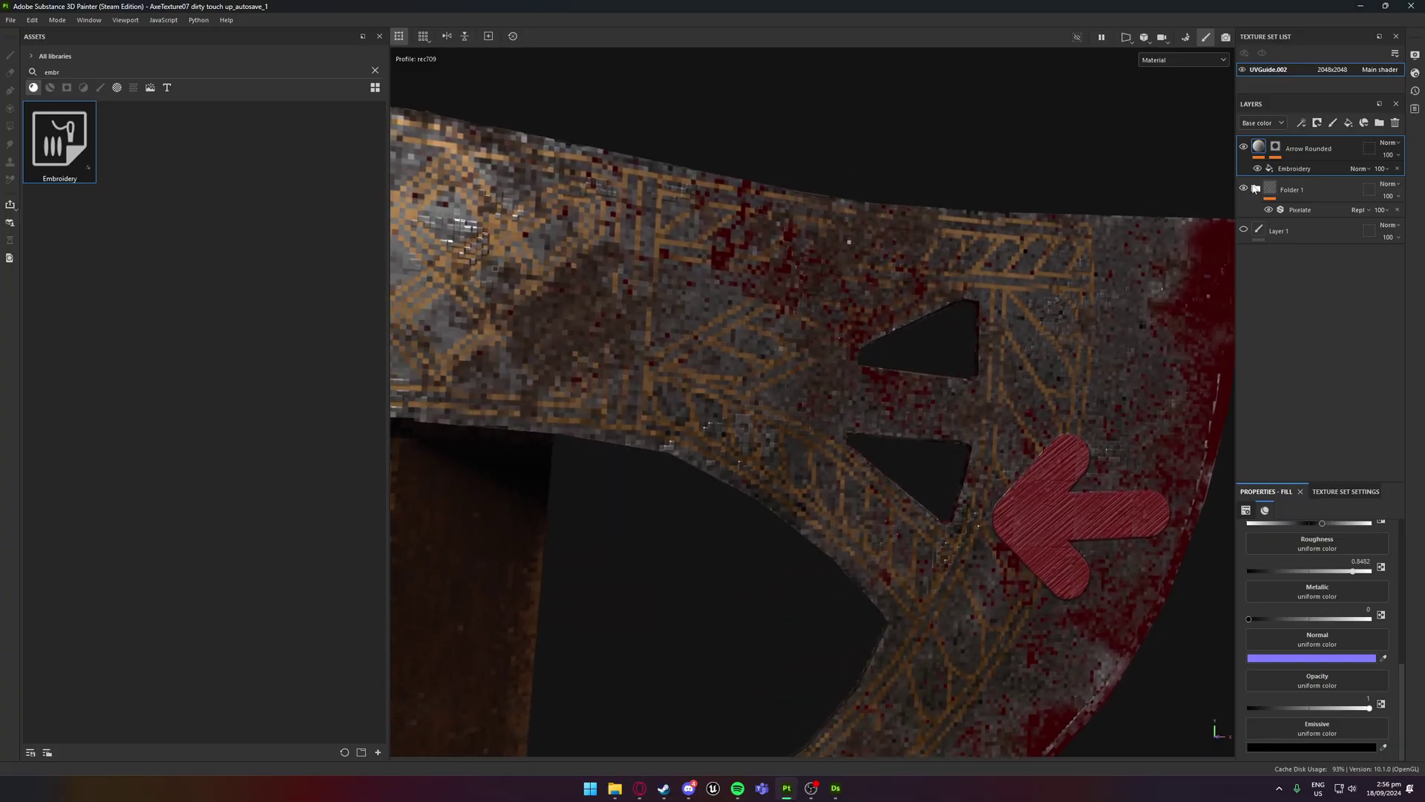
Add a paint layer and draw a closed 3D path loop on the axe head near the handle
left_click(1334, 123)
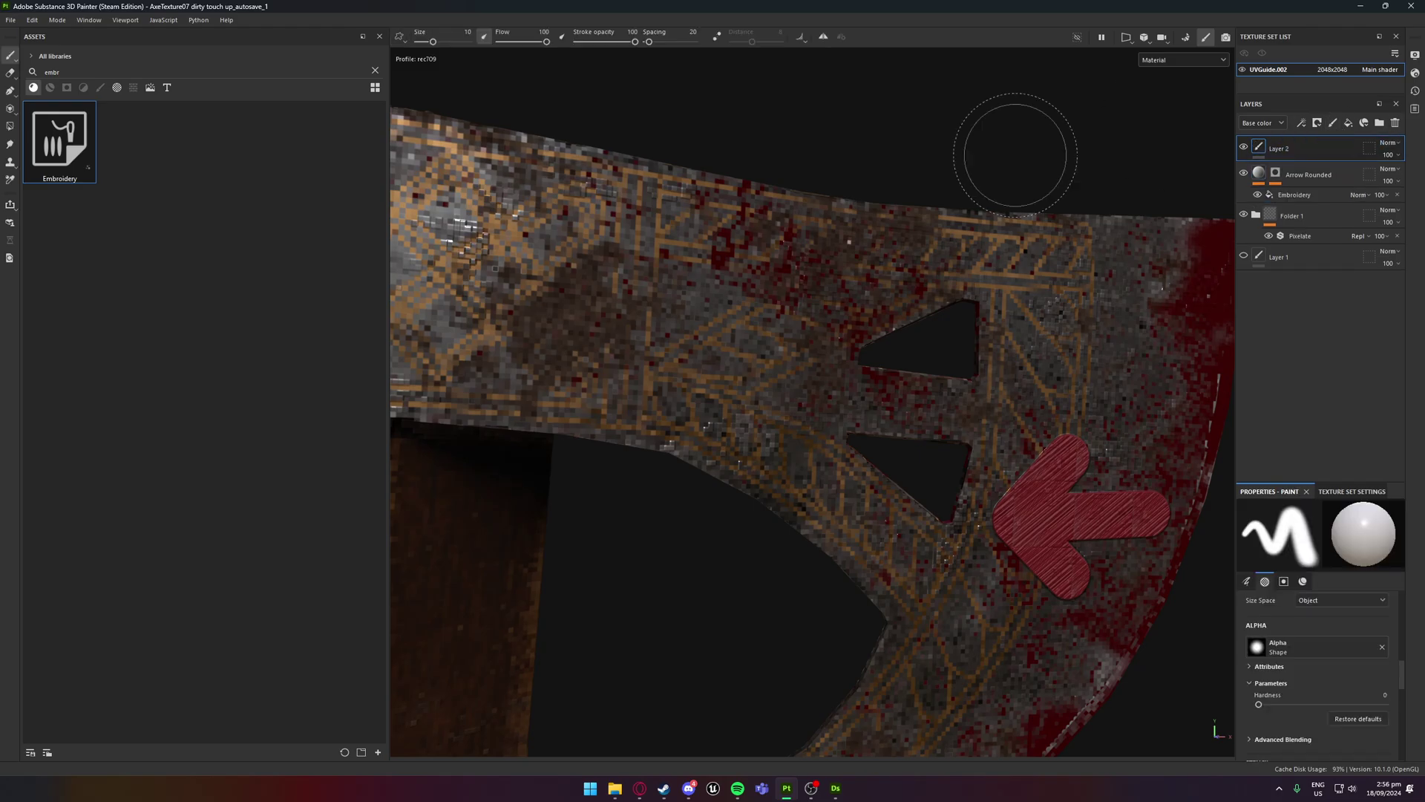
left_click(11, 90)
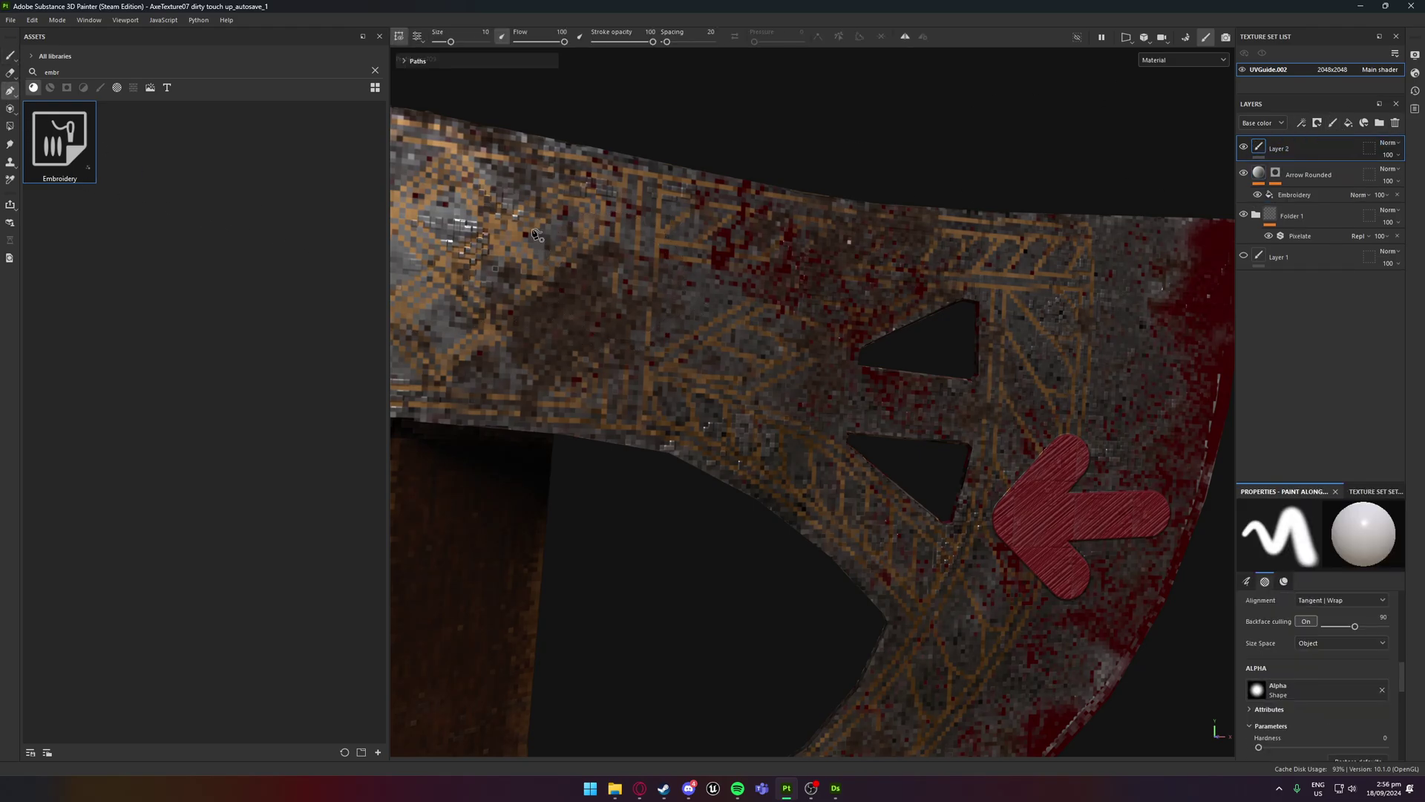
left_click(523, 202)
left_click(705, 349)
left_click(457, 366)
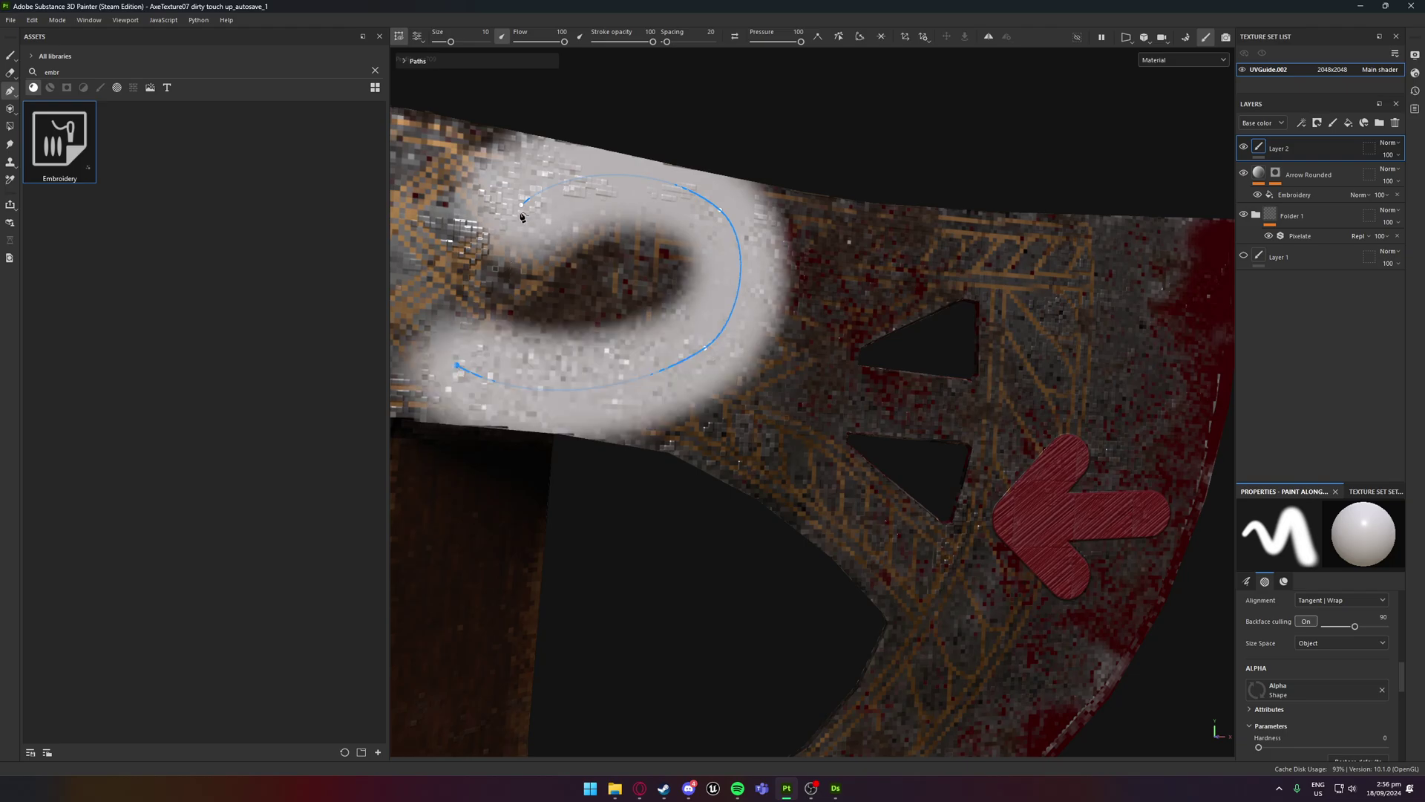
left_click(861, 38)
Add a Fill Area Color filter to the path's paint layer
right_click(1293, 151)
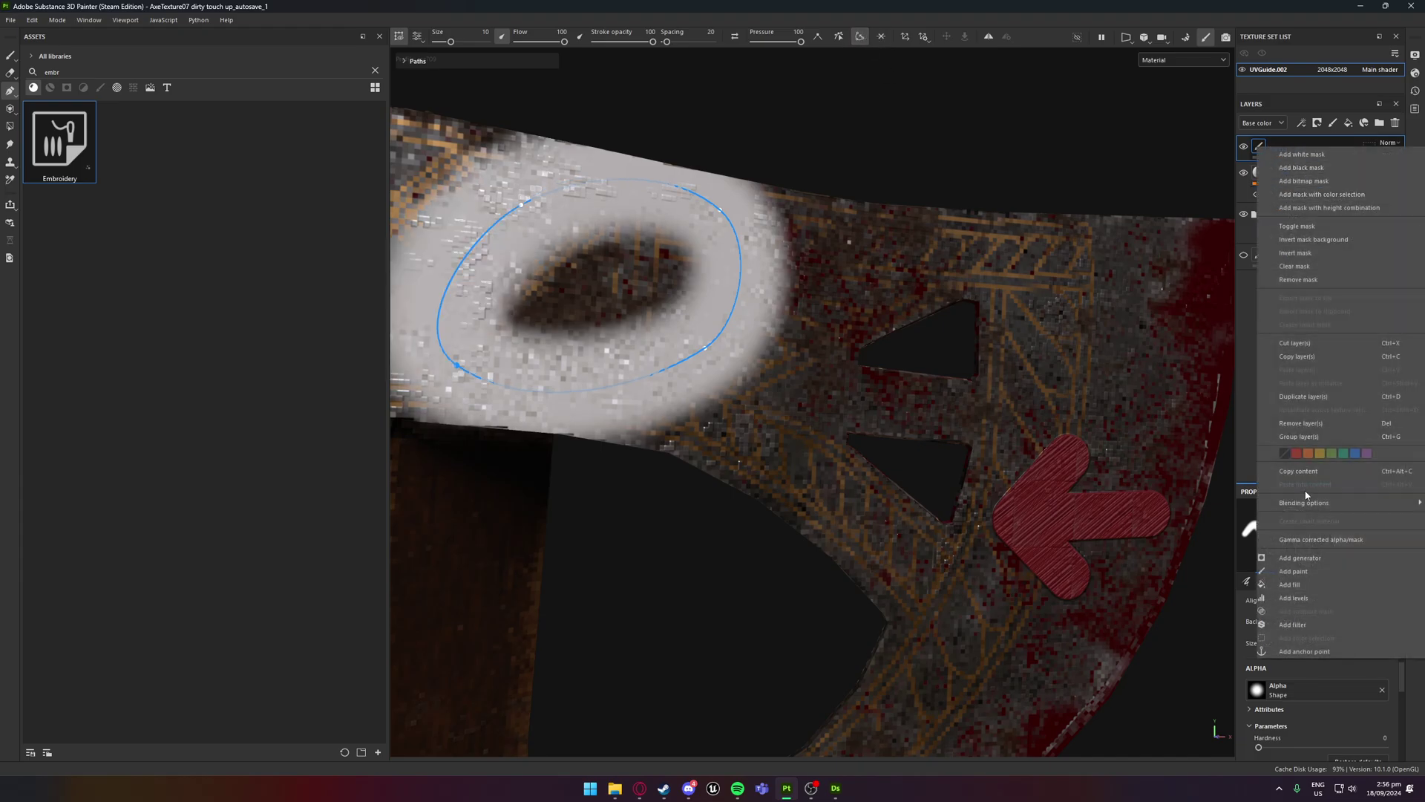
left_click(1308, 626)
left_click(1308, 567)
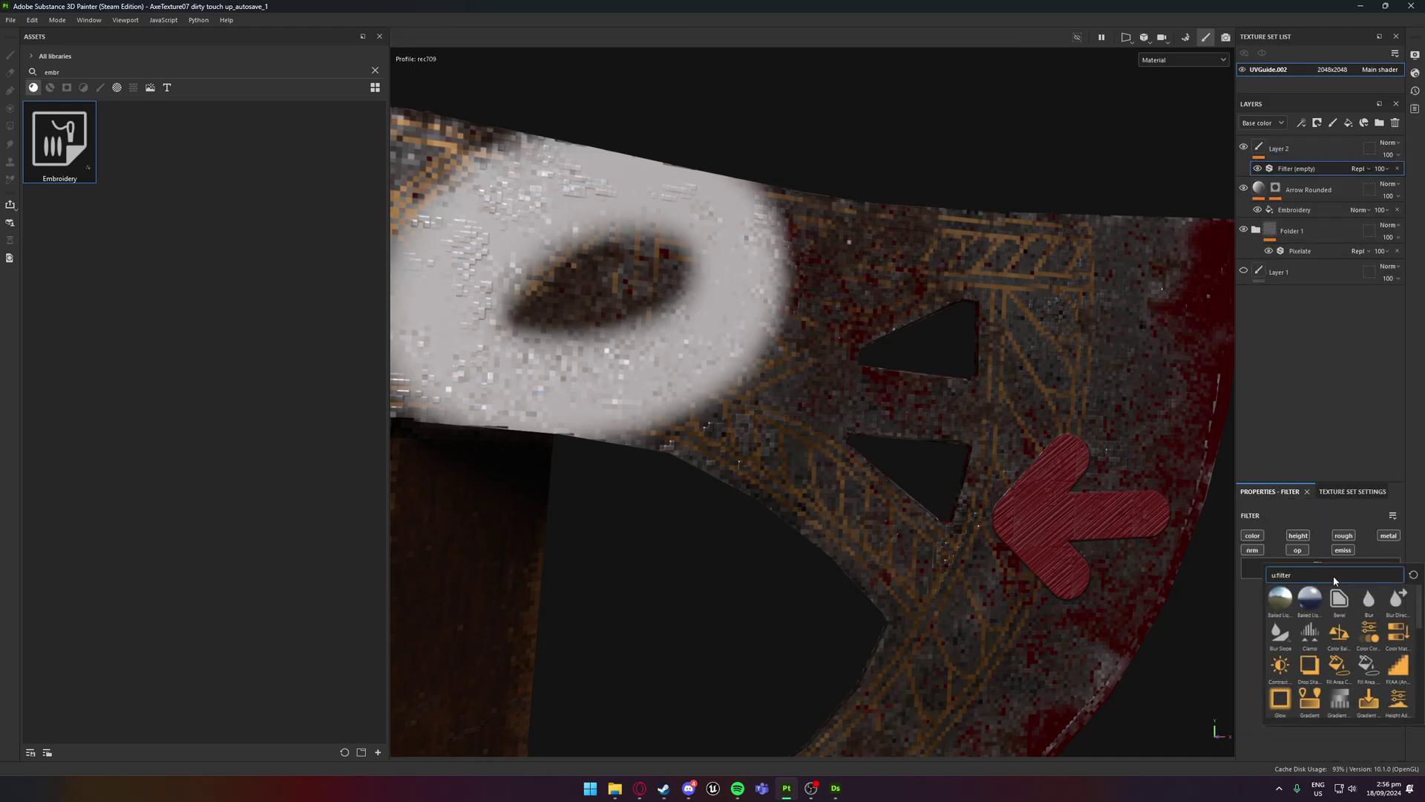
type("fill")
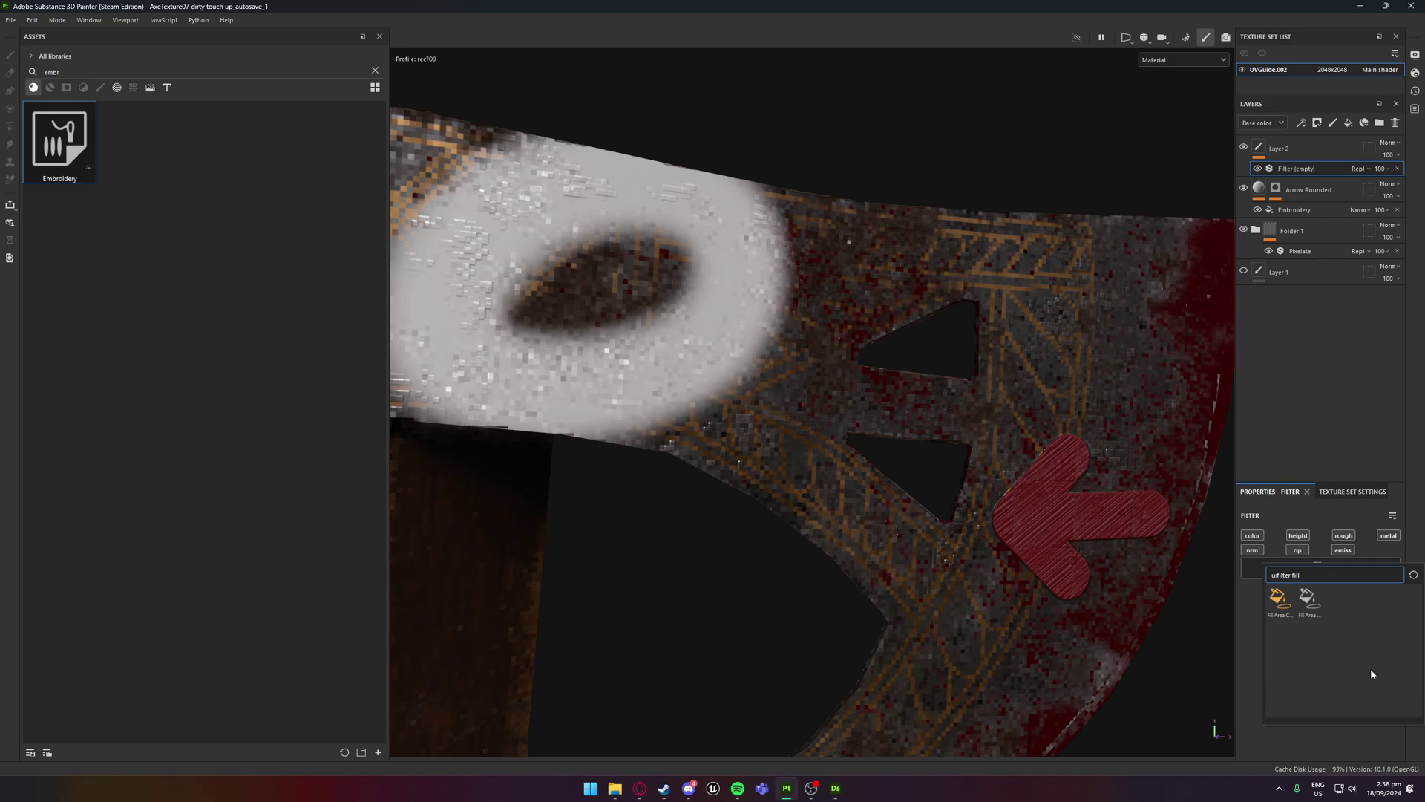
left_click(1280, 604)
scroll(631, 272, "down", 1)
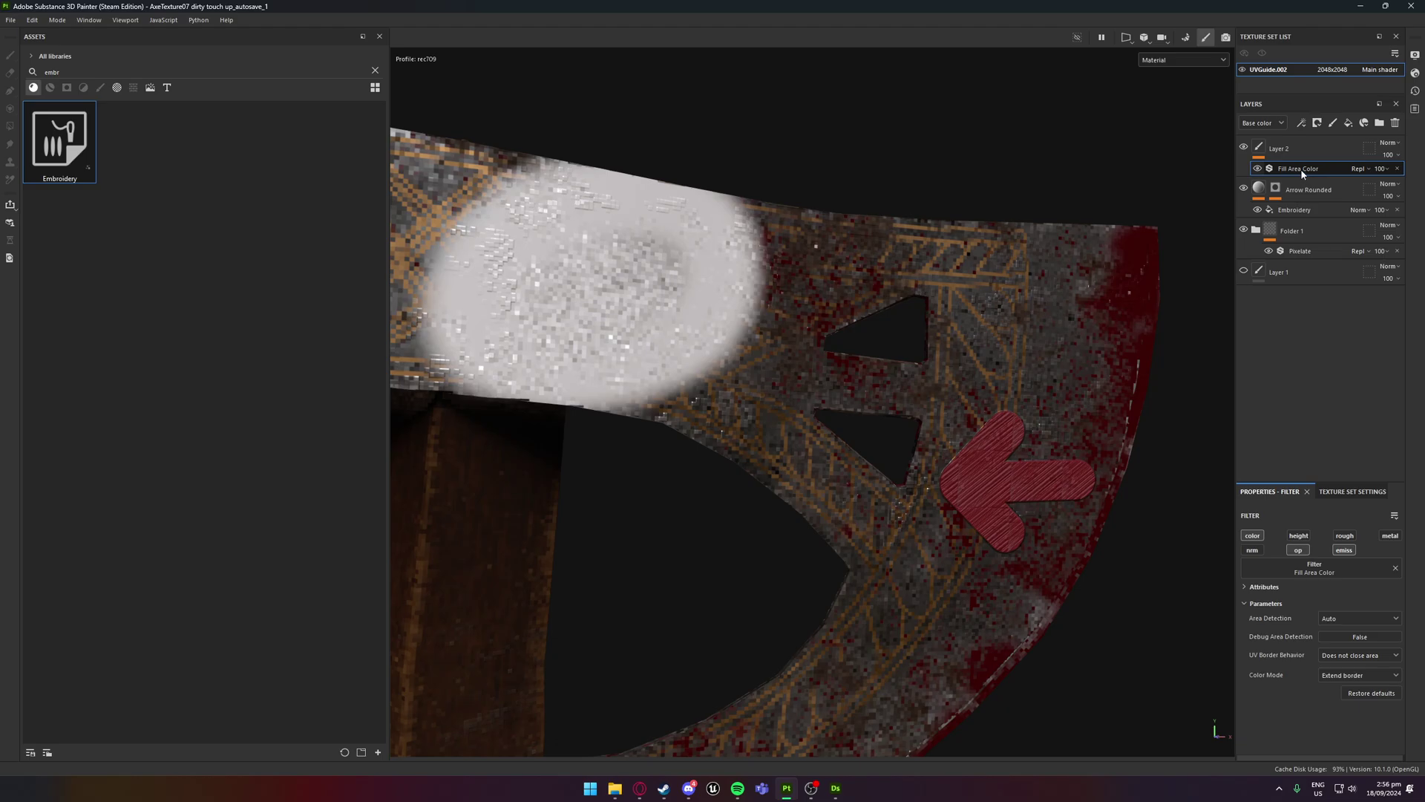
Toggle the Fill Area Color filter's debug area detection and visibility on and off to inspect its effect on the loop
left_click(1358, 637)
left_click(1359, 637)
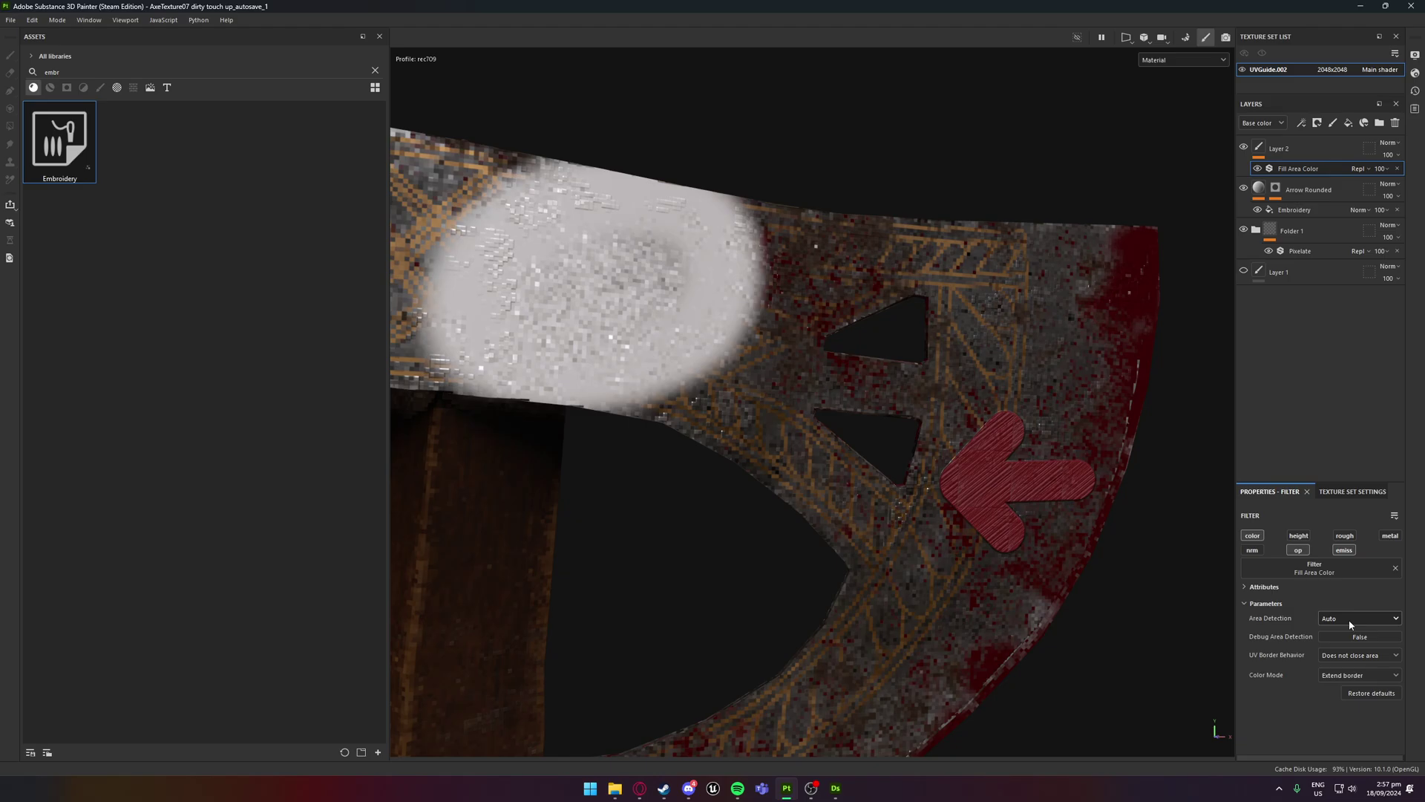
left_click(1257, 169)
left_click(1257, 169)
left_click_drag(780, 311, 739, 374, "alt")
Set the paint roughness of the path layer to about 0.93
left_click(1278, 148)
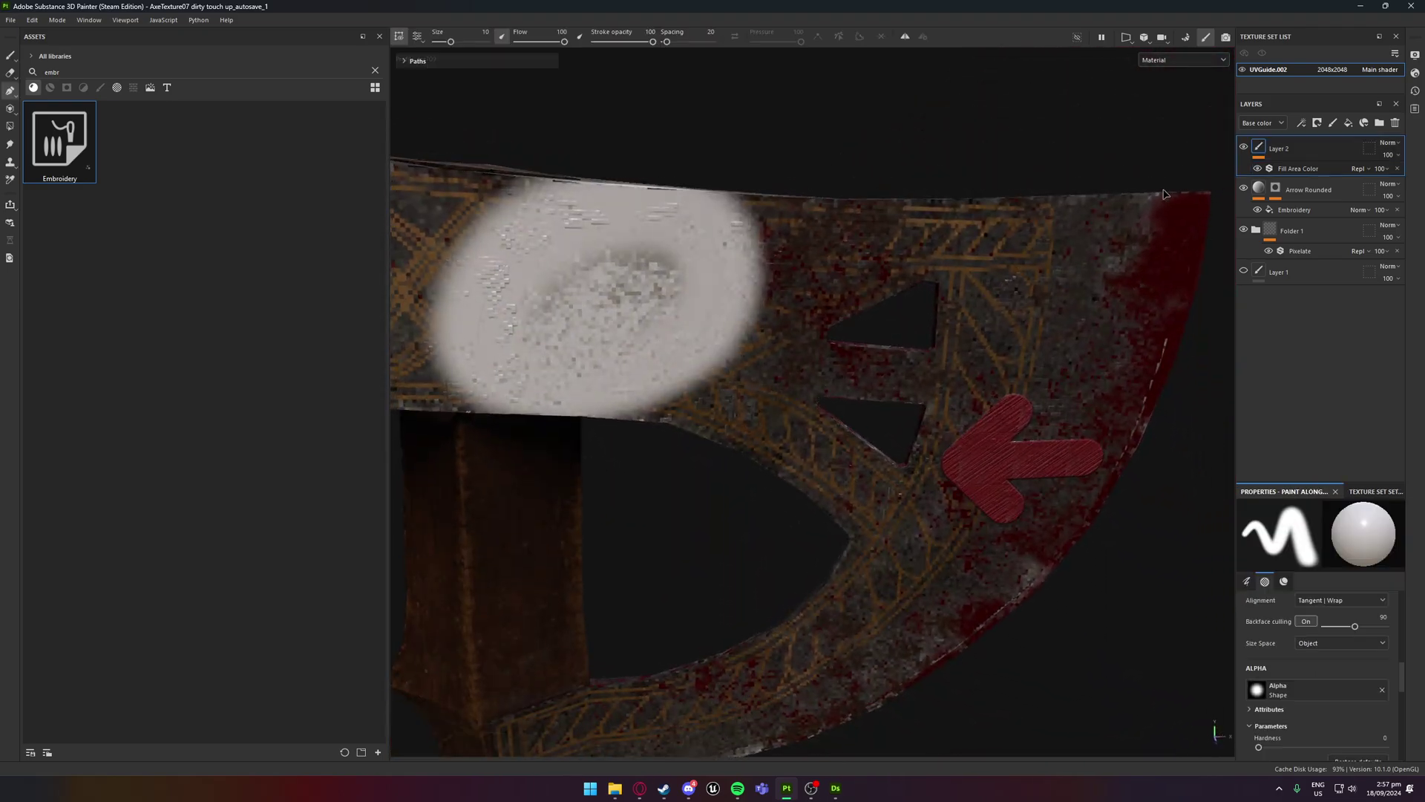
mouse_move(743, 312)
left_mouse_down("alt")
mouse_move(477, 258)
mouse_move(679, 133)
mouse_move(725, 286)
mouse_move(732, 388)
mouse_move(806, 237)
mouse_move(728, 305)
mouse_move(608, 319)
mouse_move(668, 334)
left_mouse_up("alt")
scroll(1268, 662, "down", 3)
scroll(1267, 659, "down", 4)
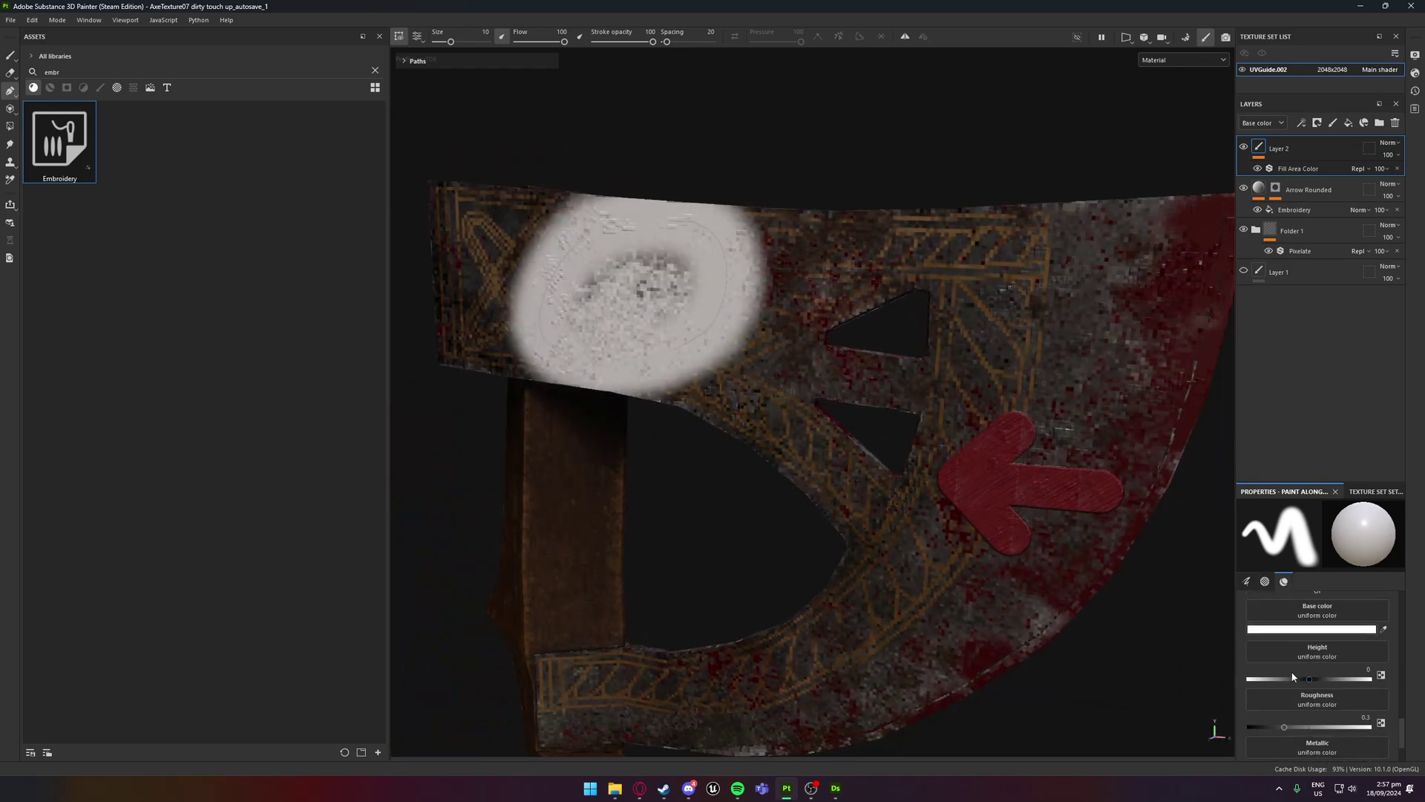
left_click_drag(1290, 730, 1367, 731)
left_click_drag(760, 484, 838, 460, "alt")
scroll(1310, 714, "down", 2)
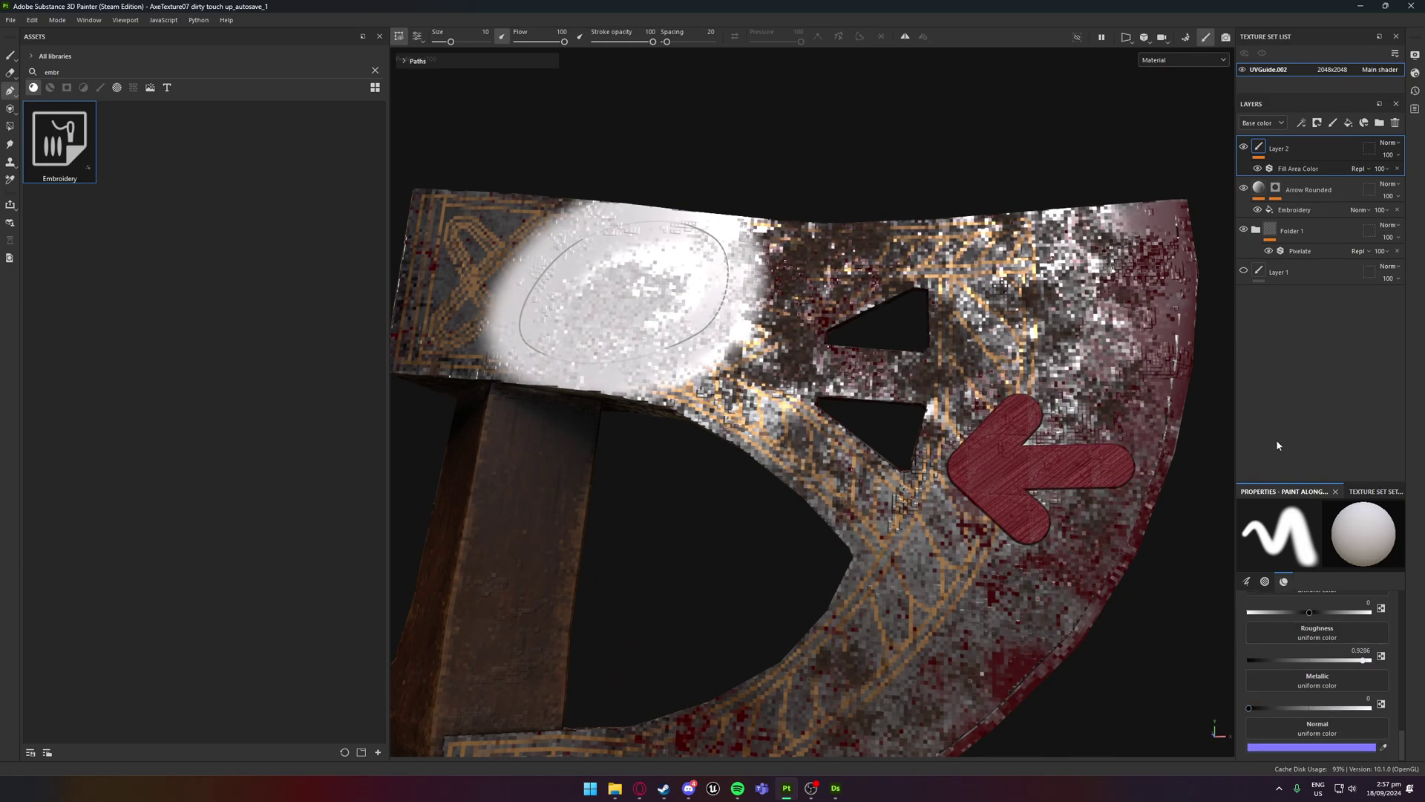
Change the Fill Area Color filter's blending mode to Normal and check the loop under different lighting angles
left_click(1363, 170)
left_click(1367, 186)
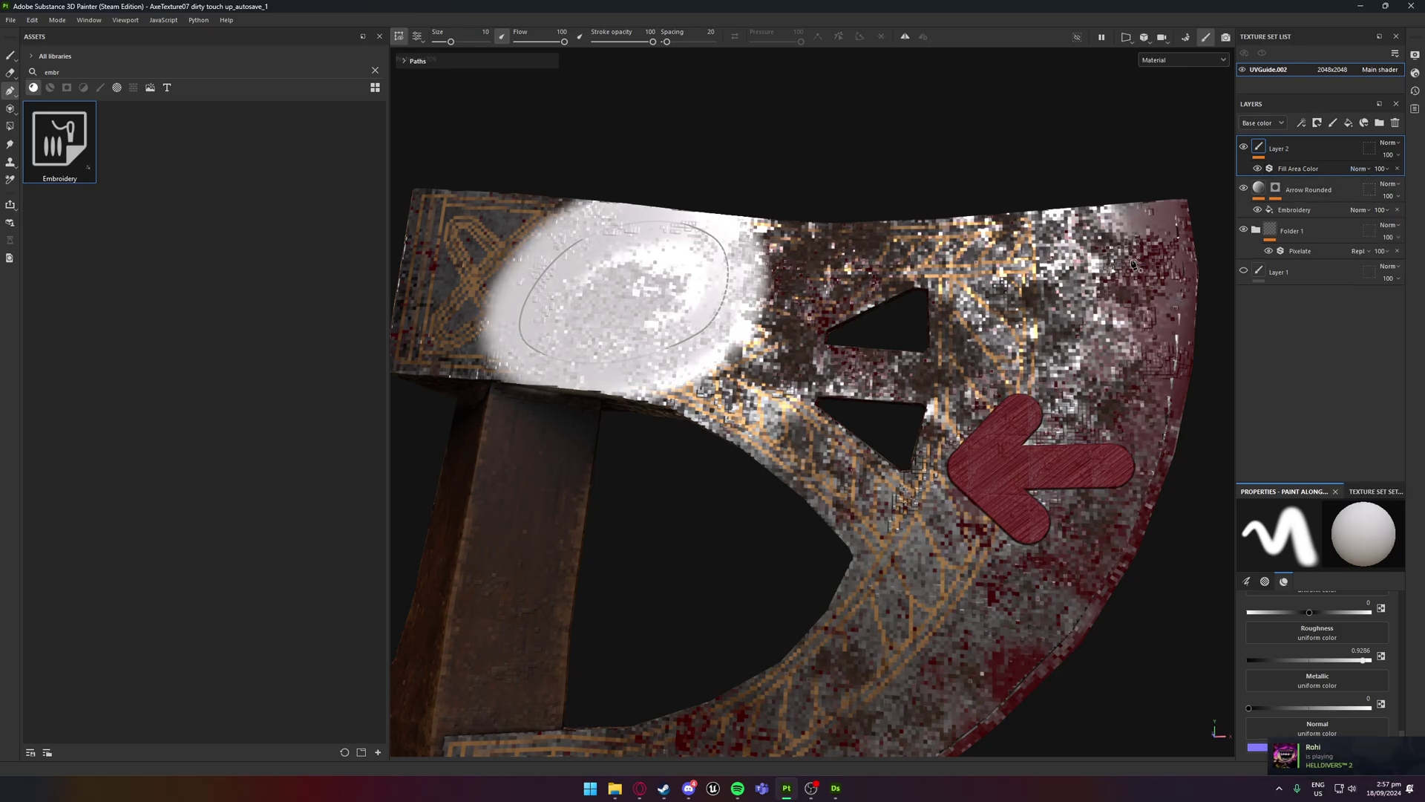
mouse_move(953, 323)
left_mouse_down("alt")
mouse_move(827, 372)
mouse_move(899, 457)
mouse_move(986, 391)
mouse_move(945, 497)
mouse_move(970, 318)
left_mouse_up("alt")
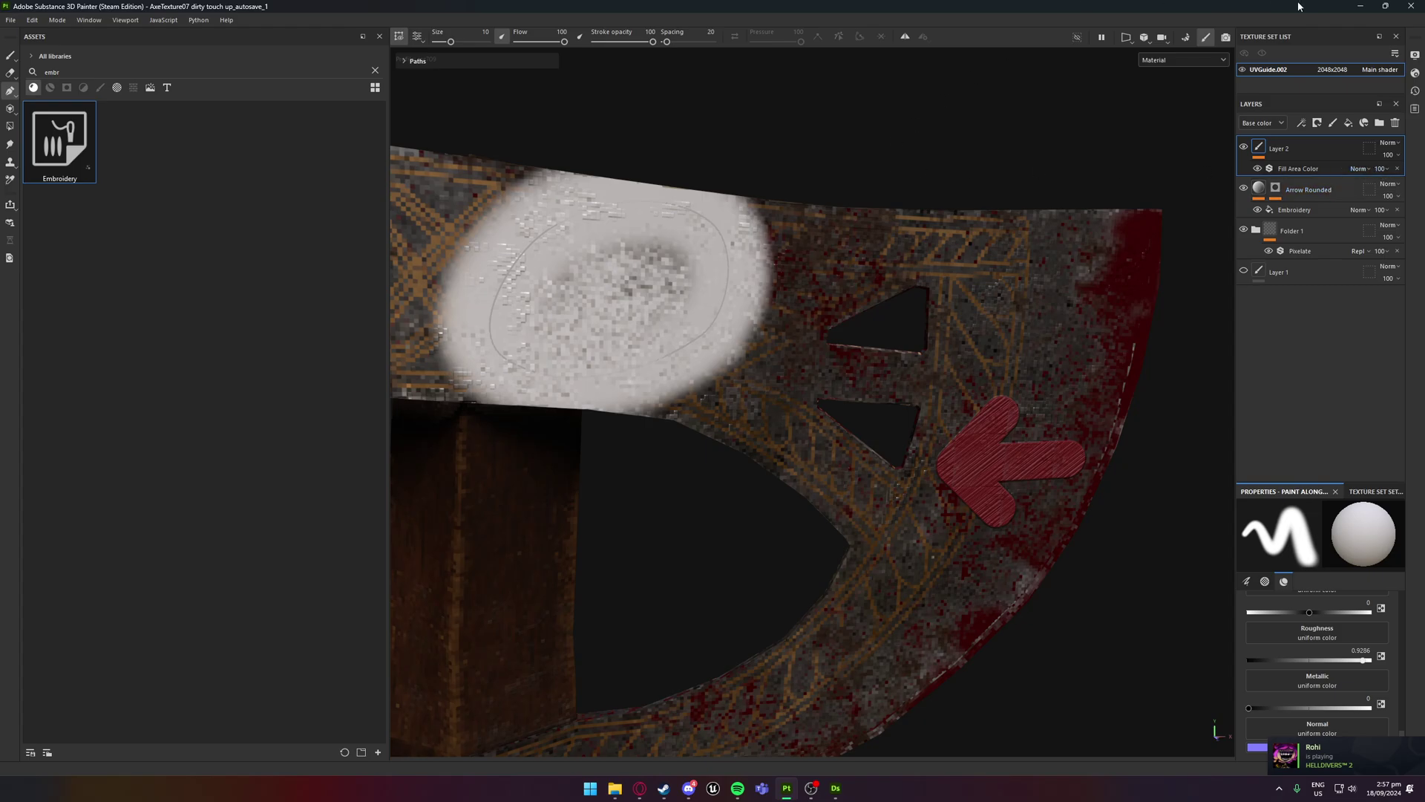
Switch to the browser's Painter 10.1 release notes and read about the new FXAA, highpass and pixelate filters
key("super")
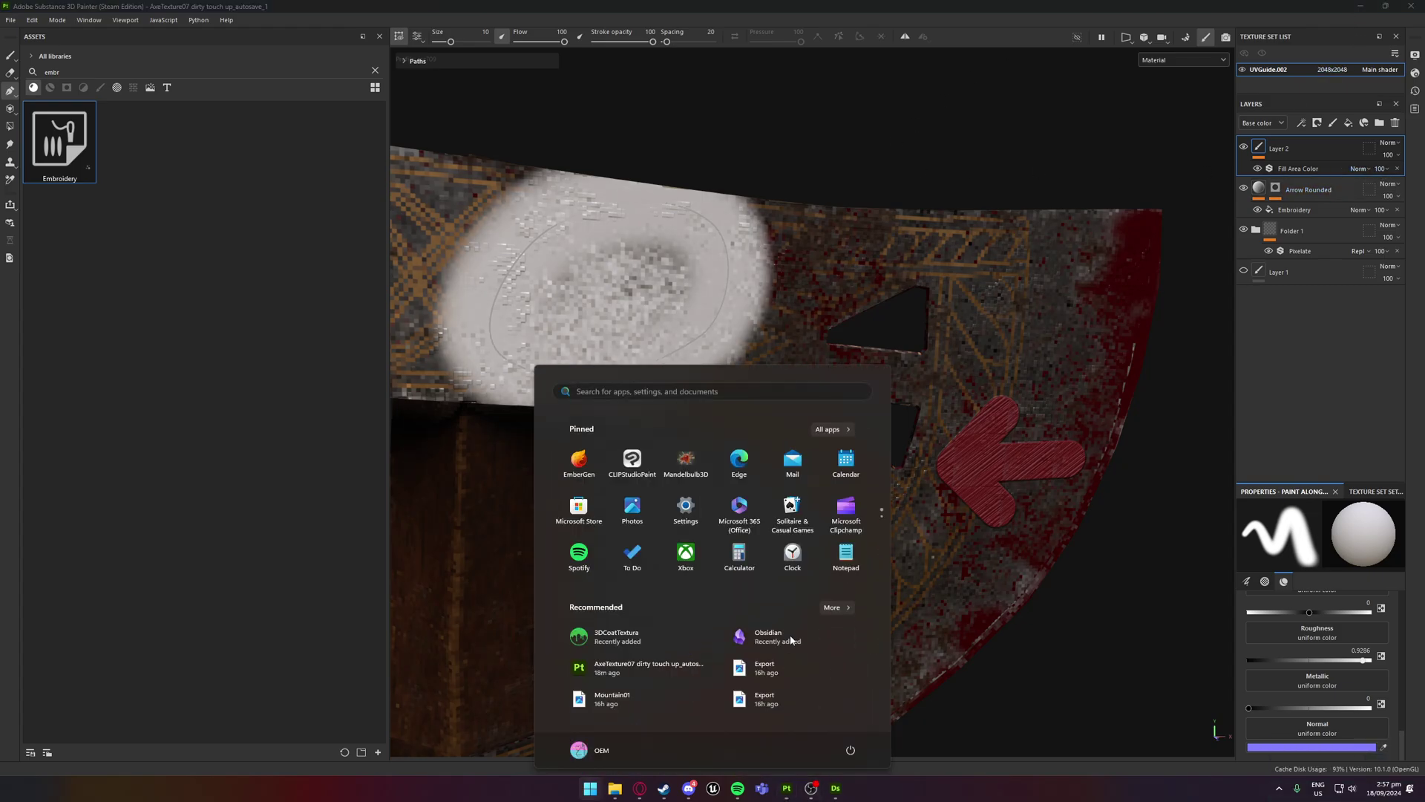
key("super")
left_click(1360, 6)
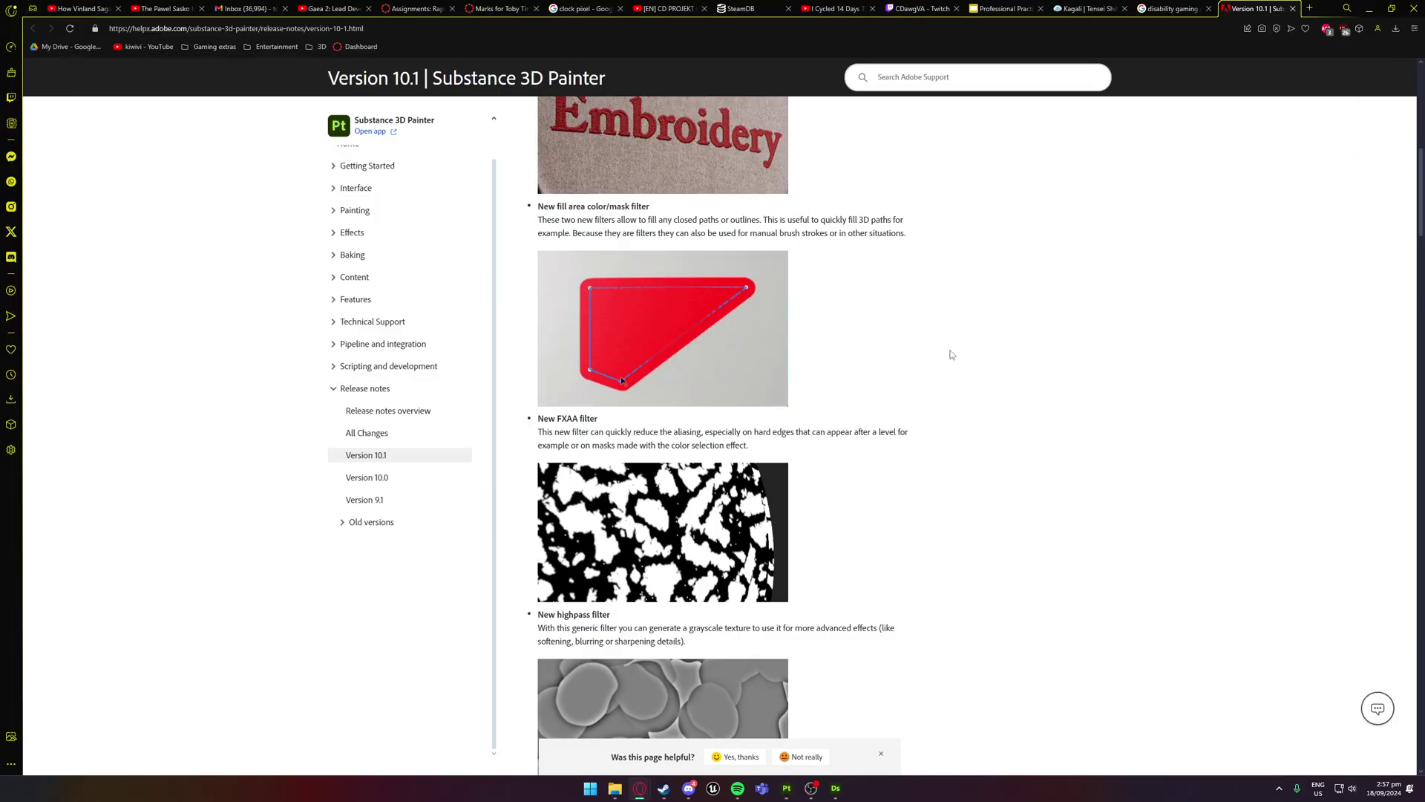
scroll(886, 328, "down", 1)
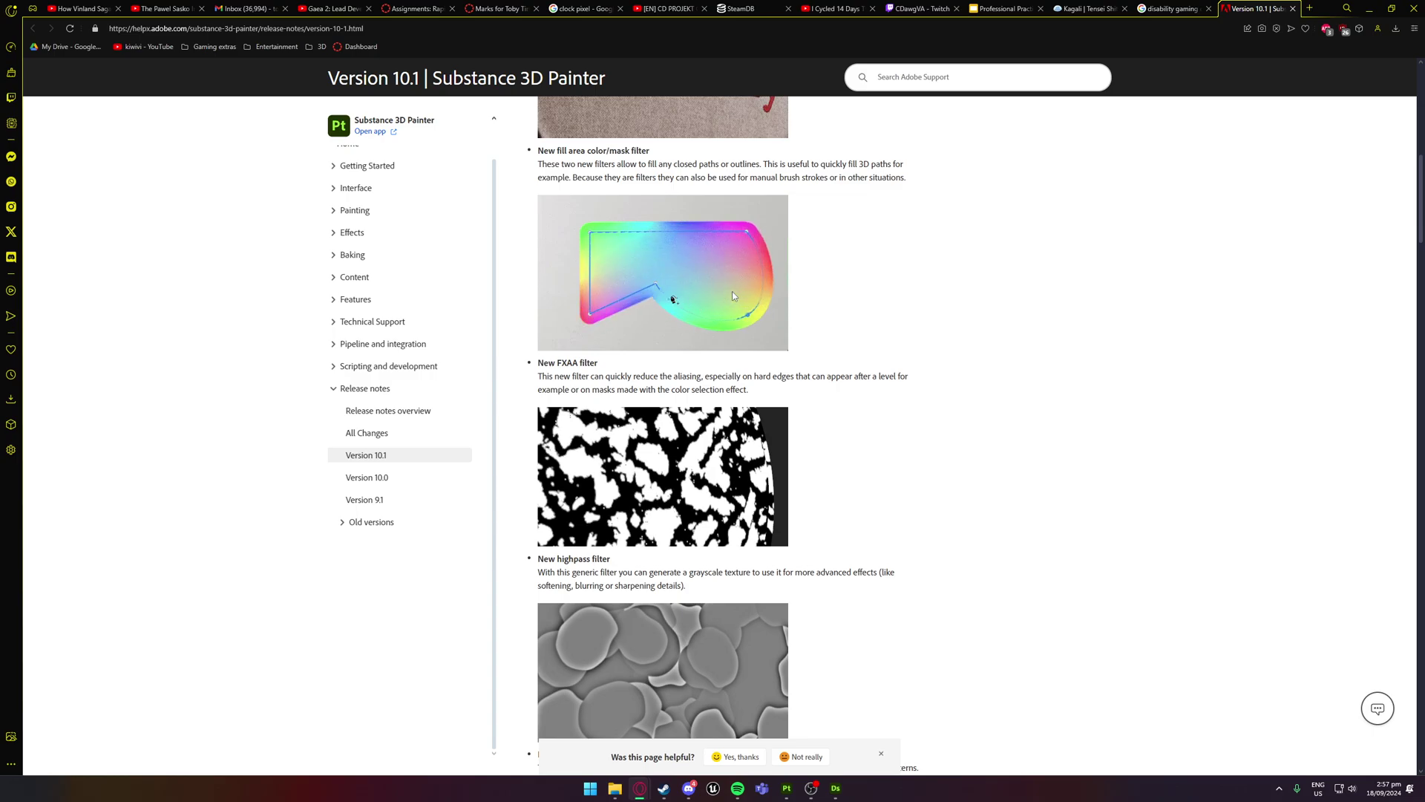
scroll(597, 242, "down", 2)
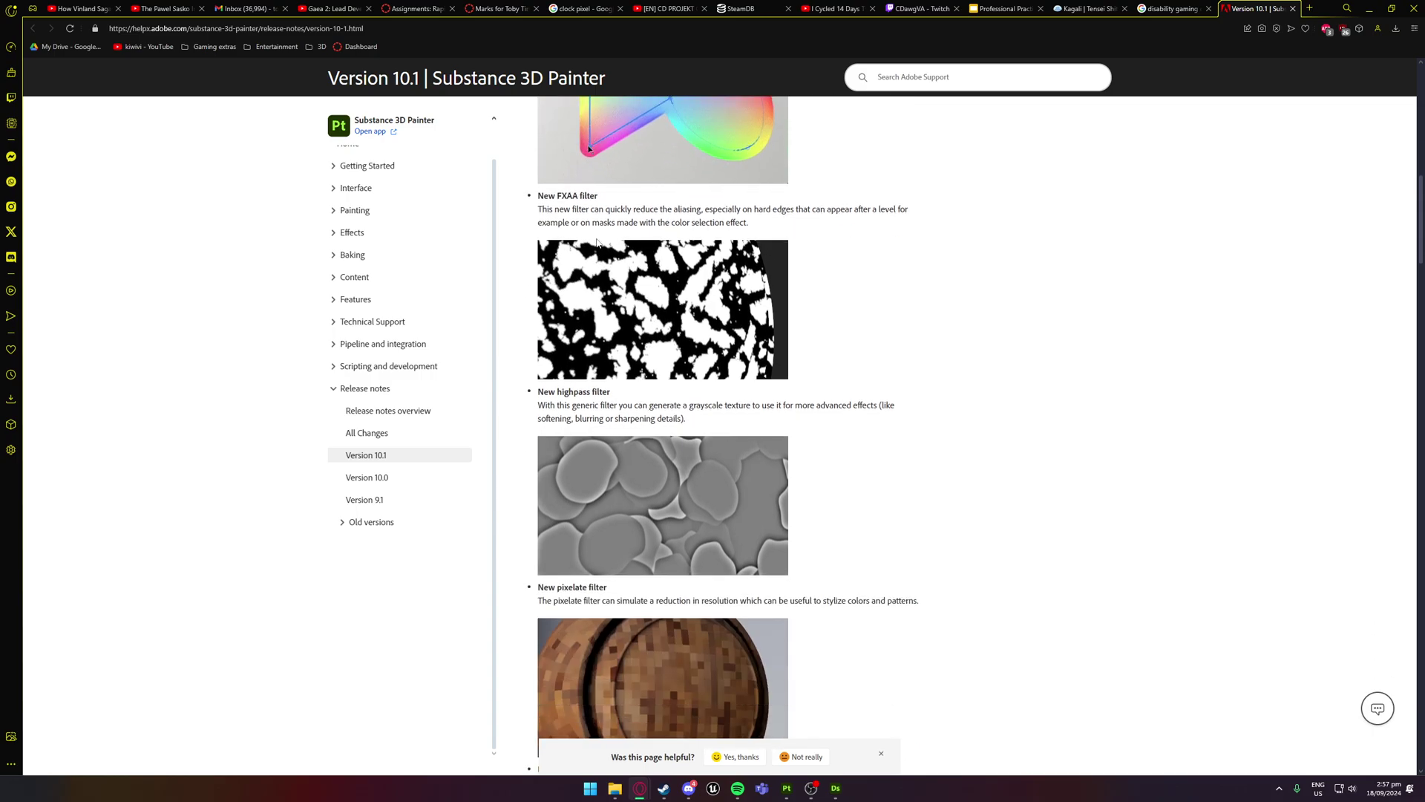
left_click_drag(564, 209, 653, 209)
left_click(710, 209)
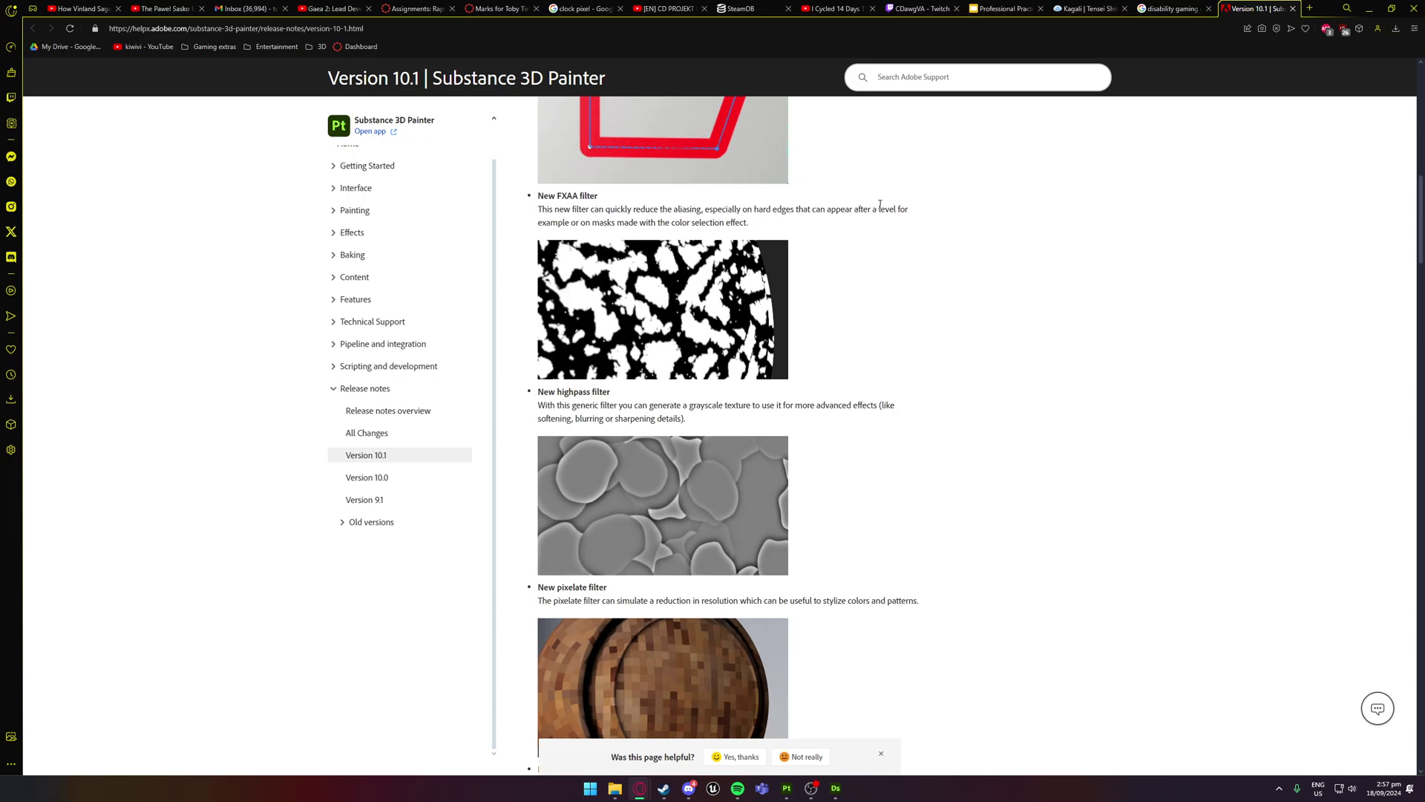
scroll(592, 263, "down", 2)
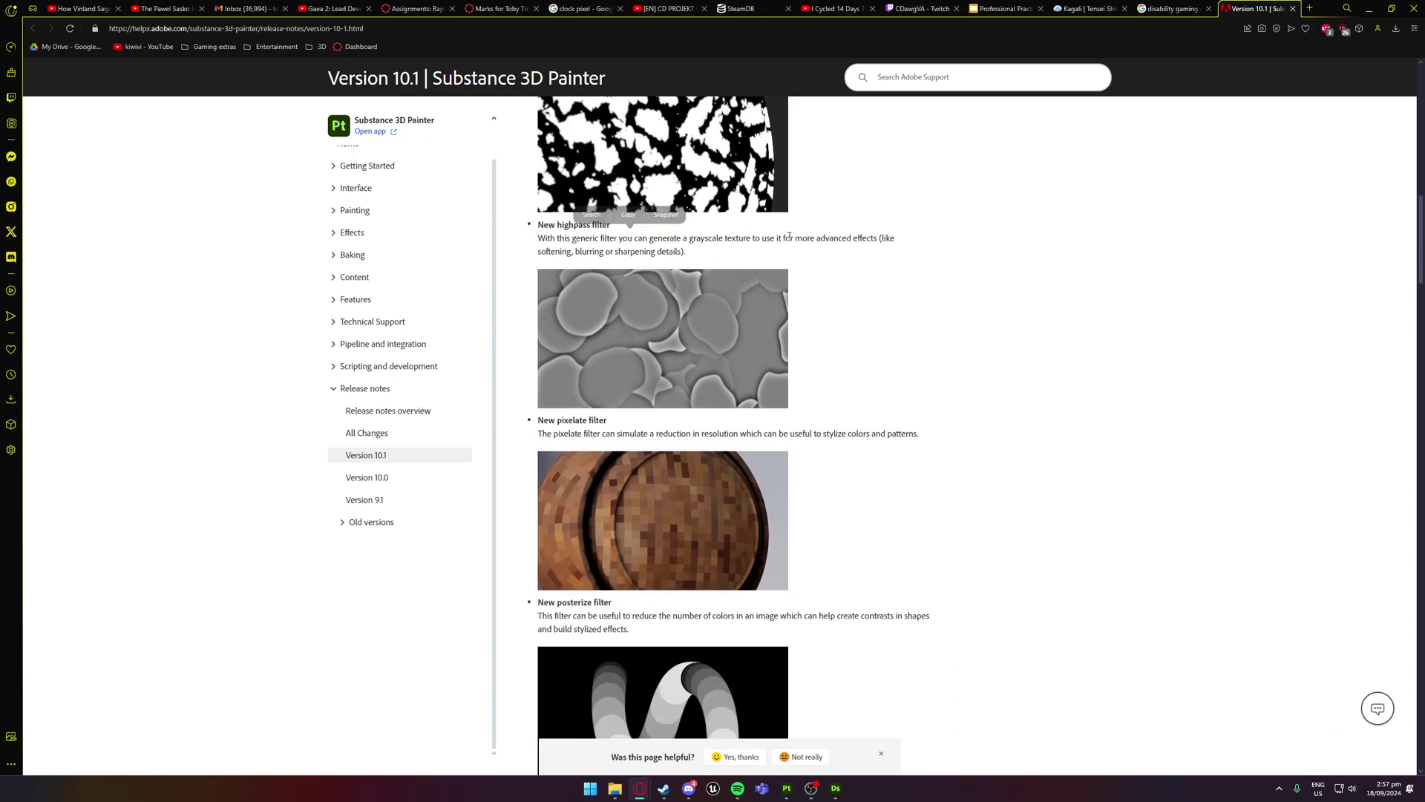
left_click_drag(643, 237, 782, 238)
scroll(832, 241, "down", 2)
scroll(833, 241, "down", 1)
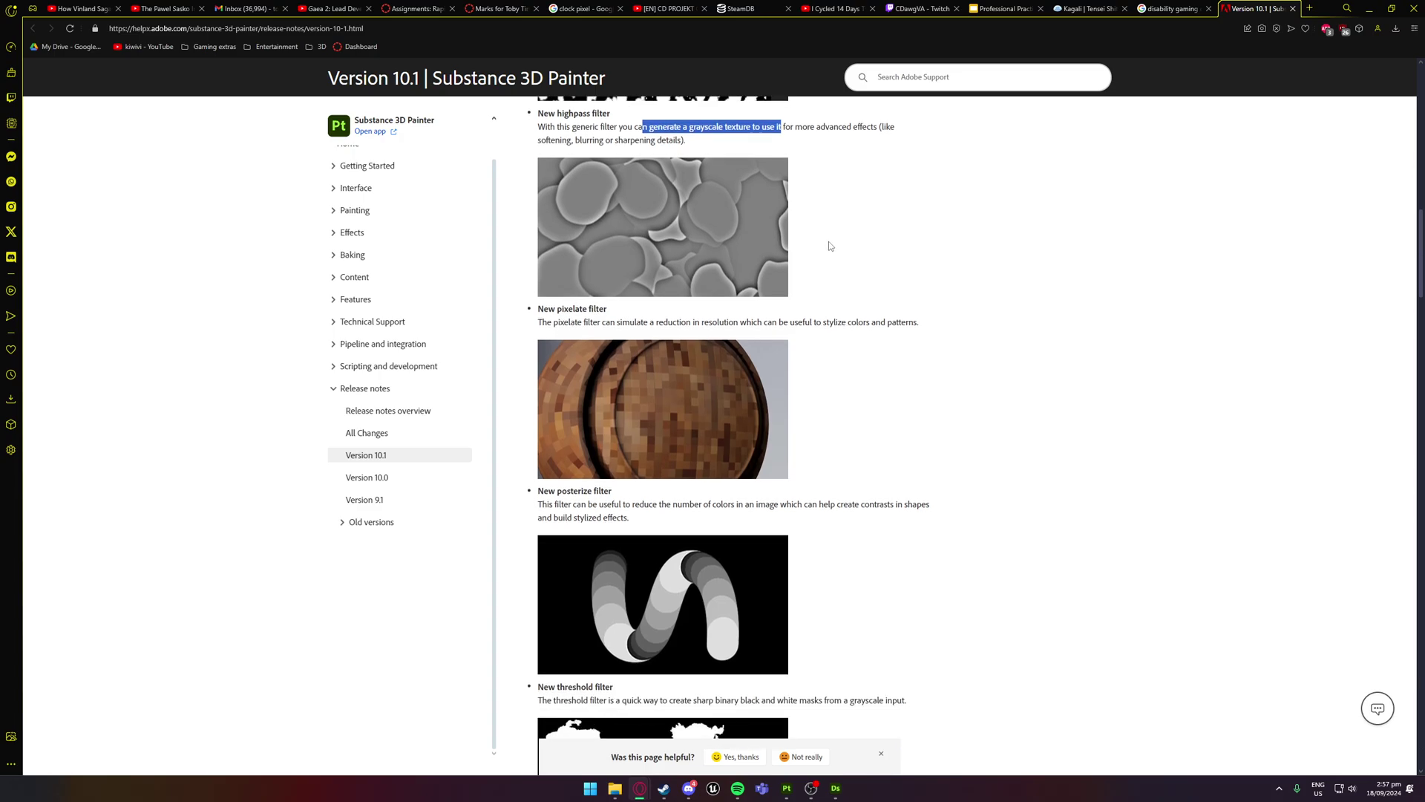
scroll(829, 242, "down", 1)
left_click_drag(555, 268, 831, 268)
left_click(868, 269)
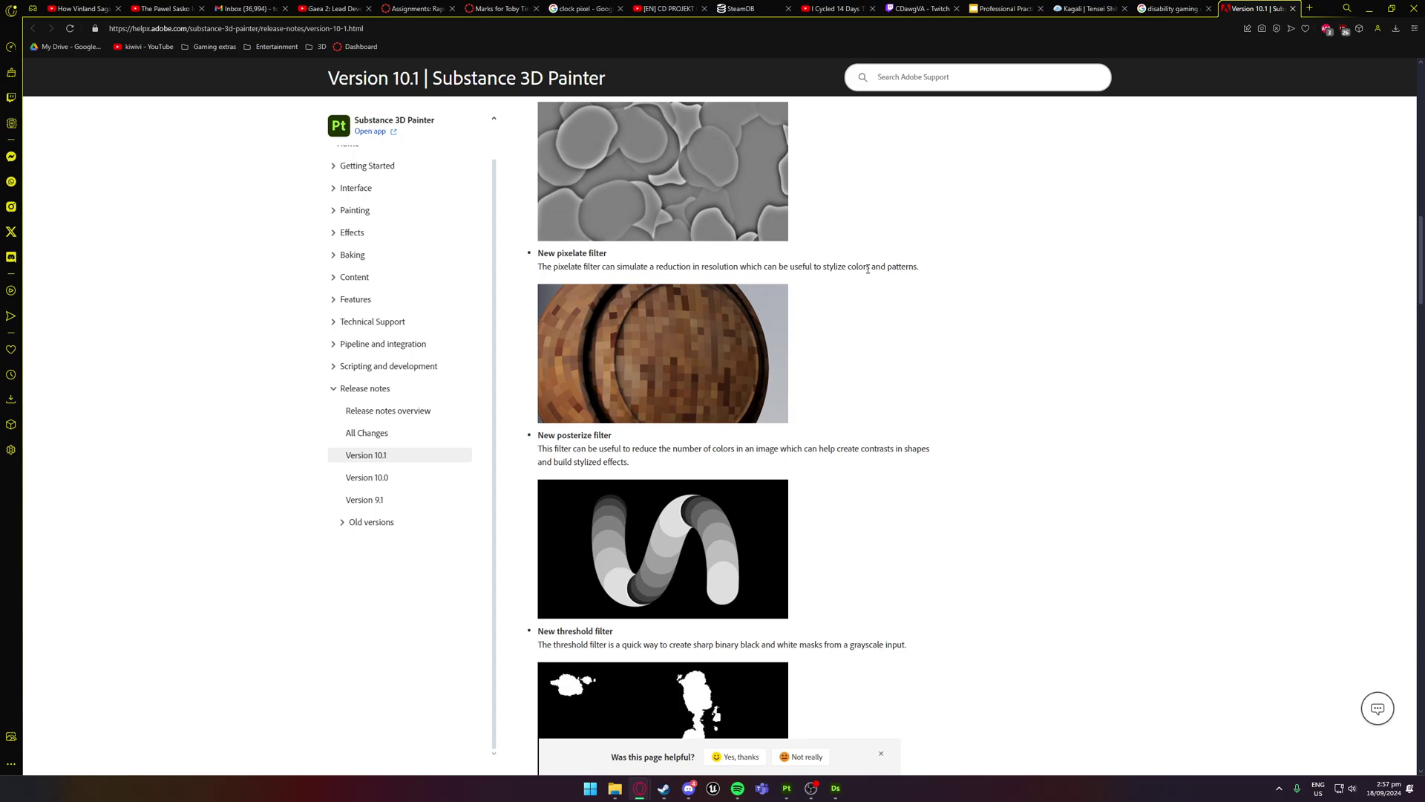
Go back to the fill area color/mask filter section of the release notes and reread its description
scroll(853, 275, "up", 20)
scroll(837, 282, "down", 6)
scroll(835, 285, "down", 4)
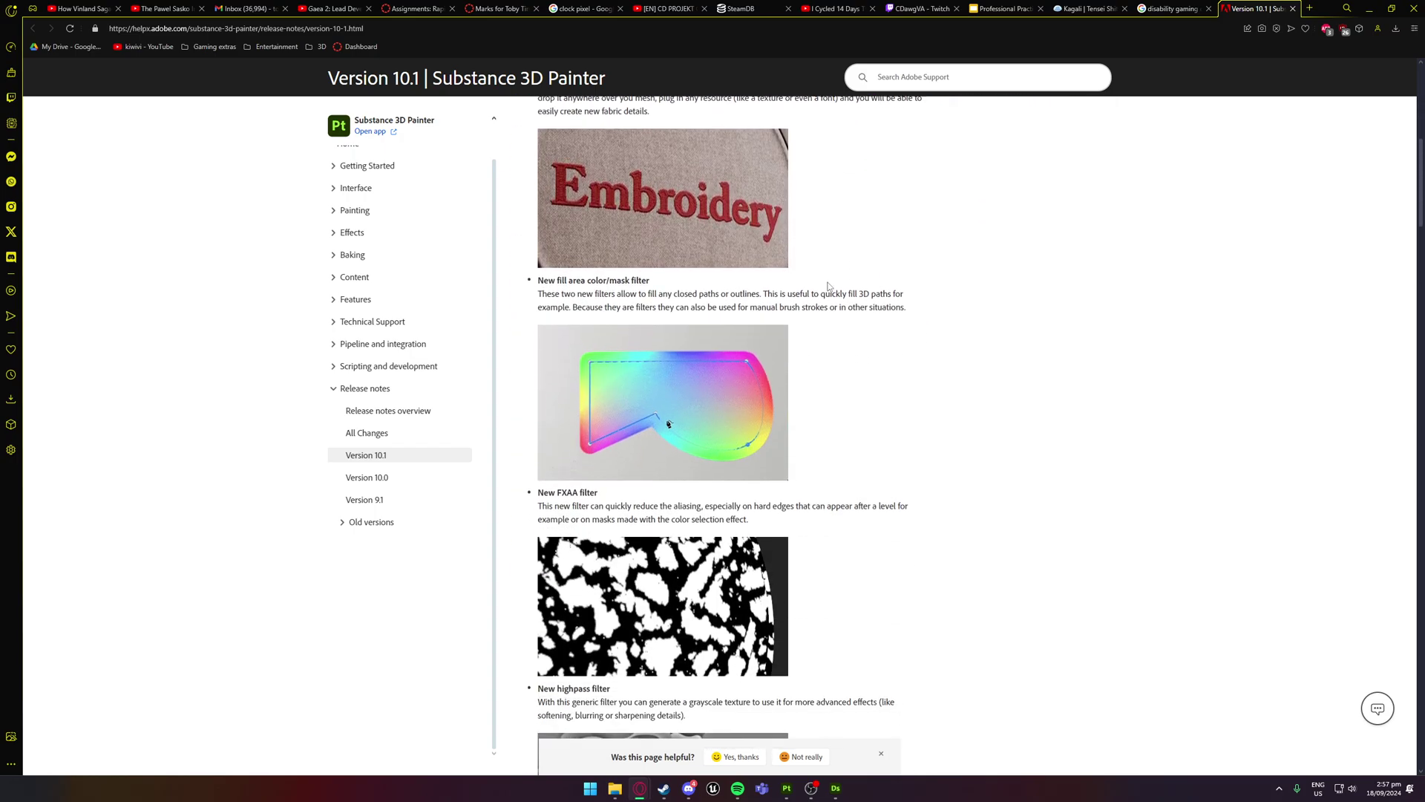
left_click_drag(548, 277, 772, 284)
left_click(785, 285)
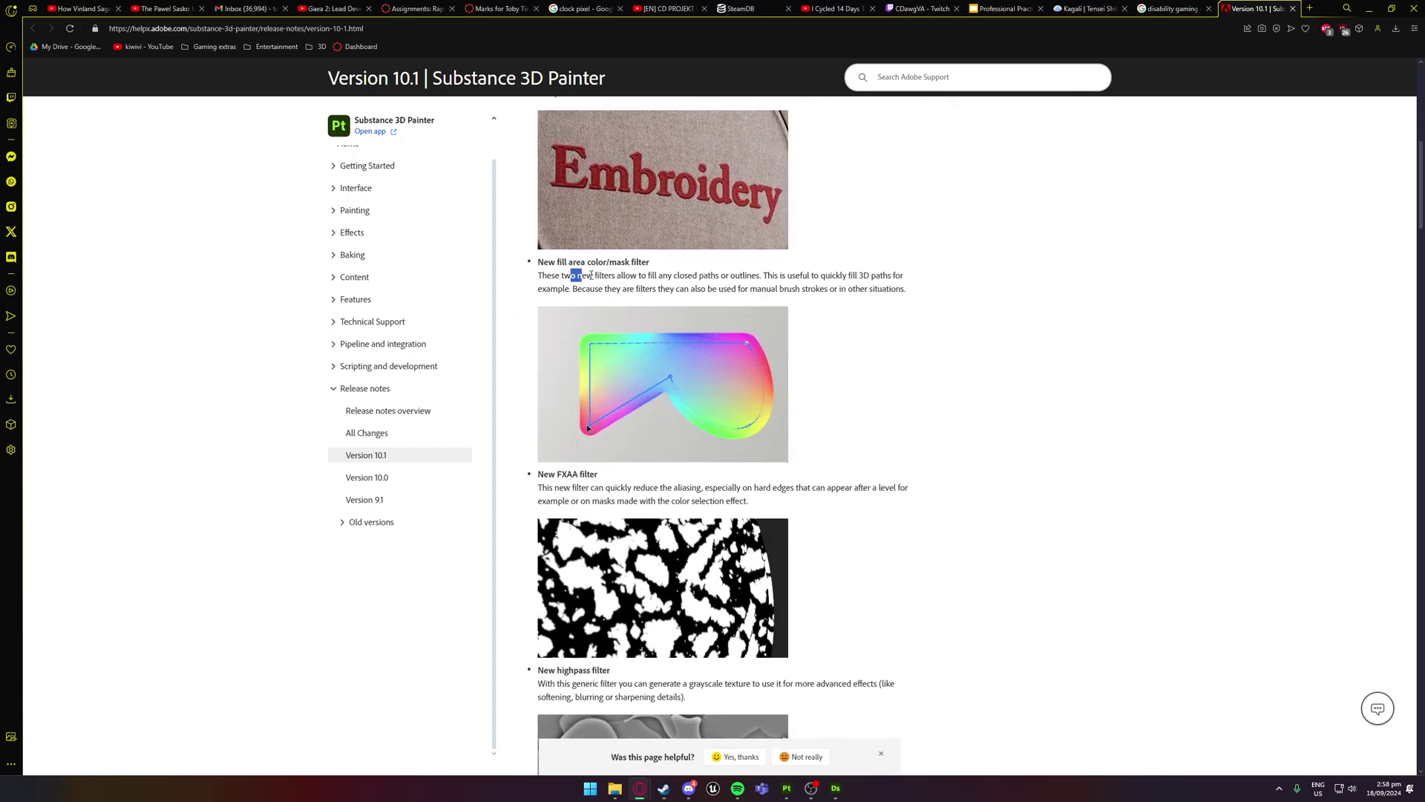
left_click_drag(591, 276, 757, 279)
left_click(772, 281)
left_click_drag(545, 276, 824, 286)
left_click(834, 286)
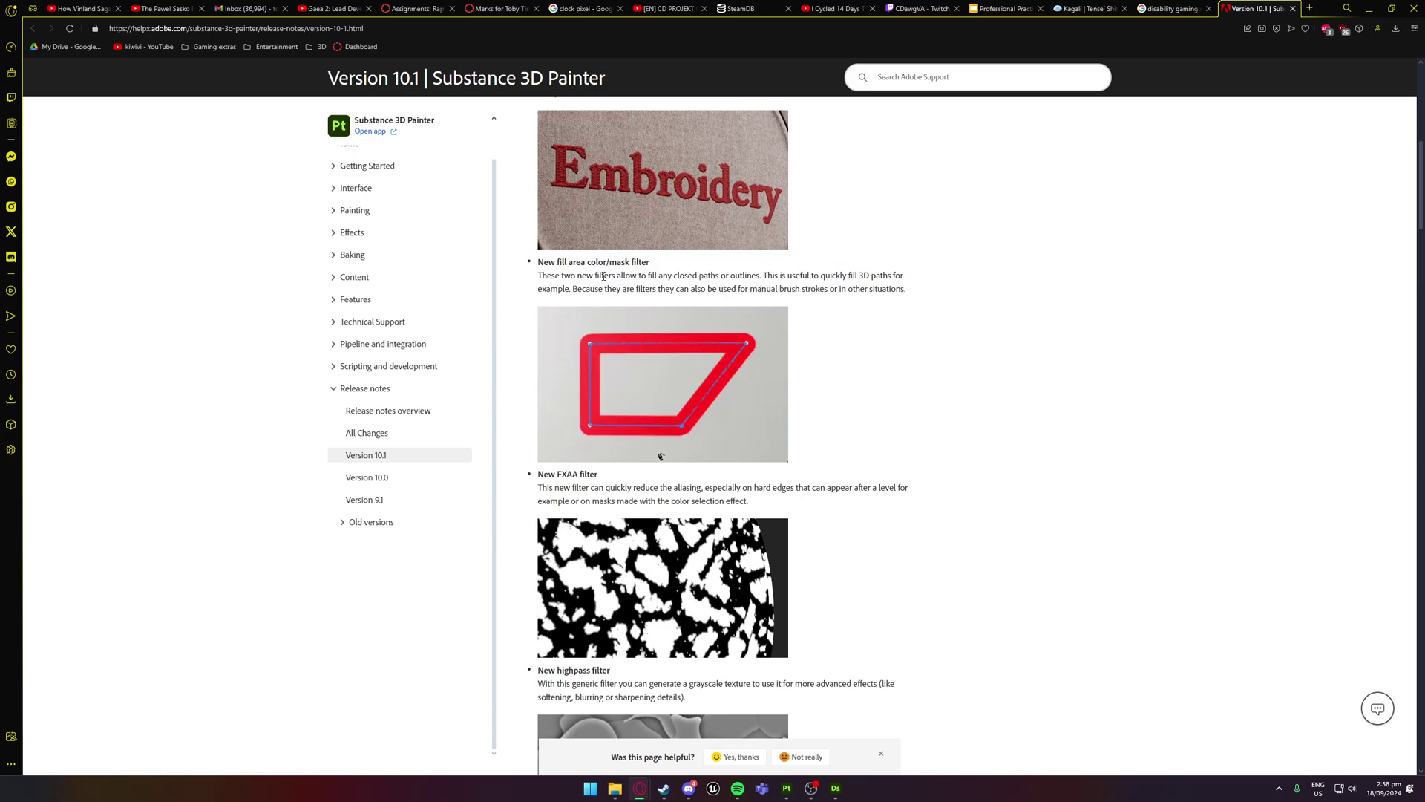
left_click_drag(619, 278, 757, 286)
left_click(768, 282)
scroll(768, 280, "down", 9)
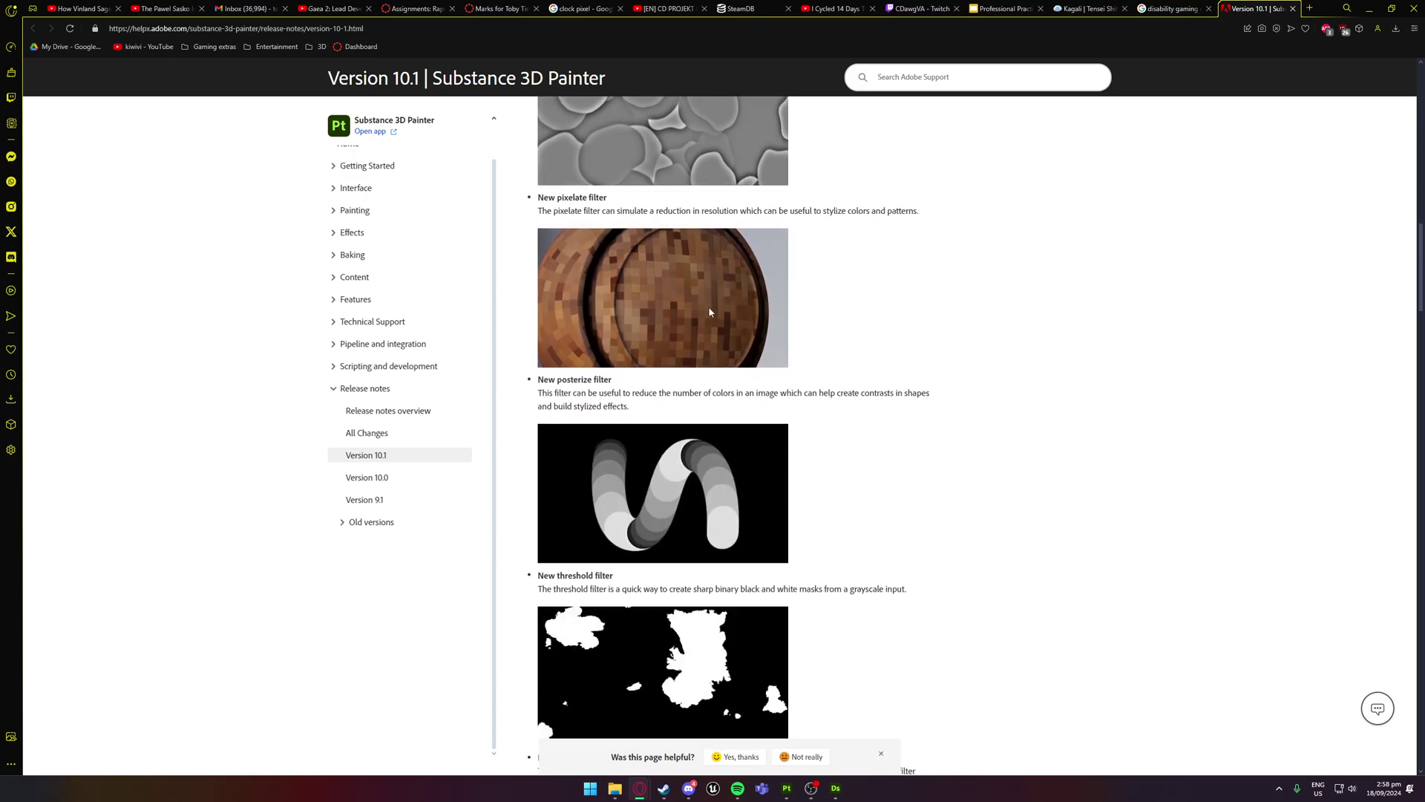
Compare the release notes' pixelate filter description with the fill area color/mask filter description and demo
left_click_drag(553, 212, 816, 212)
left_click(847, 210)
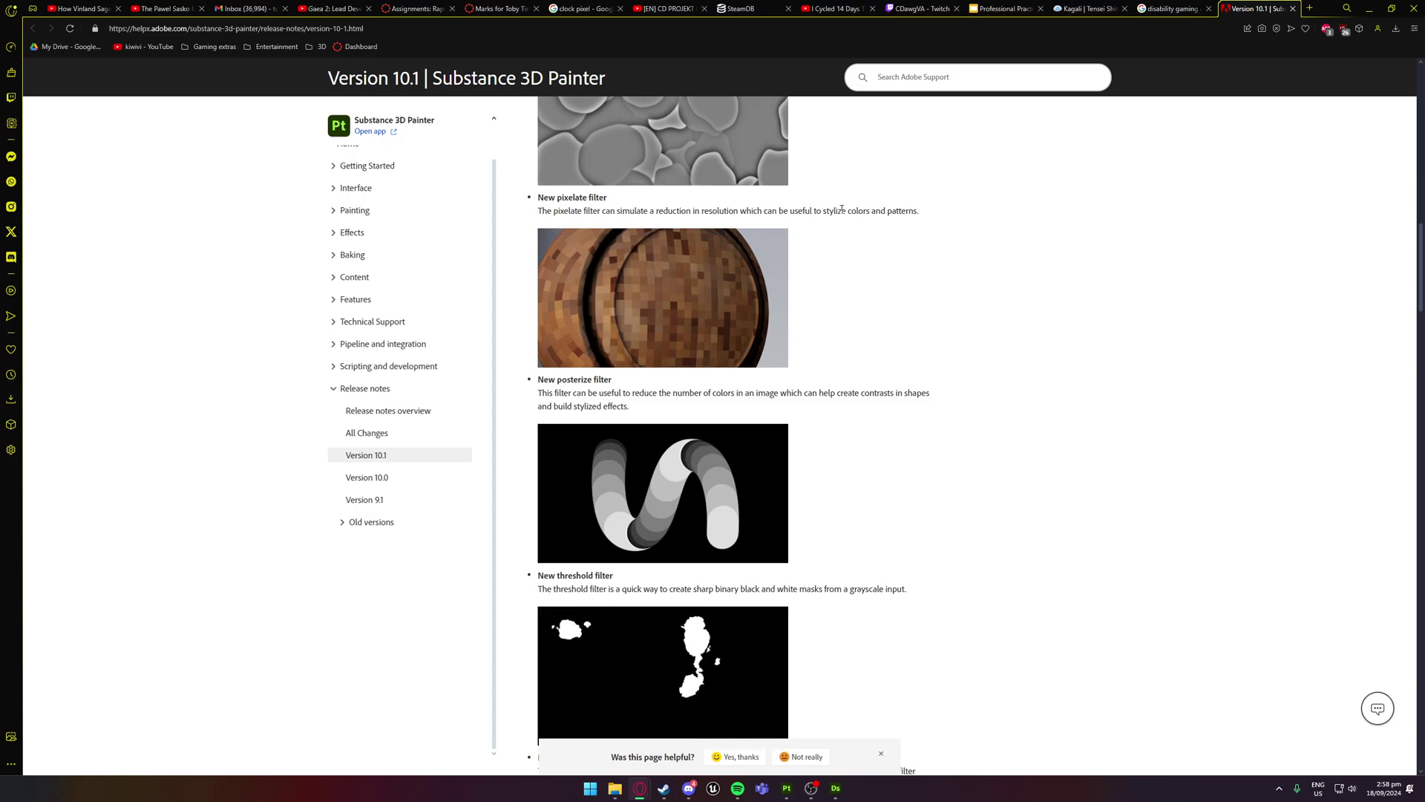
scroll(847, 210, "up", 1)
scroll(847, 211, "up", 11)
mouse_move(560, 439)
left_mouse_down()
mouse_move(854, 443)
mouse_move(602, 430)
mouse_move(556, 443)
left_mouse_up()
left_click(832, 439)
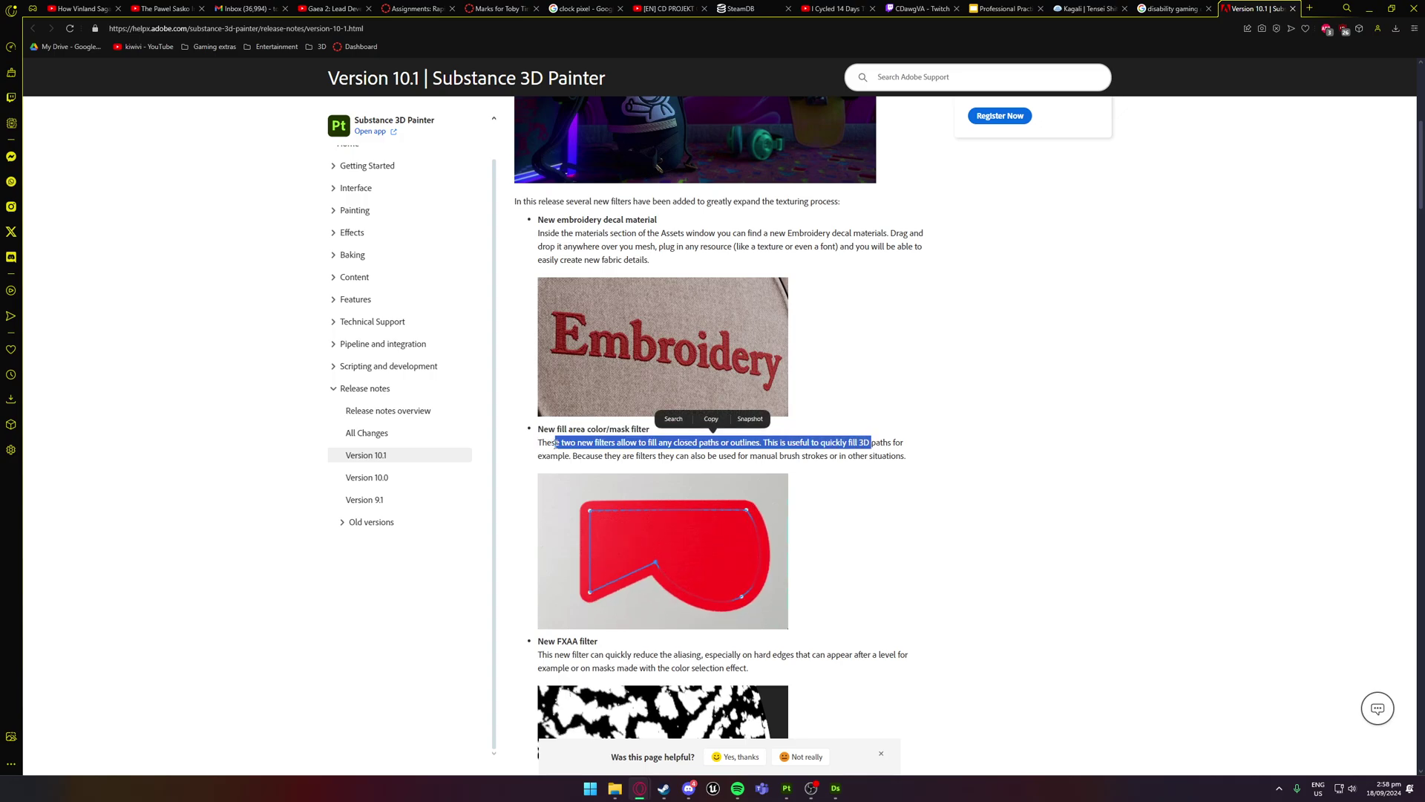
left_click(568, 441)
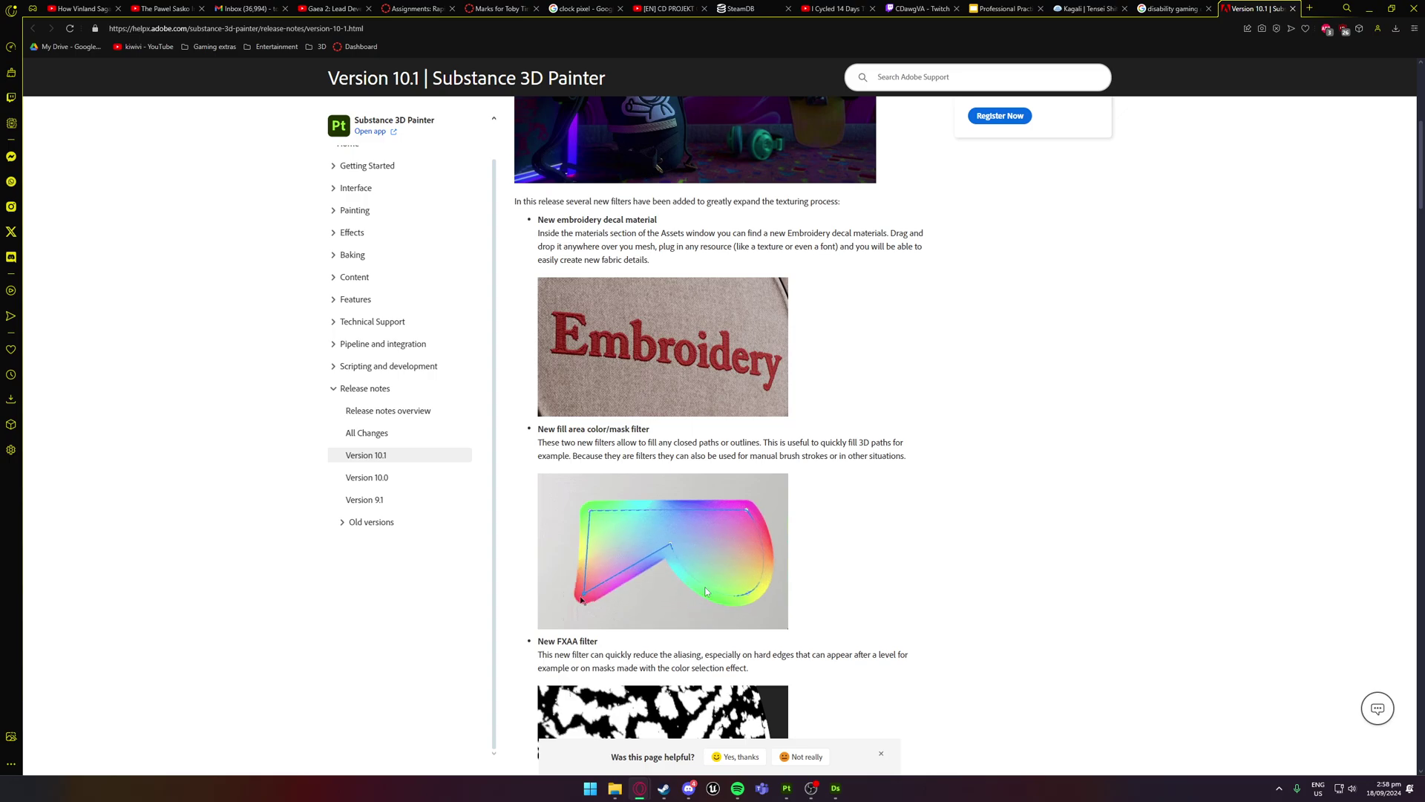
scroll(705, 590, "down", 4)
scroll(745, 381, "down", 3)
scroll(744, 380, "up", 3)
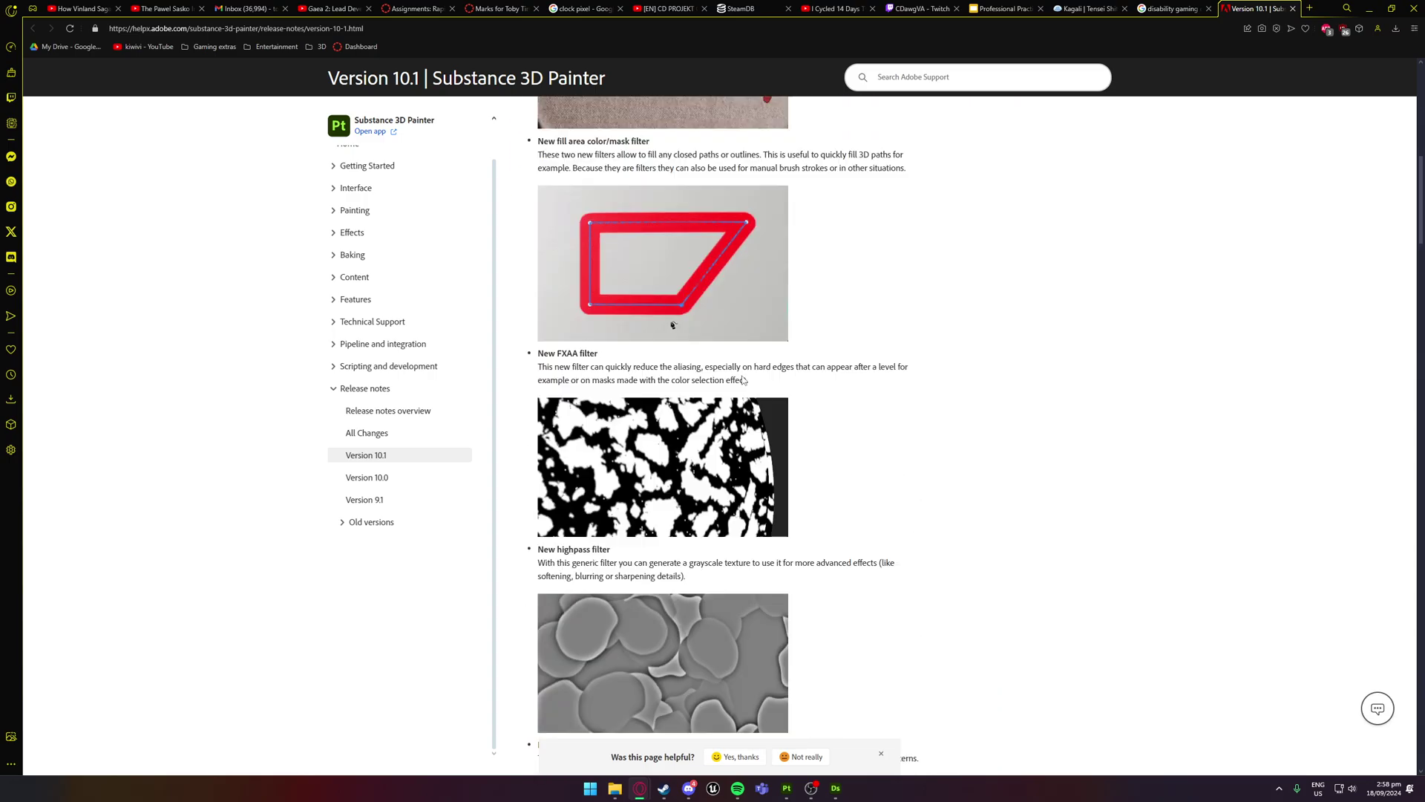
scroll(745, 380, "up", 2)
scroll(668, 372, "down", 3)
left_click_drag(578, 322, 538, 321)
left_click_drag(887, 322, 705, 324)
left_click(704, 324)
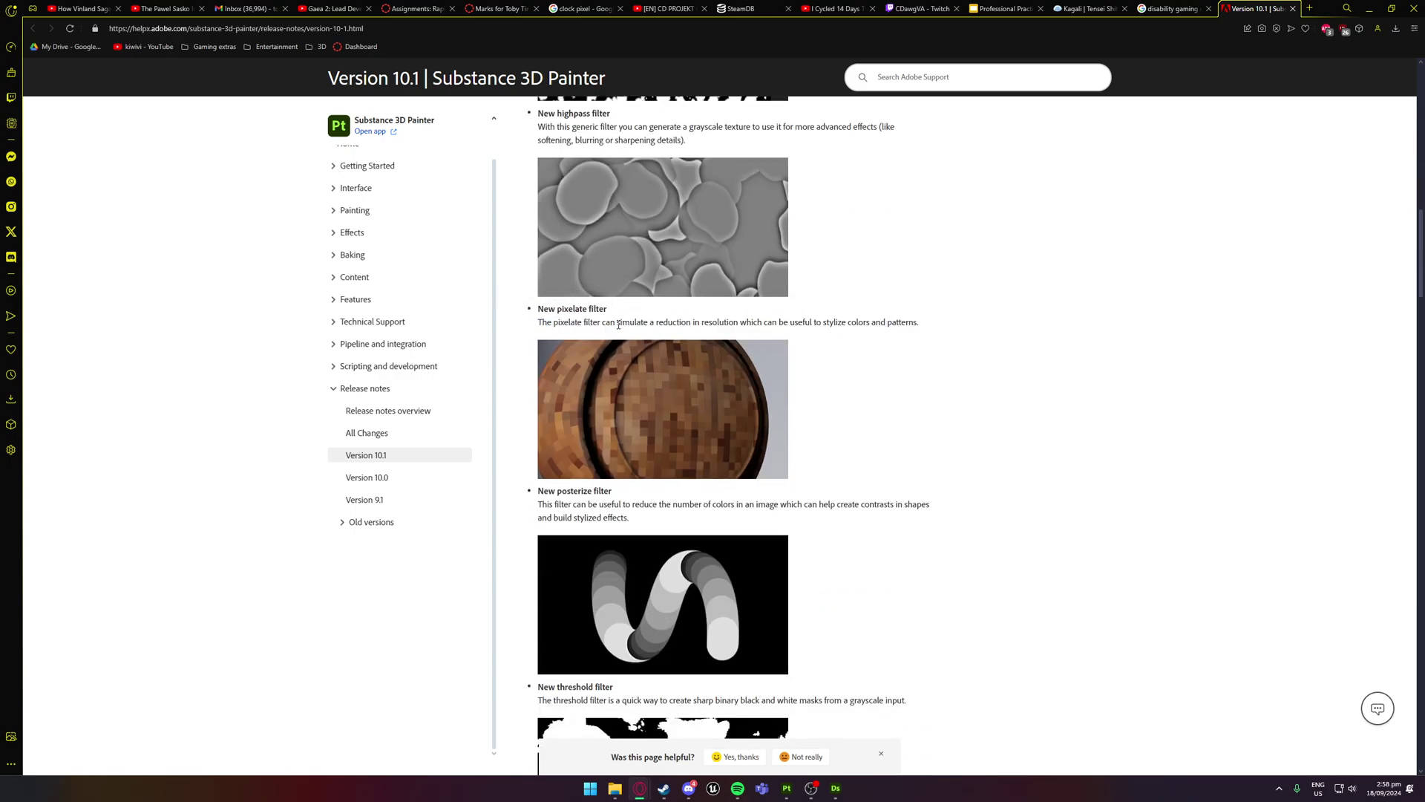
Switch to the Polycount PIXEL8R v2.5 thread in the other browser window and look through its features and showcase videos
mouse_move(637, 795)
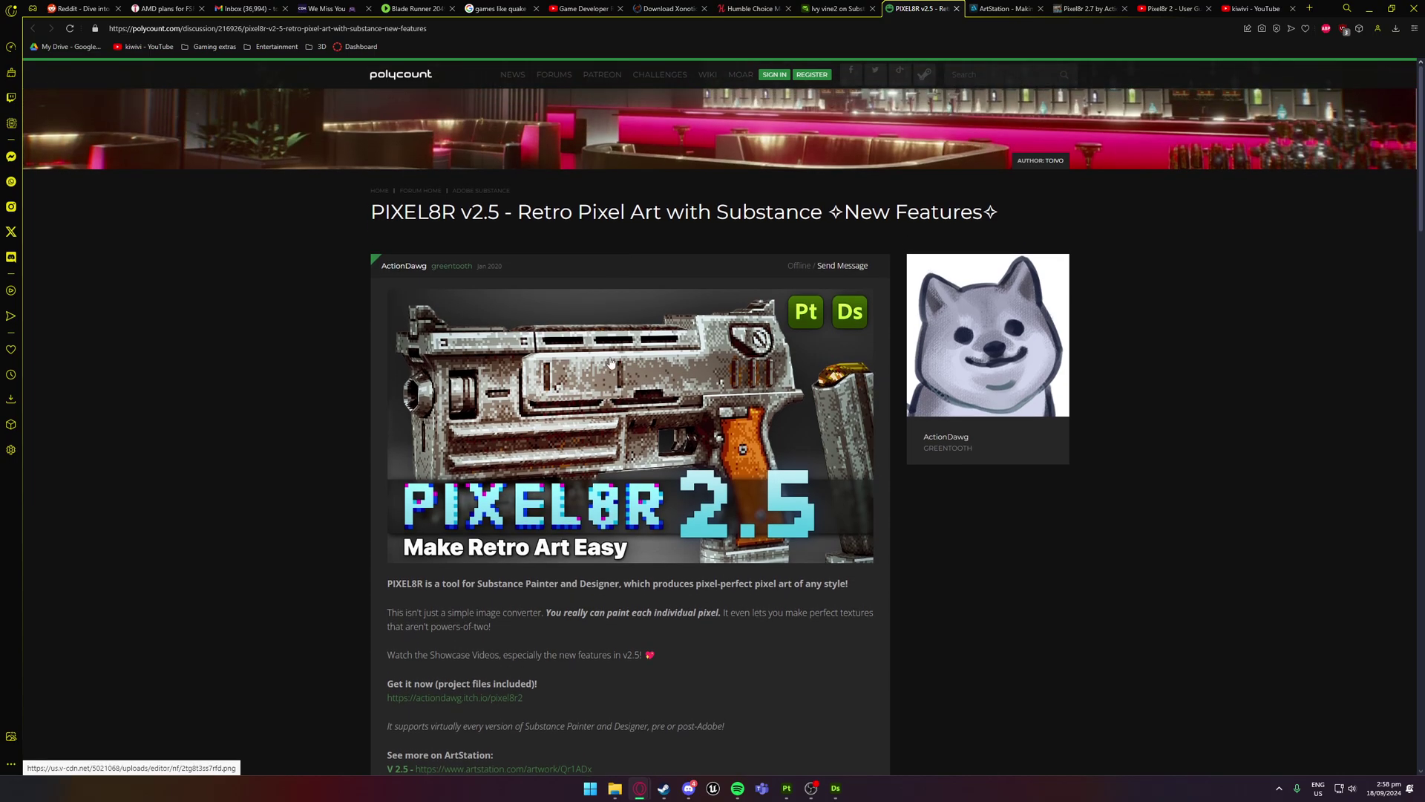
scroll(612, 362, "down", 10)
scroll(818, 359, "up", 4)
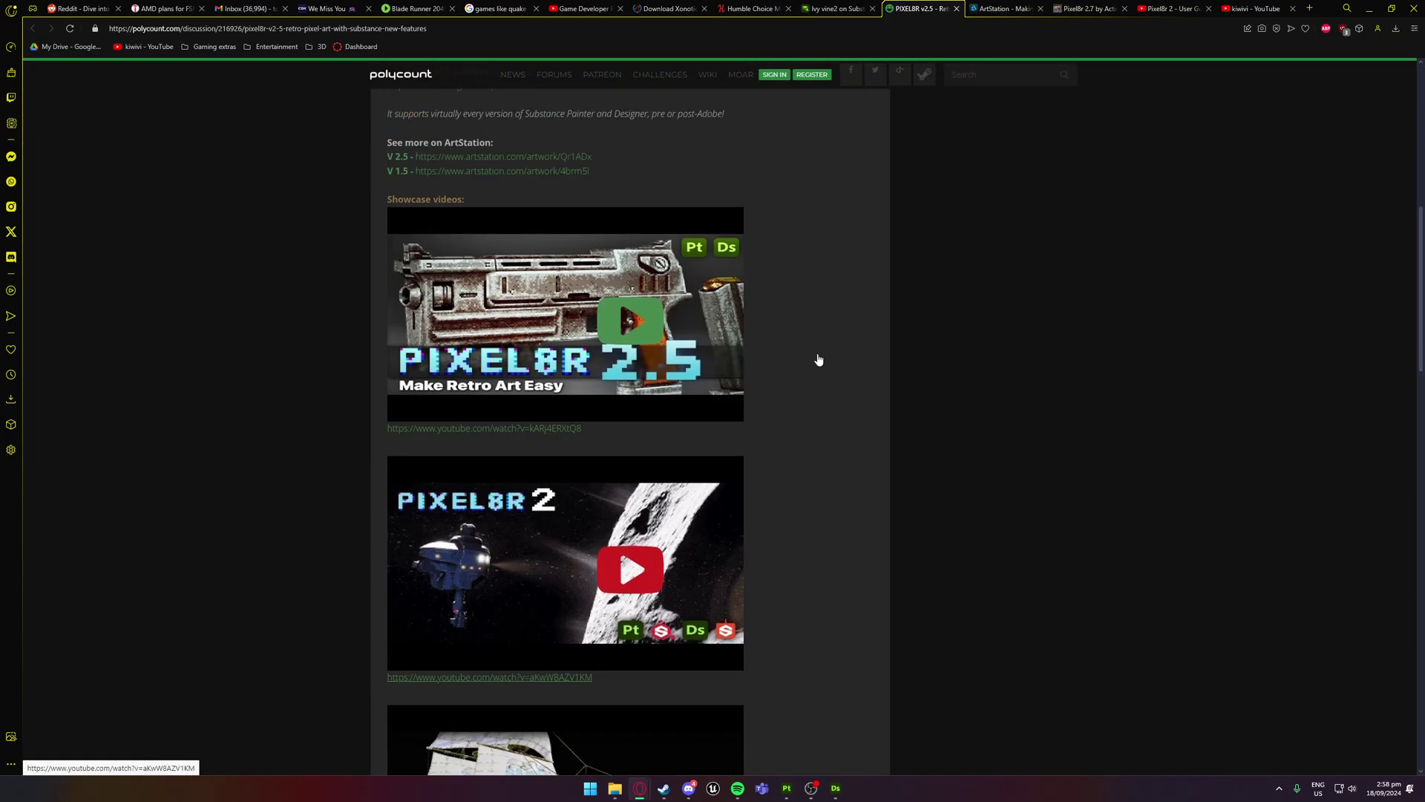
scroll(819, 359, "up", 3)
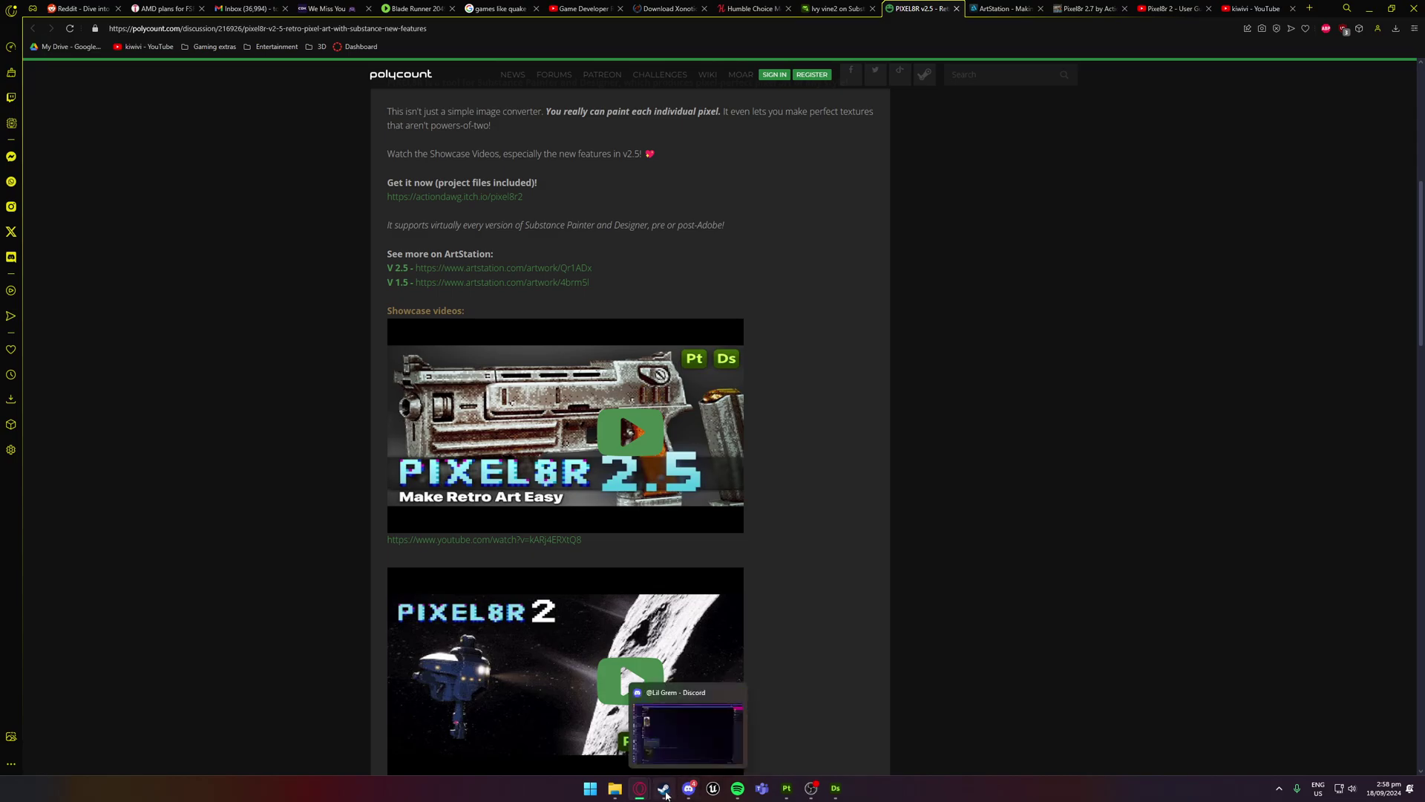
Return to the Painter 10.1 release notes window and read the pixelate filter description
mouse_move(638, 790)
left_click(579, 731)
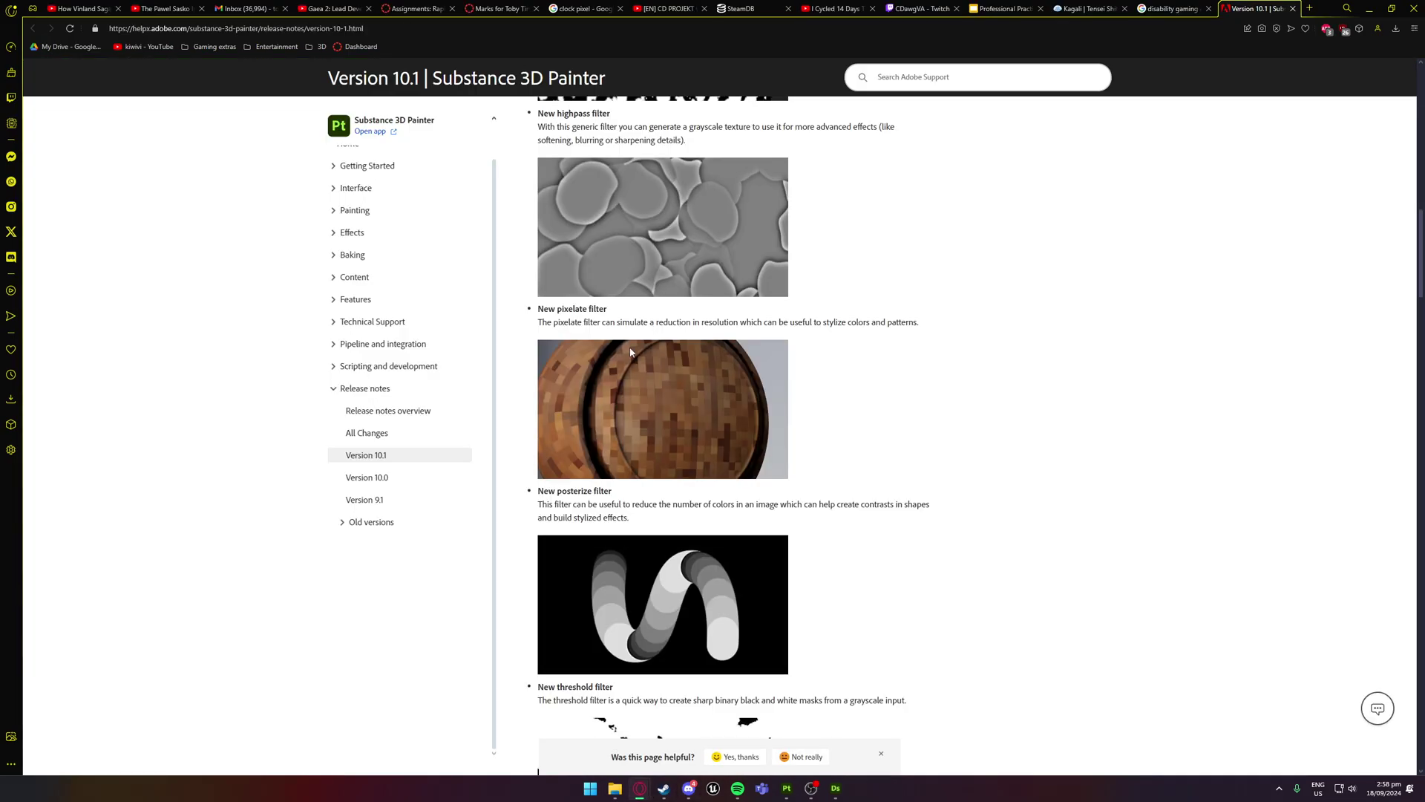
scroll(722, 427, "down", 2)
left_click_drag(565, 213, 608, 197)
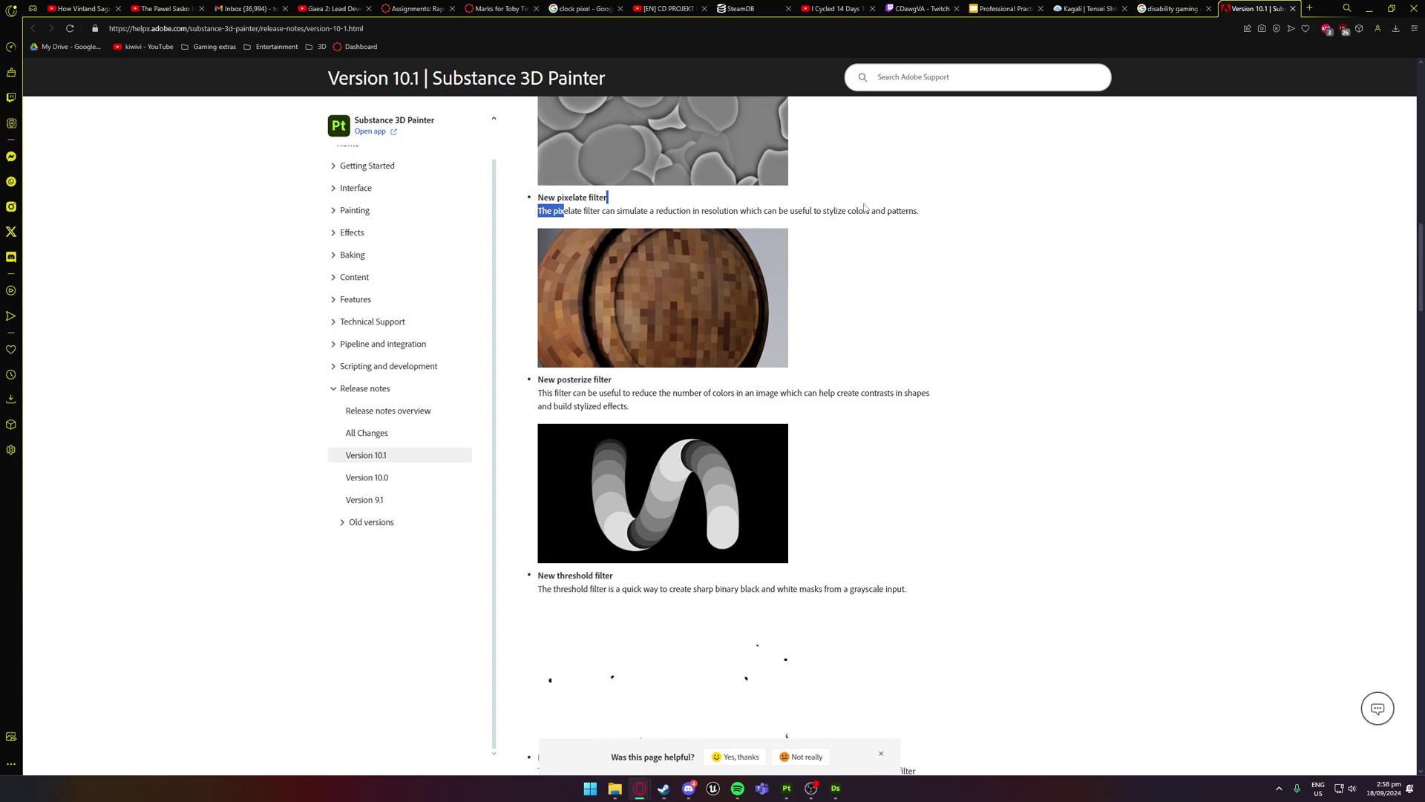
Finish reading the pixelate filter description and read the posterize filter section of the release notes
left_click_drag(897, 212, 690, 213)
left_click(672, 250)
scroll(672, 250, "down", 3)
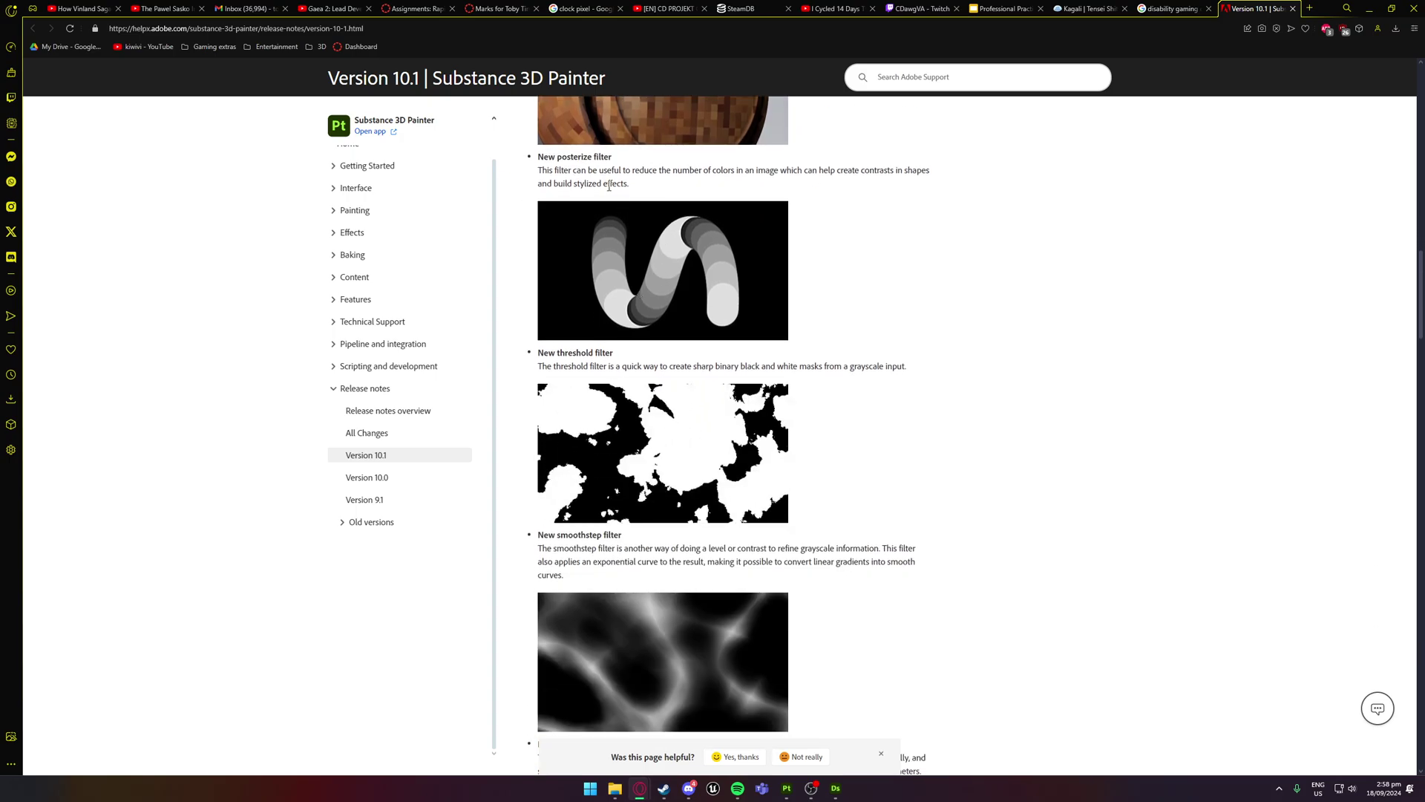
left_click_drag(573, 170, 743, 170)
left_click(781, 180)
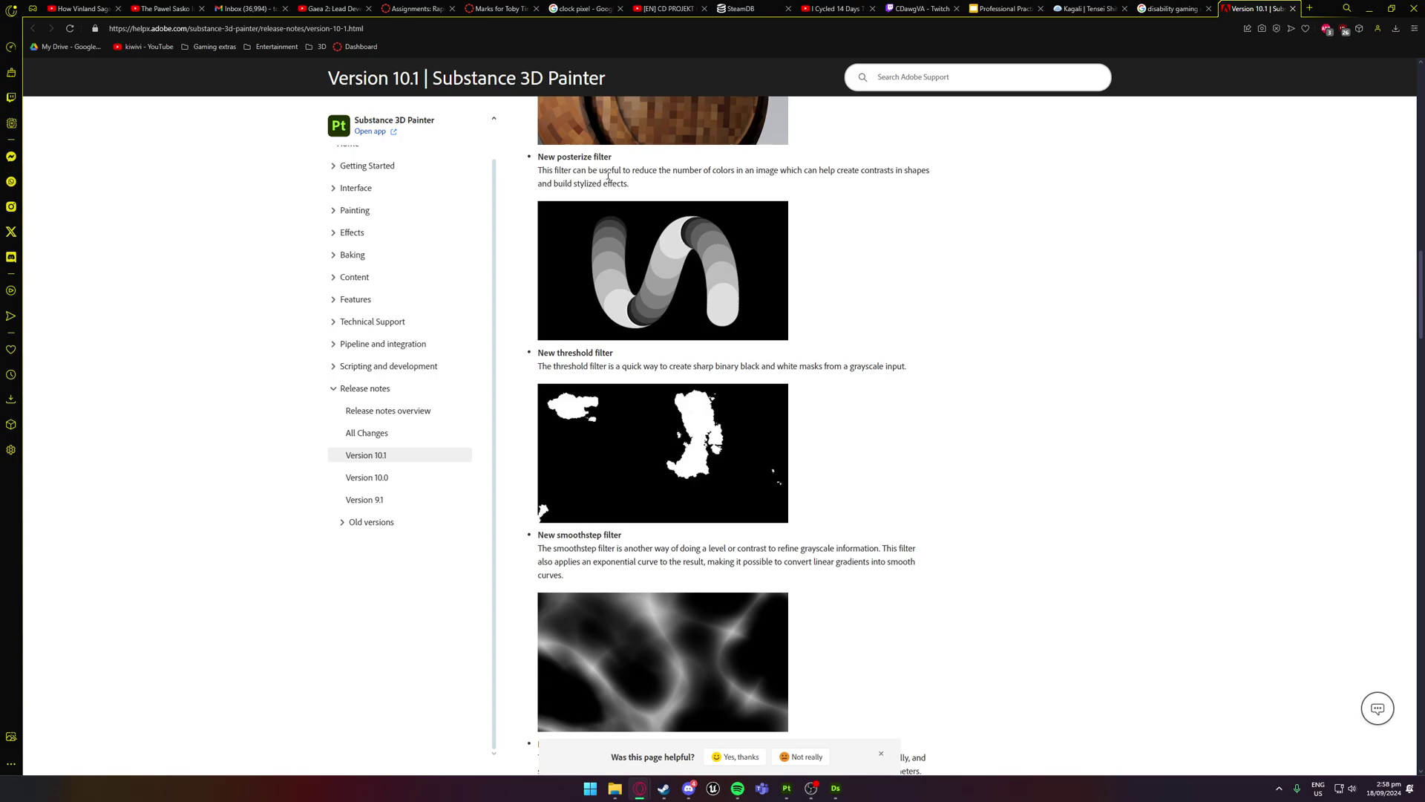
left_click_drag(606, 172, 665, 172)
left_click(880, 171)
left_click(656, 193)
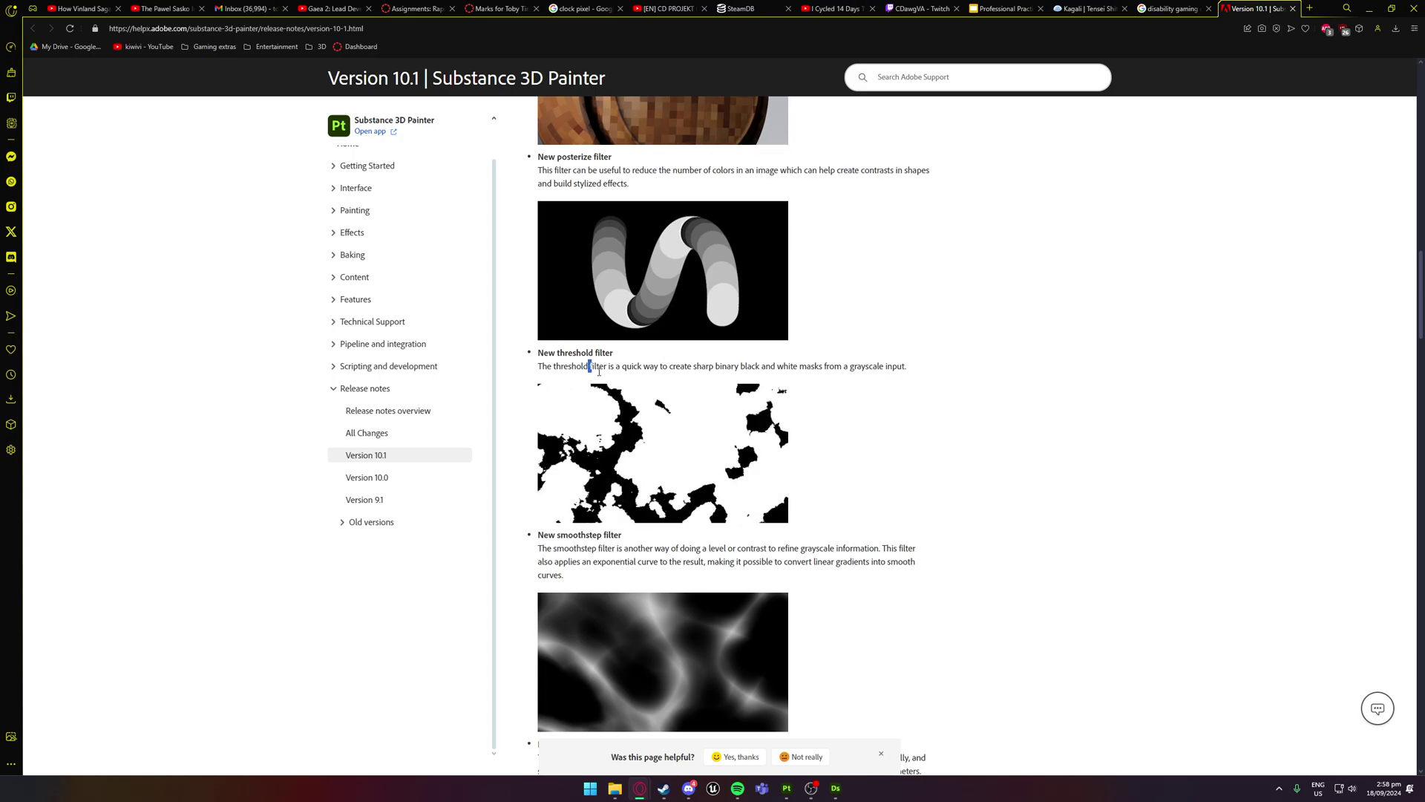
Read the release notes' descriptions of the new threshold and smoothstep filters
left_click_drag(590, 366, 807, 373)
left_click(842, 372)
scroll(935, 376, "down", 1)
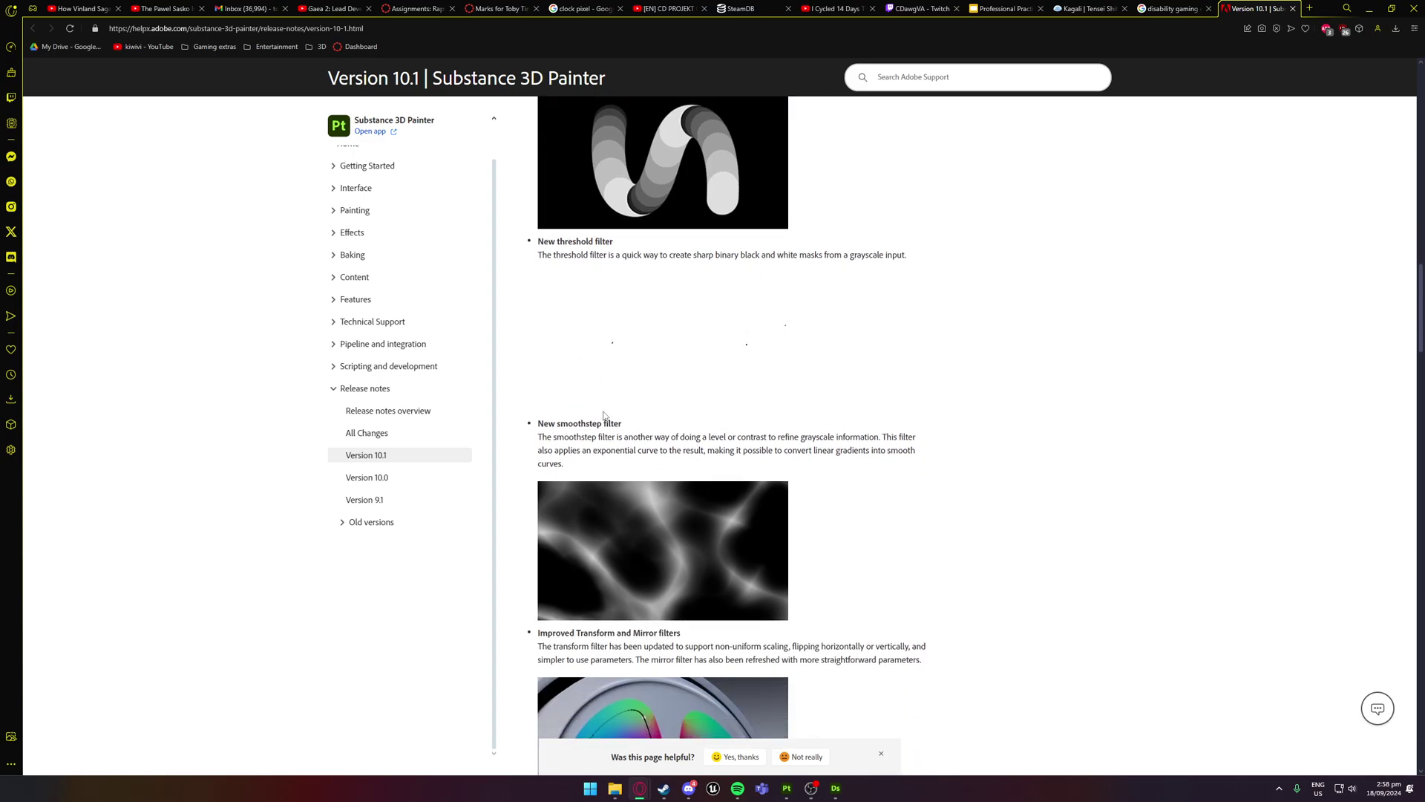
left_click_drag(576, 437, 725, 450)
left_click(808, 449)
scroll(821, 449, "down", 1)
scroll(820, 449, "down", 1)
Read the section on the improved Transform and Mirror filters
left_click_drag(556, 534, 779, 548)
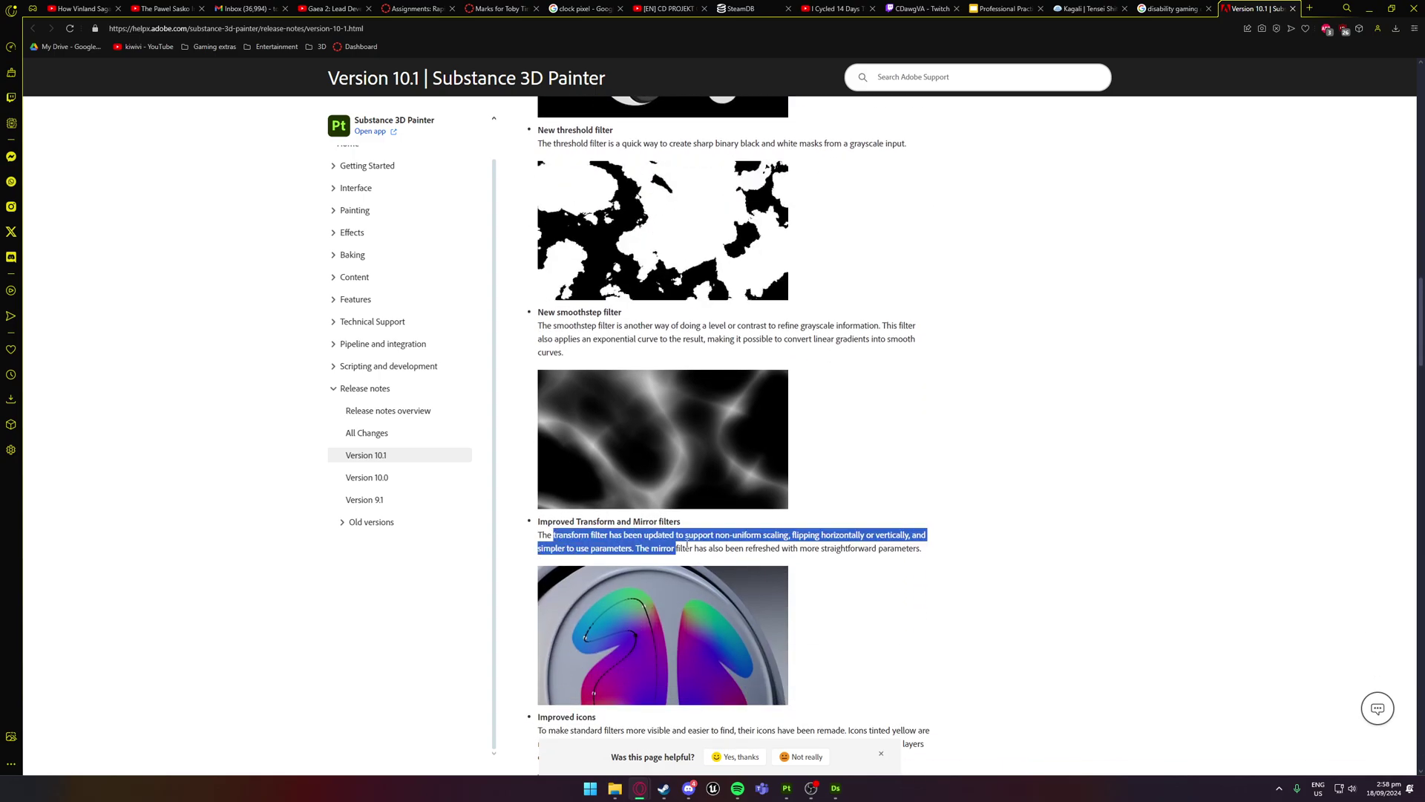
left_click(844, 547)
scroll(818, 523, "down", 1)
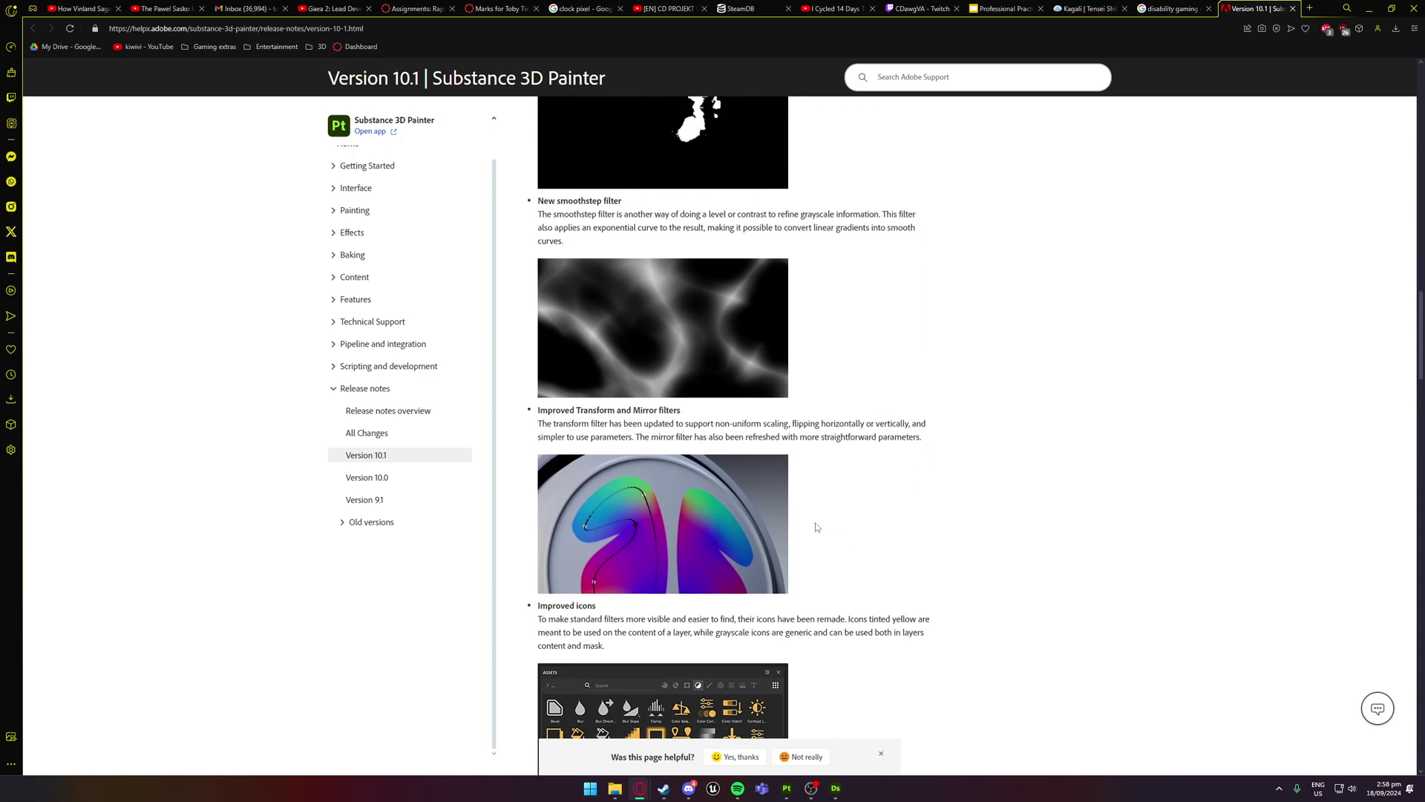
left_click_drag(910, 438, 733, 438)
left_click(736, 438)
Read the improved icons section, examine its picture of the filter icons, and look at the minor filter fixes
scroll(677, 434, "down", 2)
left_click_drag(562, 399, 811, 416)
left_click(811, 417)
scroll(814, 411, "down", 3)
scroll(710, 521, "down", 1)
scroll(710, 522, "up", 6)
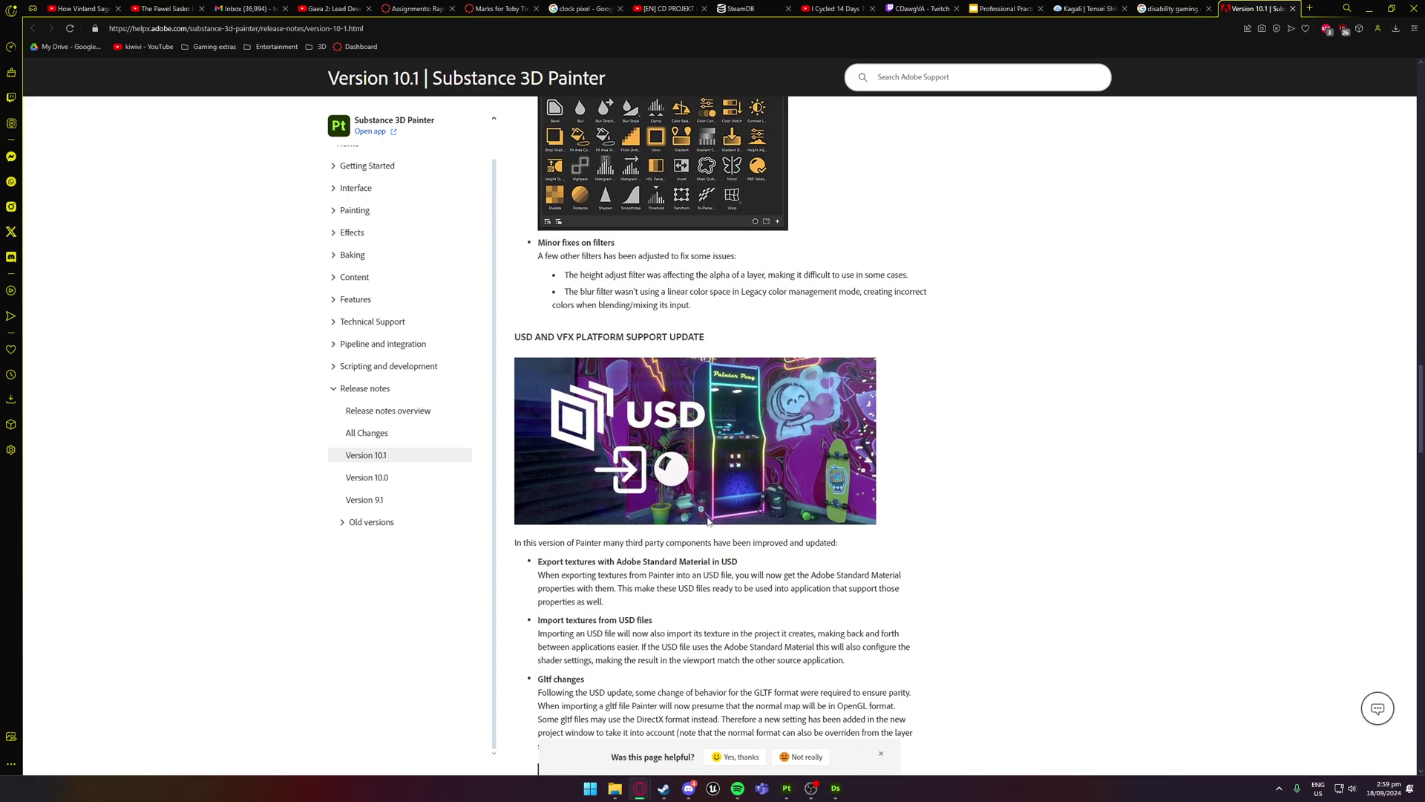
left_click_drag(582, 453, 837, 466)
left_click(792, 465)
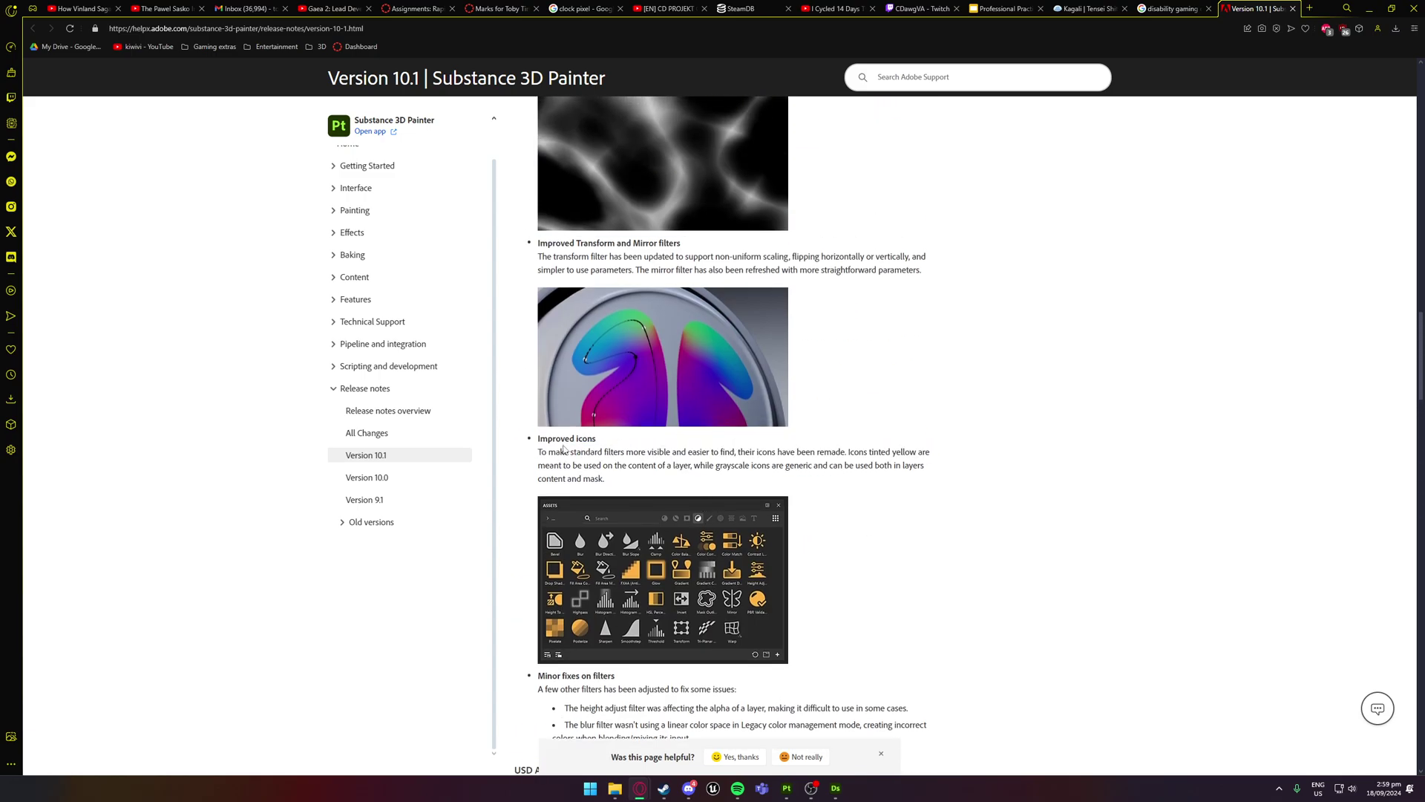
left_click_drag(562, 449, 605, 479)
left_click(605, 479)
scroll(681, 471, "down", 1)
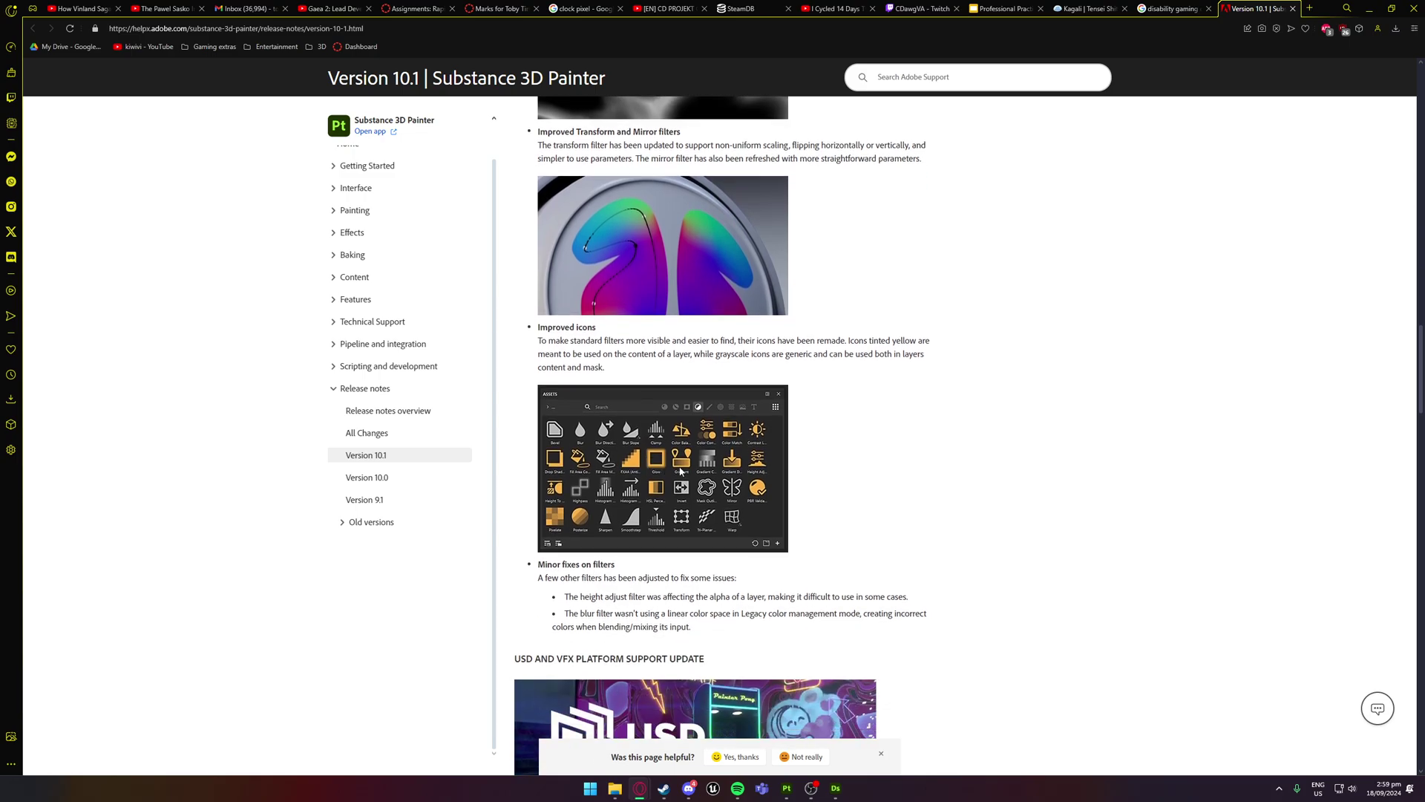
scroll(681, 470, "down", 1)
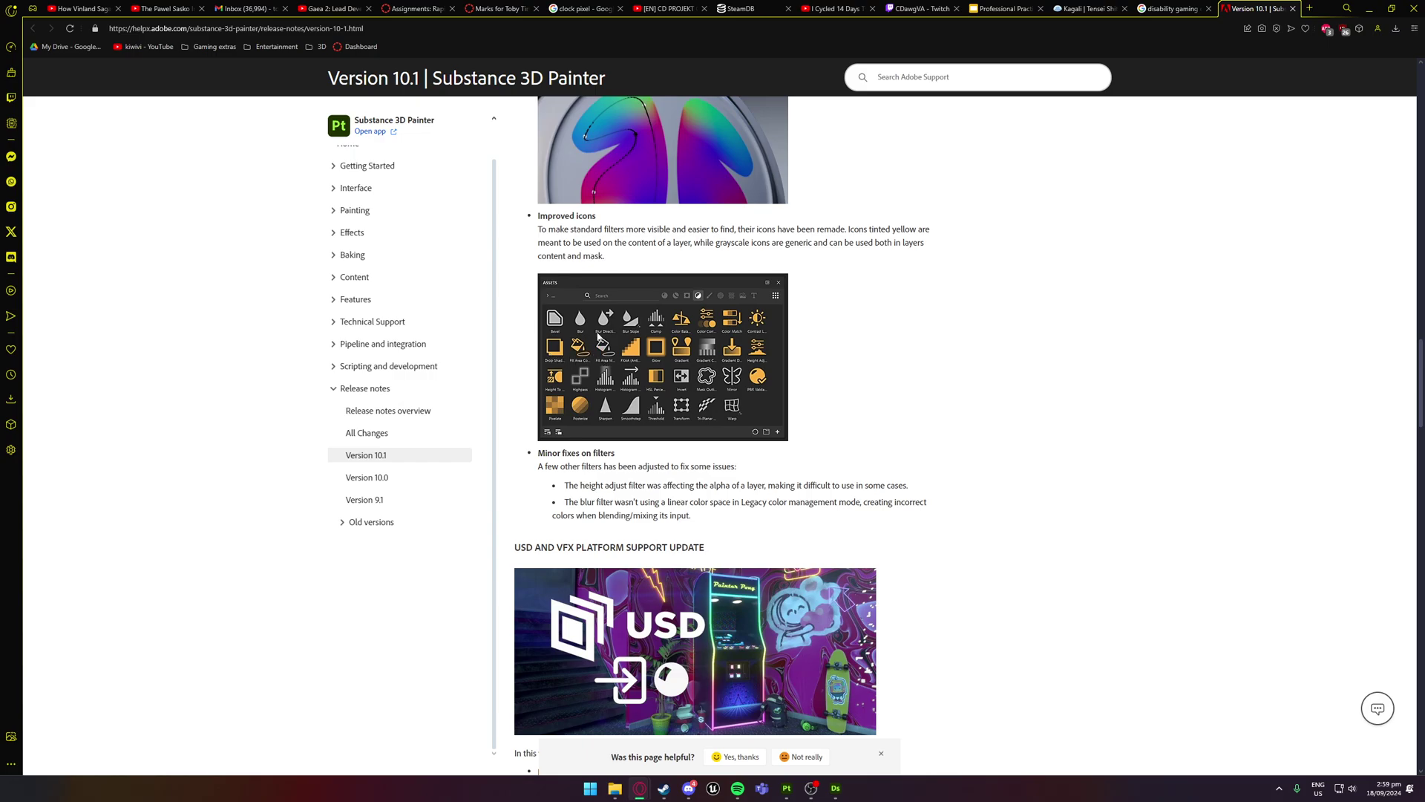
scroll(628, 455, "down", 1)
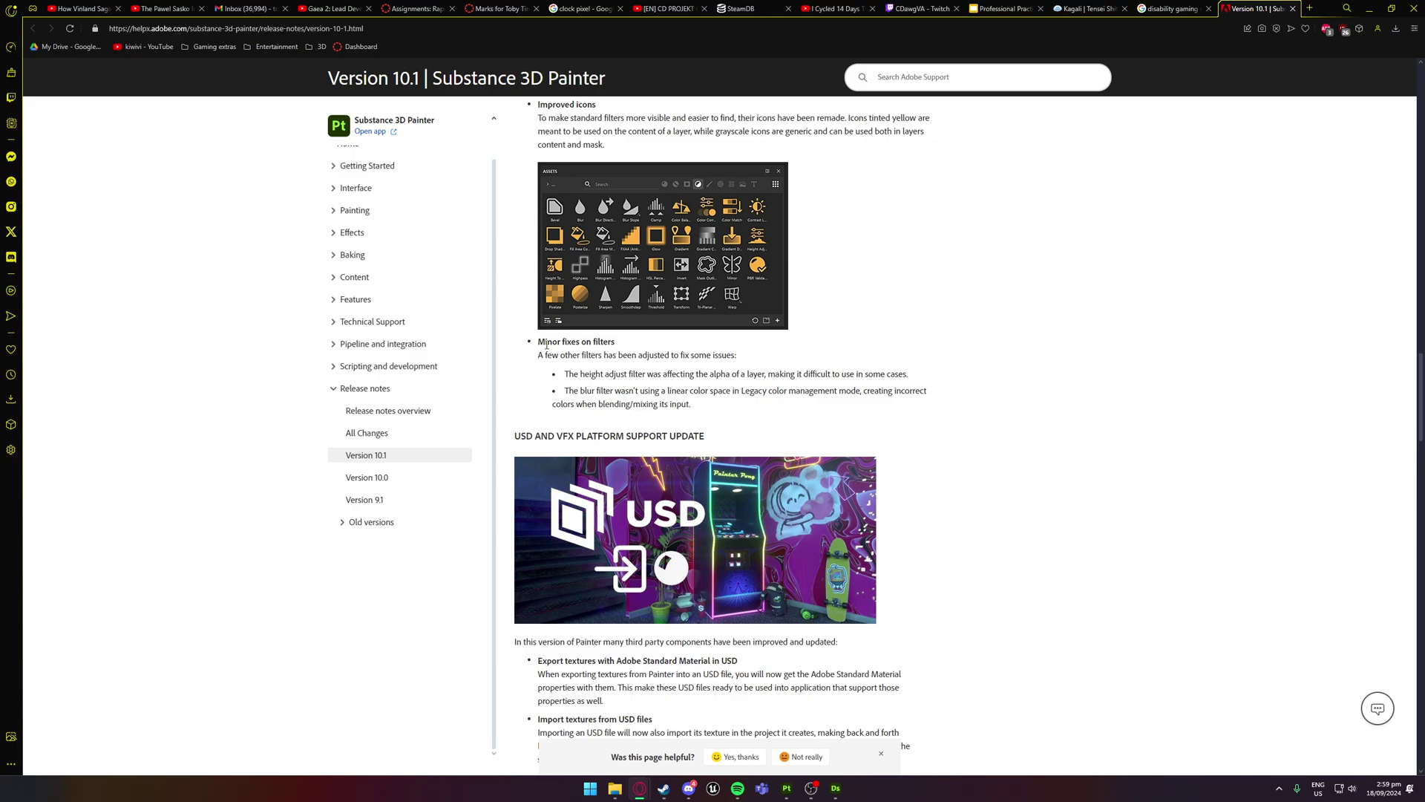
Look through the USD and VFX platform support update, including its notes on exporting and importing textures with USD files
scroll(616, 358, "down", 3)
left_click_drag(514, 172, 650, 159)
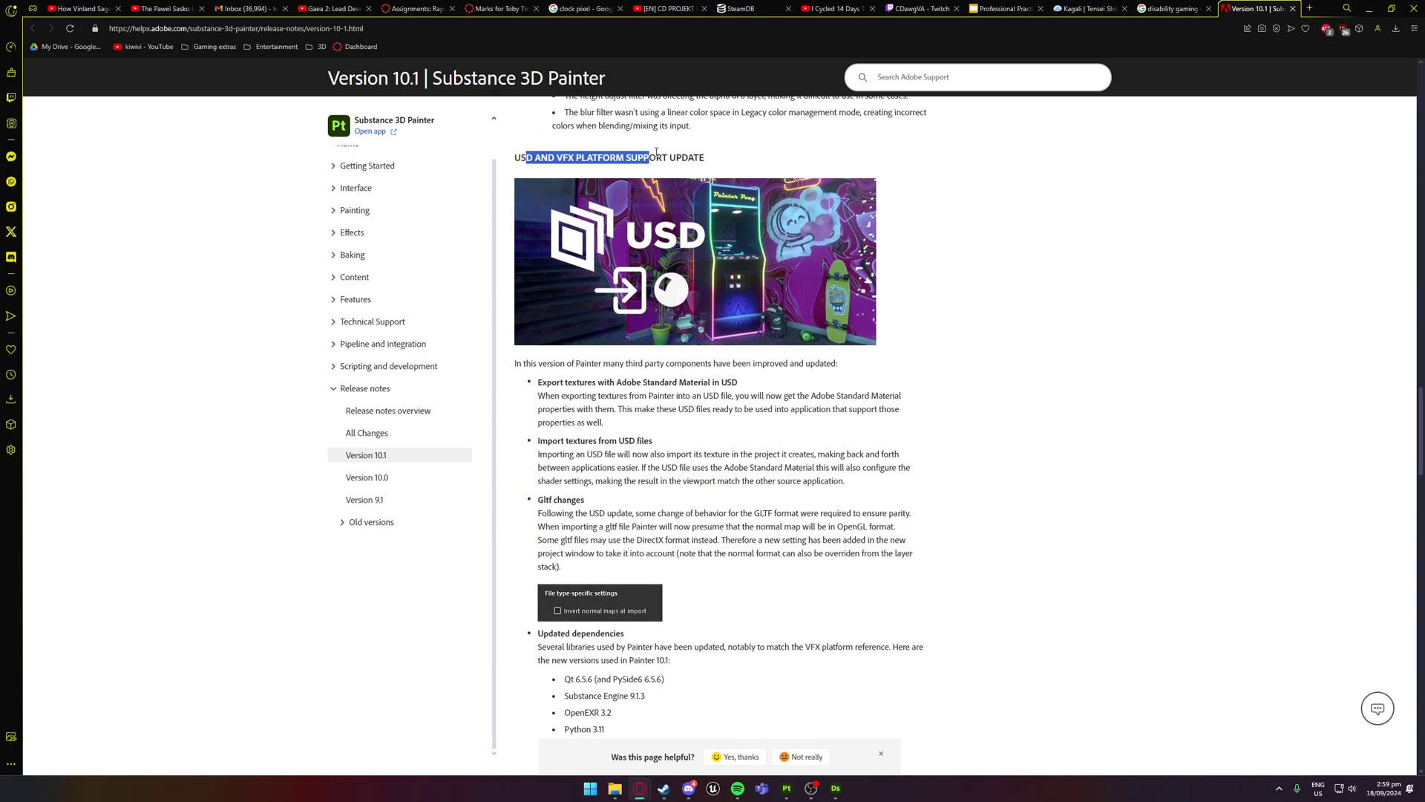
left_click(677, 152)
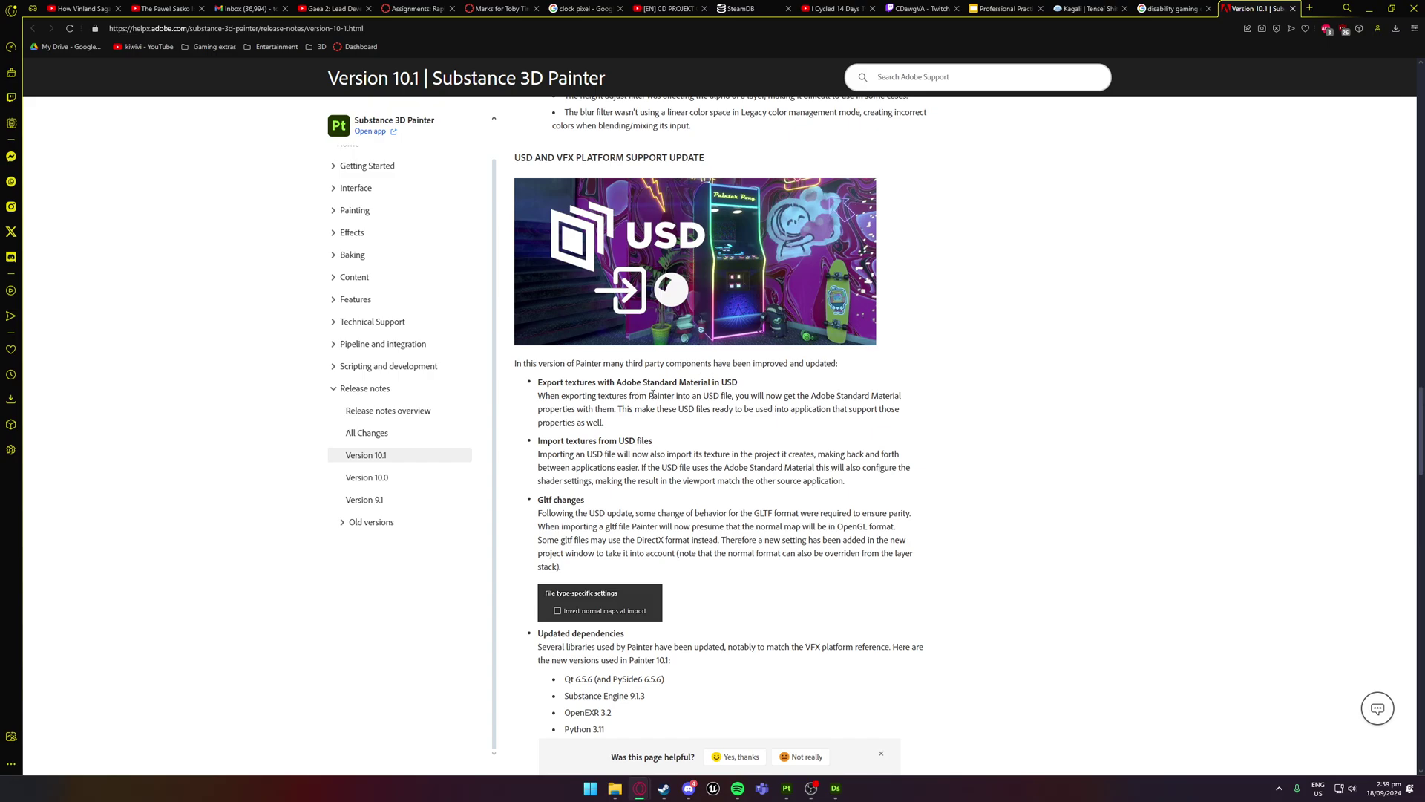
scroll(653, 395, "down", 2)
left_click_drag(551, 272, 696, 313)
left_click(767, 338)
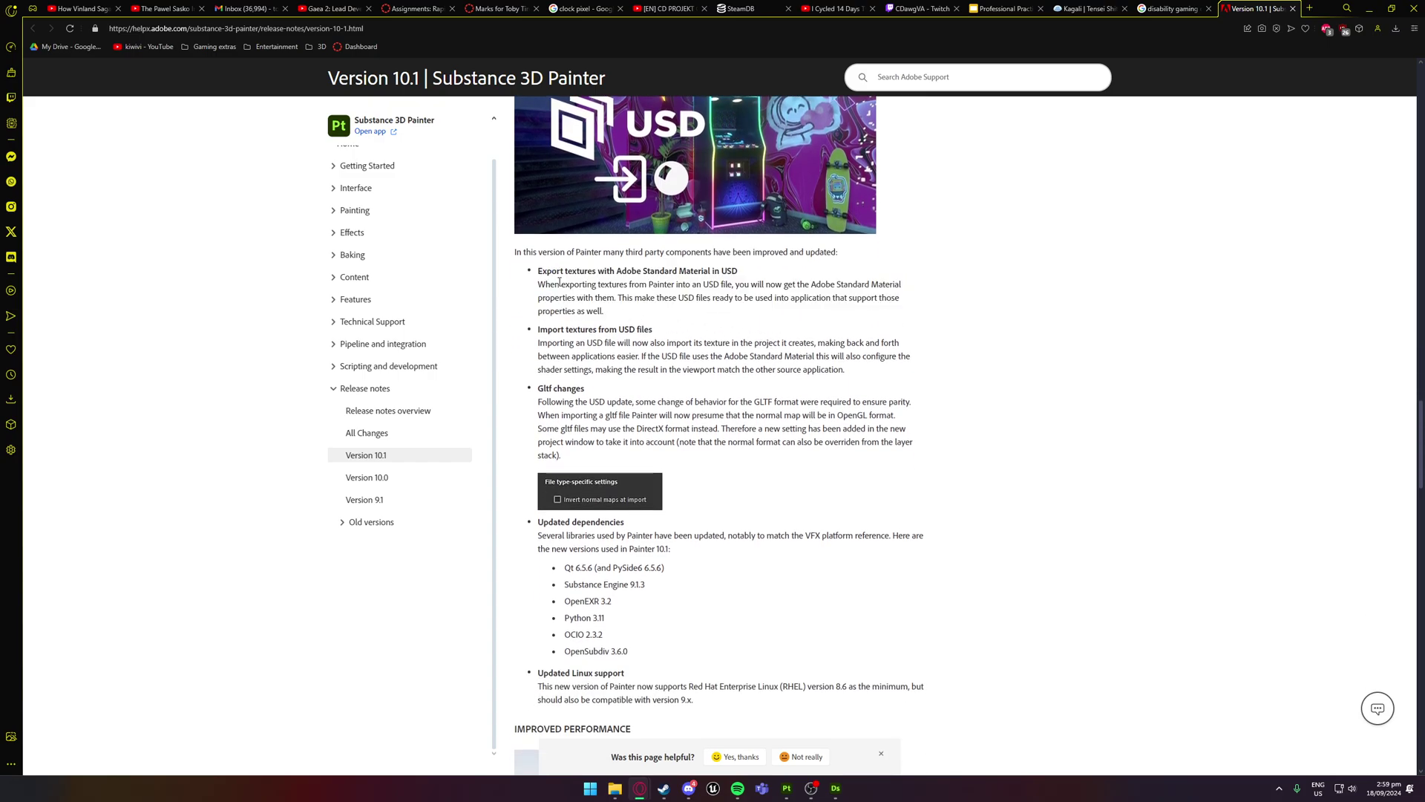
left_click(573, 327)
scroll(563, 417, "down", 2)
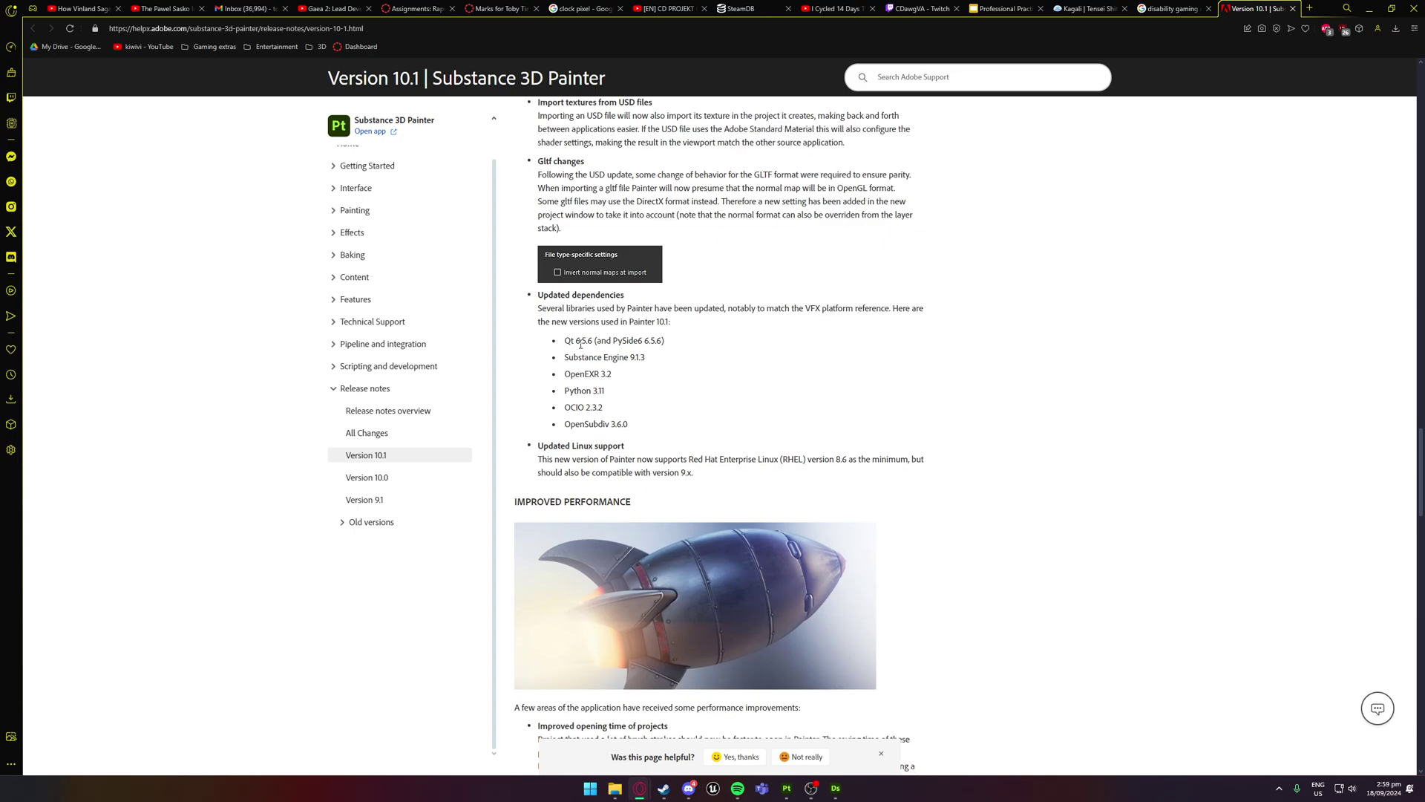
Skim the improved performance section, the Painter 10.1 migration notes and the 10.1.0 lists of additions and fixes
scroll(581, 343, "down", 3)
scroll(583, 362, "down", 4)
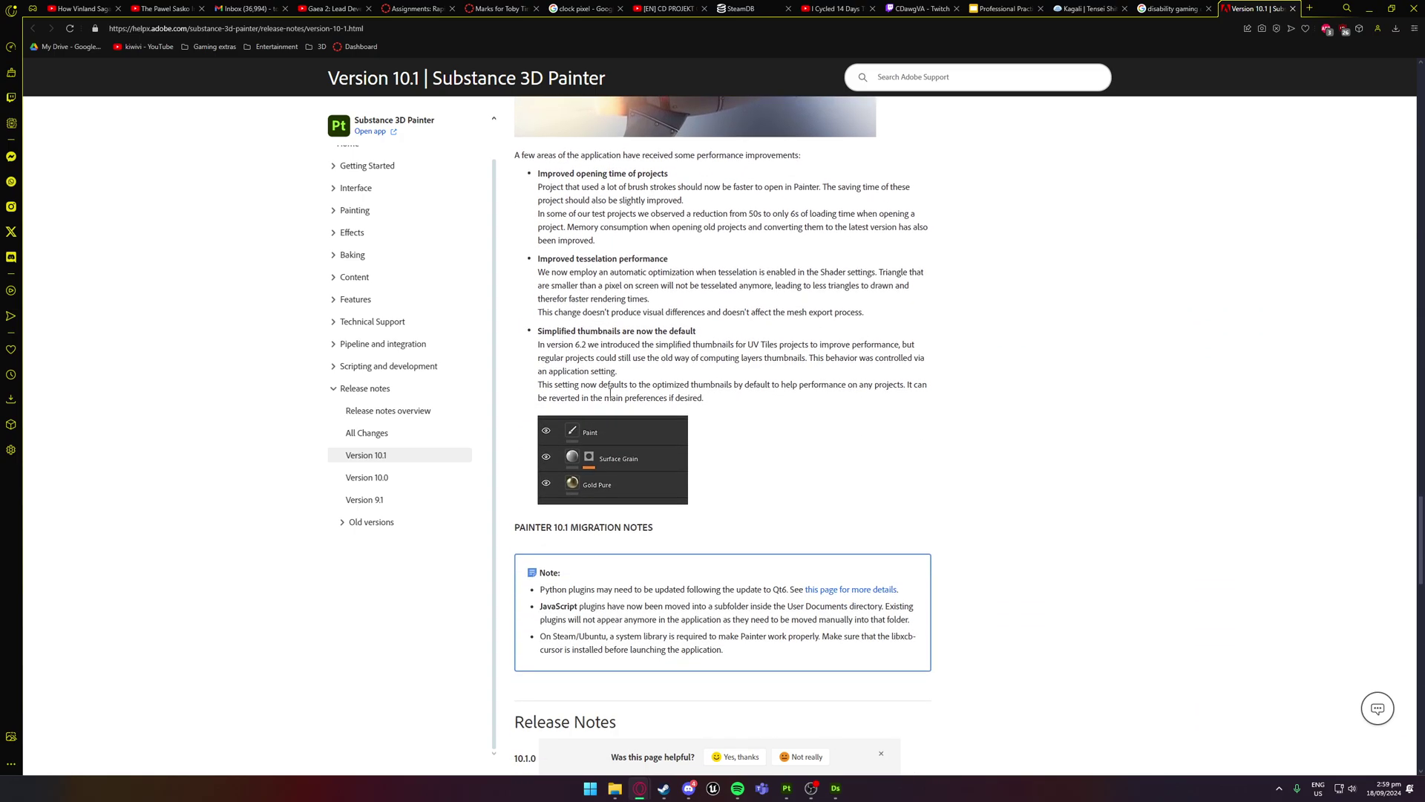
scroll(601, 297, "up", 1)
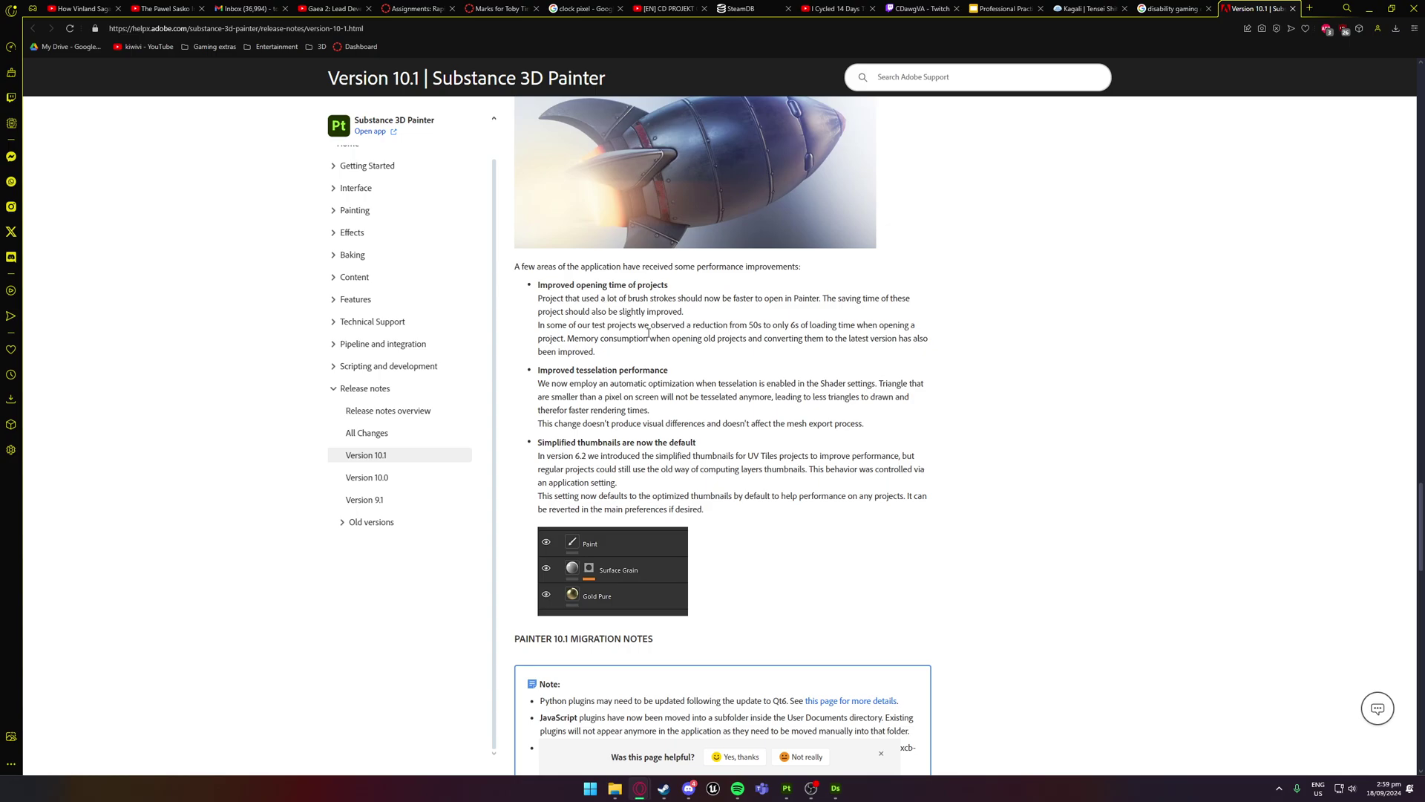
scroll(653, 336, "down", 2)
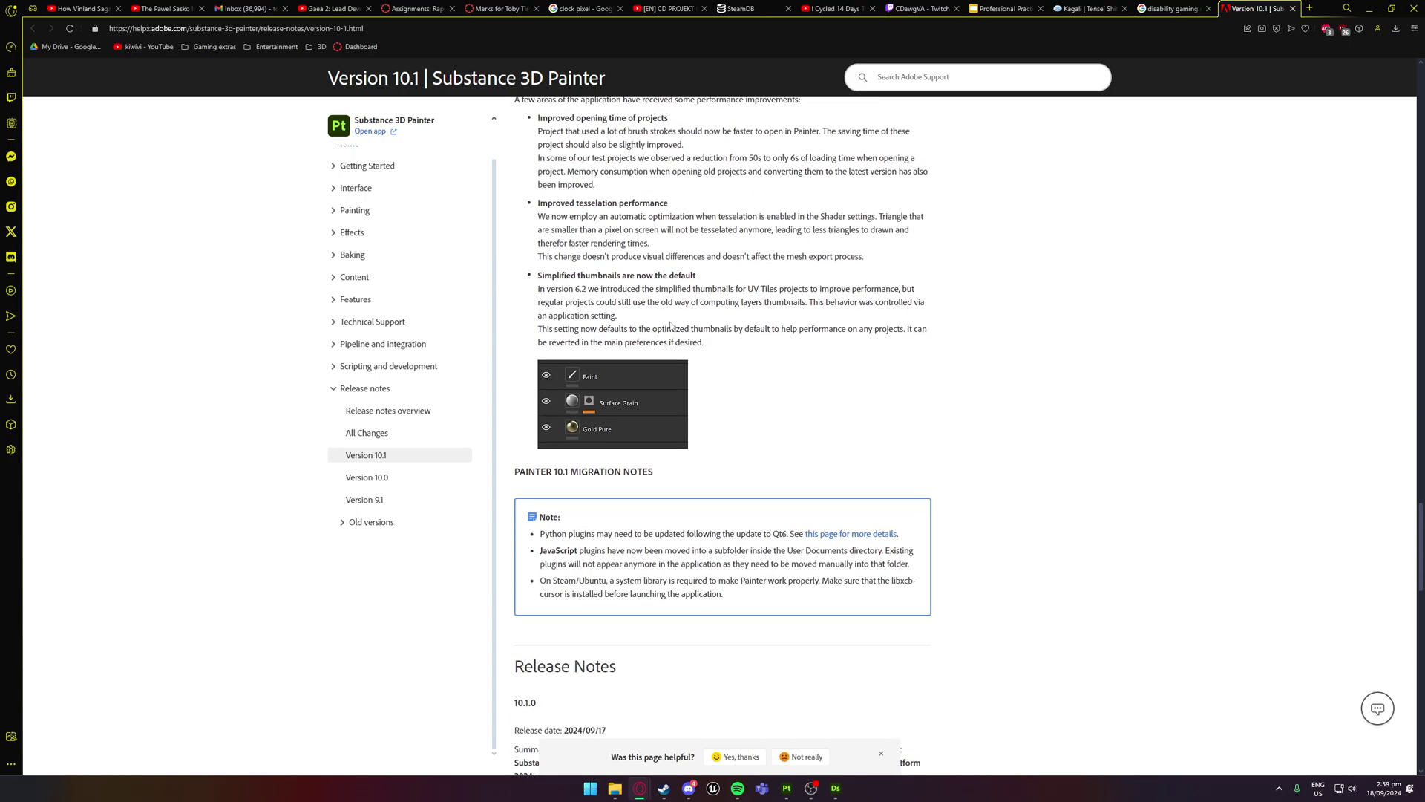
scroll(670, 327, "down", 8)
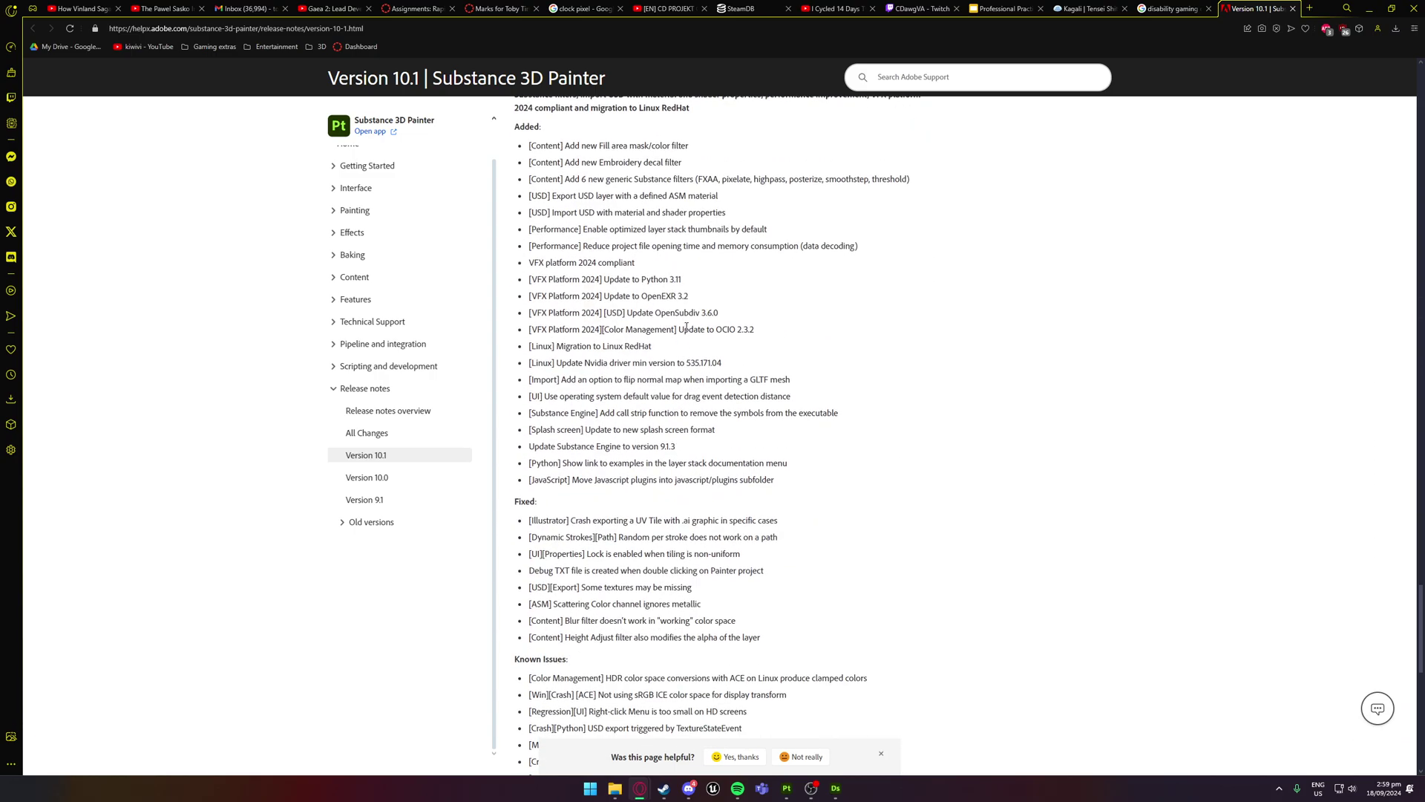
Revisit the start of the version 10.1 page, then find the pixelate filter section again and reread its description
scroll(587, 415, "up", 15)
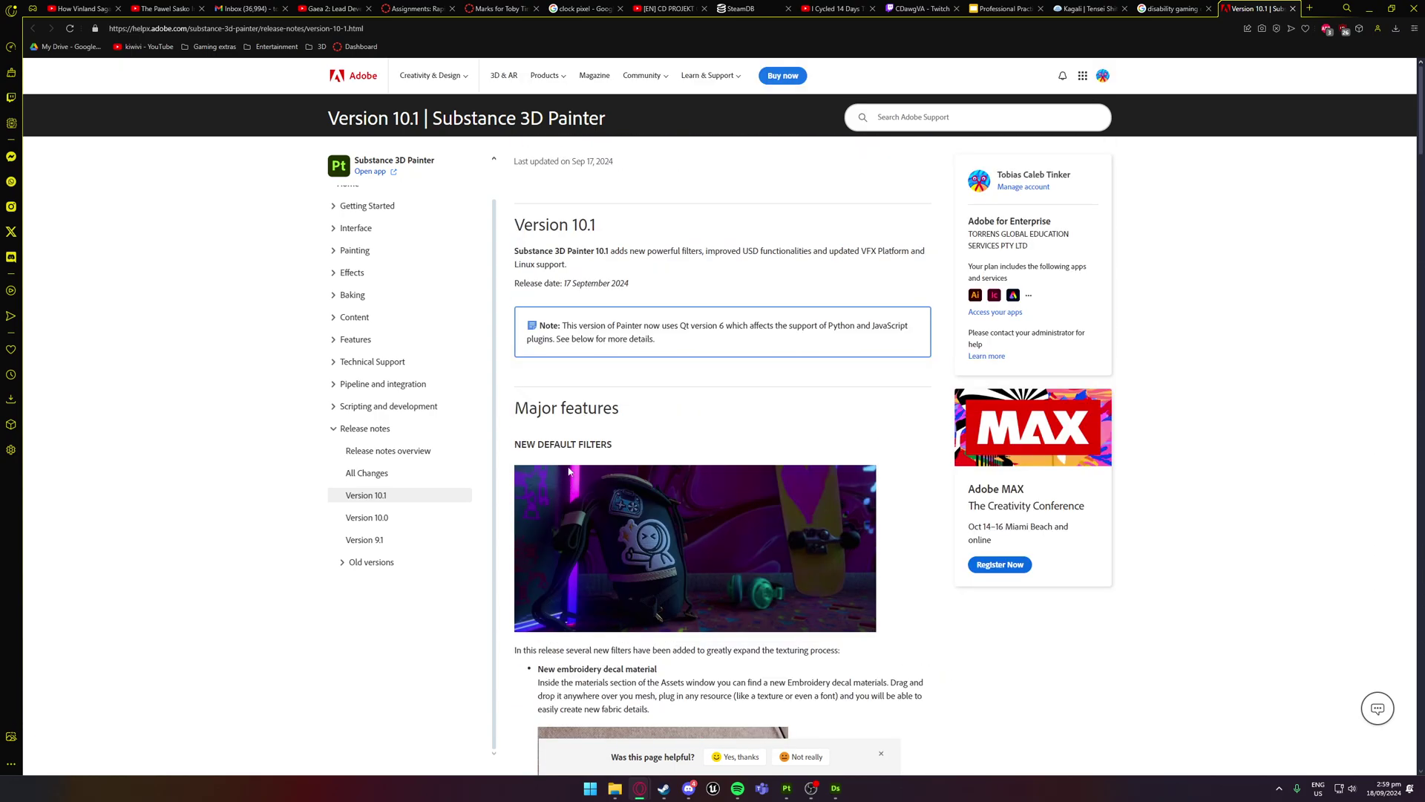
scroll(668, 266, "down", 13)
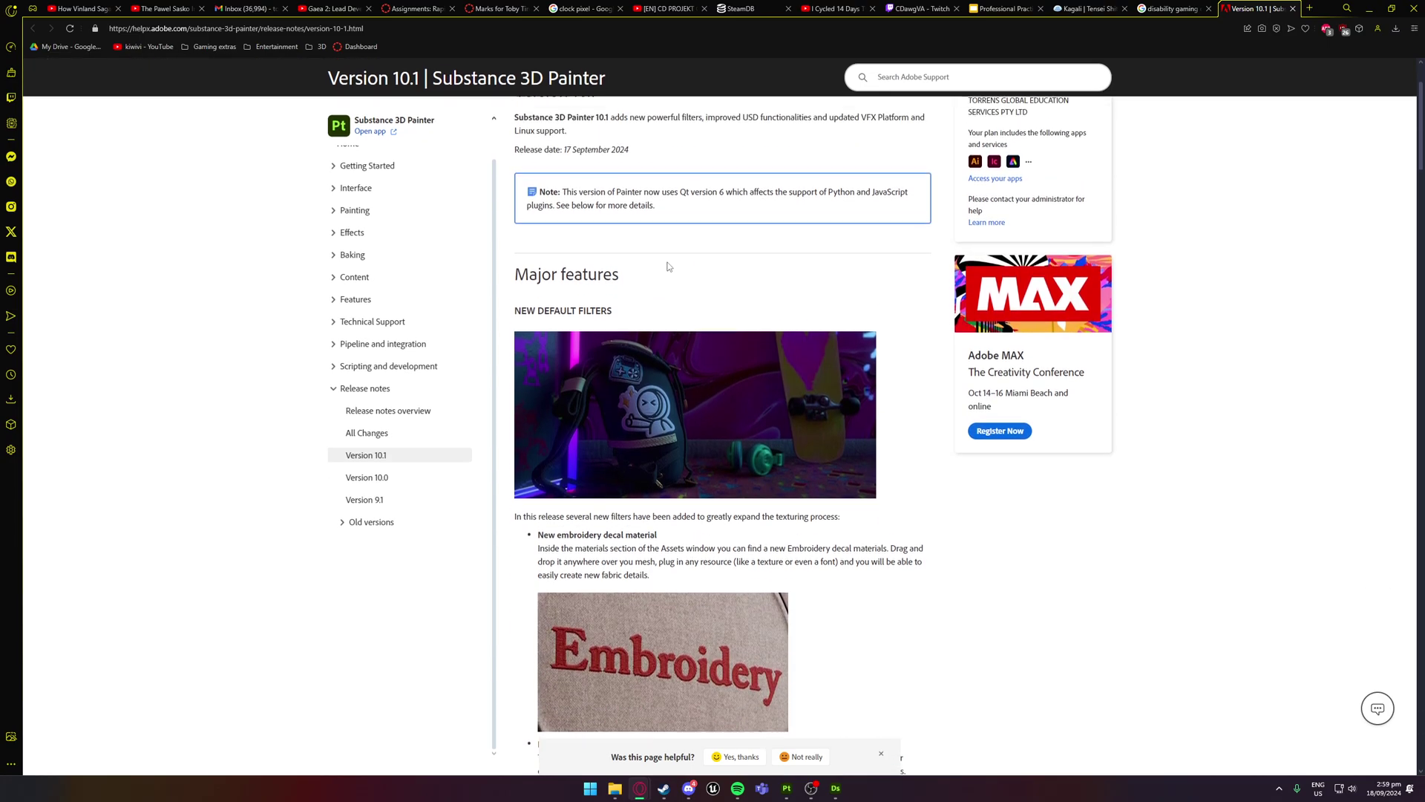
scroll(662, 269, "up", 15)
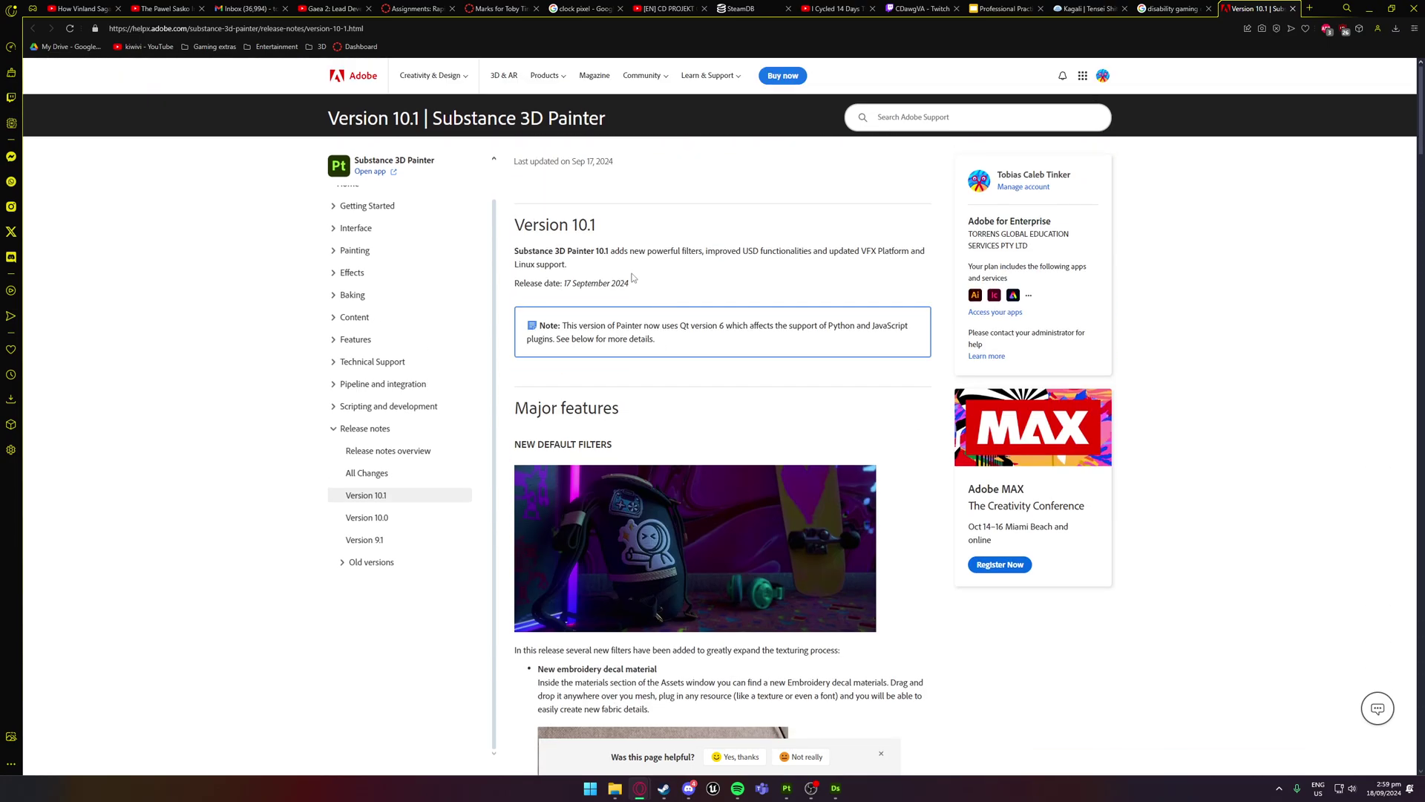
scroll(639, 282, "down", 12)
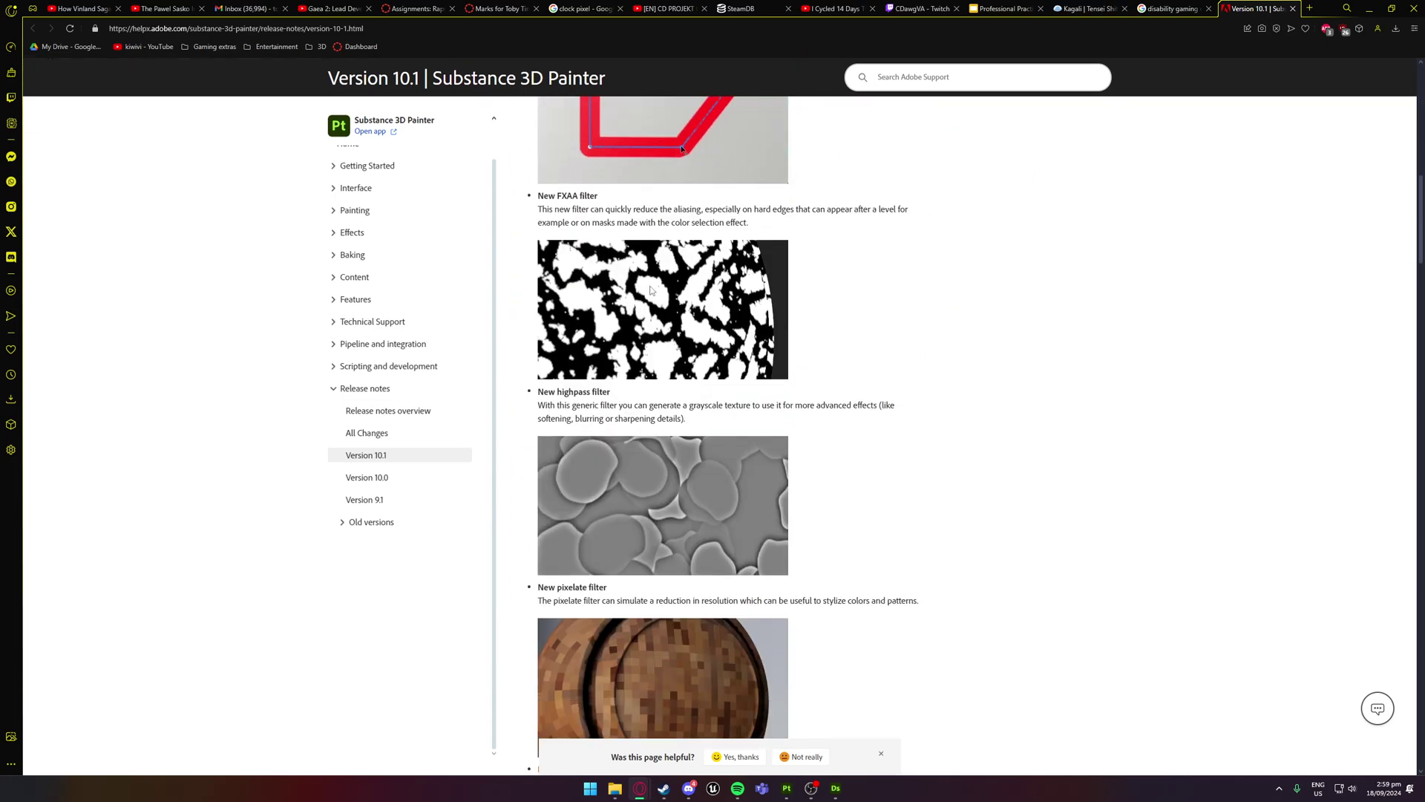
scroll(631, 305, "down", 3)
left_click_drag(552, 381, 692, 383)
left_click_drag(753, 382, 756, 383)
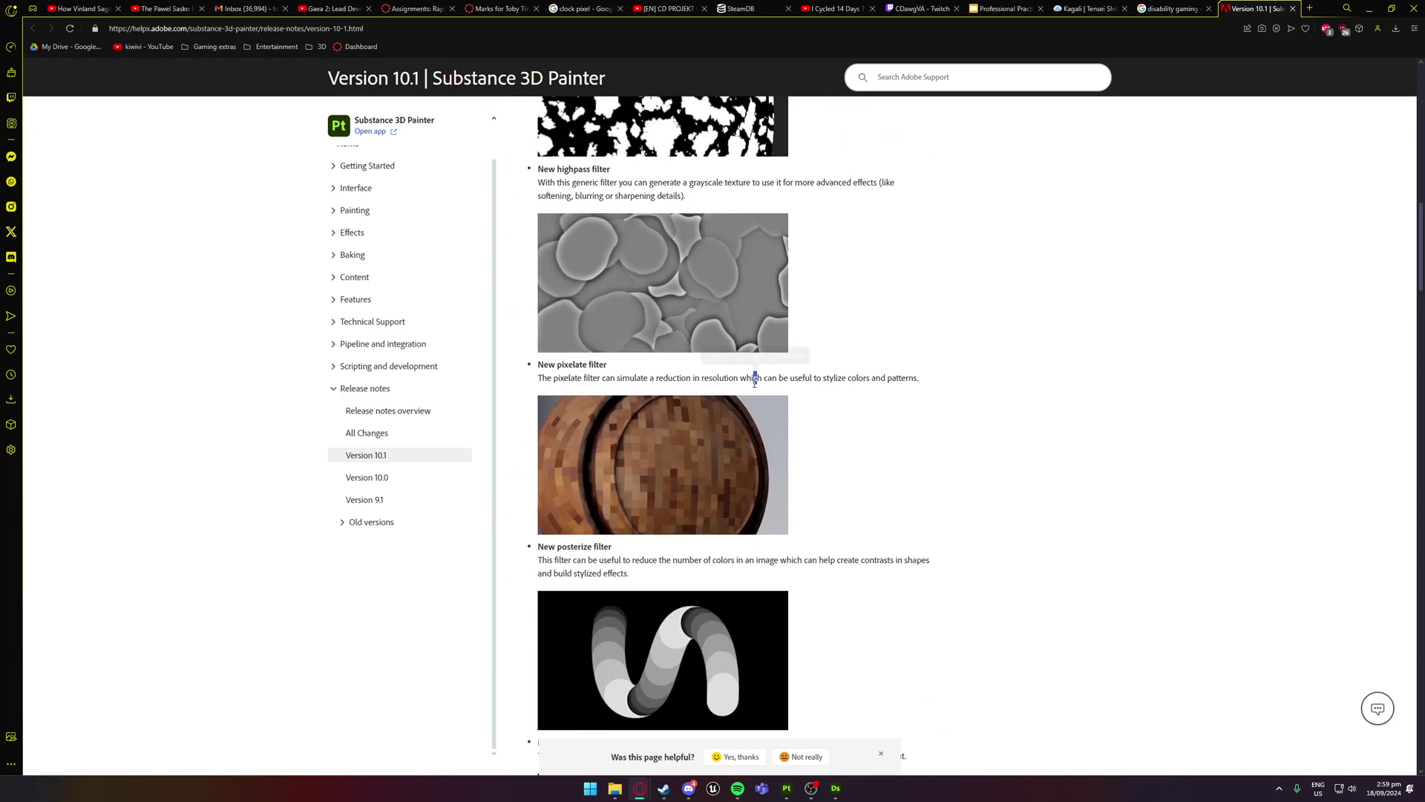
left_click(603, 389)
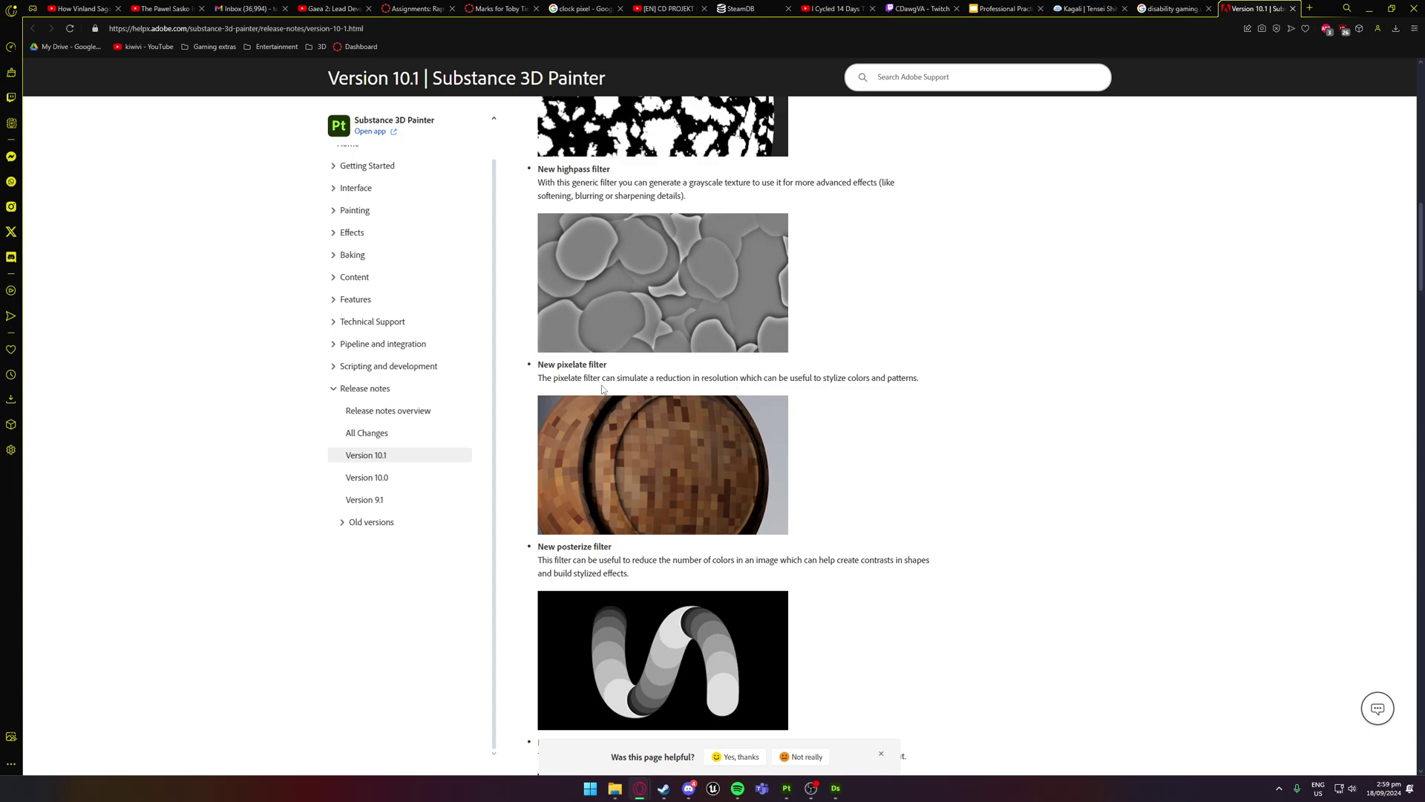
left_click_drag(546, 379, 918, 380)
left_click(556, 380)
left_click_drag(575, 378, 695, 380)
left_click(852, 383)
left_click_drag(893, 381, 629, 376)
left_click(628, 376)
Skim the new filters once more from the fill area color/mask filter to the USD and VFX platform support update
scroll(625, 375, "up", 1)
scroll(624, 375, "up", 6)
scroll(624, 375, "down", 7)
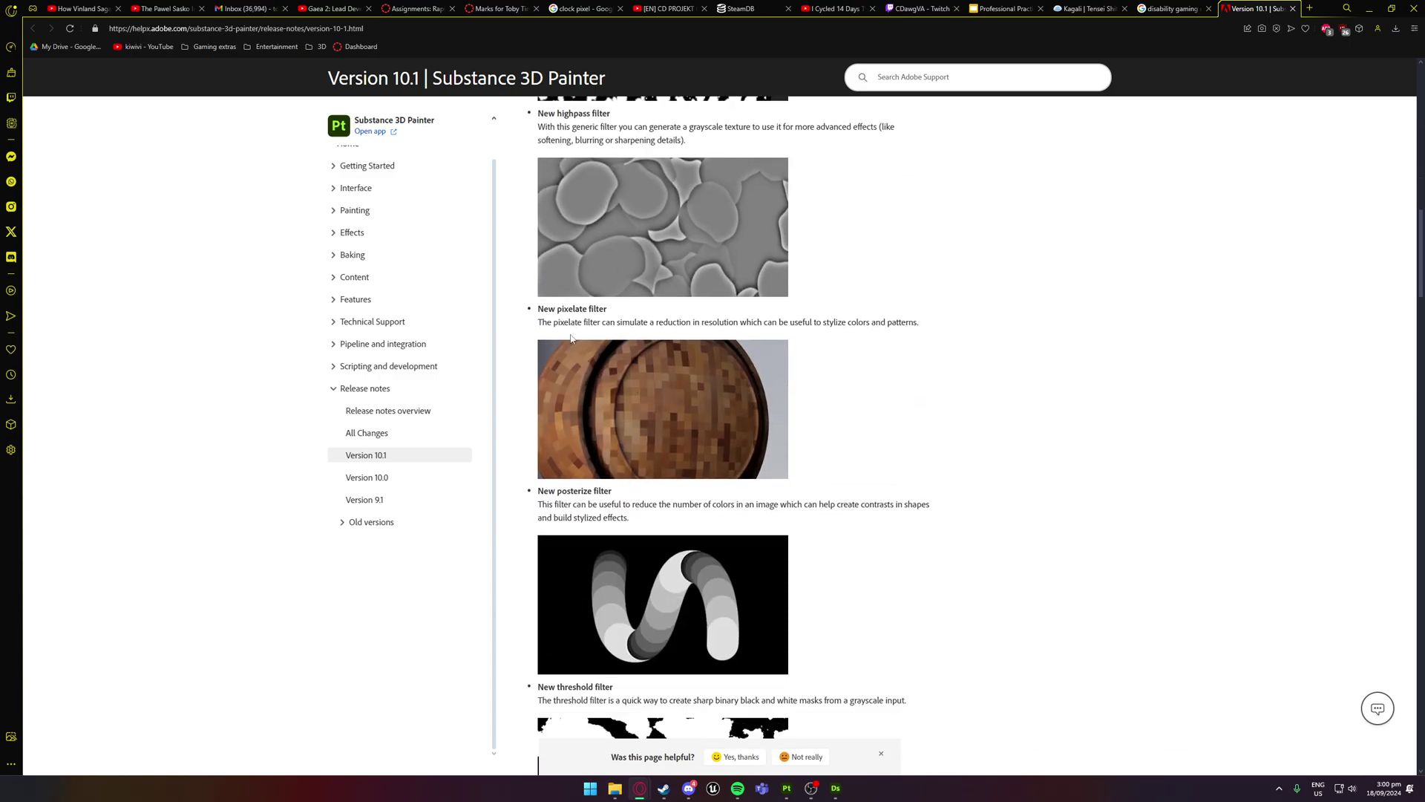
left_click_drag(564, 322, 847, 337)
left_click(847, 338)
scroll(850, 356, "up", 8)
scroll(854, 371, "down", 8)
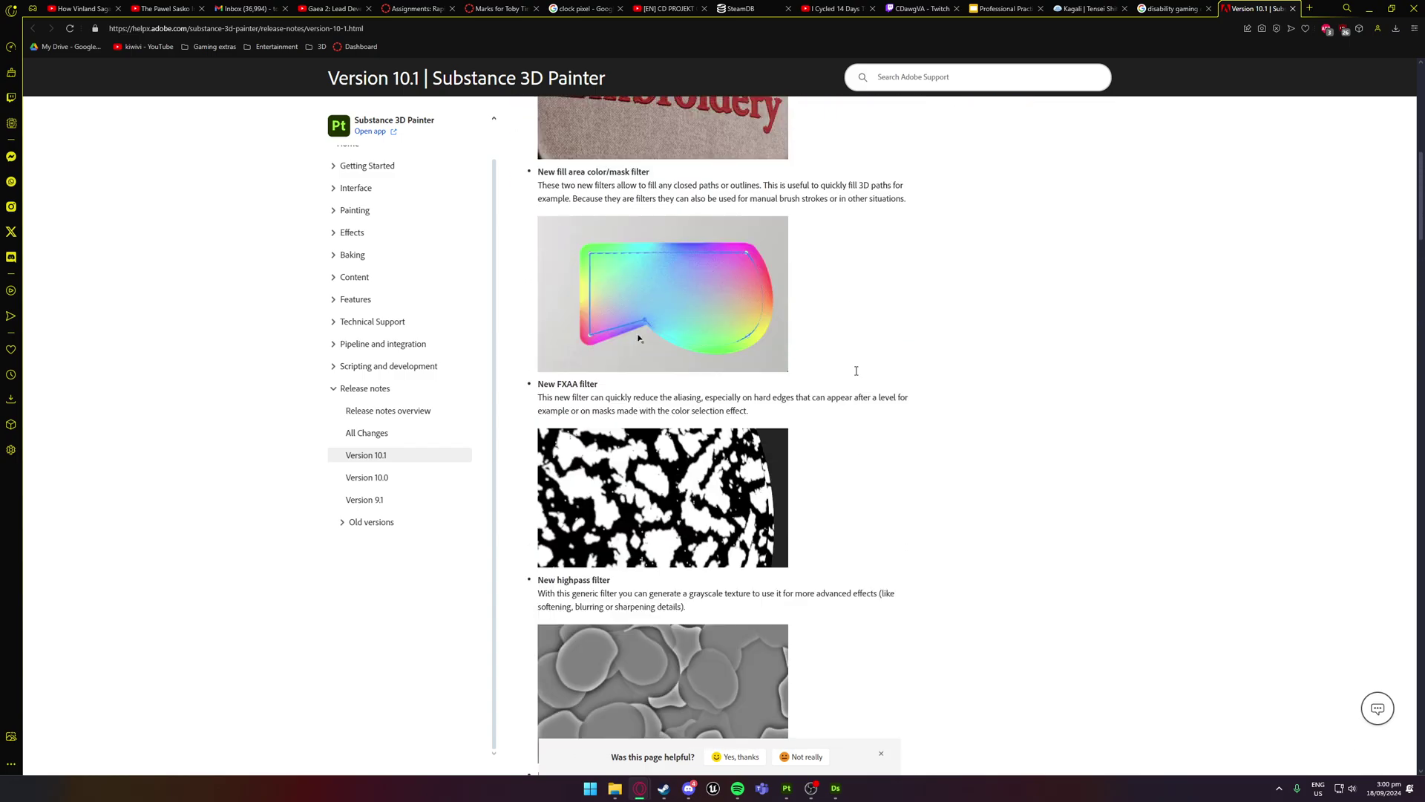
scroll(854, 379, "down", 6)
scroll(855, 378, "down", 5)
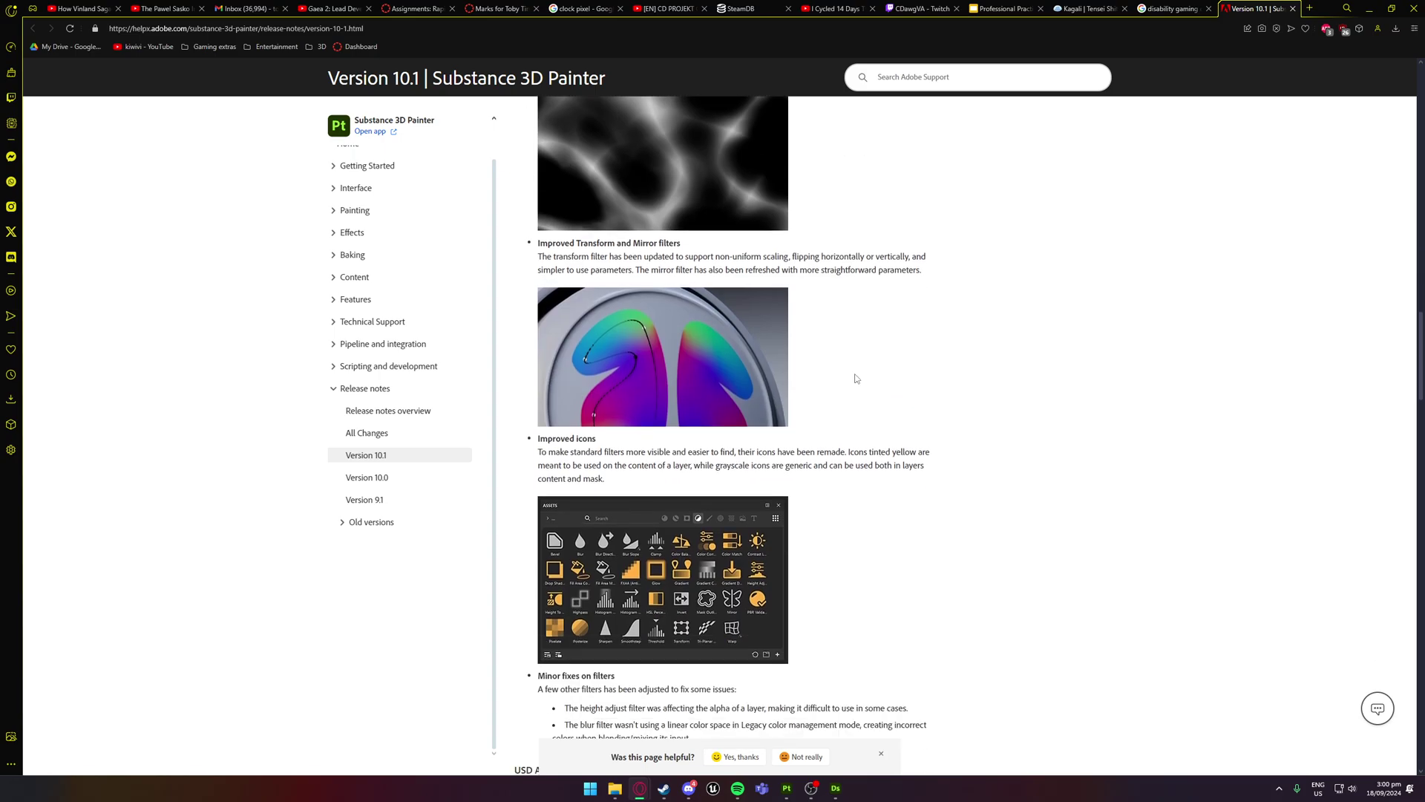
scroll(737, 594, "down", 6)
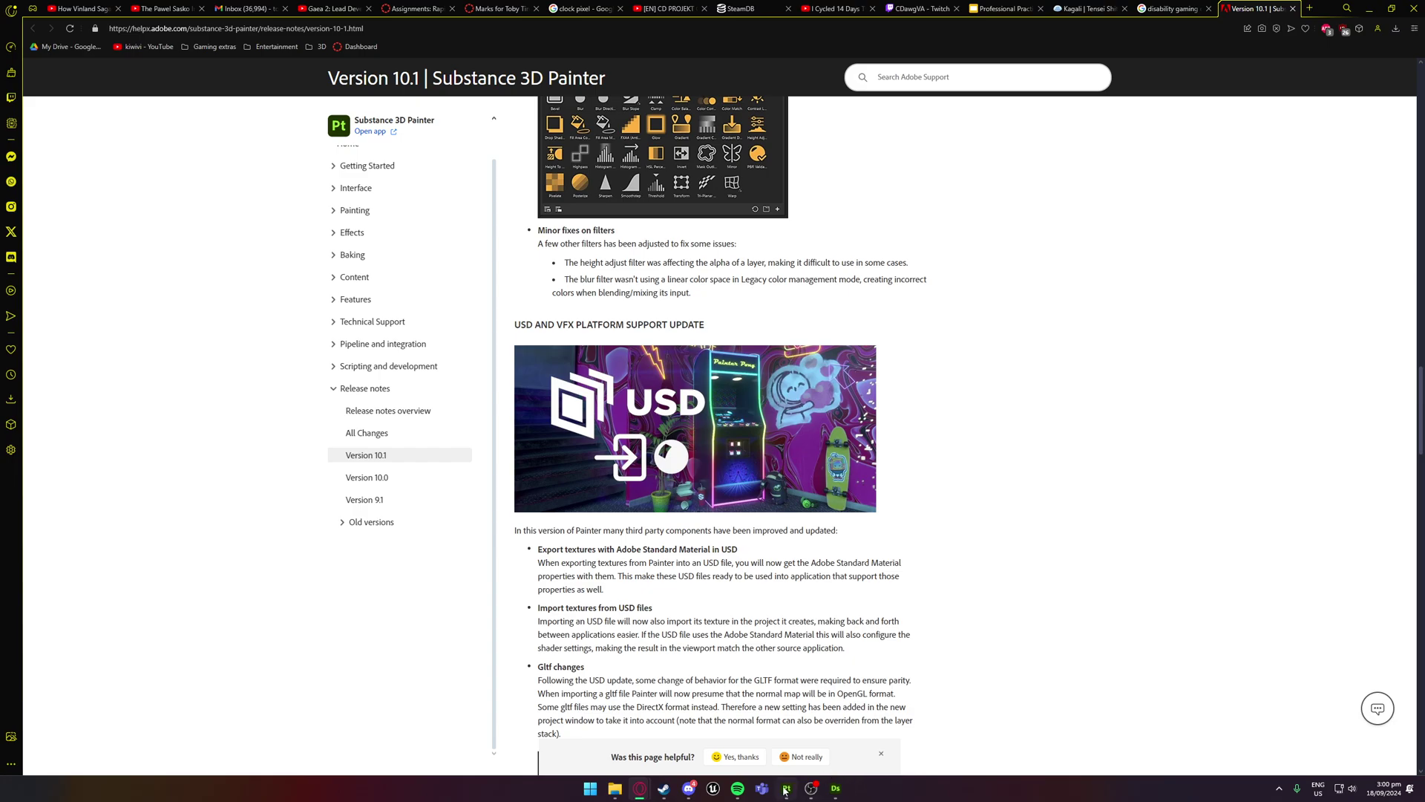
Switch to the axe project in Substance 3D Painter and view the whole axe head with its fill and embroidered arrow
mouse_move(785, 792)
left_click(782, 728)
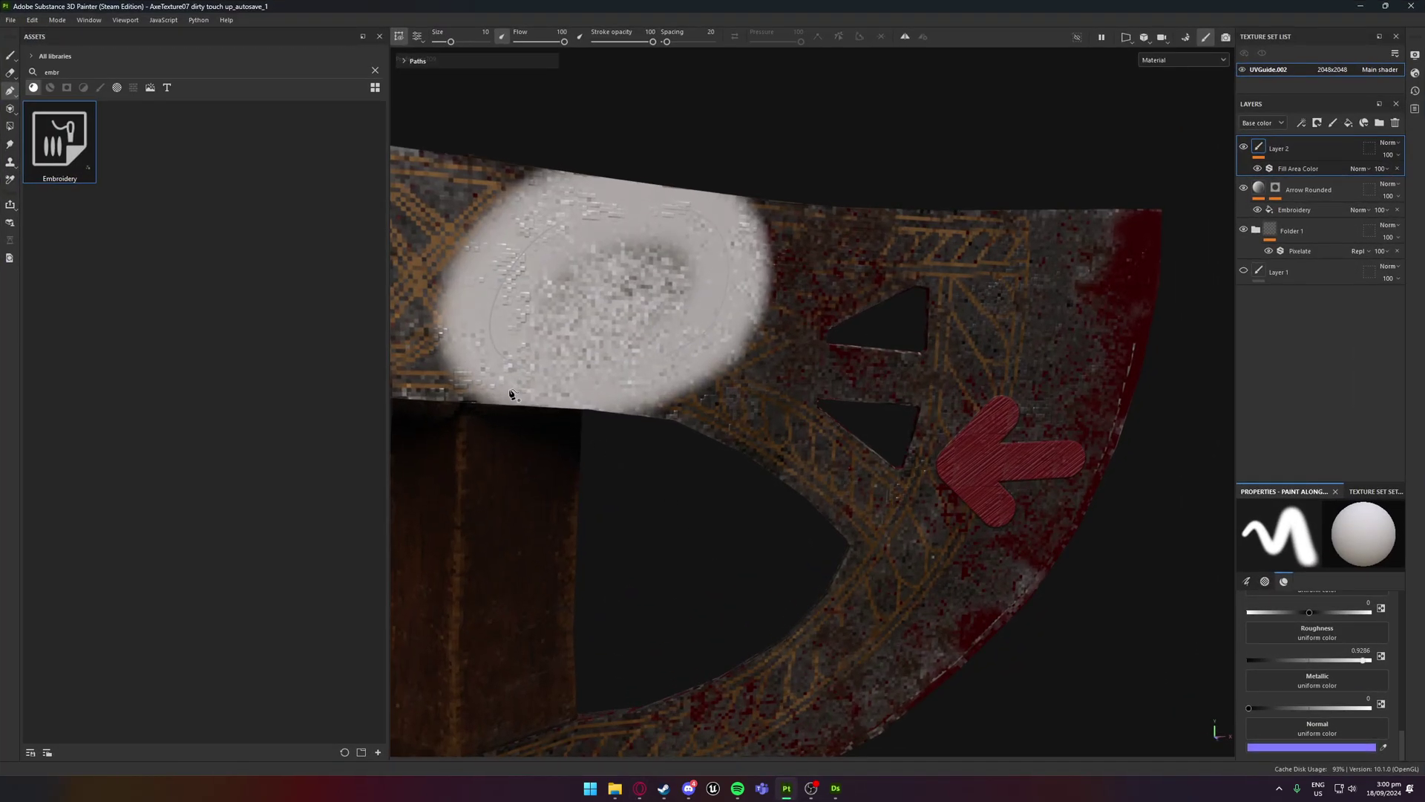
scroll(953, 425, "down", 3)
left_click_drag(903, 520, 858, 589, "alt")
left_click_drag(947, 378, 878, 466, "alt")
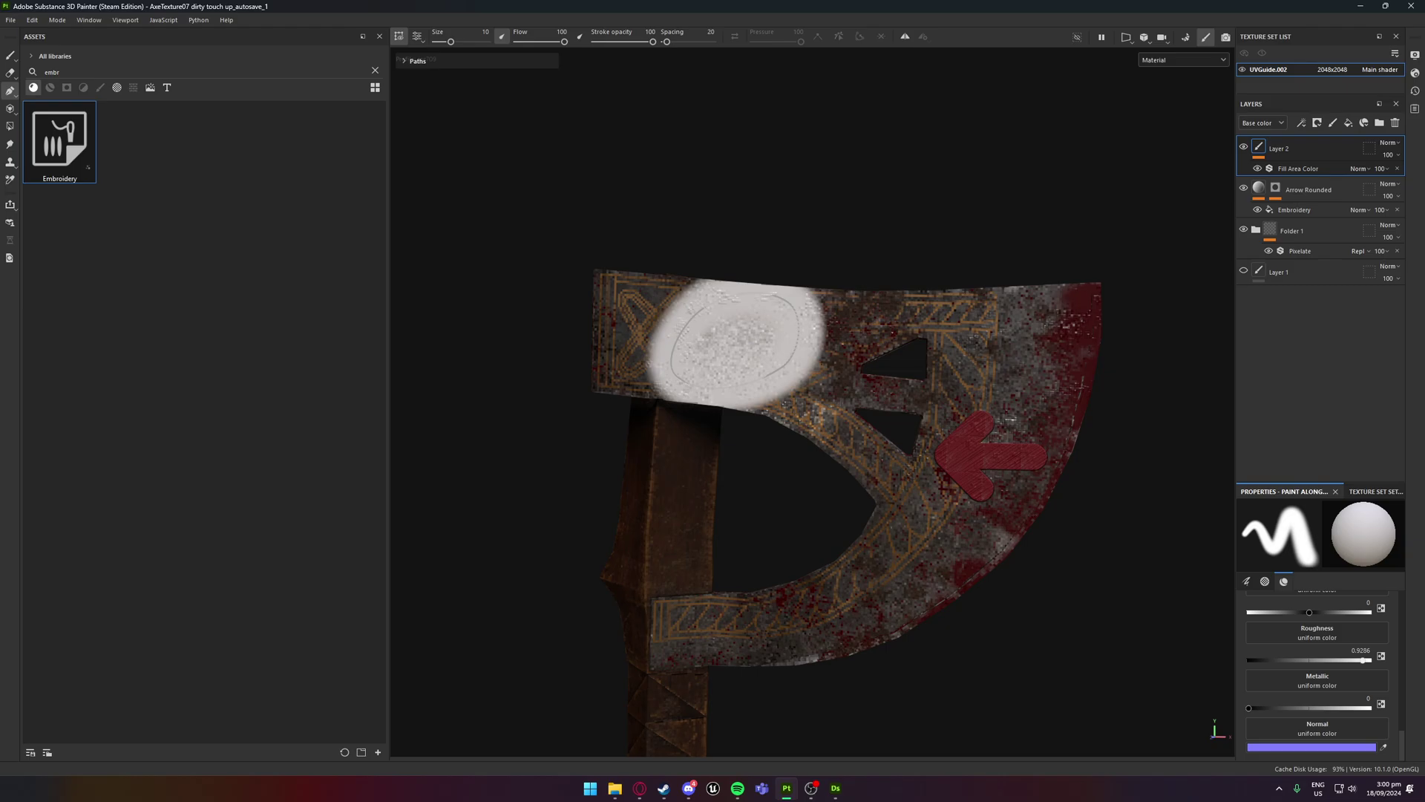